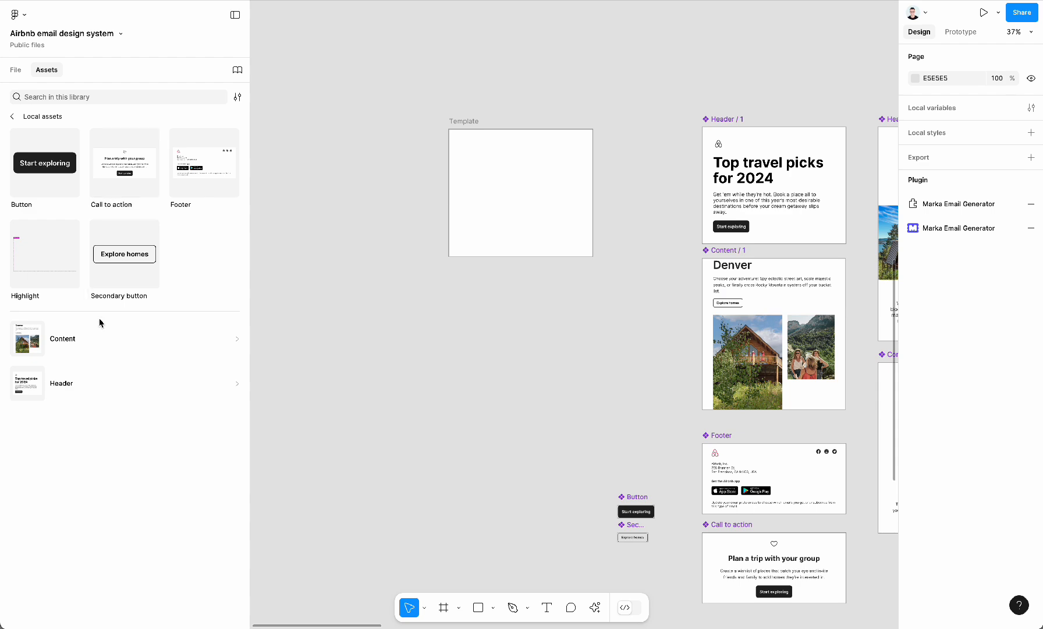
Insert the second Header variant and the Footer component from the local assets into the Template frame.
left_click(95, 379)
left_click_drag(136, 178, 521, 175)
left_click(22, 116)
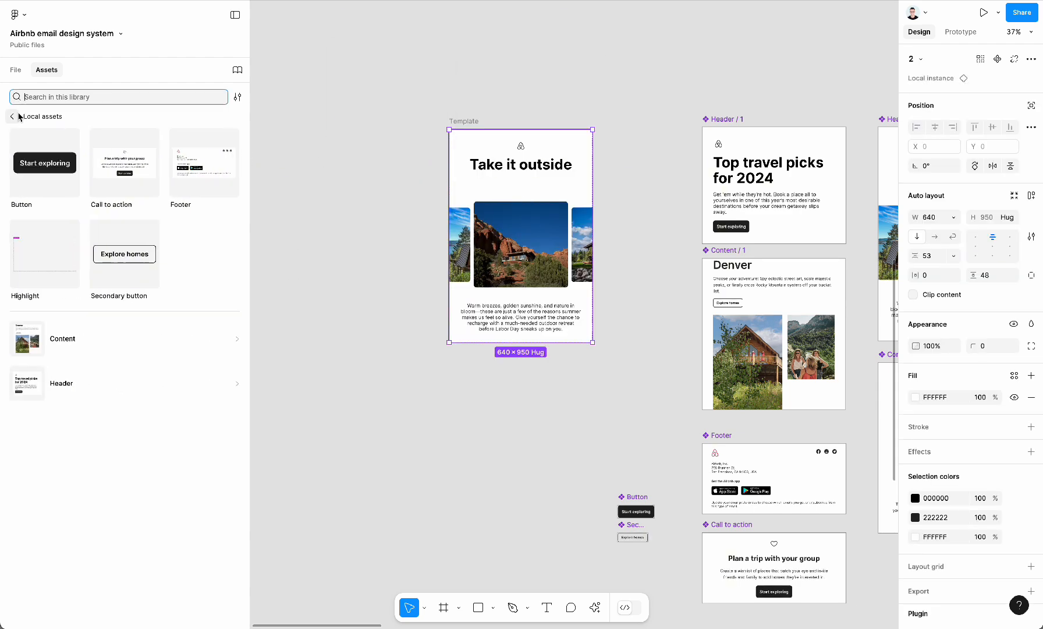
left_click(203, 187)
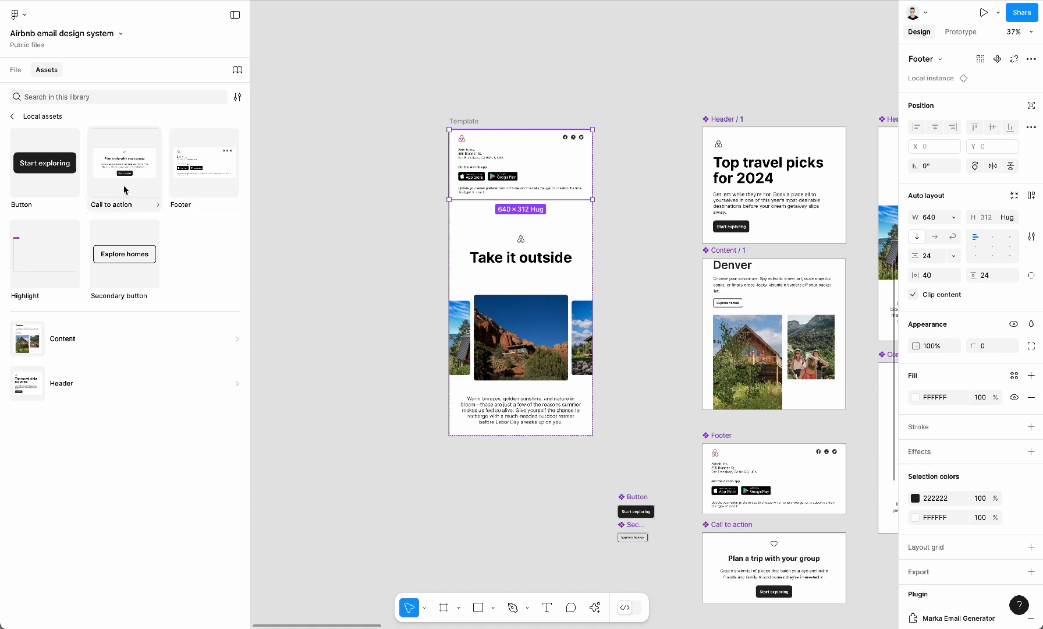
Insert the second Content variant into the Template frame and reorder the "Take it outside" header upward in the stack.
left_click(63, 338)
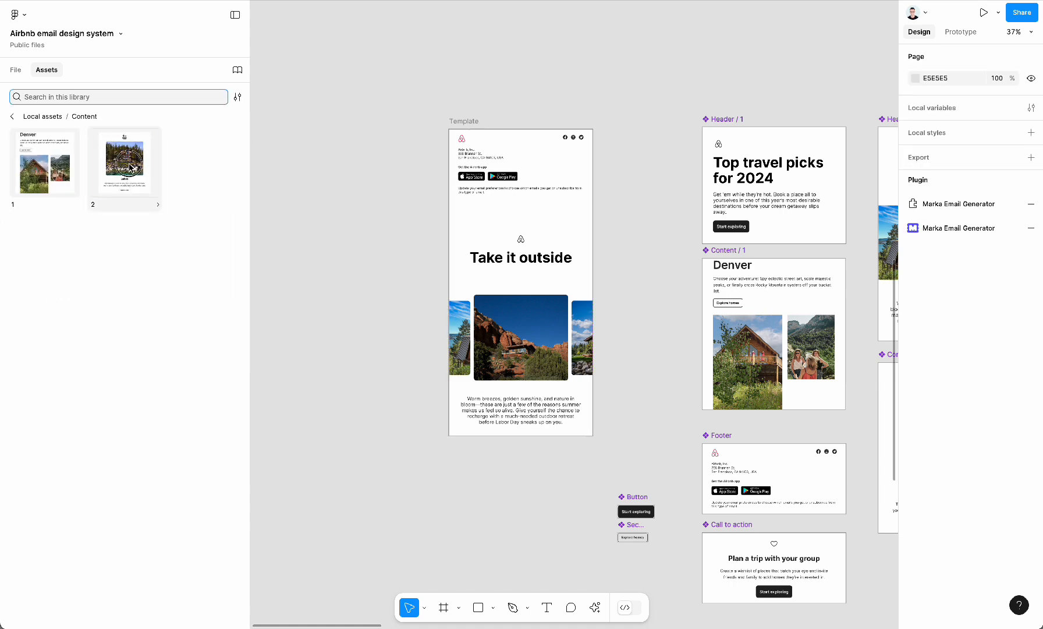
left_click_drag(124, 163, 517, 258)
left_click(513, 453)
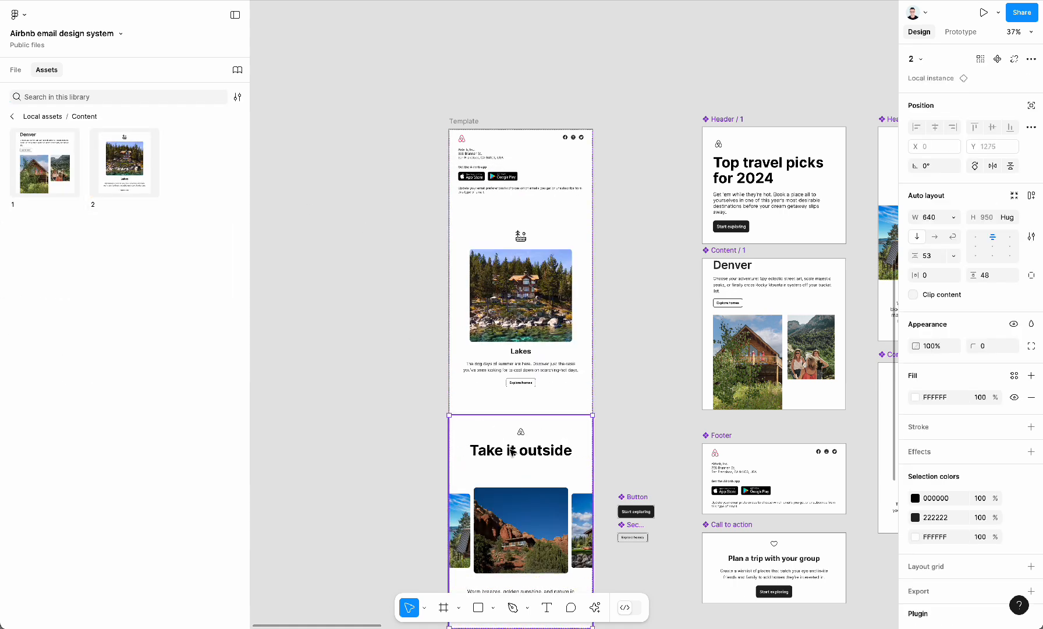
key("Up")
key("Up")
left_click(517, 483)
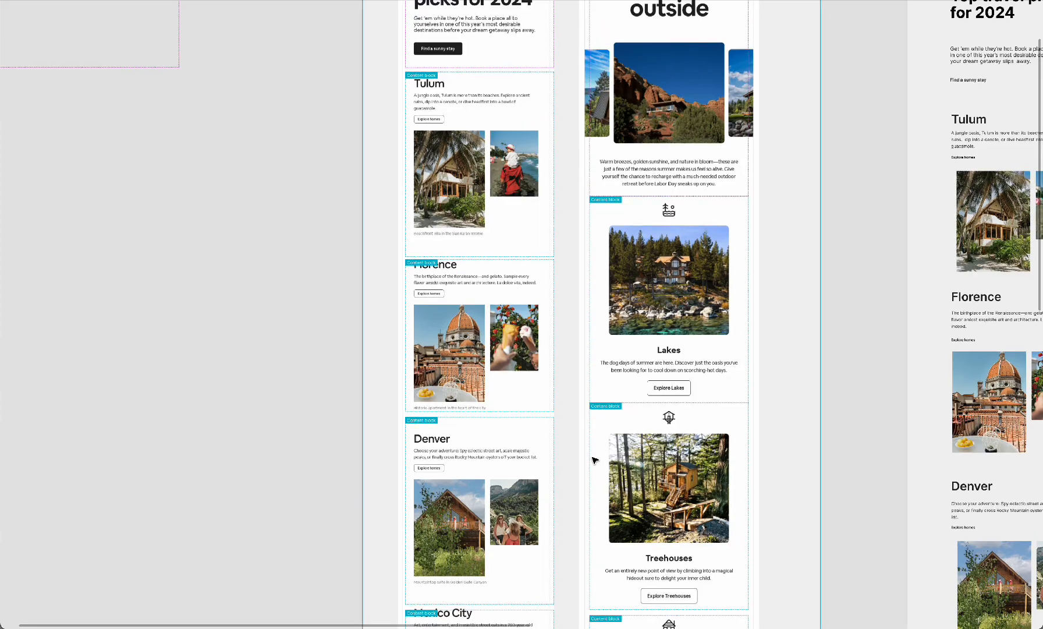
Examine the highlighted header, content blocks, call to action and footer in the "Top travel picks for 2024" screenshot.
scroll(593, 459, "up", 5)
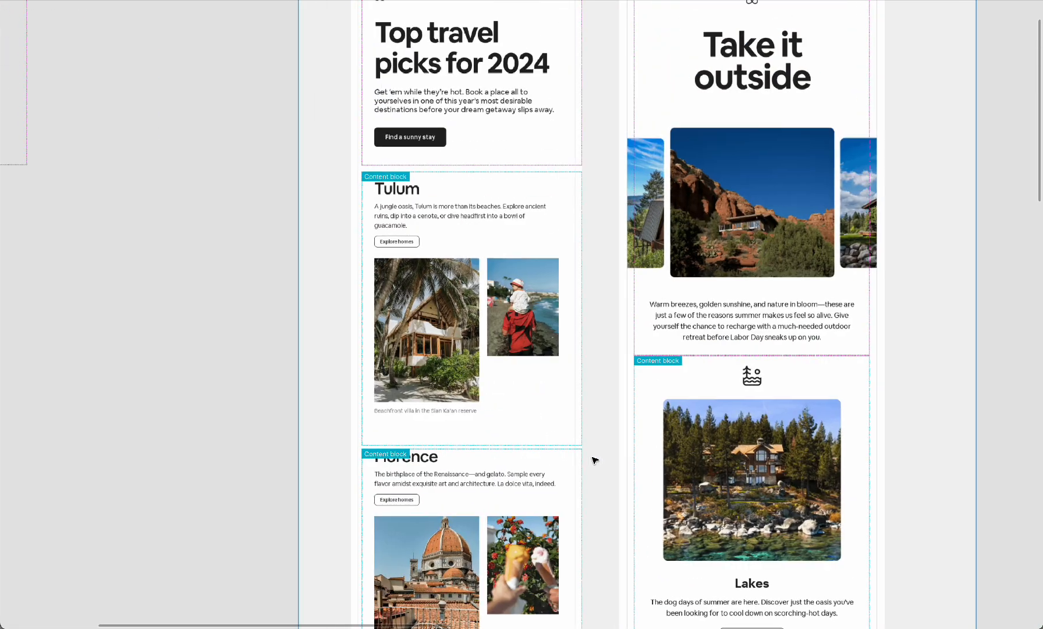
scroll(594, 460, "up", 2)
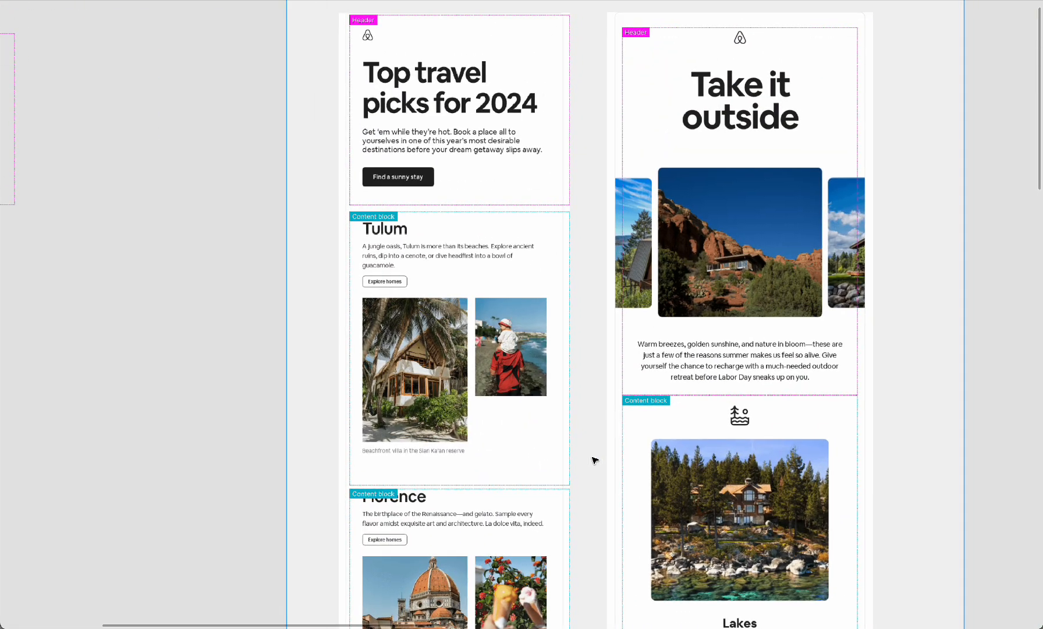
scroll(594, 460, "up", 2)
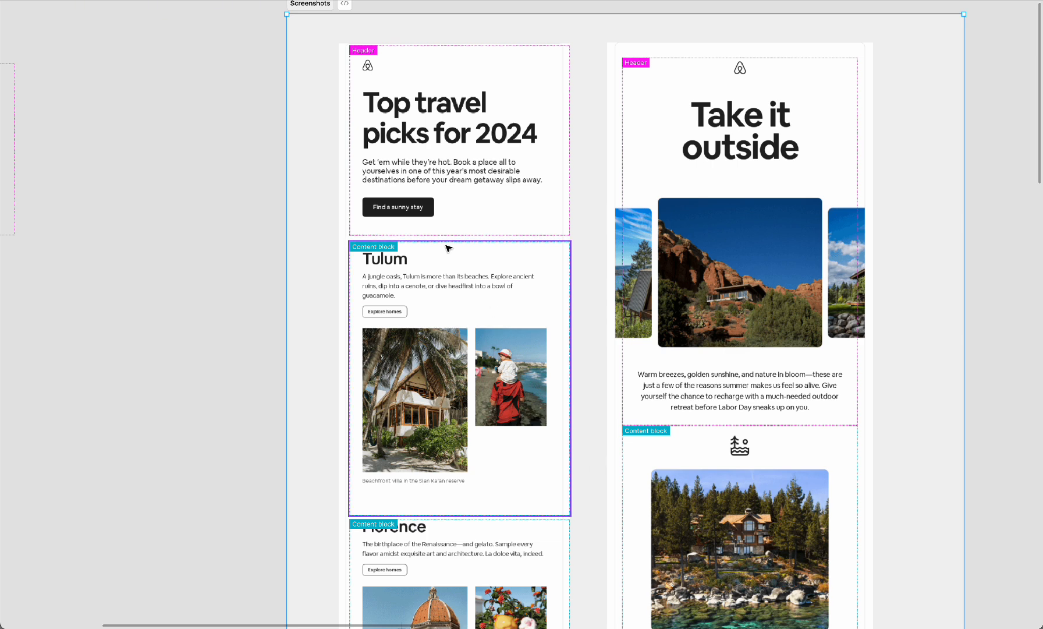
left_click(451, 182)
left_click(459, 340)
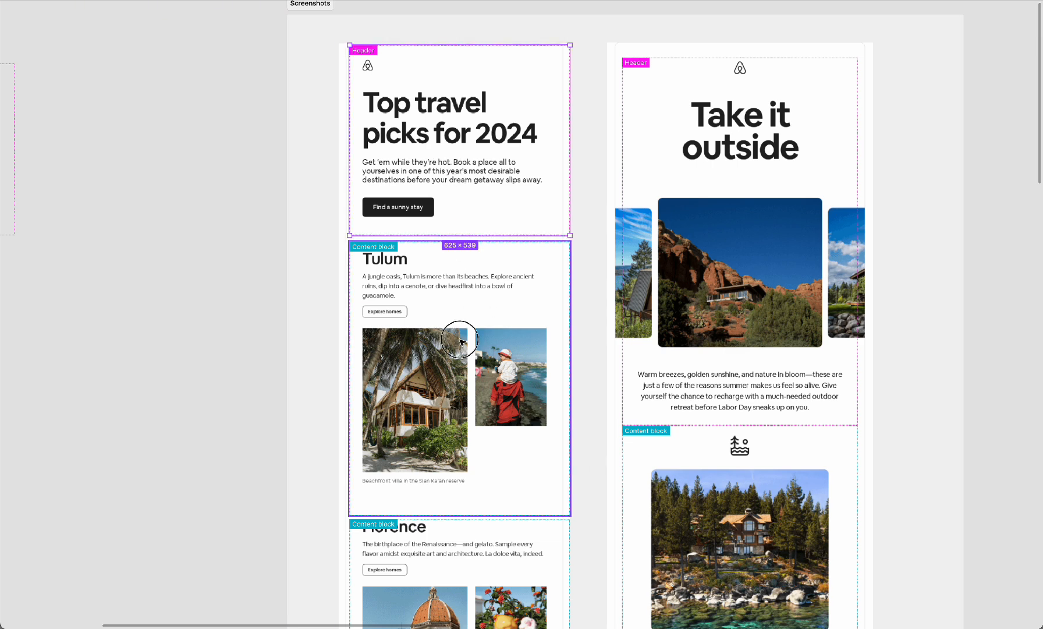
scroll(463, 342, "down", 4)
scroll(463, 342, "down", 15)
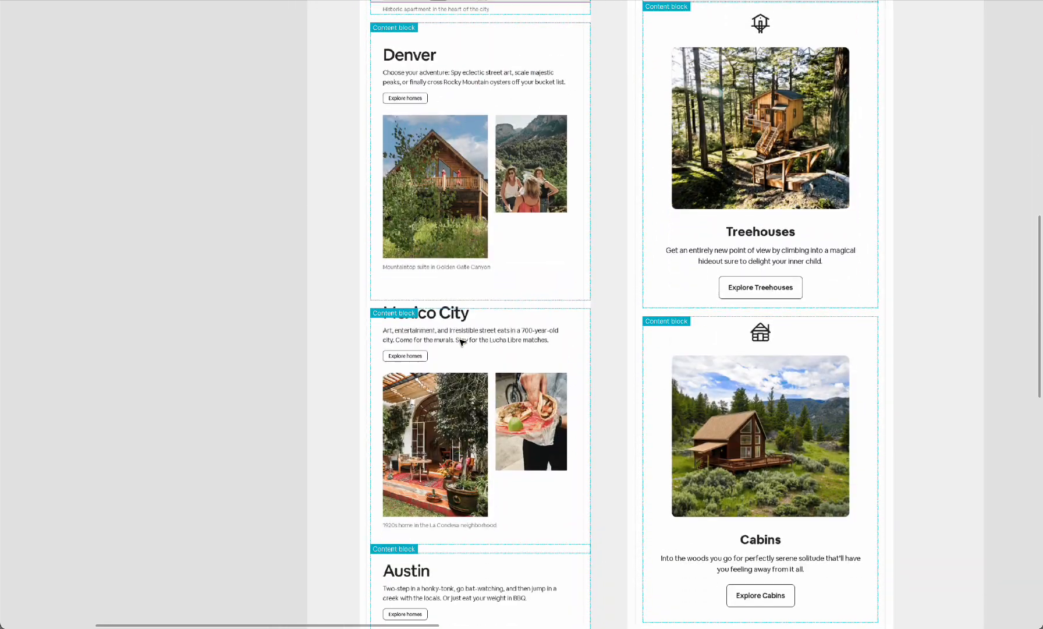
scroll(462, 342, "down", 10)
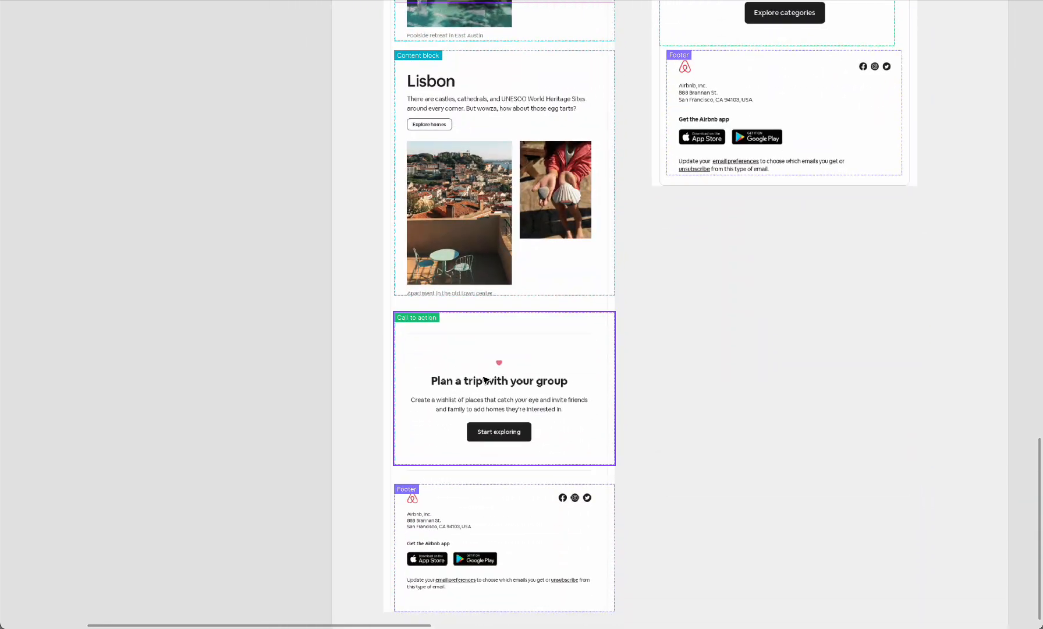
left_click(488, 373)
left_click_drag(484, 372, 524, 367)
scroll(484, 373, "down", 3)
scroll(654, 335, "up", 20)
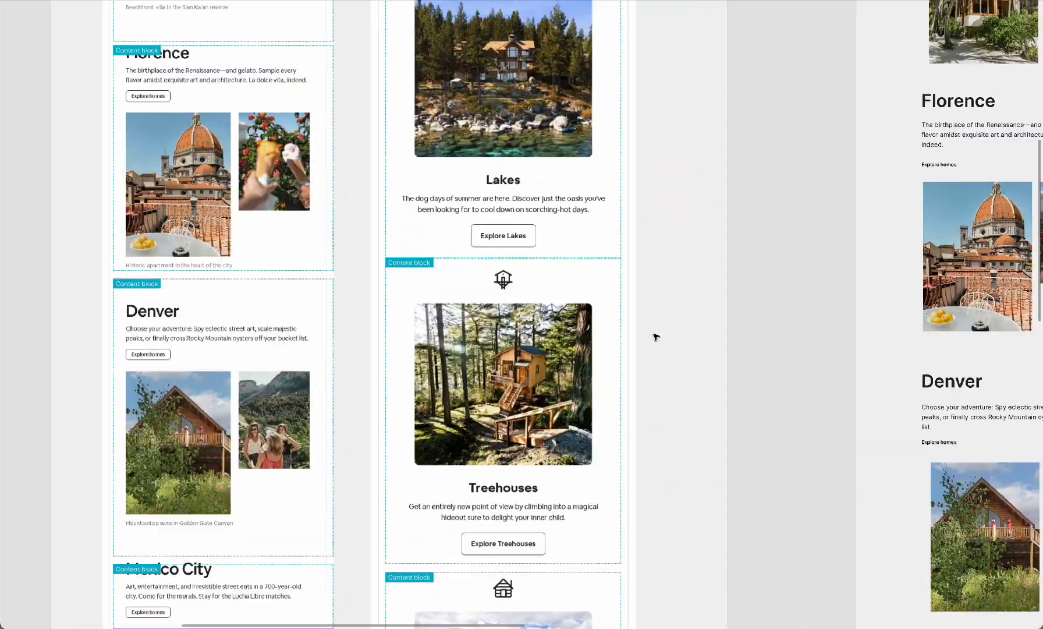
Examine the highlighted header, content blocks, call to action and footer in the "Take it outside" screenshot.
scroll(654, 336, "up", 5)
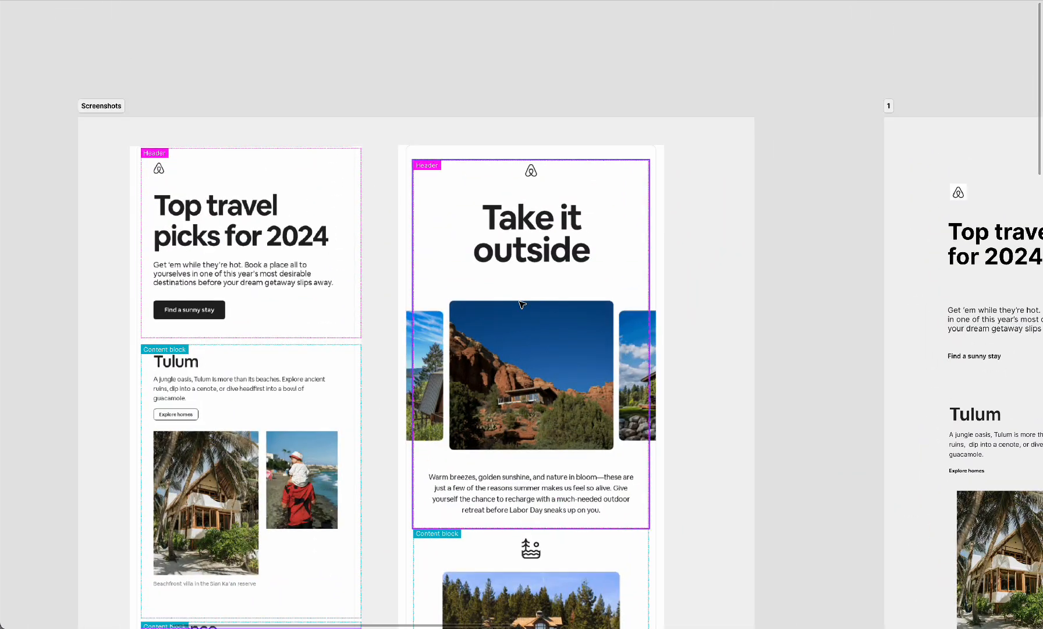
scroll(521, 303, "down", 12)
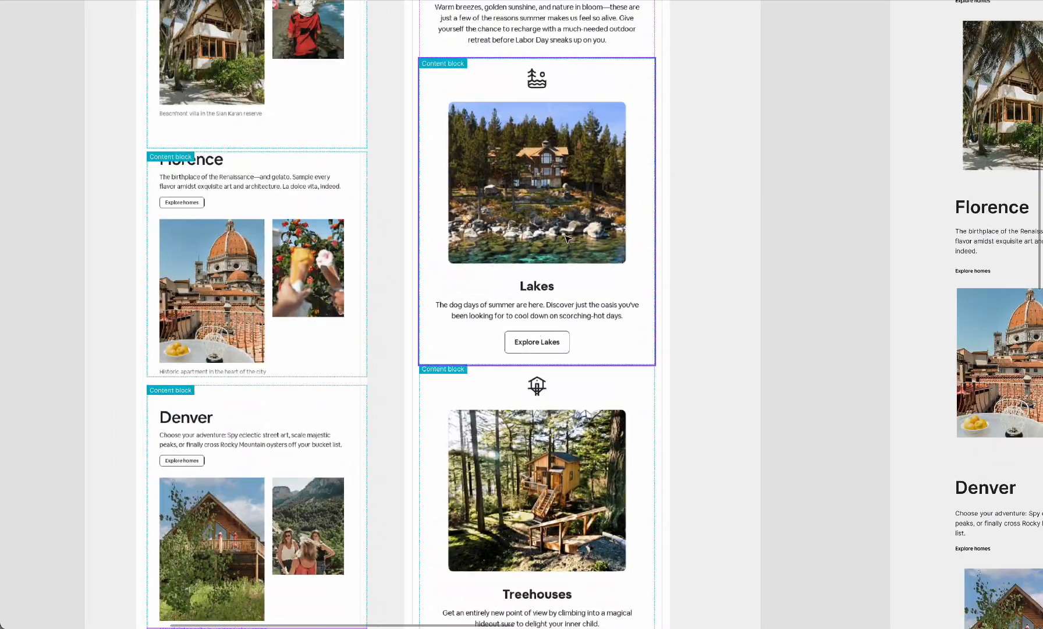
scroll(564, 238, "up", 2)
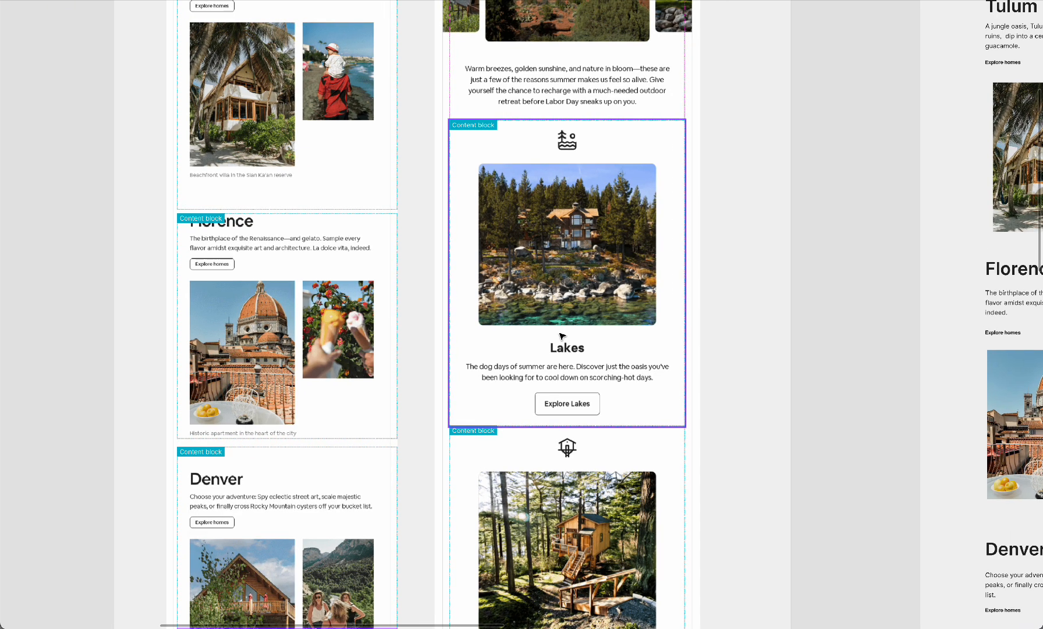
scroll(562, 336, "down", 15)
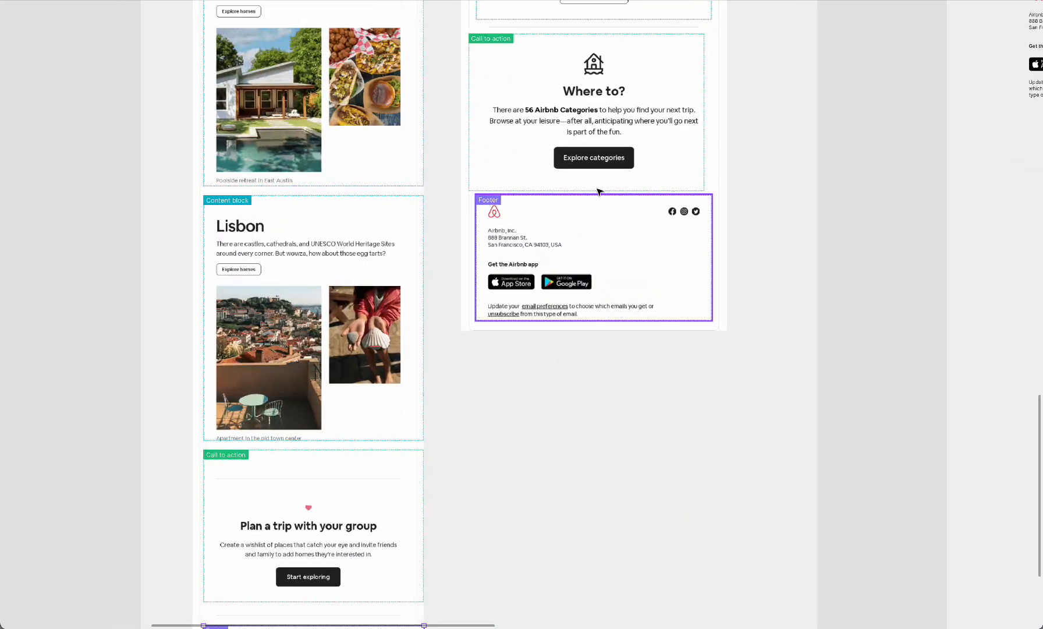
left_click(606, 132)
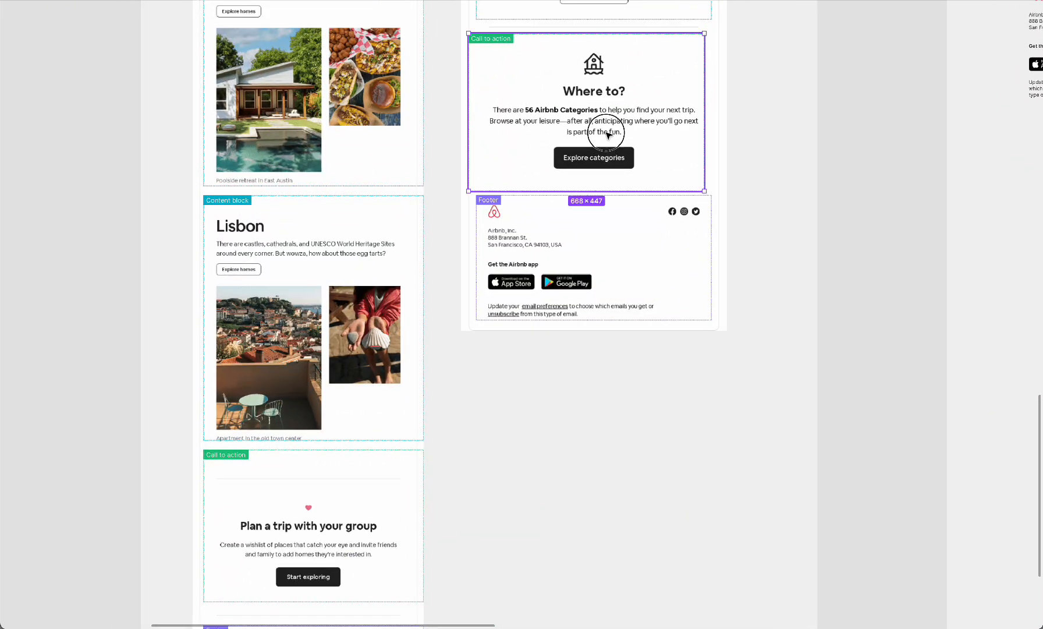
left_click_drag(605, 133, 608, 135)
scroll(548, 304, "down", 5)
scroll(548, 303, "up", 5)
left_click_drag(587, 260, 589, 277)
scroll(589, 268, "up", 20)
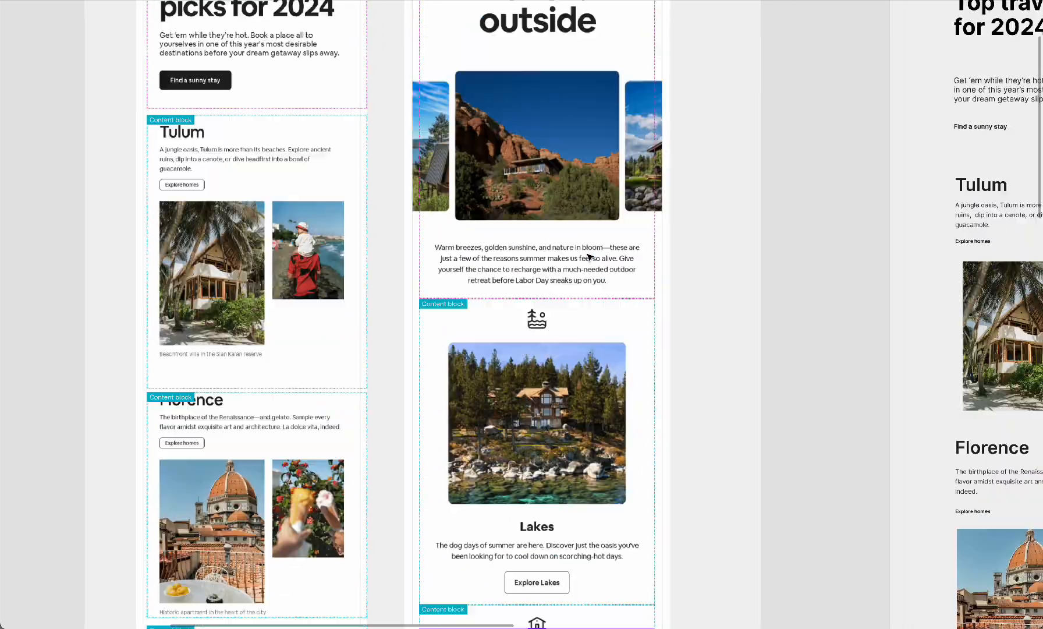
scroll(589, 257, "up", 8)
scroll(589, 257, "down", 5)
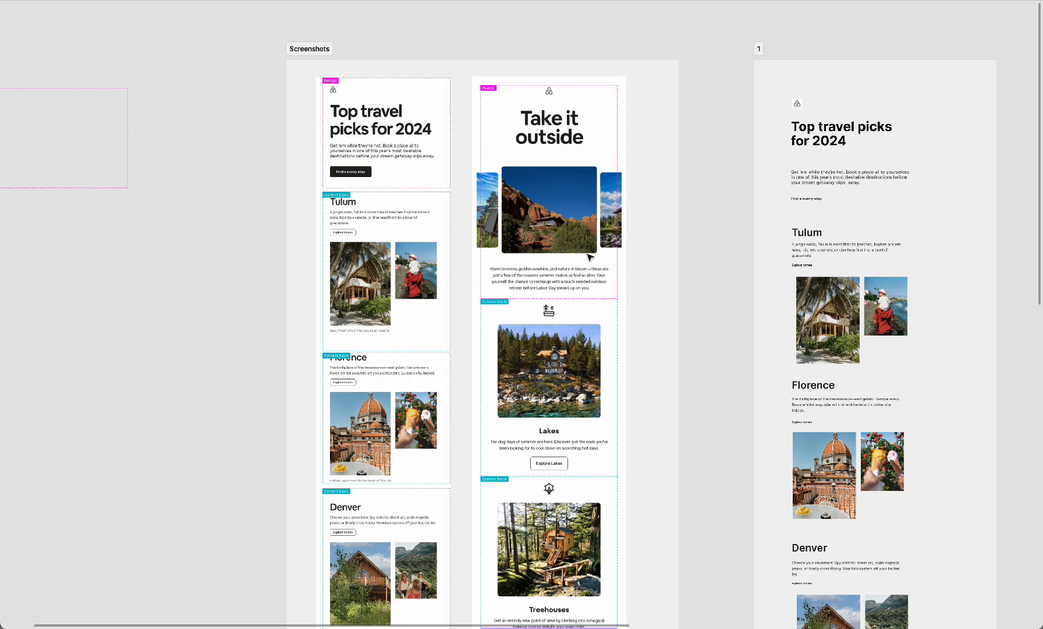
scroll(589, 257, "right", 3)
scroll(589, 256, "down", 12)
scroll(493, 419, "down", 7)
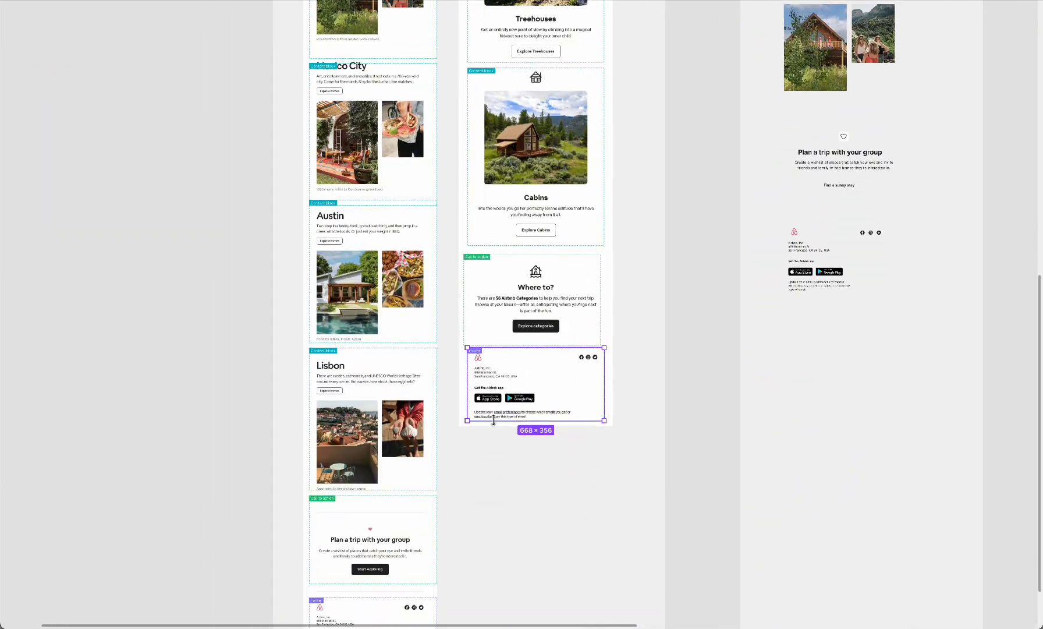
Examine the recreated text and image layers in frames 1 and 2.
scroll(636, 391, "down", 10)
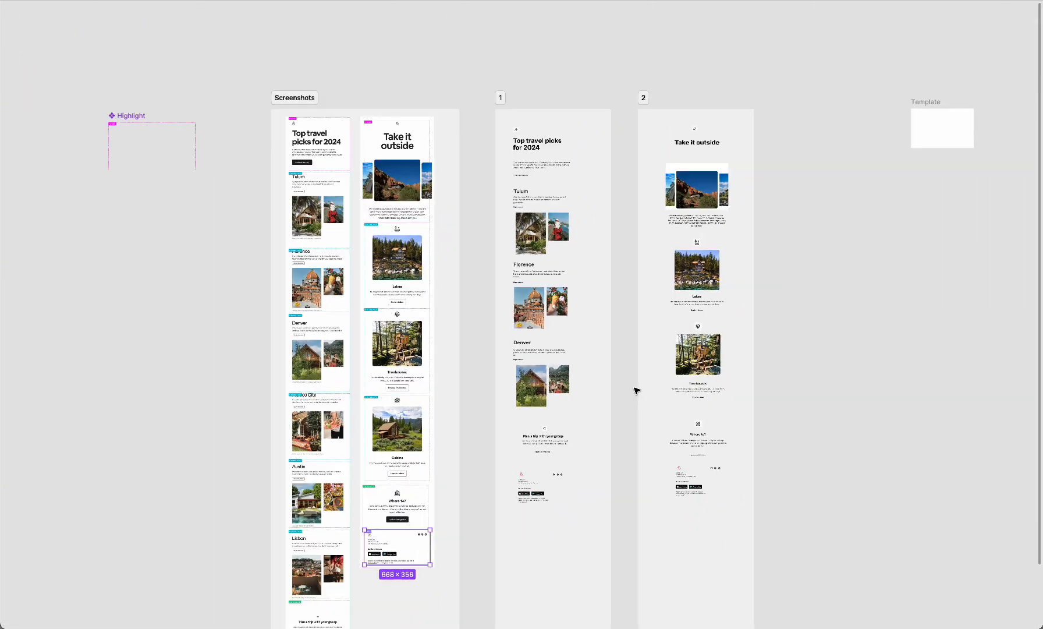
left_click(500, 98)
left_click(643, 98, "shift")
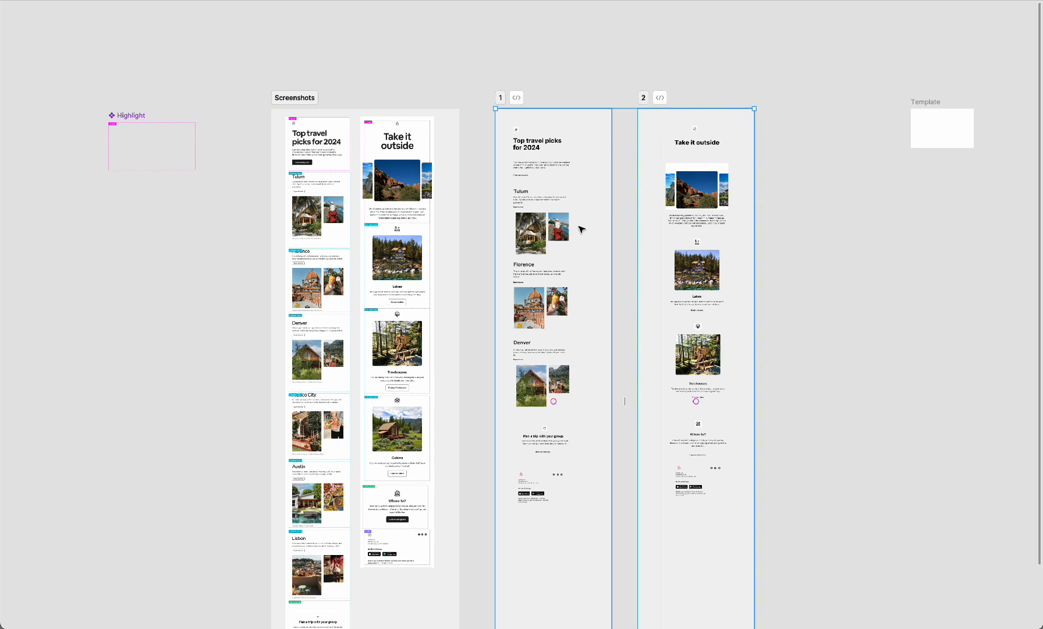
left_click_drag(579, 228, 618, 263)
scroll(647, 252, "up", 5)
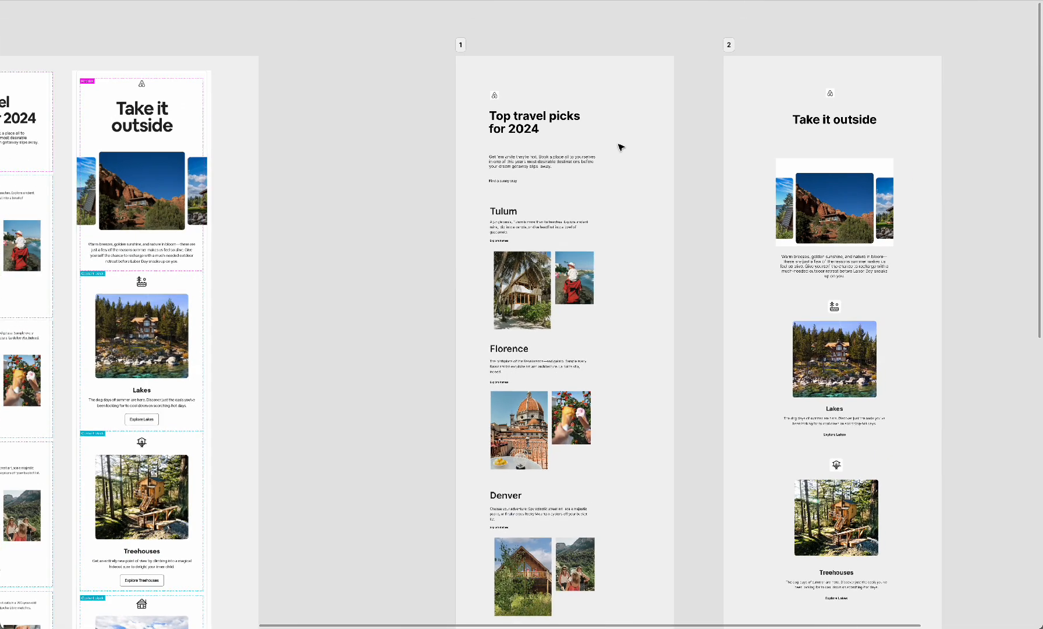
left_click(504, 302)
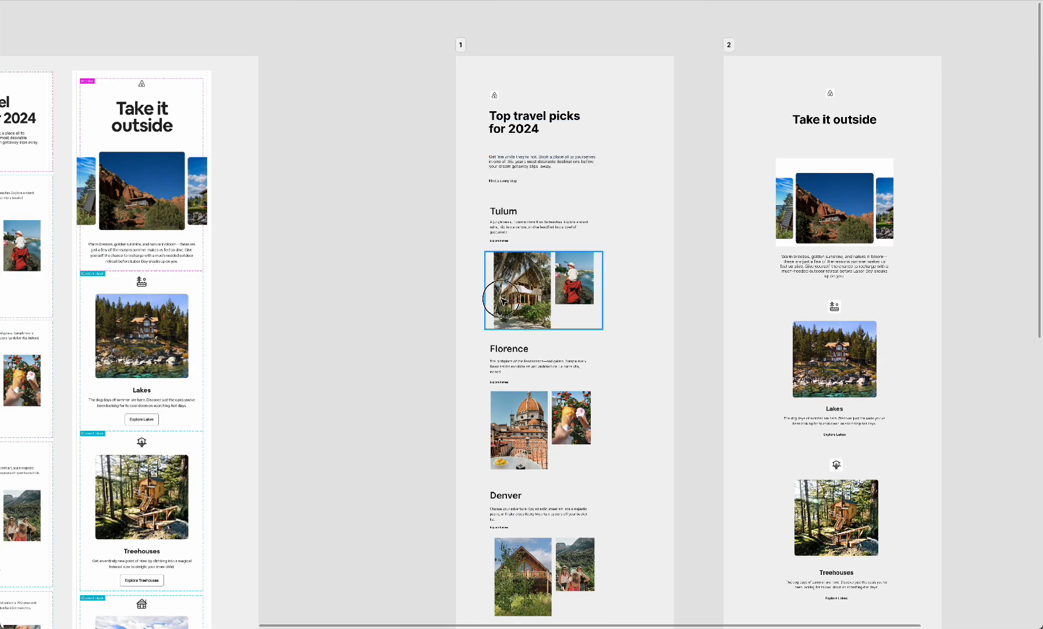
left_click(552, 416)
left_click(833, 213)
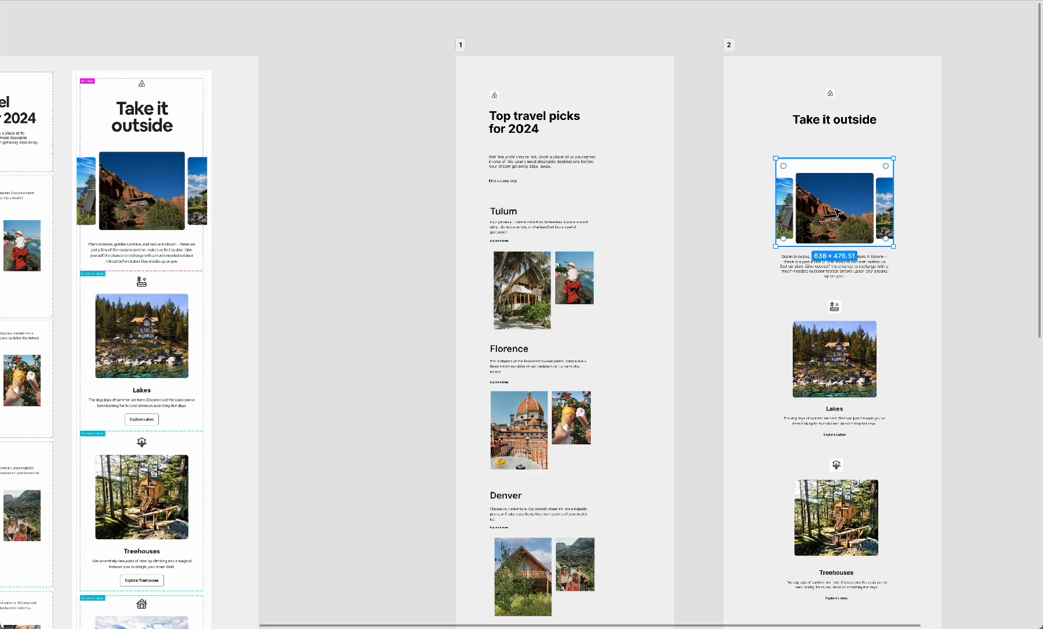
left_click(832, 360)
left_click(310, 270)
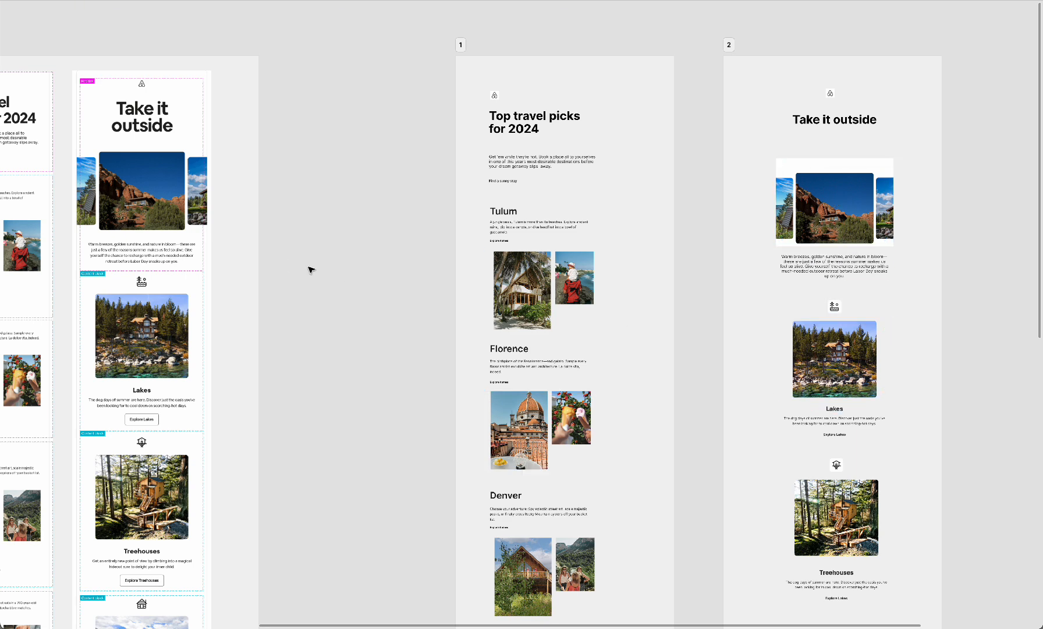
Move the Footer highlight off the "Take it outside" screenshot into the empty space below it.
scroll(419, 289, "down", 10)
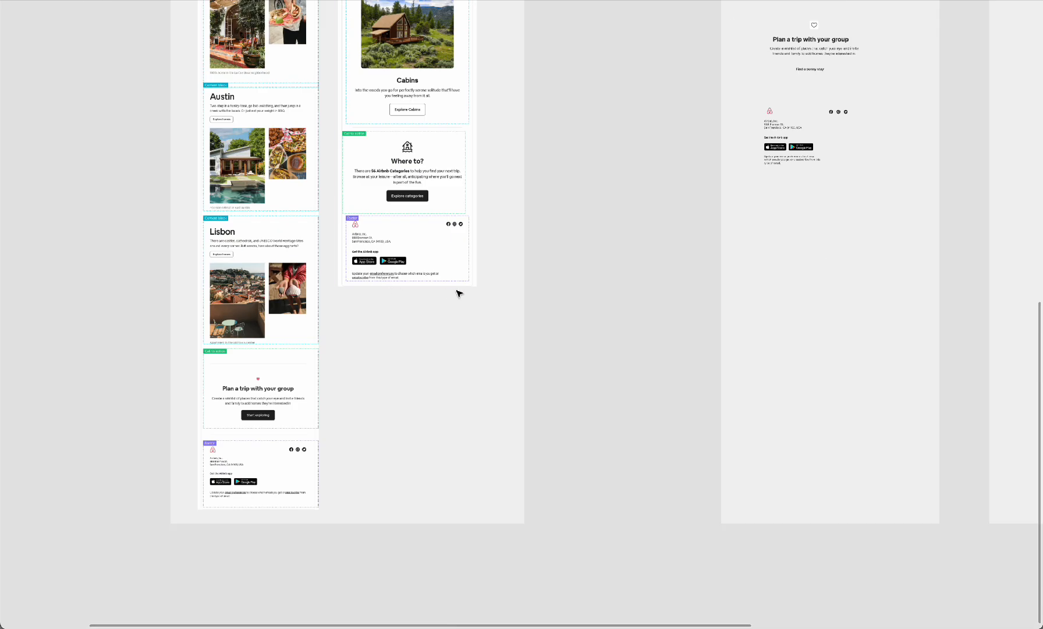
scroll(457, 293, "up", 5)
left_click_drag(462, 281, 447, 440)
left_click(467, 310)
Move all footer elements from frame 1 into the empty canvas between the Screenshots frame and frame 1.
scroll(466, 310, "right", 2)
scroll(466, 310, "up", 1)
scroll(467, 310, "up", 2)
scroll(467, 310, "right", 1)
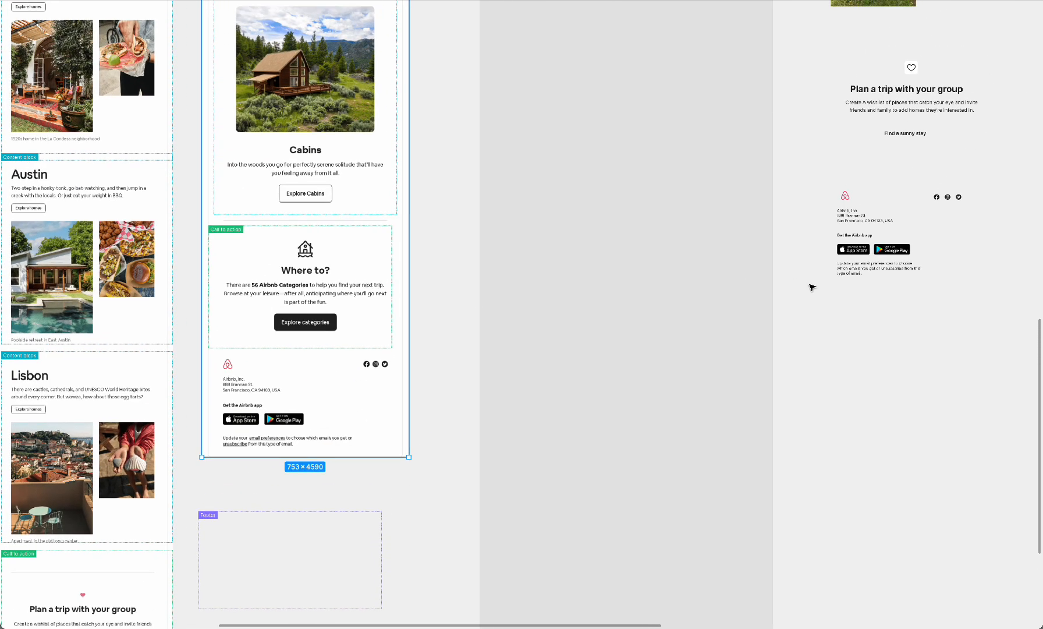
left_click_drag(753, 306, 1004, 149)
left_click_drag(915, 233, 616, 348)
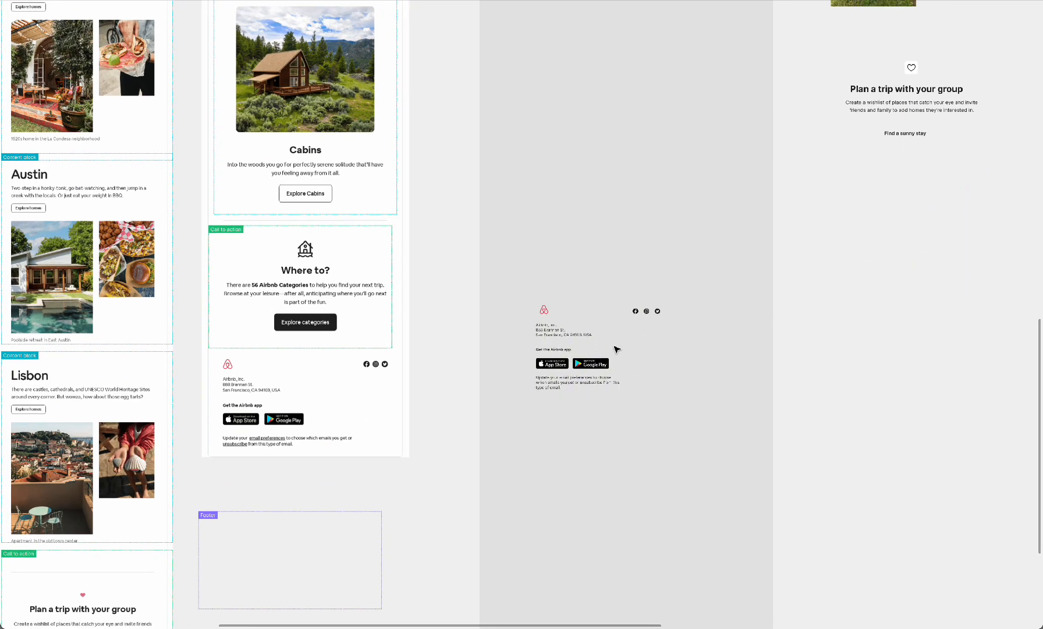
Check the footer's logo and social icons, and move the address text slightly up toward the logo.
scroll(616, 348, "down", 2)
scroll(615, 348, "left", 1)
scroll(616, 348, "up", 4)
left_click(657, 73)
left_click(606, 111)
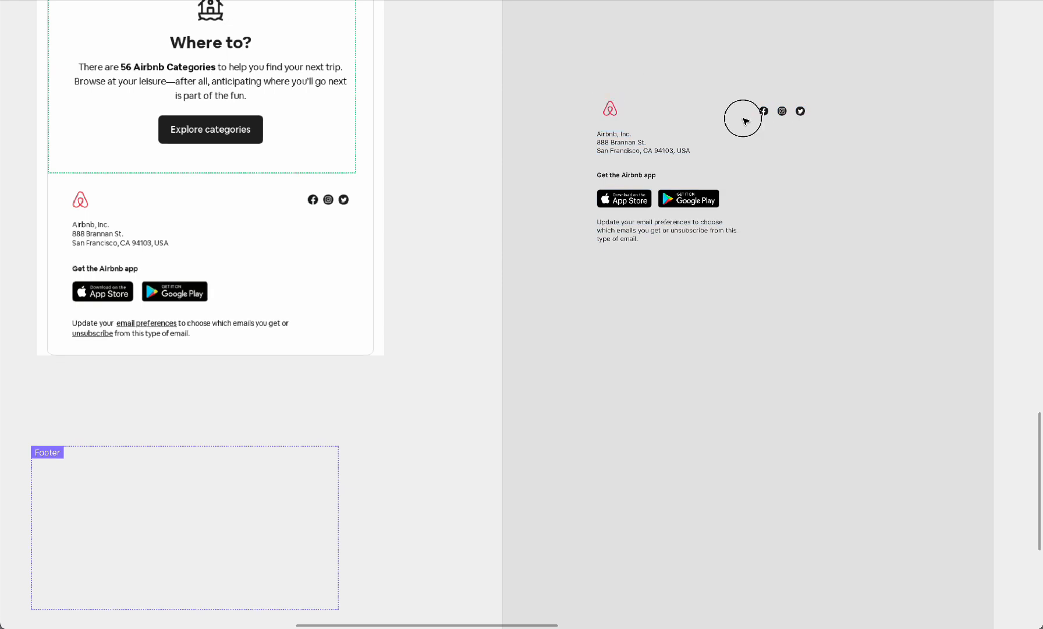
left_click_drag(743, 120, 851, 78)
left_click(624, 139)
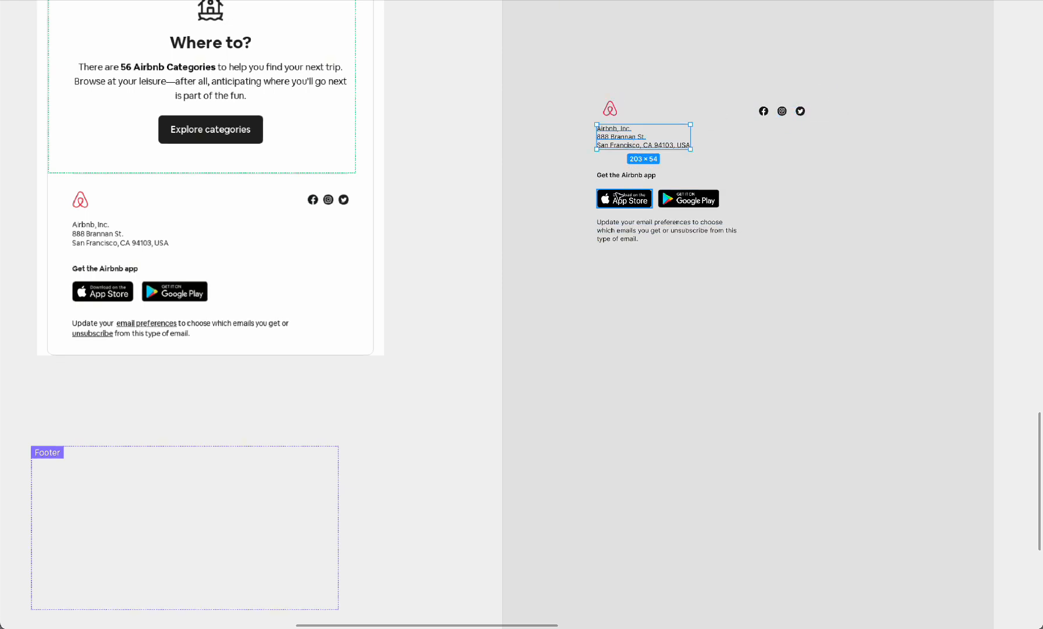
Check the app store badges and widen the email preferences text to about 494 px so it wraps onto two lines.
left_click_drag(547, 201, 716, 207)
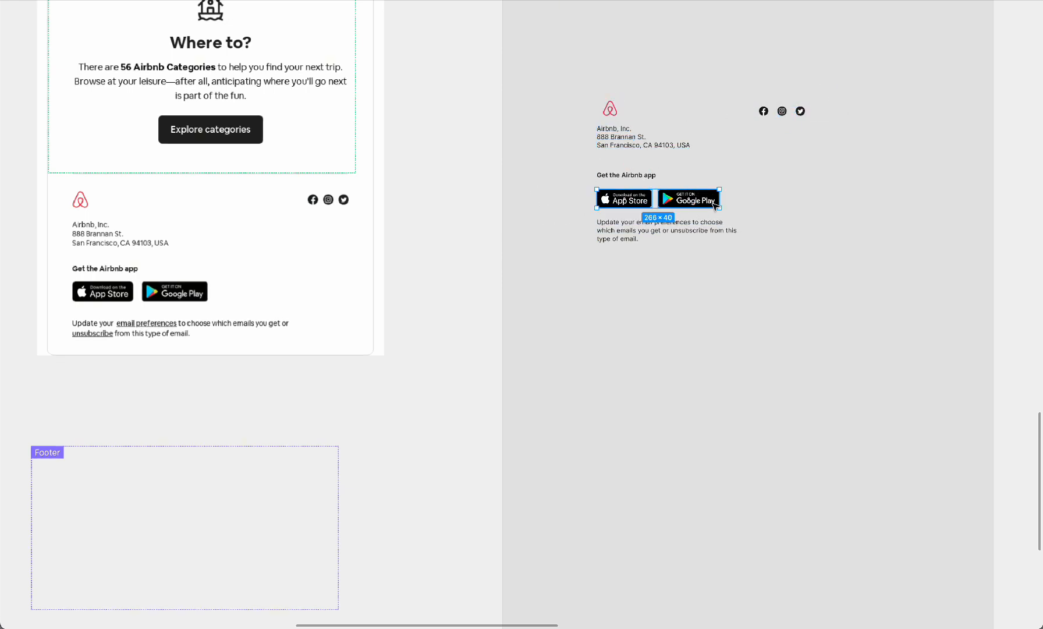
left_click(671, 233)
left_click_drag(746, 226, 826, 228)
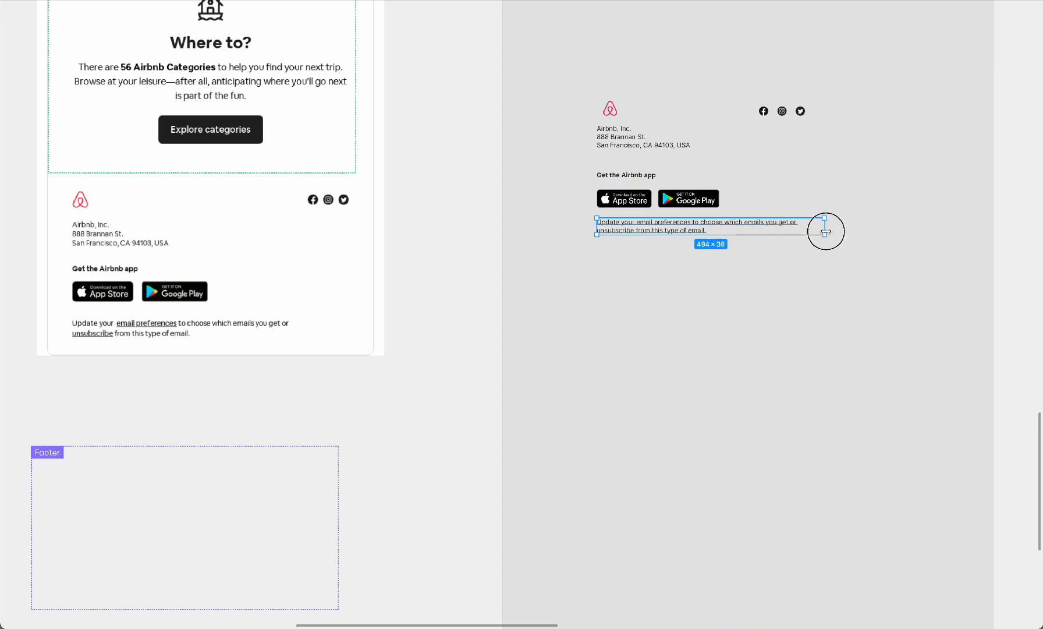
left_click(771, 305)
Draw a frame about 672 × 265 px on the canvas above the loose footer elements.
scroll(773, 307, "up", 5)
scroll(773, 307, "right", 5)
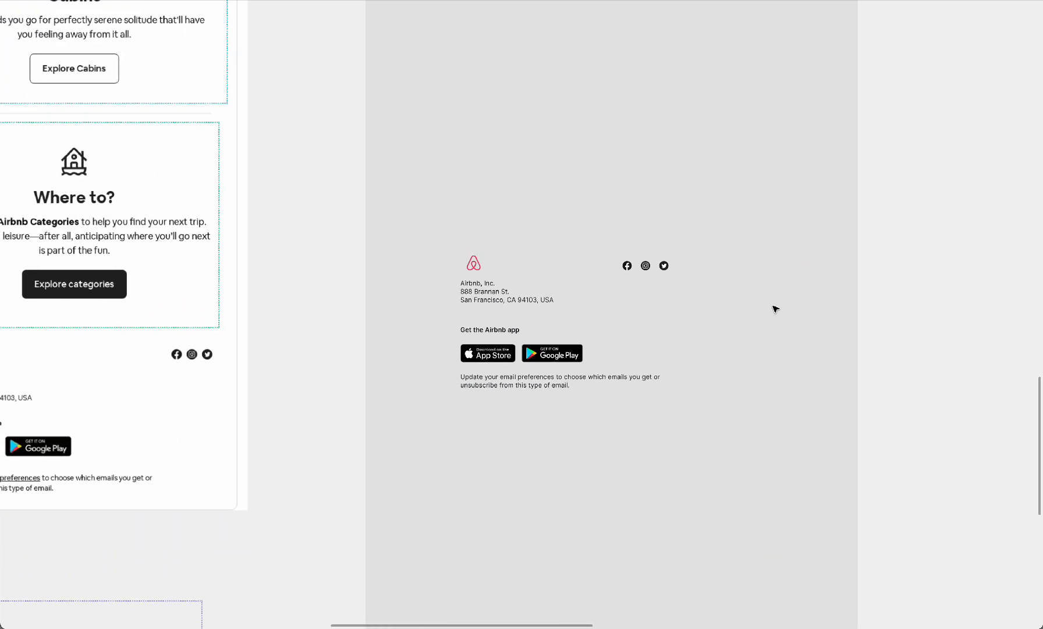
scroll(775, 308, "up", 3)
scroll(775, 309, "right", 1)
left_click_drag(433, 137, 743, 259)
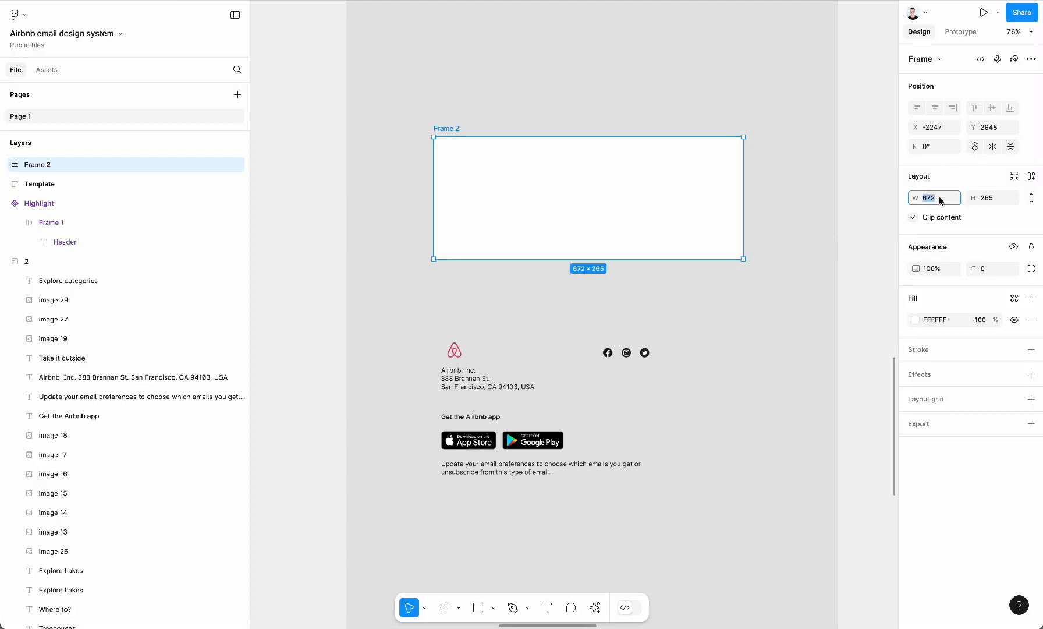
Resize the new frame to 640 × 297 px and add auto layout to it.
key("Tab")
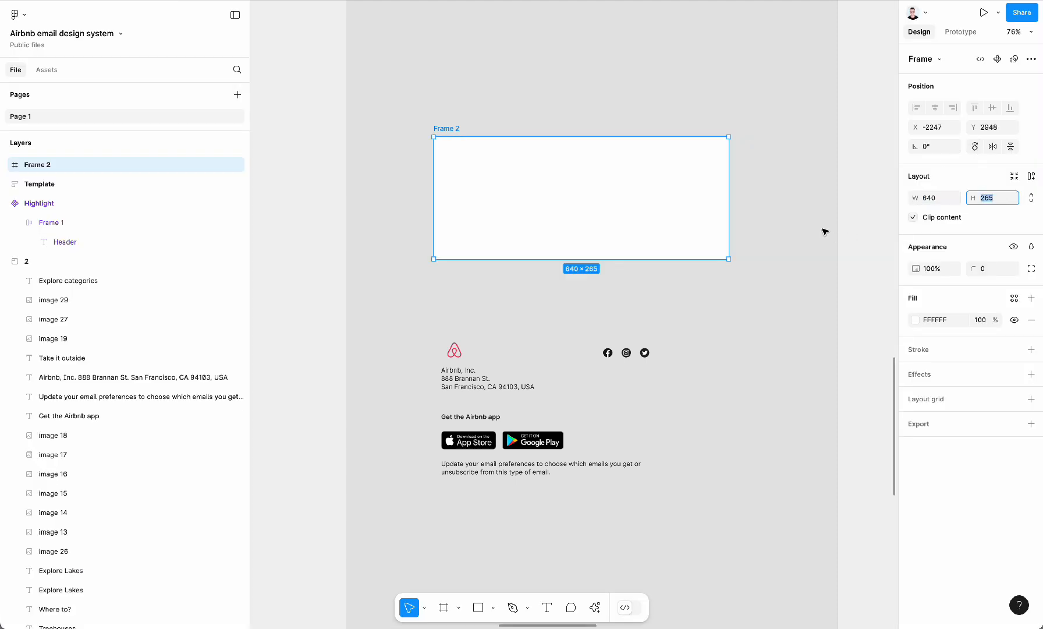
left_click_drag(673, 226, 651, 257)
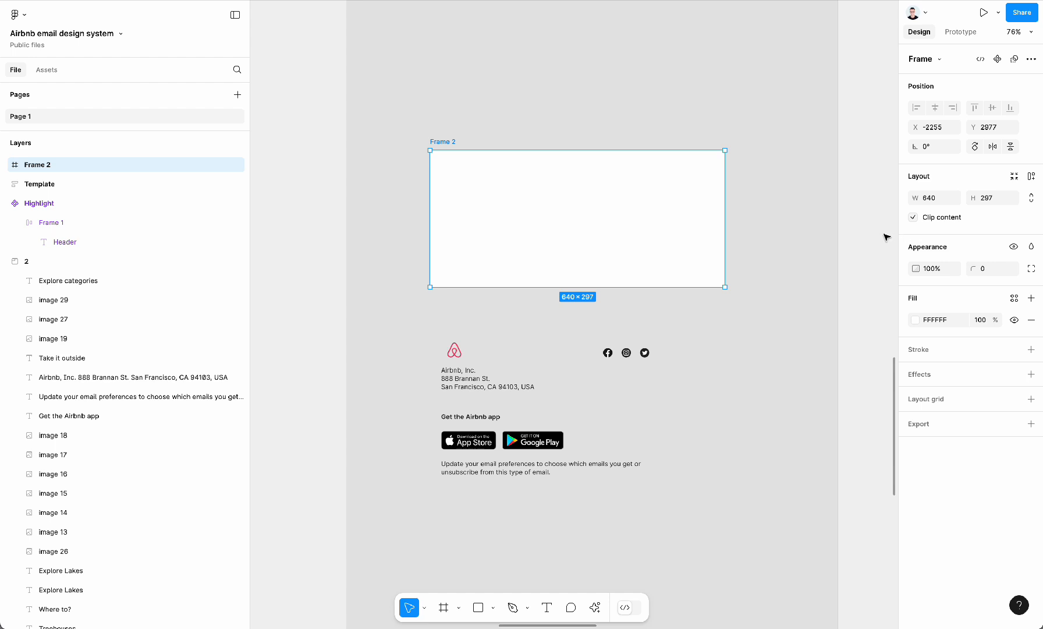
left_click(1032, 177)
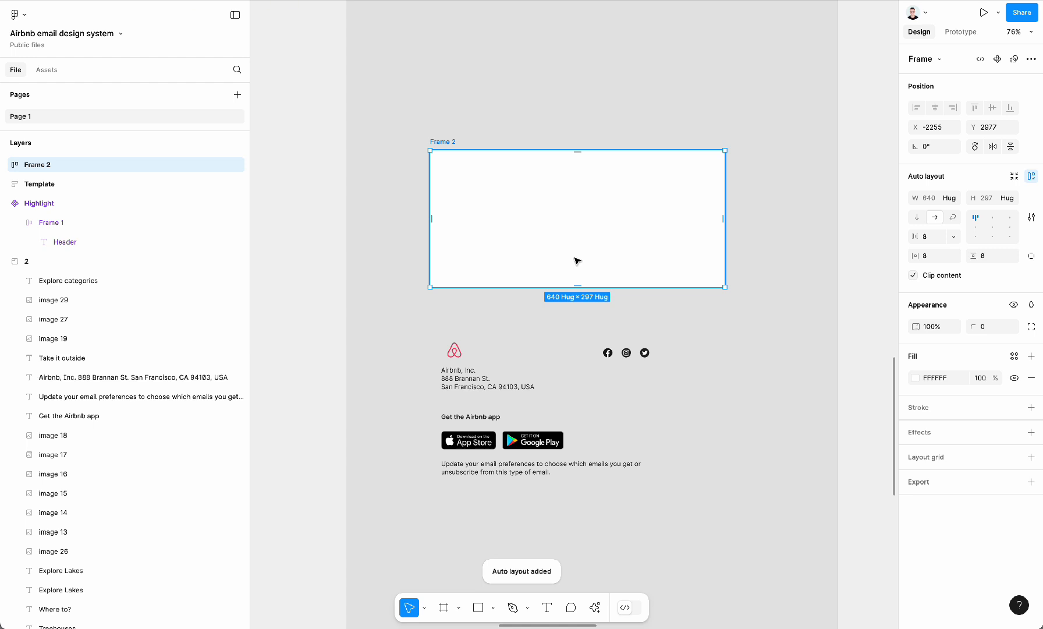
Set the frame's auto layout gap and paddings to 0 and give it a fixed width of 640.
left_click(998, 261)
left_click(941, 240)
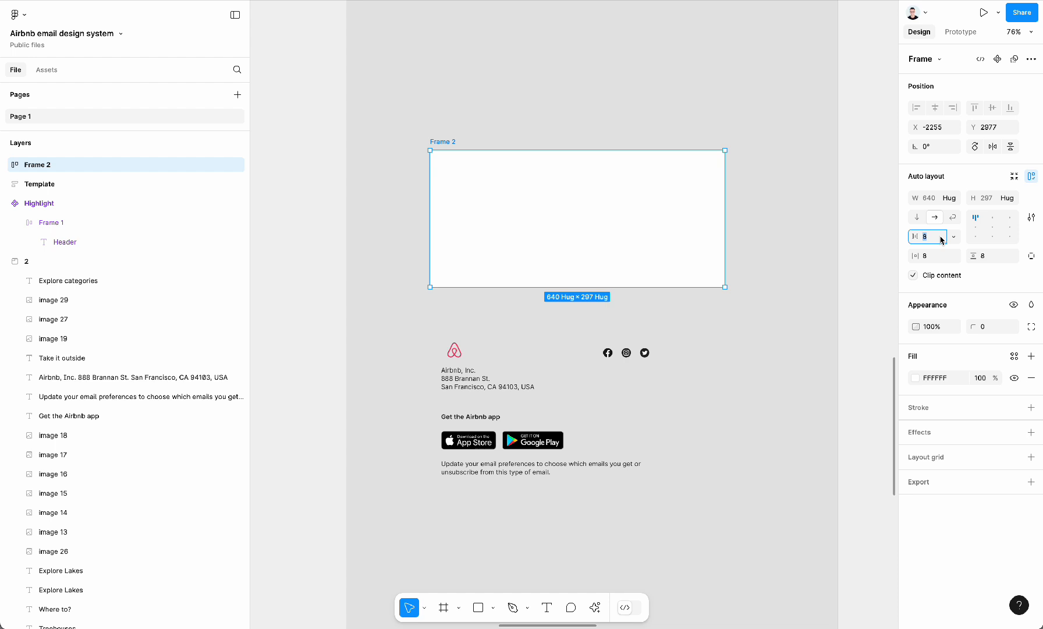
type("0")
key("Tab")
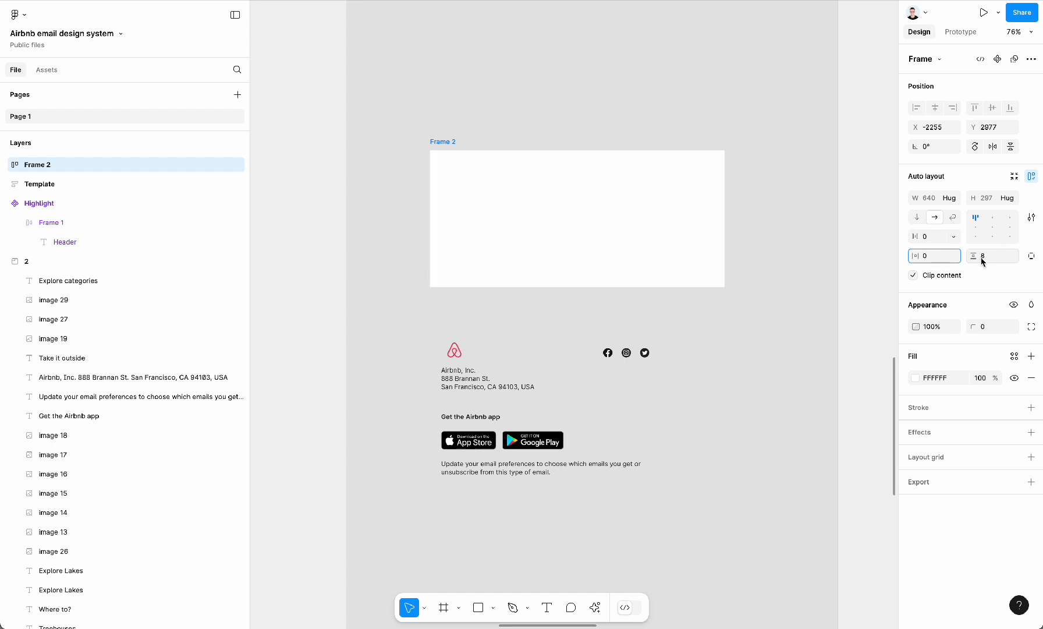
left_click(659, 217)
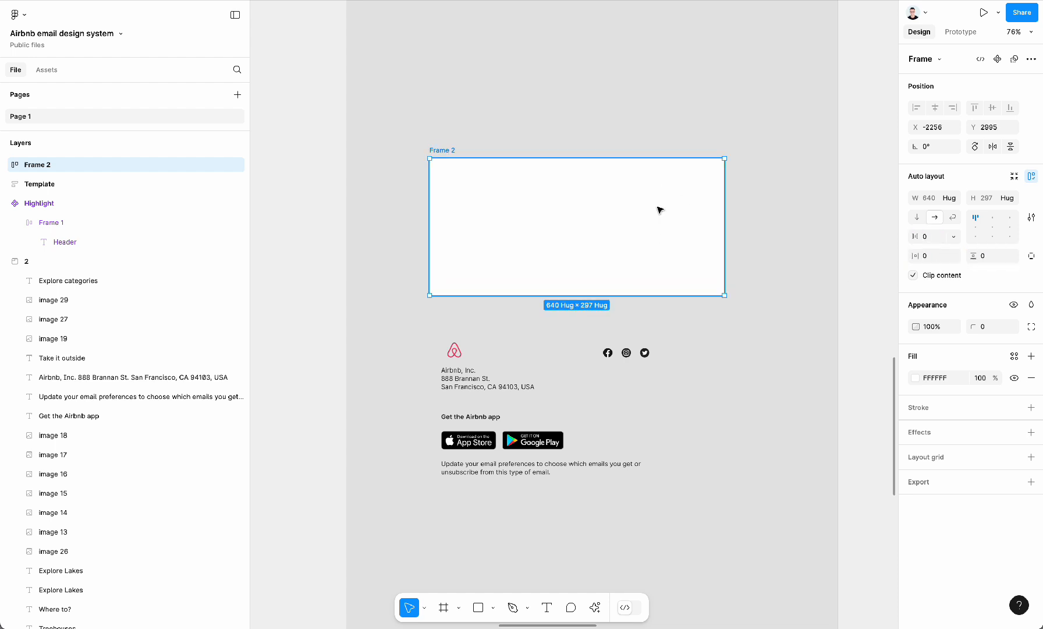
left_click(953, 199)
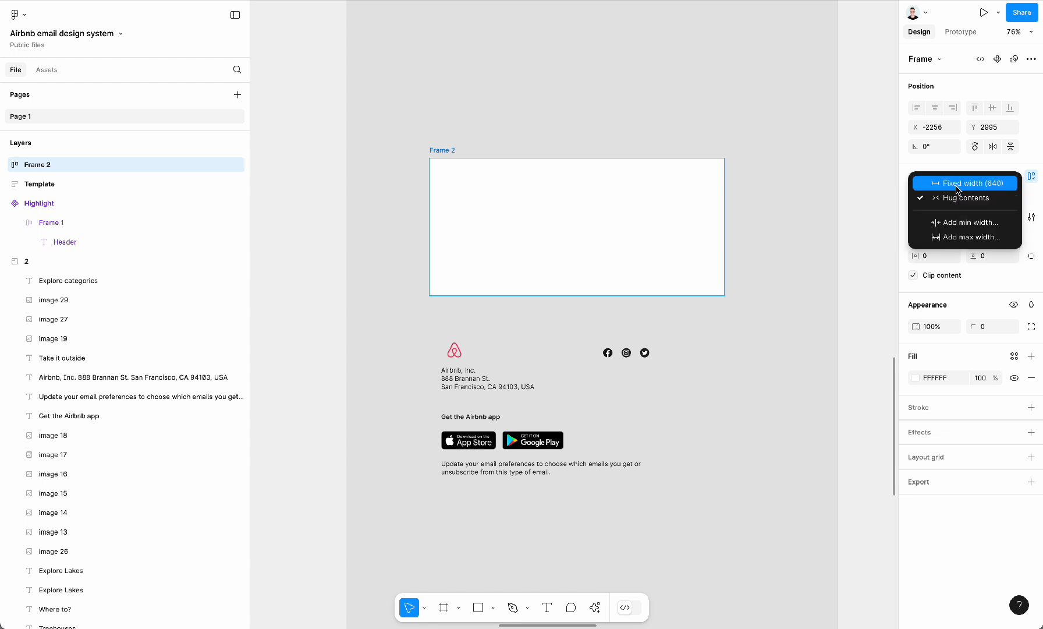
left_click(959, 185)
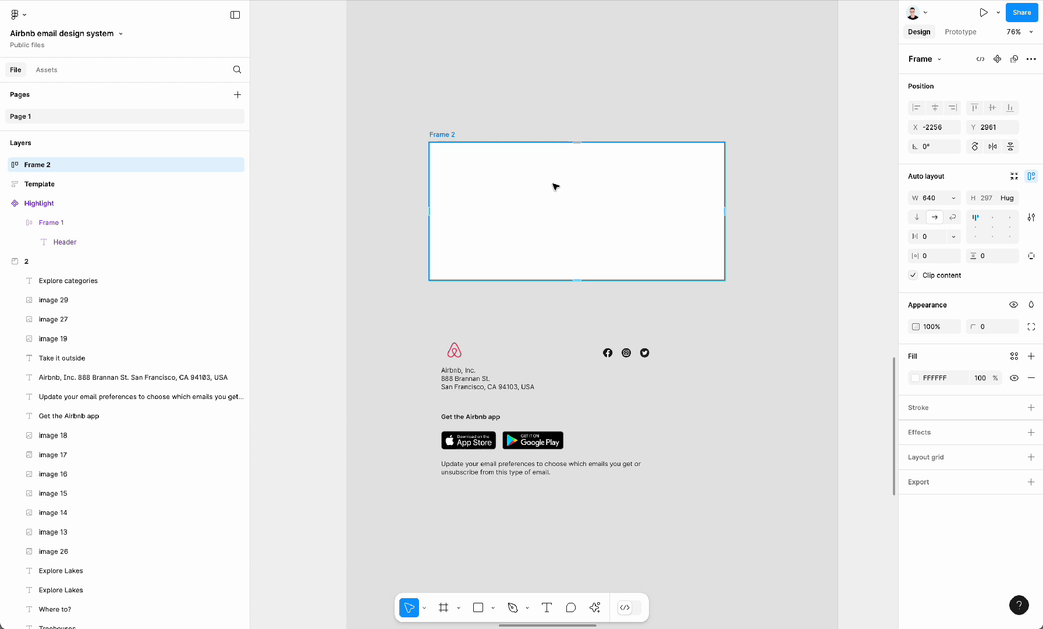
Move the frame slightly down toward the loose footer elements and rename it Footer.
left_click_drag(553, 186, 552, 205)
double_click(443, 158)
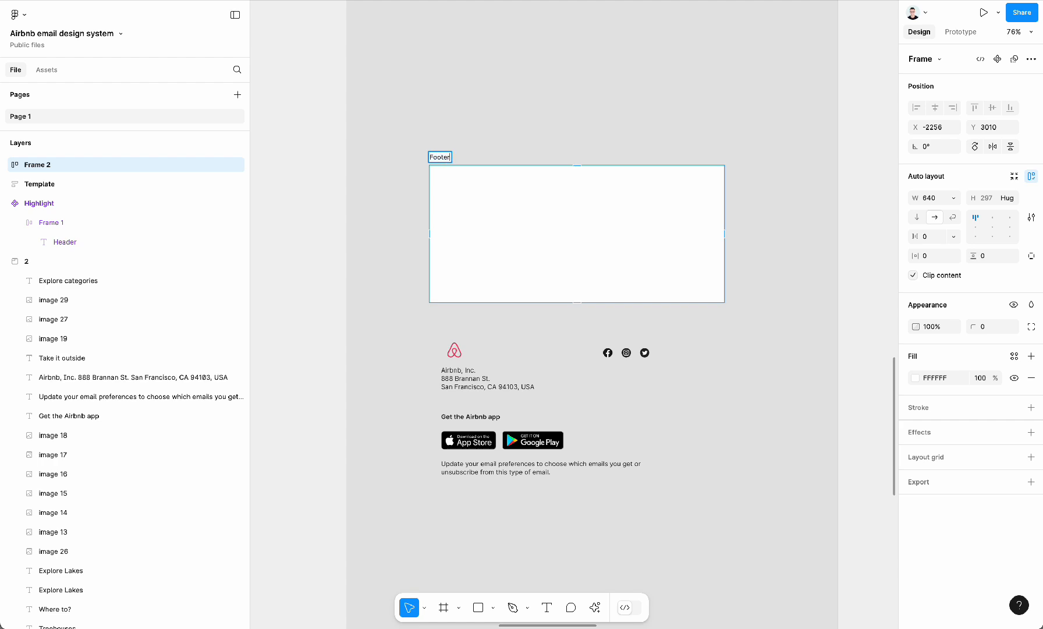
key("Return")
left_click(415, 322)
Draw four outlined 707 × 84 px rectangles over the screenshot's footer rows: logo and icons, address, app badges and email preferences.
left_click_drag(391, 345, 688, 361)
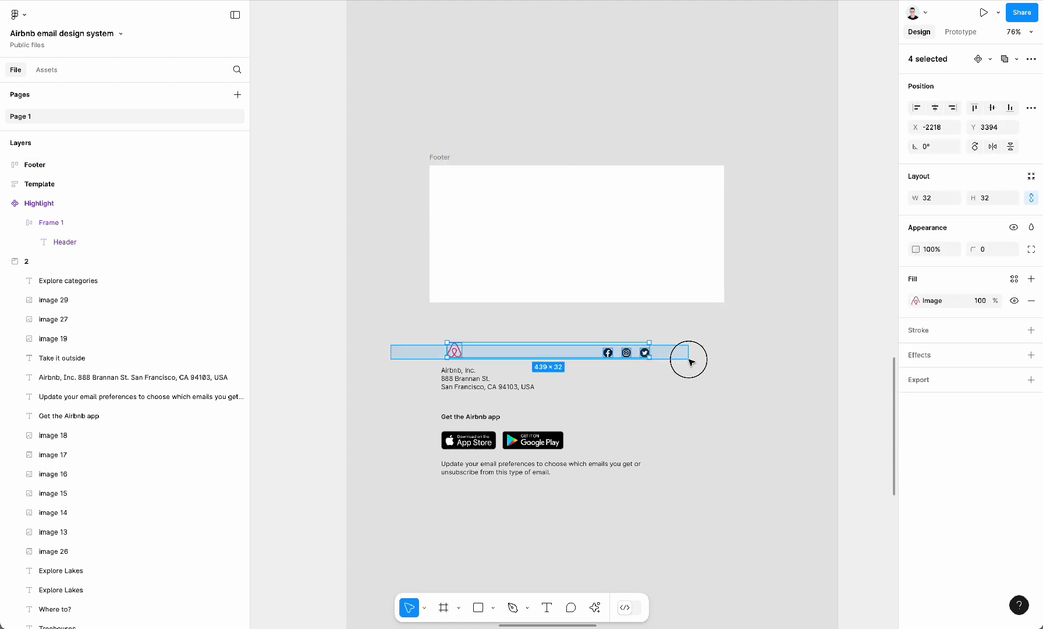
scroll(688, 362, "left", 10)
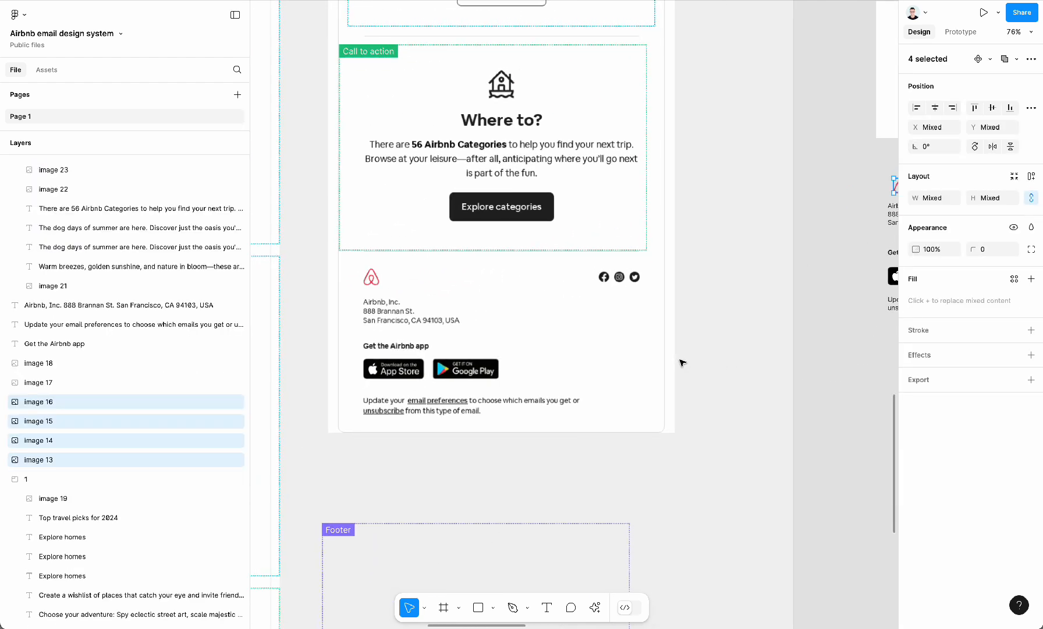
scroll(682, 362, "up", 1)
key("r")
mouse_move(336, 273)
left_mouse_down()
mouse_move(628, 317)
mouse_move(662, 313)
left_mouse_up()
key("shift+x")
scroll(552, 564, "down", 1)
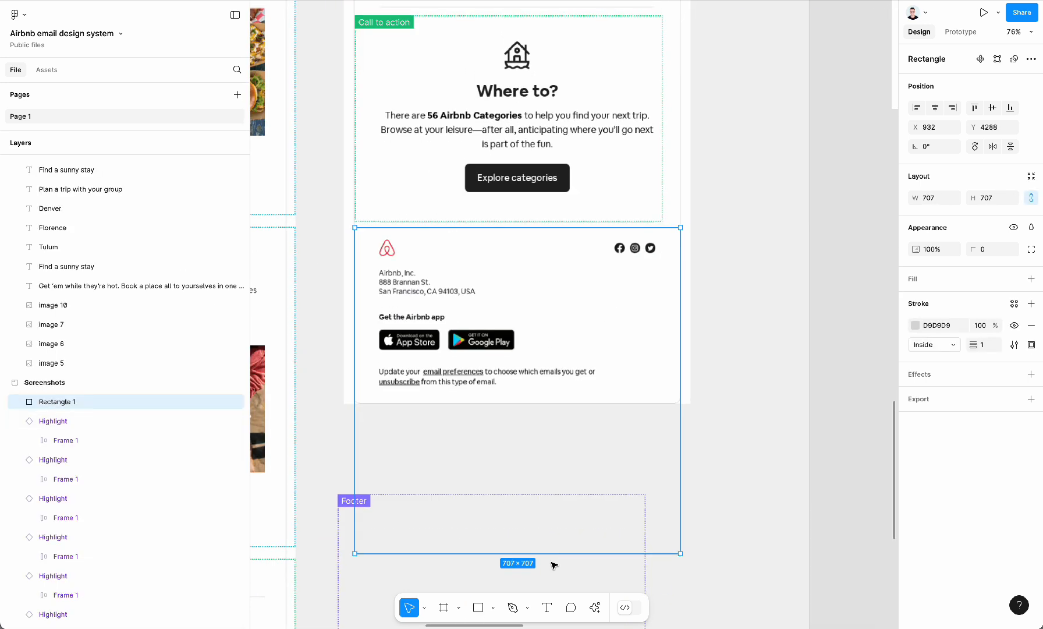
left_click_drag(554, 553, 568, 374)
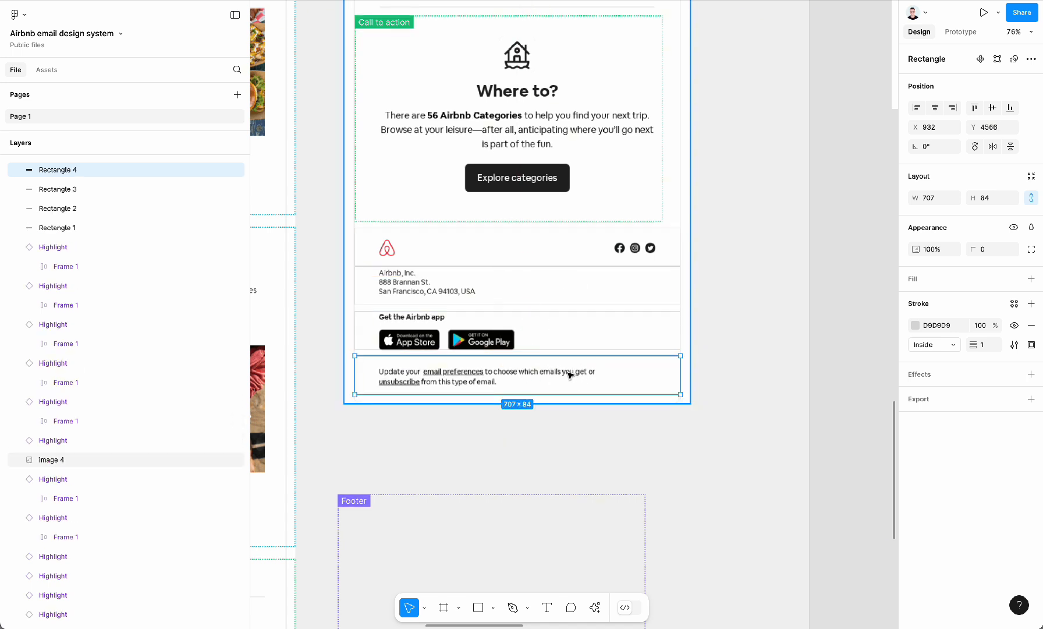
left_click(582, 347, "shift")
left_click(582, 273, "shift")
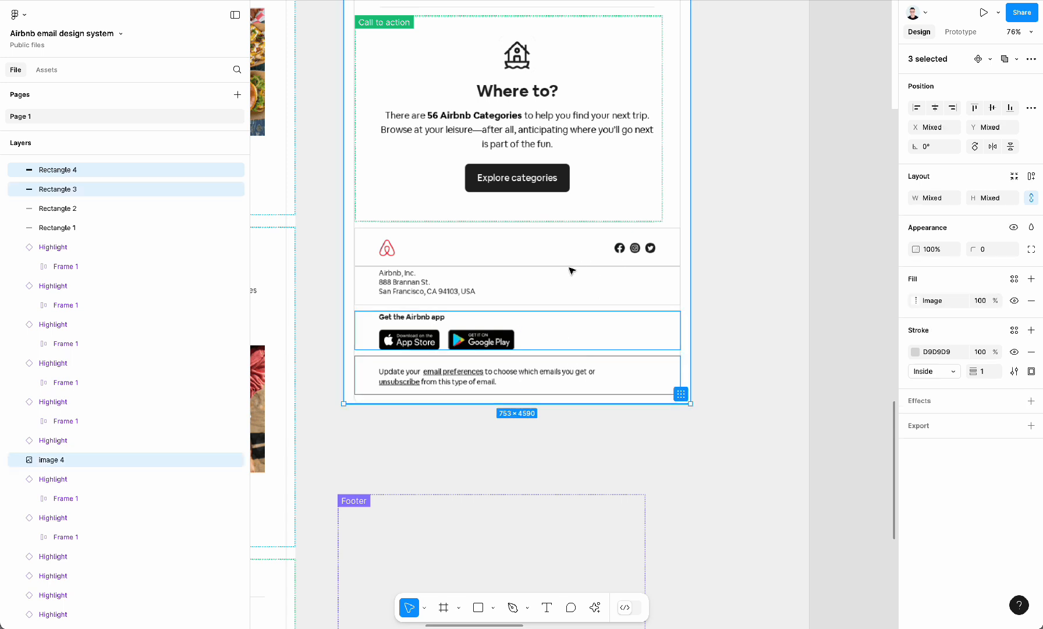
key("super+z")
key("super+z")
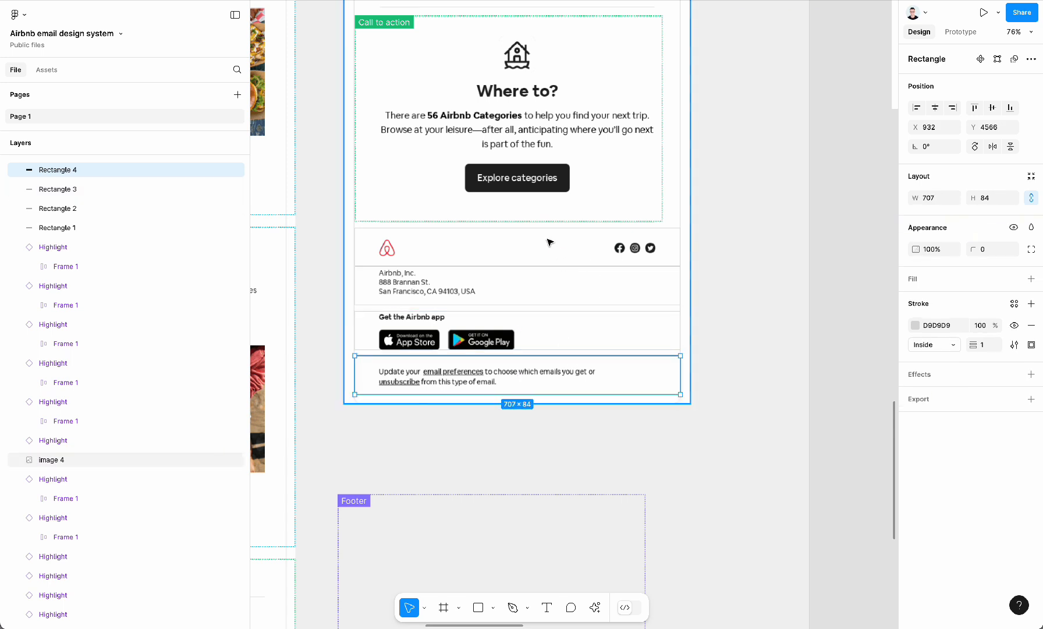
left_click(806, 345)
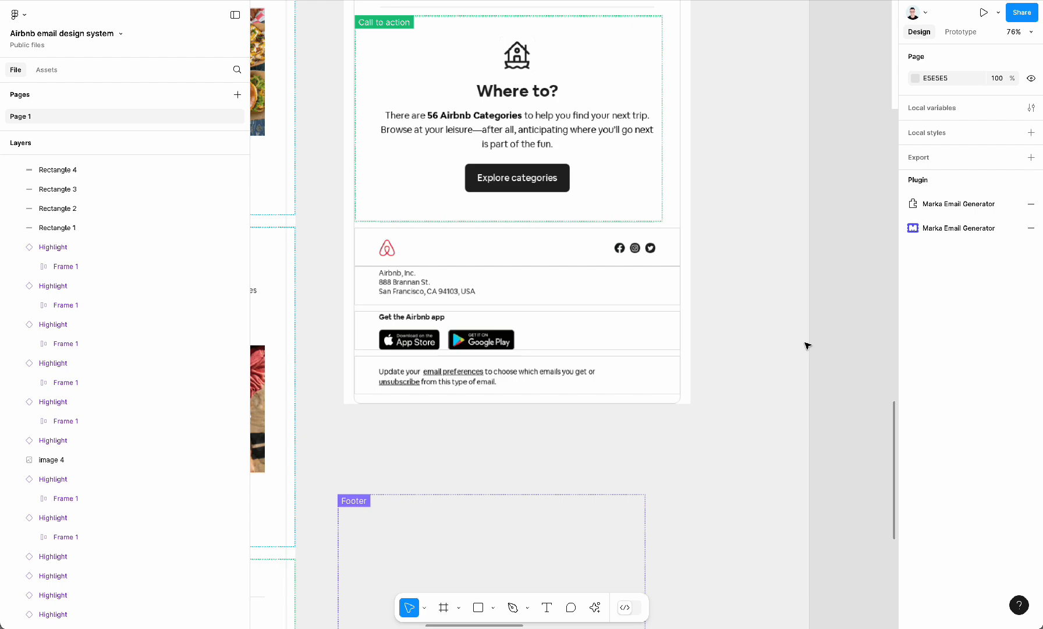
Check the outlined logo row in the screenshot and move the Airbnb logo into the Footer frame.
left_click(372, 256)
scroll(371, 254, "up", 5)
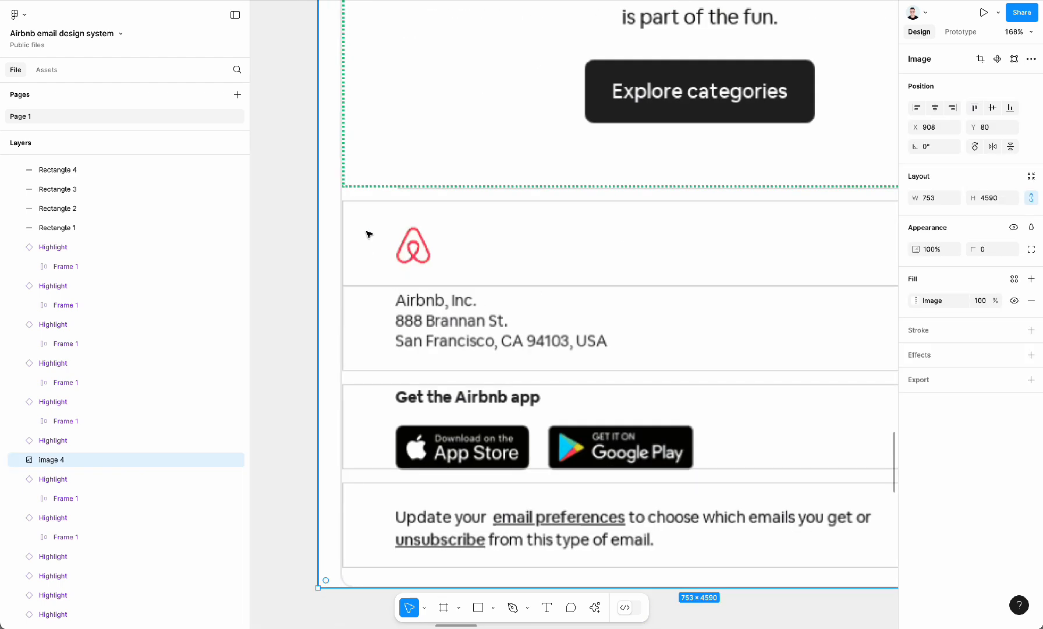
left_click(347, 243)
scroll(563, 268, "down", 3)
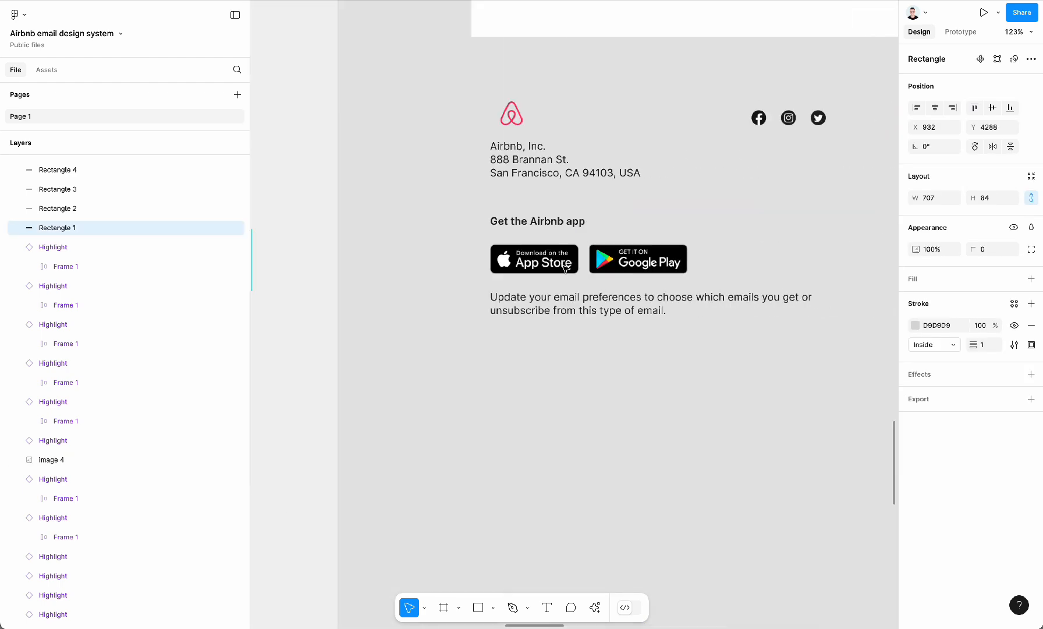
scroll(563, 268, "up", 6)
left_click_drag(436, 440, 435, 168)
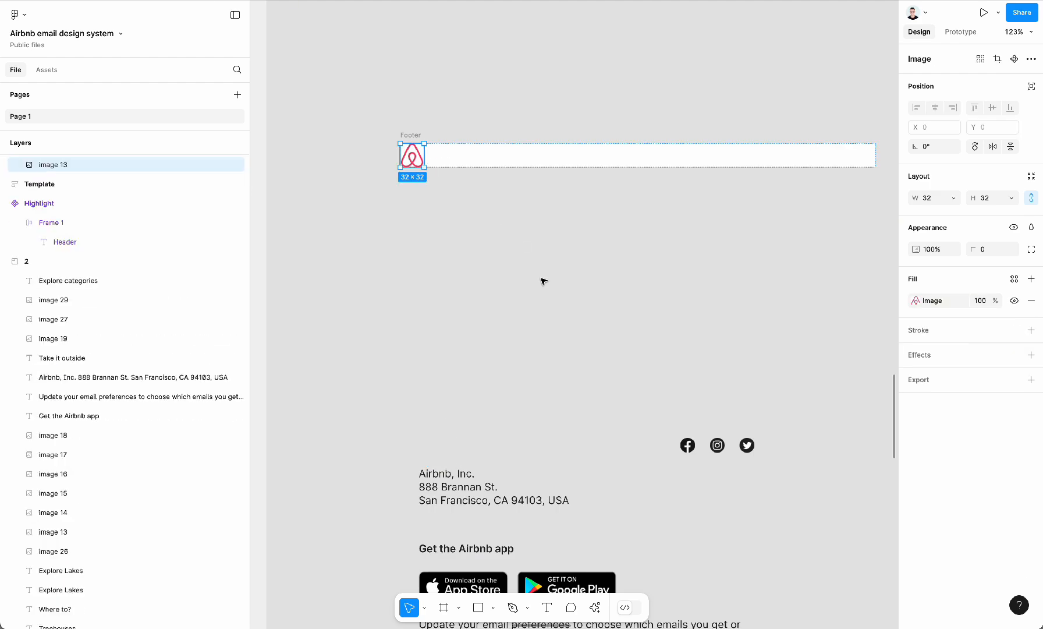
Examine how the social icons are spaced and placed within the logo row of the screenshot's footer.
left_click_drag(671, 463, 768, 431)
scroll(769, 430, "right", 4)
scroll(769, 430, "down", 2)
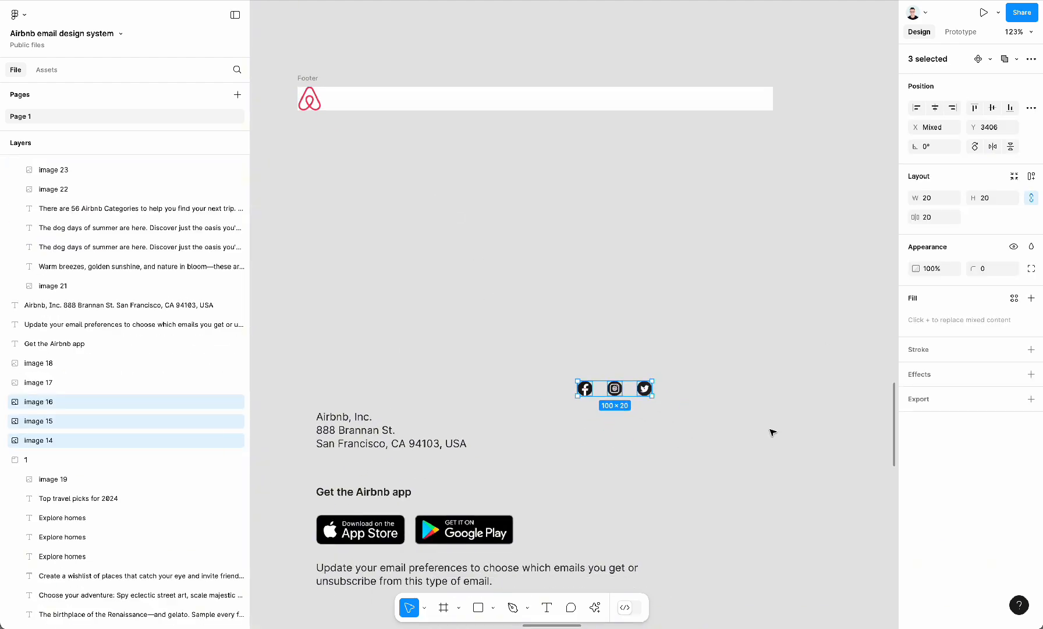
scroll(664, 412, "left", 3)
scroll(654, 410, "up", 6)
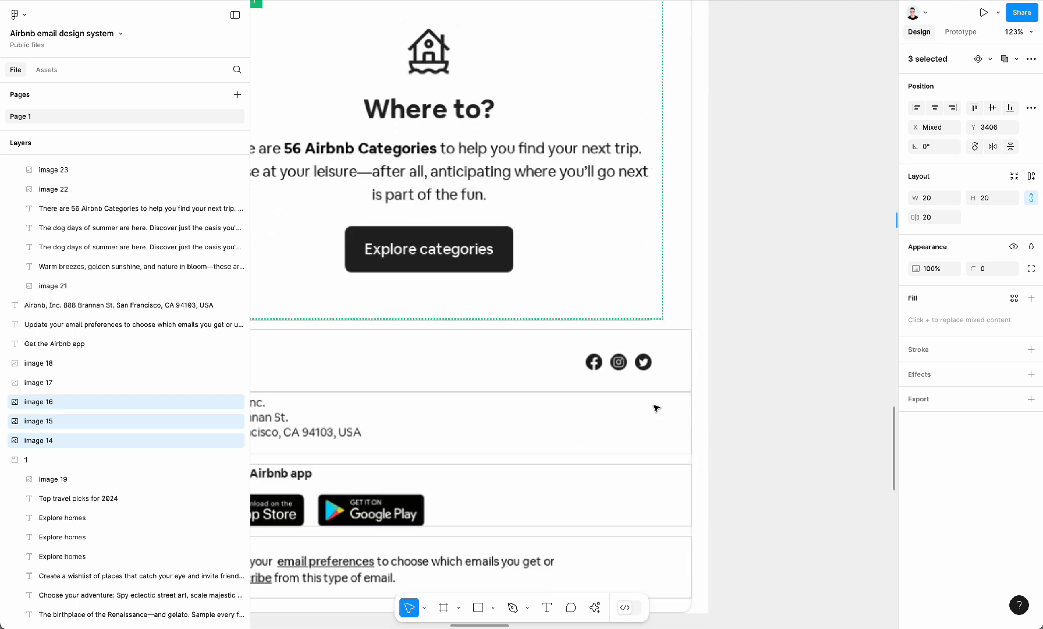
left_click(542, 400)
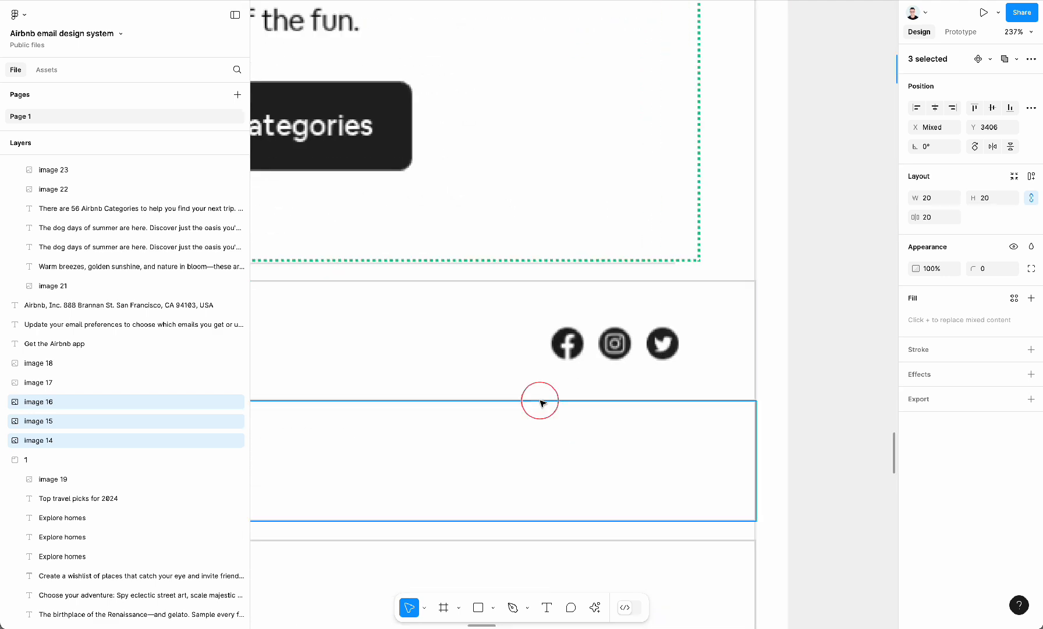
left_click(540, 363)
scroll(542, 363, "down", 5)
scroll(578, 359, "right", 10)
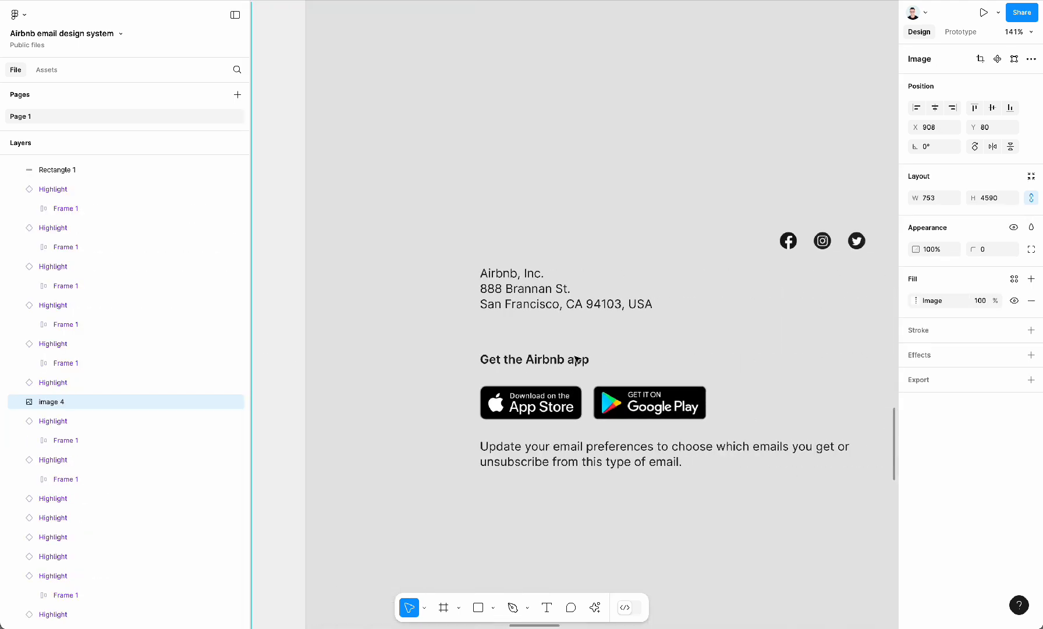
Wrap the three social icons in a horizontal auto layout frame.
scroll(594, 361, "up", 2)
left_click_drag(577, 358, 736, 268)
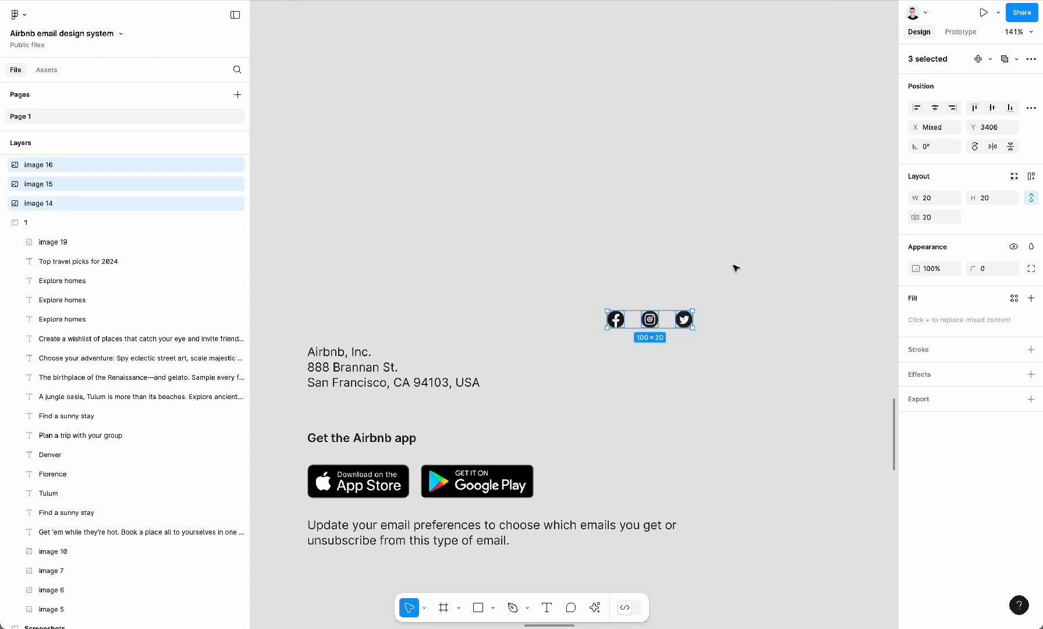
left_click(1029, 181)
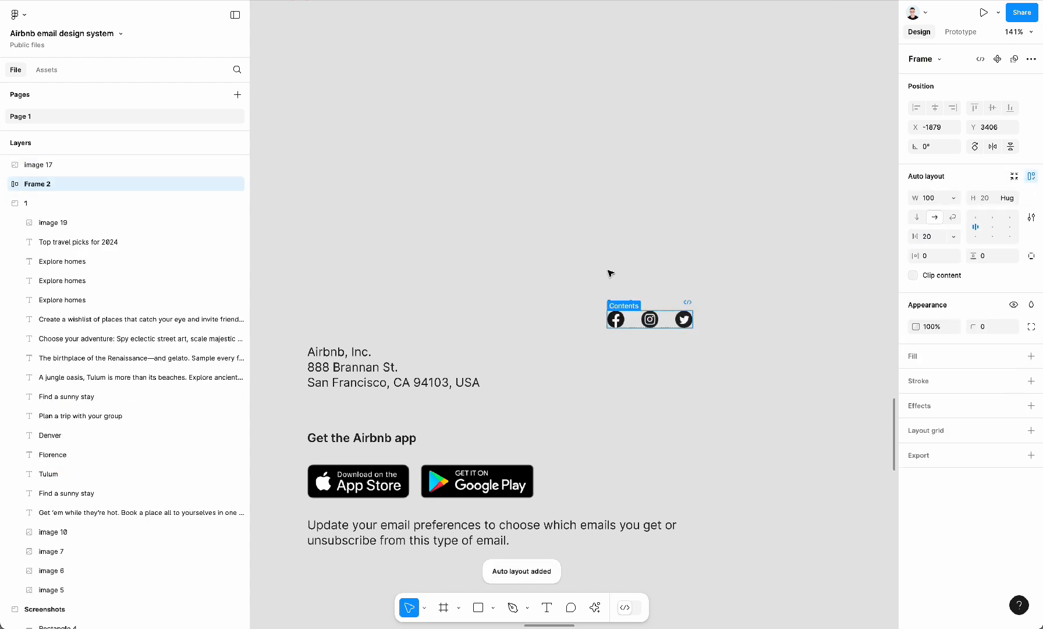
left_click(646, 216)
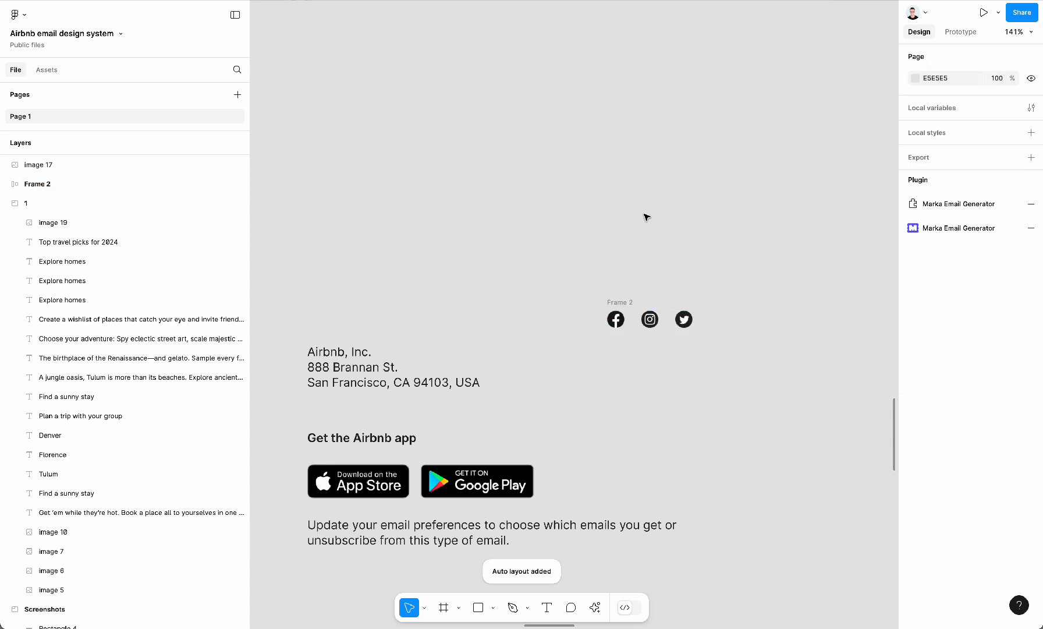
Move the social icon frame up, away from the address text, and rename it Icons.
left_click_drag(625, 304, 628, 203)
key("super+r")
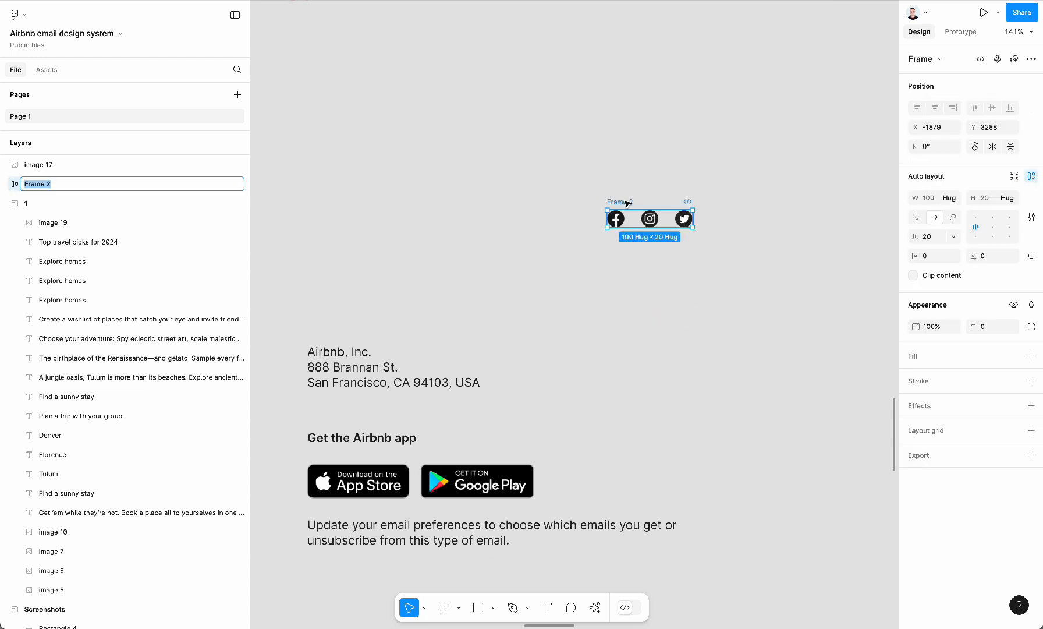
type("Icons")
key("Return")
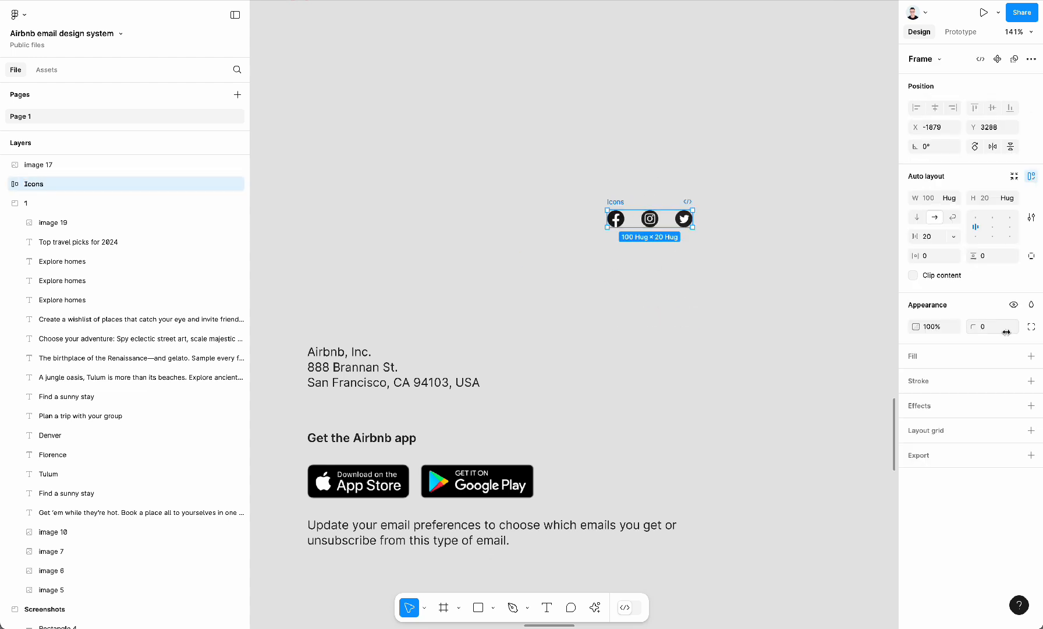
Set the horizontal gap between the social icons in the Icons frame to 16.
key("Down")
key("Down")
key("Down")
key("Down")
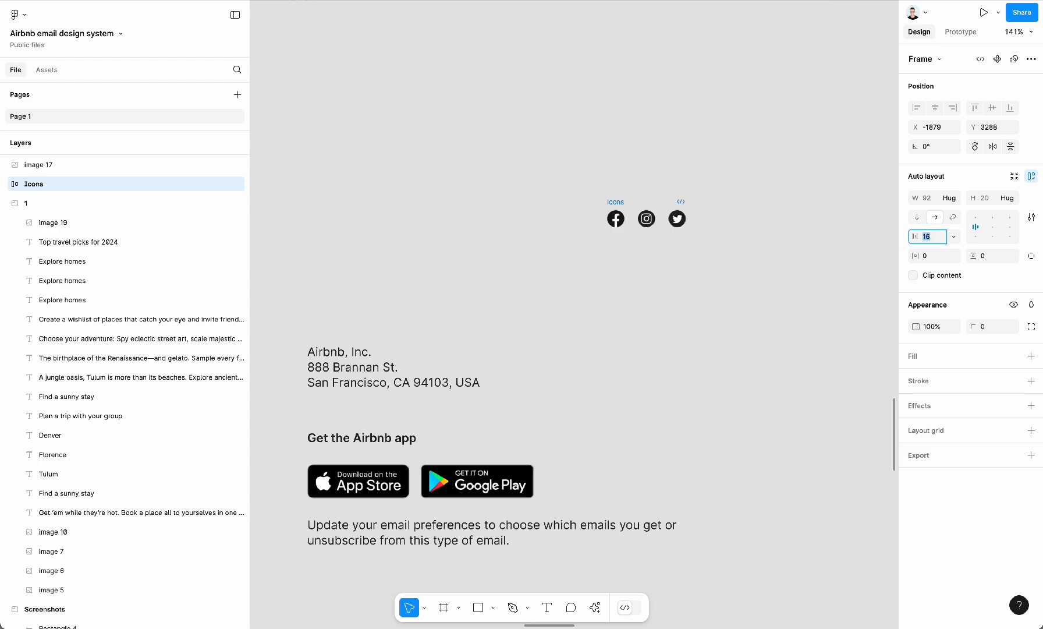
Paste a copy of the Icons frame into the Footer frame beside the Airbnb logo.
left_click(627, 336)
scroll(628, 336, "up", 2)
left_click(628, 337)
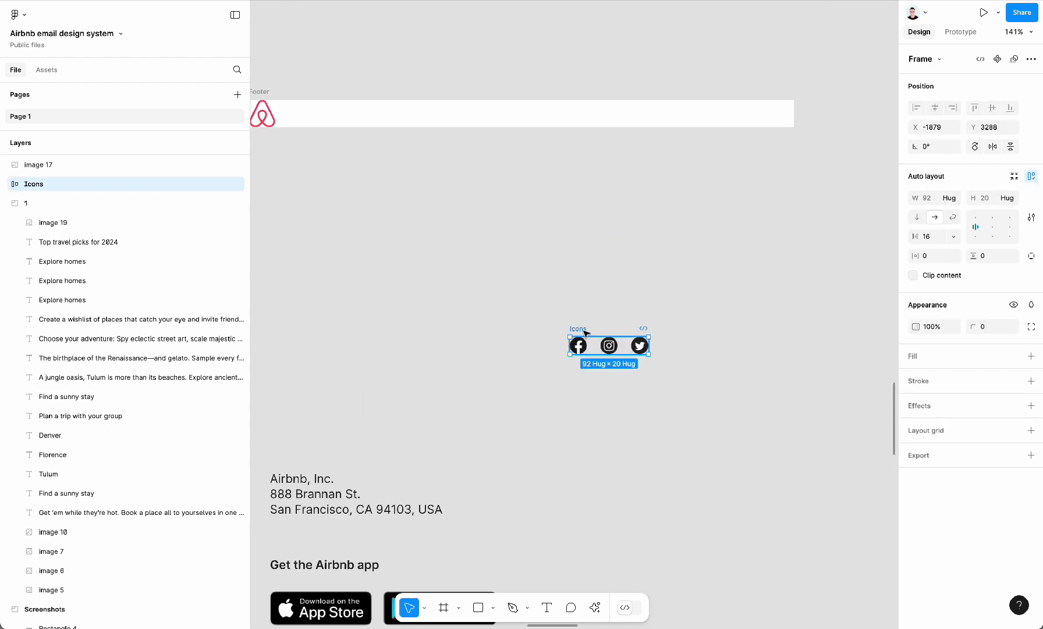
left_click(267, 92)
scroll(602, 172, "down", 1)
key("super+v")
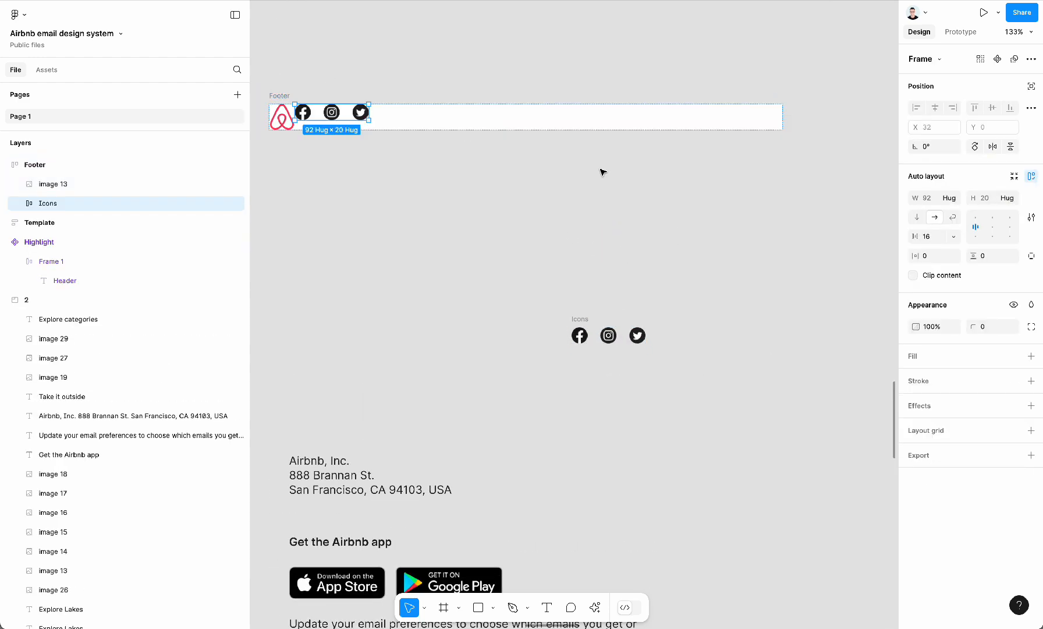
scroll(603, 172, "left", 3)
left_click(460, 115)
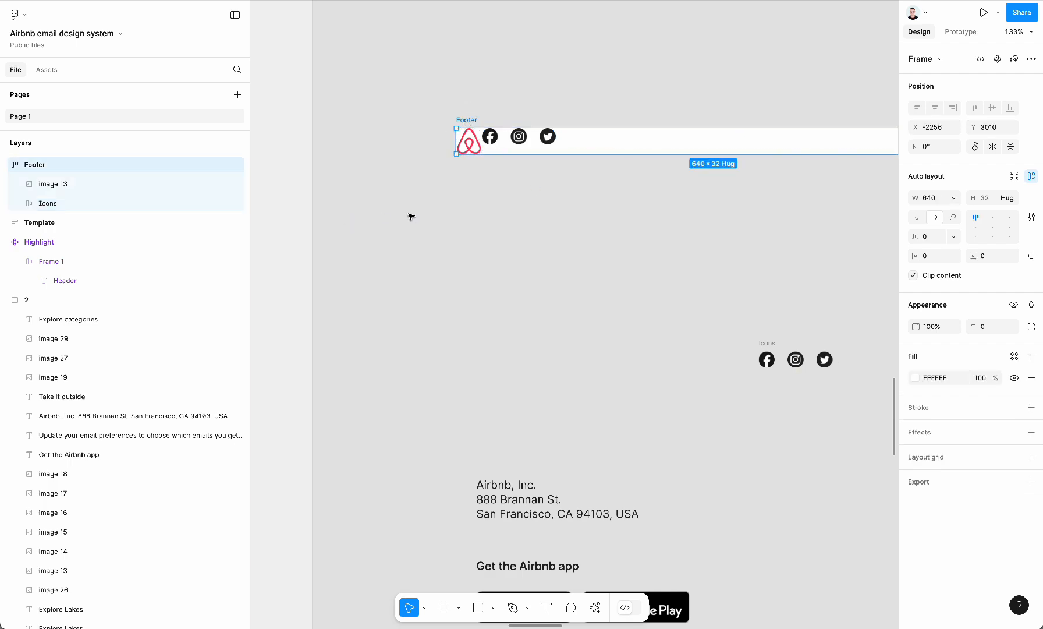
Draw a filled rectangle about 435 × 52 px between the logo and the social icons in the screenshot's footer.
scroll(434, 221, "down", 4)
scroll(555, 140, "up", 1)
scroll(556, 140, "left", 8)
scroll(556, 139, "down", 3)
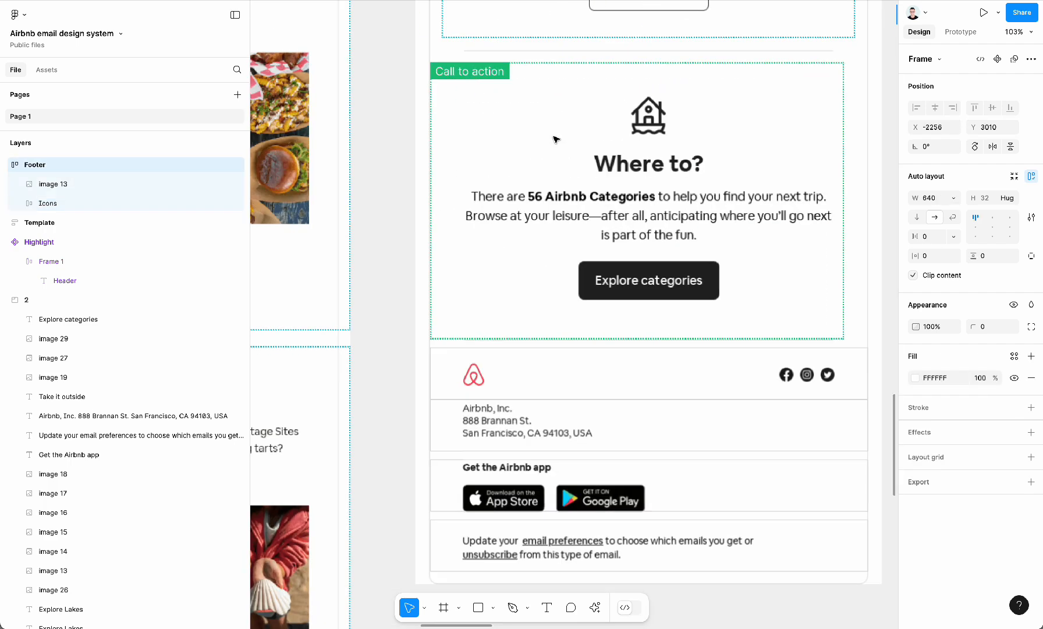
scroll(556, 140, "down", 3)
scroll(556, 140, "right", 2)
key("r")
mouse_move(453, 294)
left_mouse_down()
mouse_move(722, 340)
mouse_move(724, 327)
mouse_move(694, 310)
left_mouse_up()
scroll(695, 310, "right", 8)
scroll(695, 311, "up", 5)
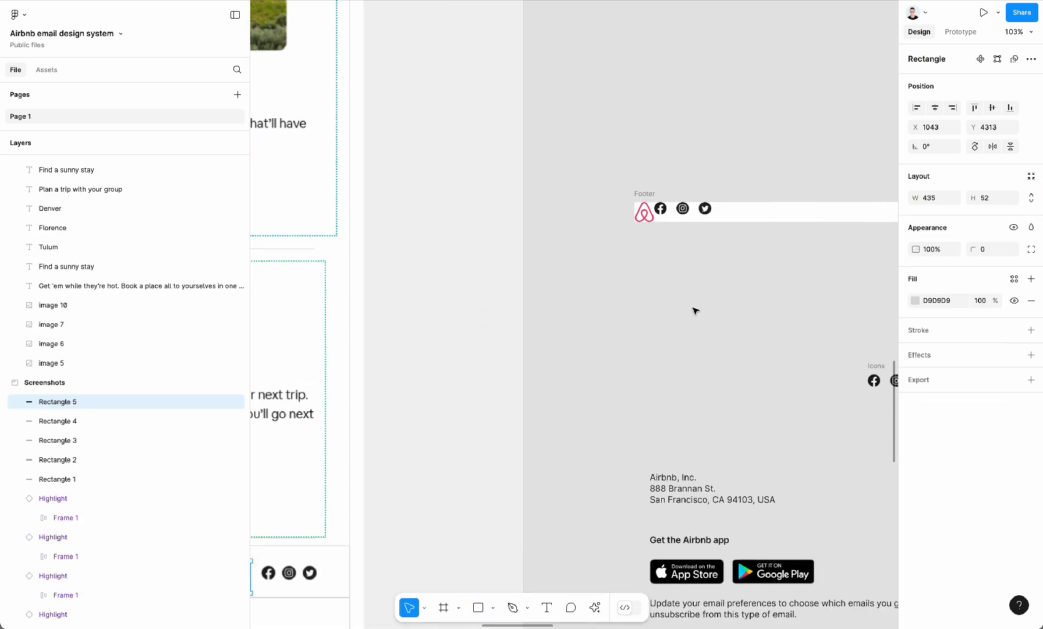
scroll(695, 310, "right", 7)
scroll(695, 310, "up", 1)
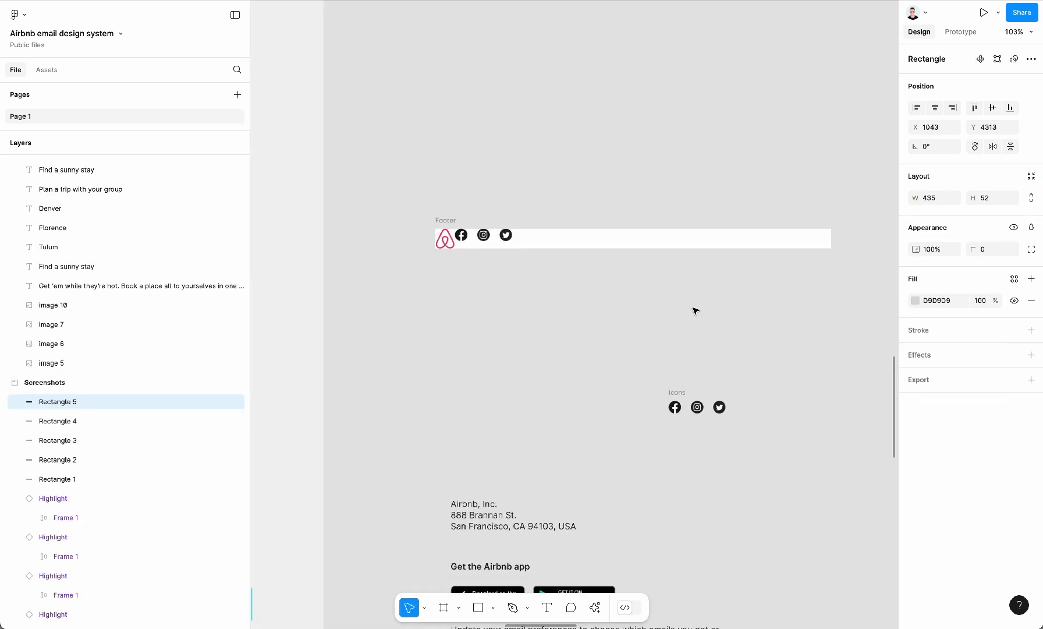
Rename the footer's logo image Logo and wrap it in an auto layout frame named Container.
left_click(446, 236)
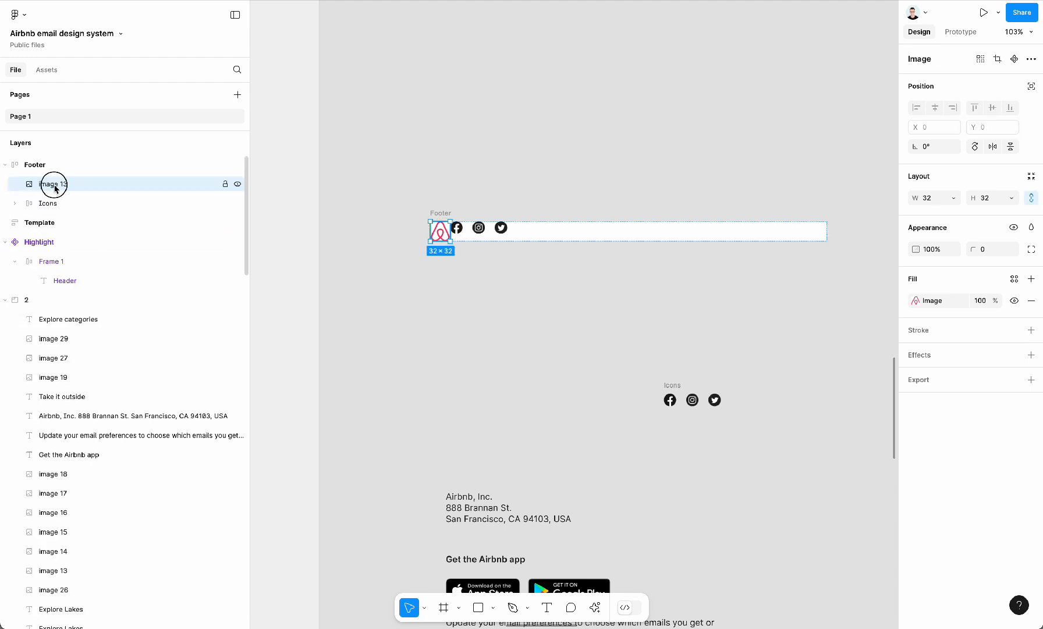
double_click(56, 188)
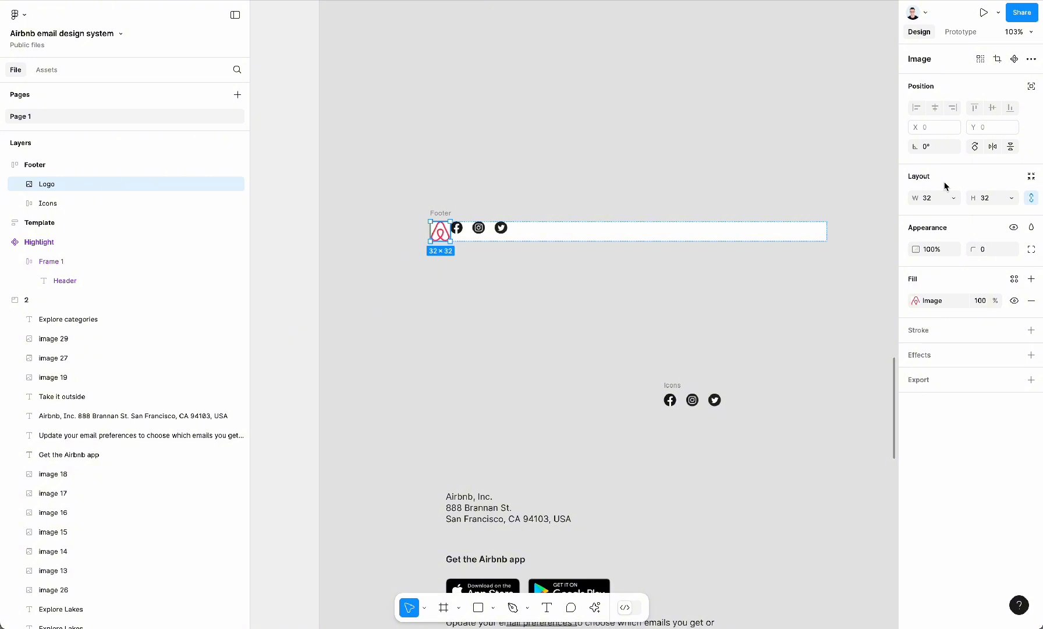
key("shift+a")
left_click(15, 185)
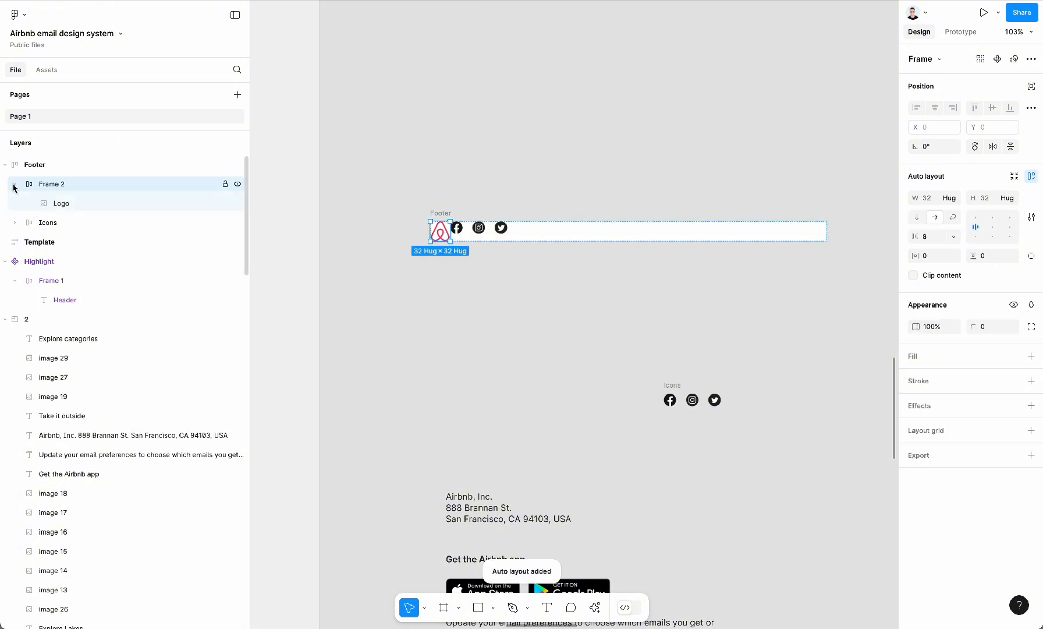
double_click(70, 184)
type("Cont")
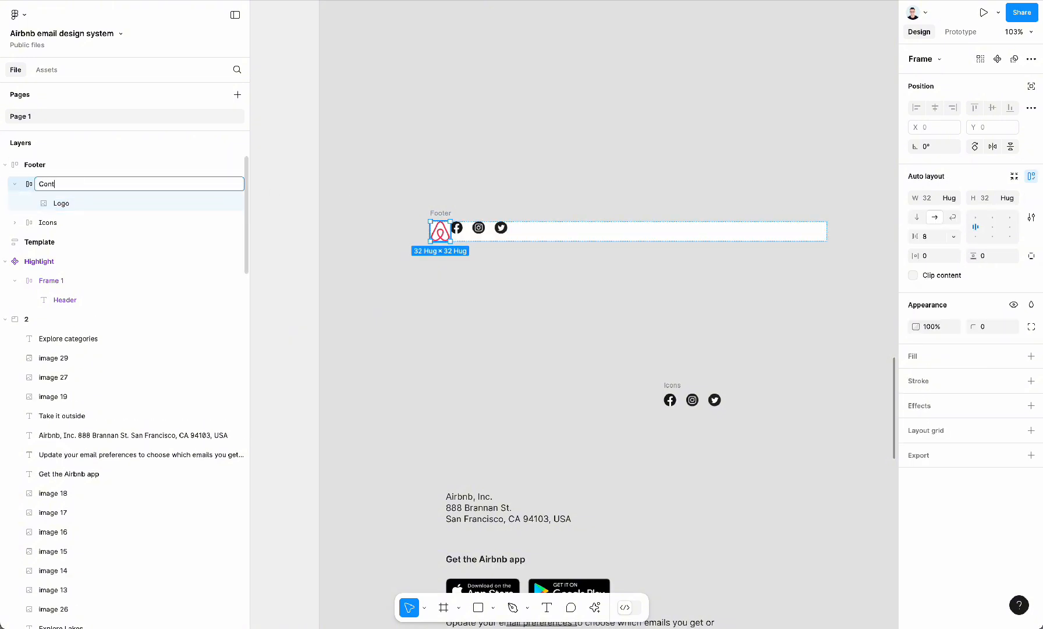
type("ainer")
key("Return")
Set the width of the Container frame around the footer logo to Fill container.
left_click(82, 203)
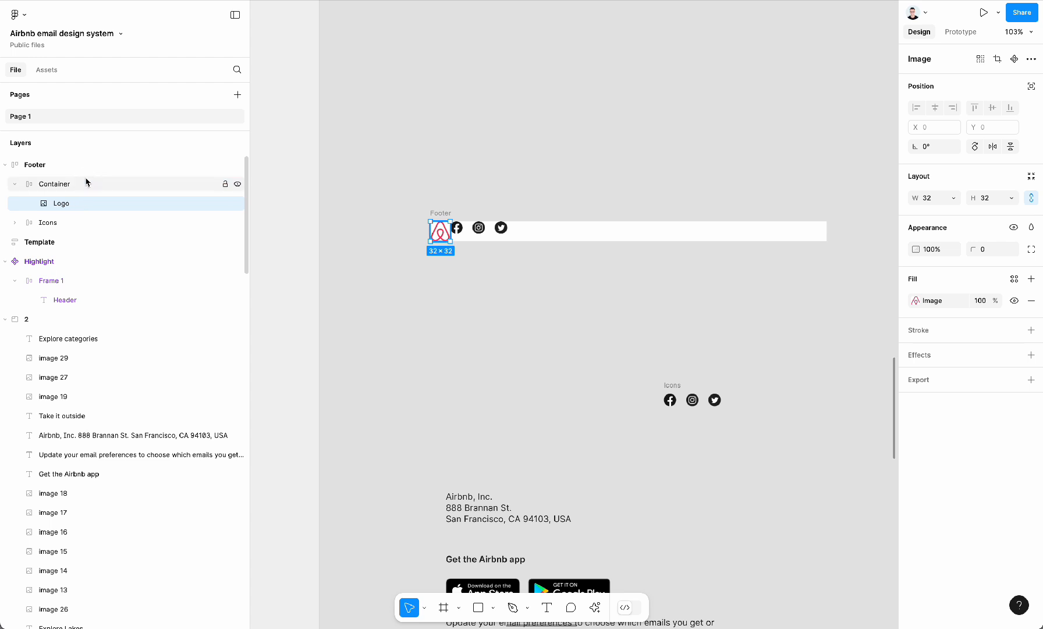
left_click(86, 182)
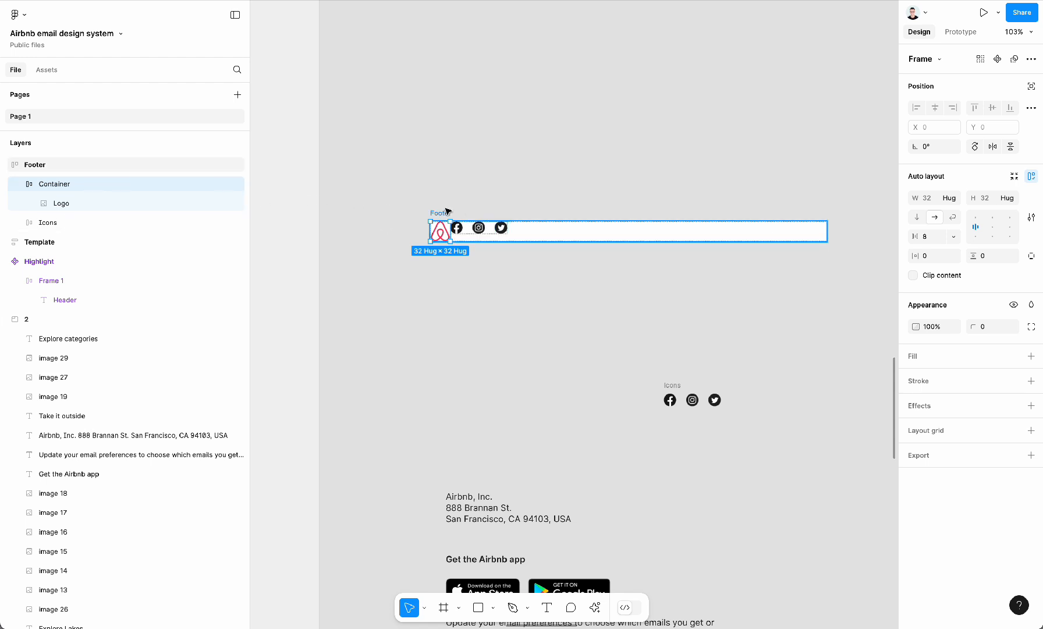
scroll(448, 210, "up", 3, "ctrl")
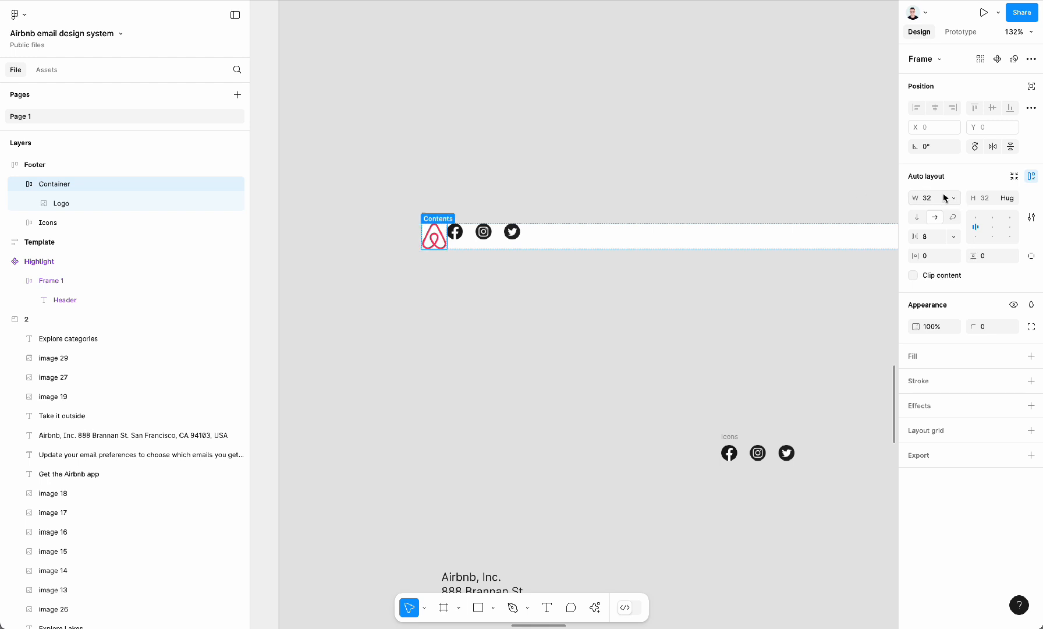
left_click(961, 202)
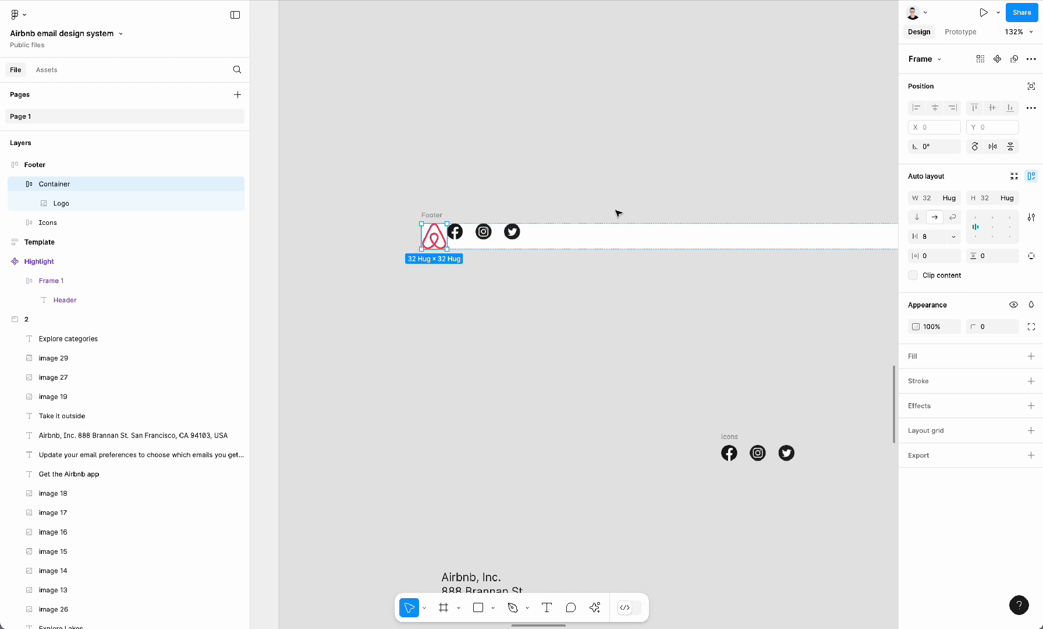
left_click(501, 236)
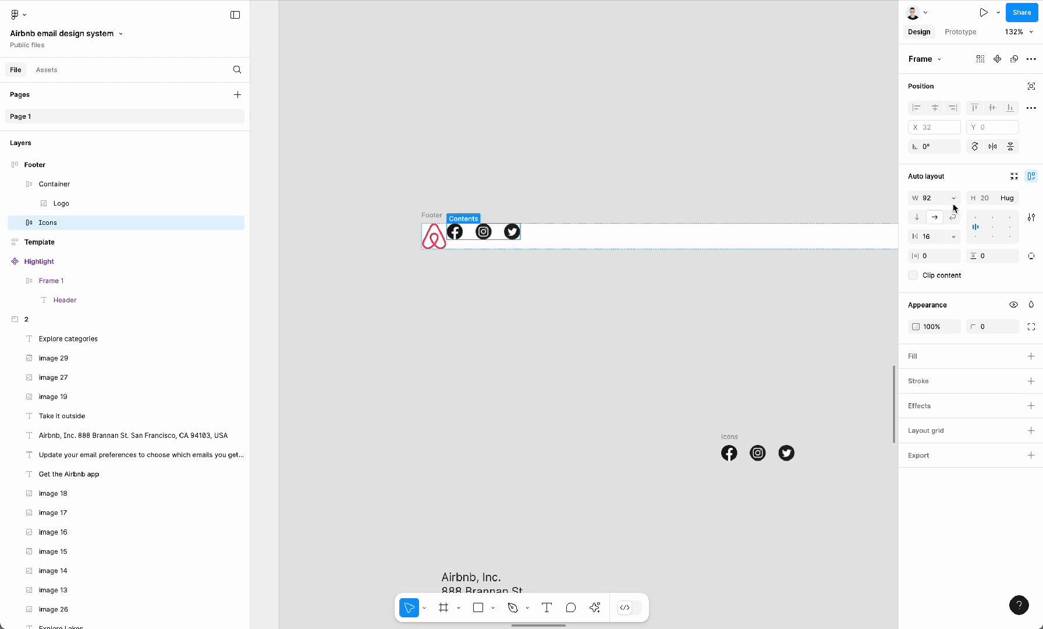
left_click(85, 185)
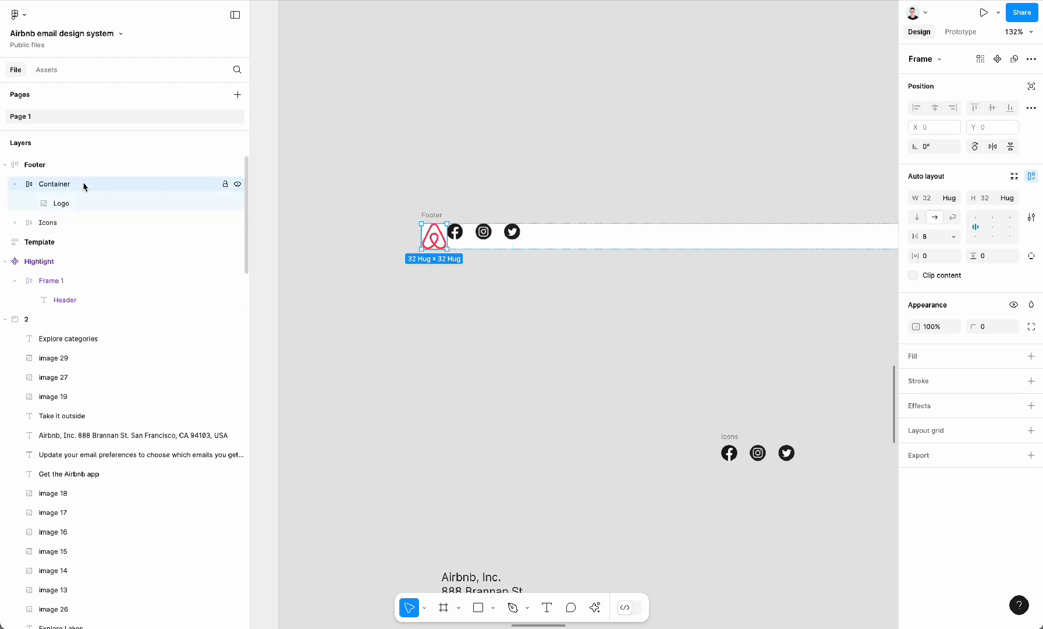
left_click(958, 204)
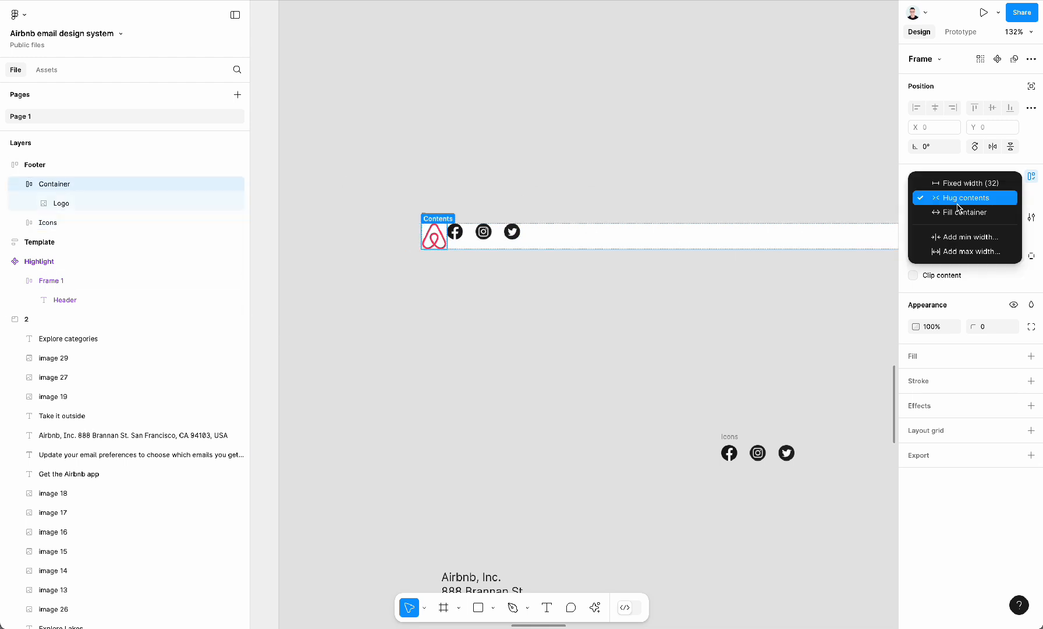
left_click(960, 212)
scroll(643, 263, "right", 2)
scroll(643, 263, "up", 1)
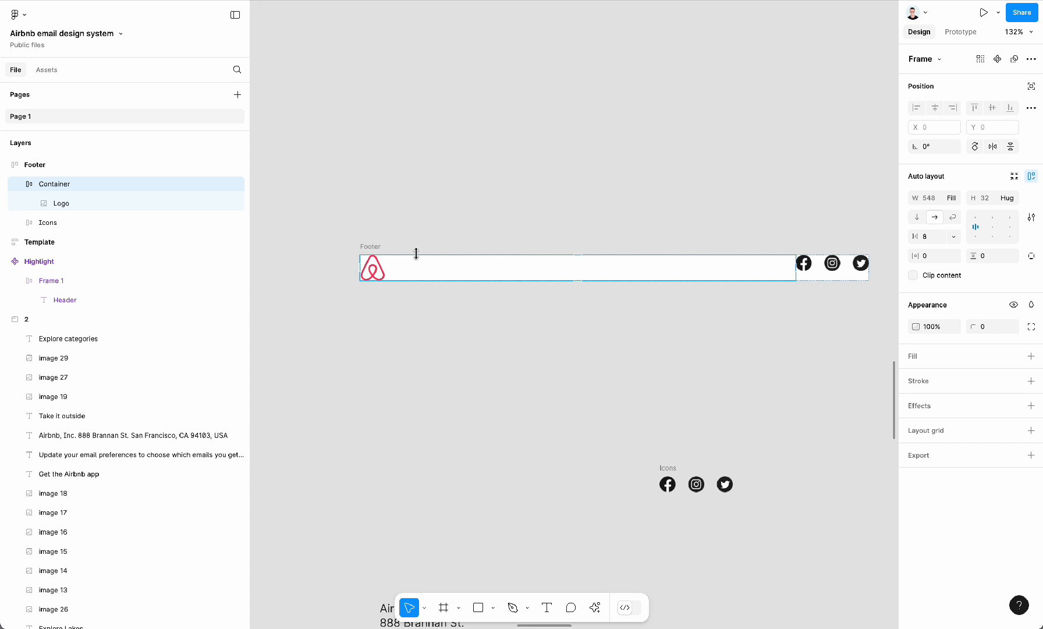
Draw a filled rectangle about 42 × 43 px between the footer's edge and the Airbnb logo in the screenshot.
left_click(77, 165)
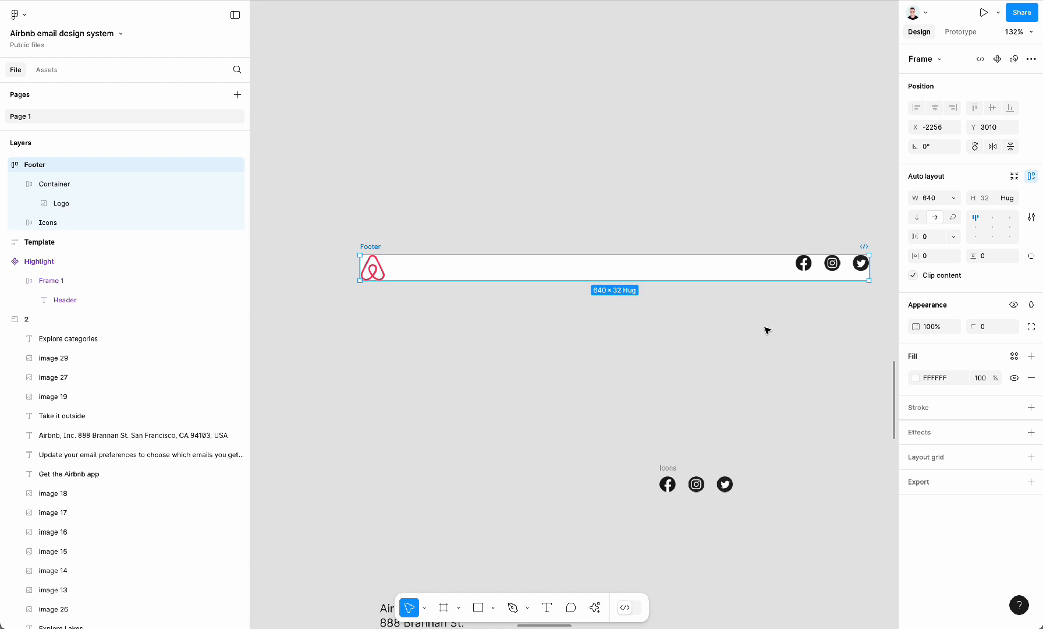
scroll(663, 378, "down", 5)
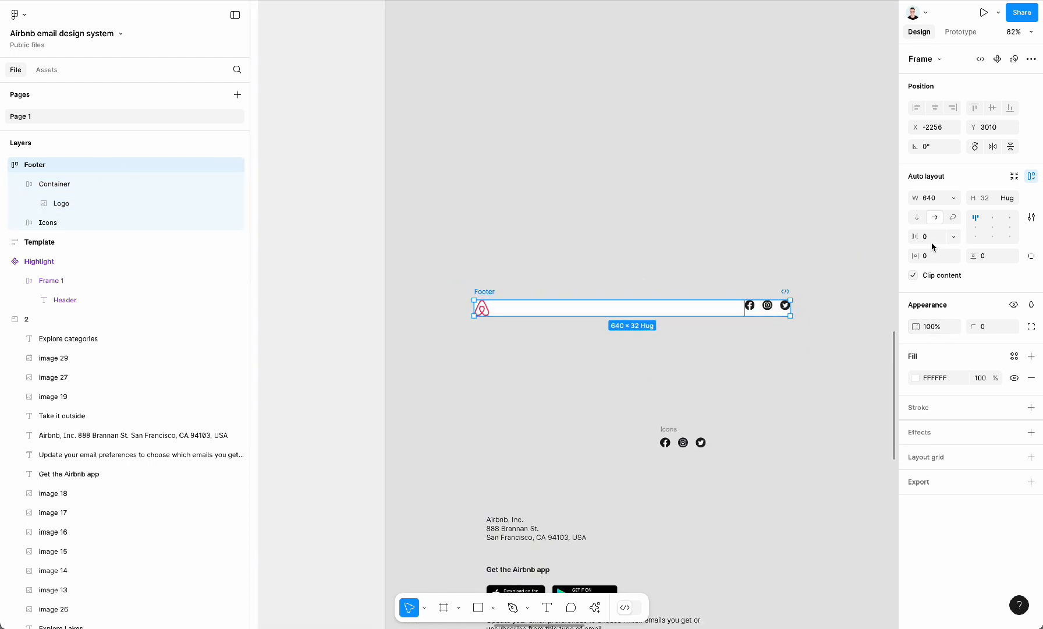
scroll(704, 338, "down", 2)
scroll(704, 338, "left", 2)
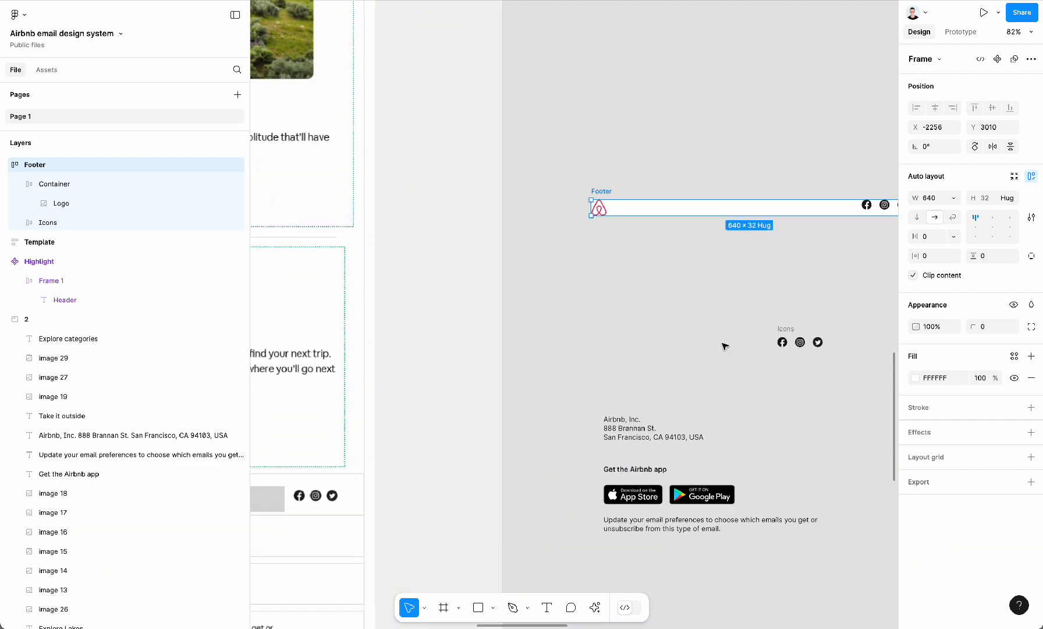
scroll(725, 346, "down", 3)
scroll(724, 346, "left", 5)
scroll(450, 354, "up", 5)
key("r")
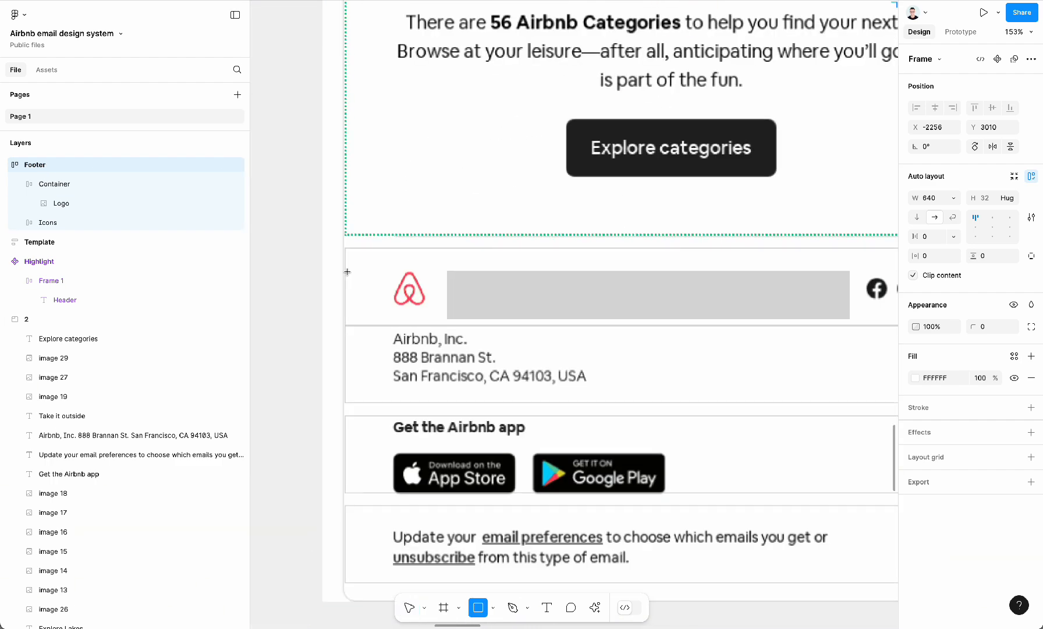
left_click_drag(347, 269, 384, 308)
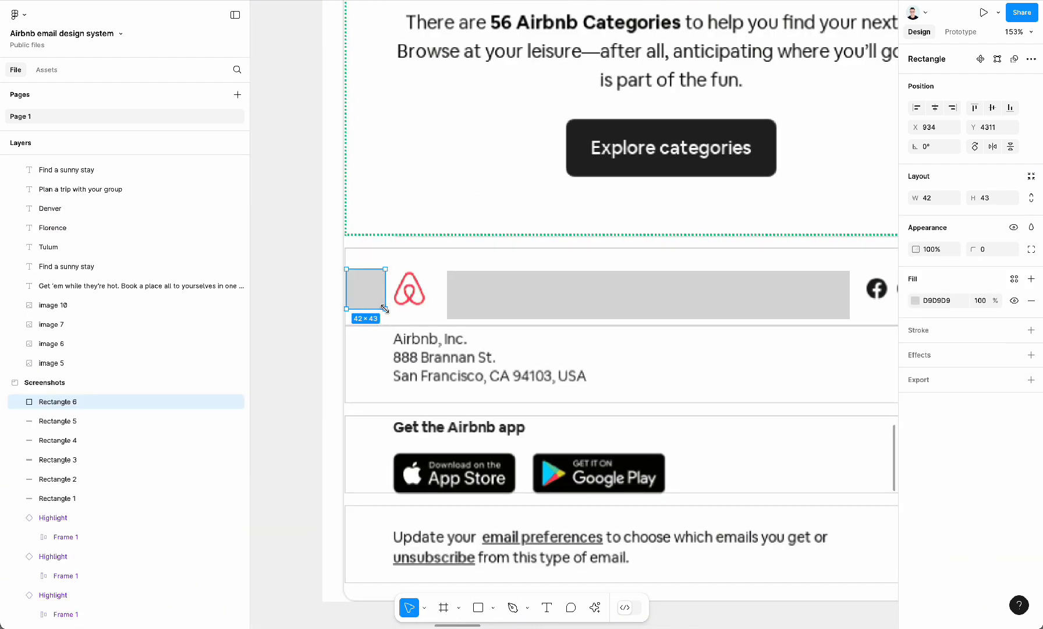
Set the Footer frame's horizontal gap, horizontal padding and vertical padding to 24 each.
scroll(385, 309, "left", 15)
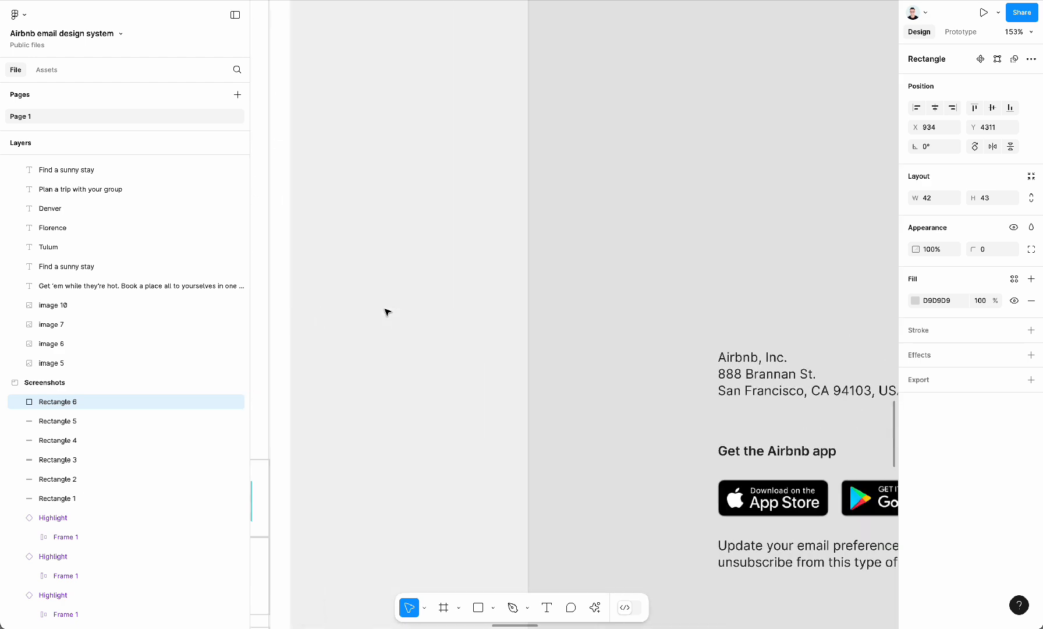
scroll(386, 309, "up", 10)
left_click(319, 309)
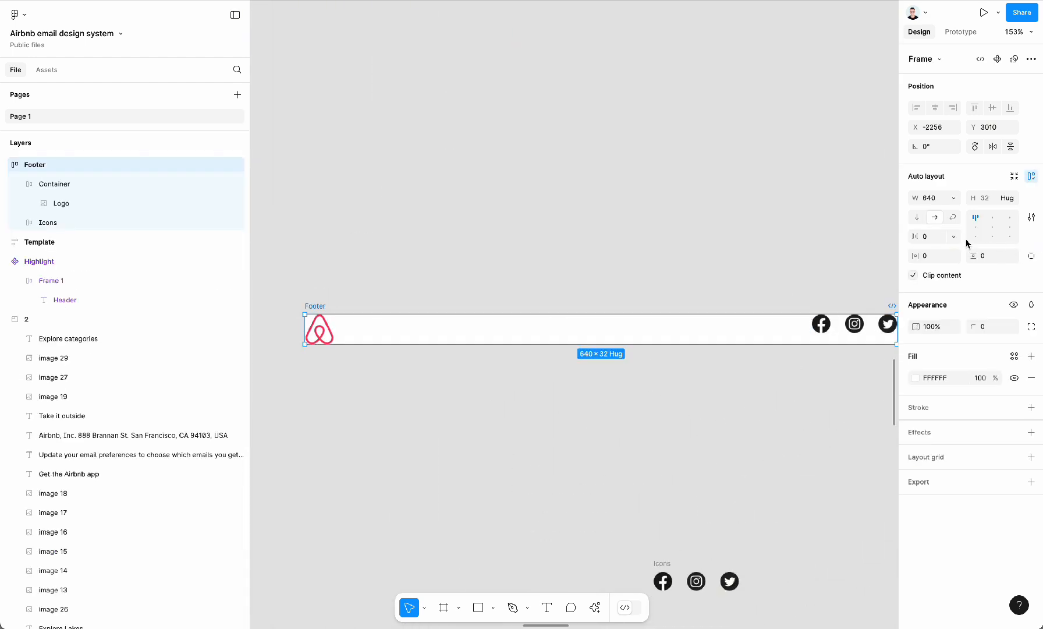
left_click(937, 240)
type("24")
key("Tab")
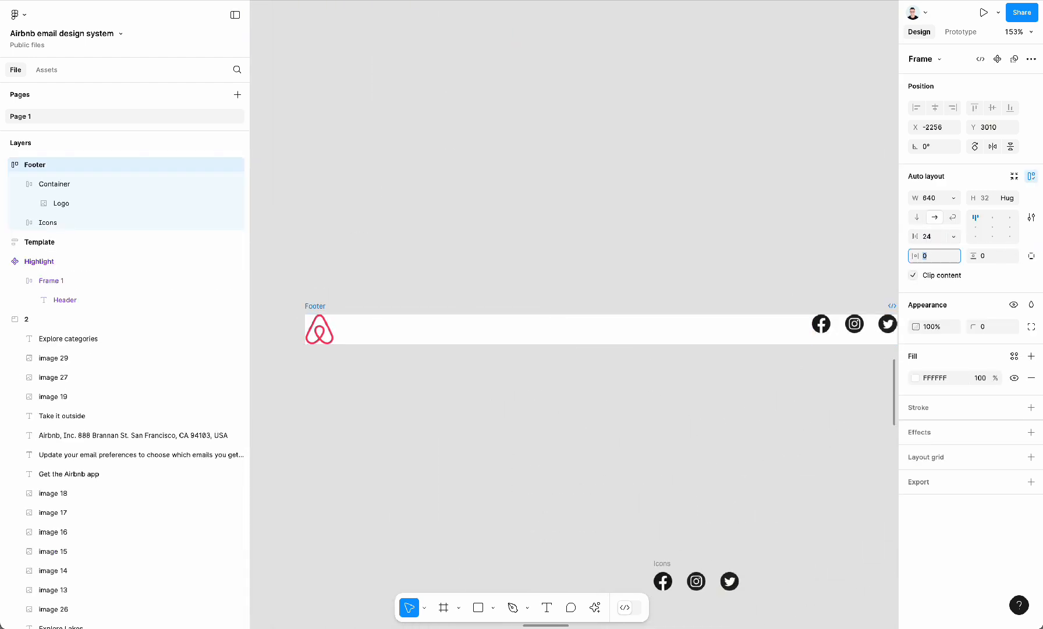
type("24")
key("Tab")
type("24")
key("Tab")
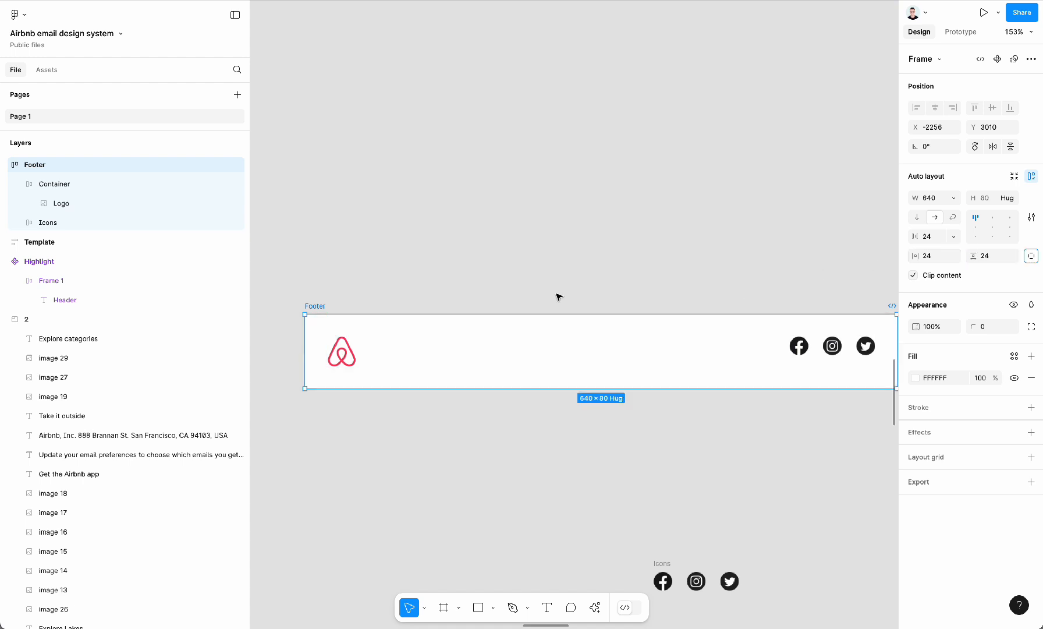
Set the Footer frame's horizontal gap and horizontal padding to 40 each.
left_click(931, 237)
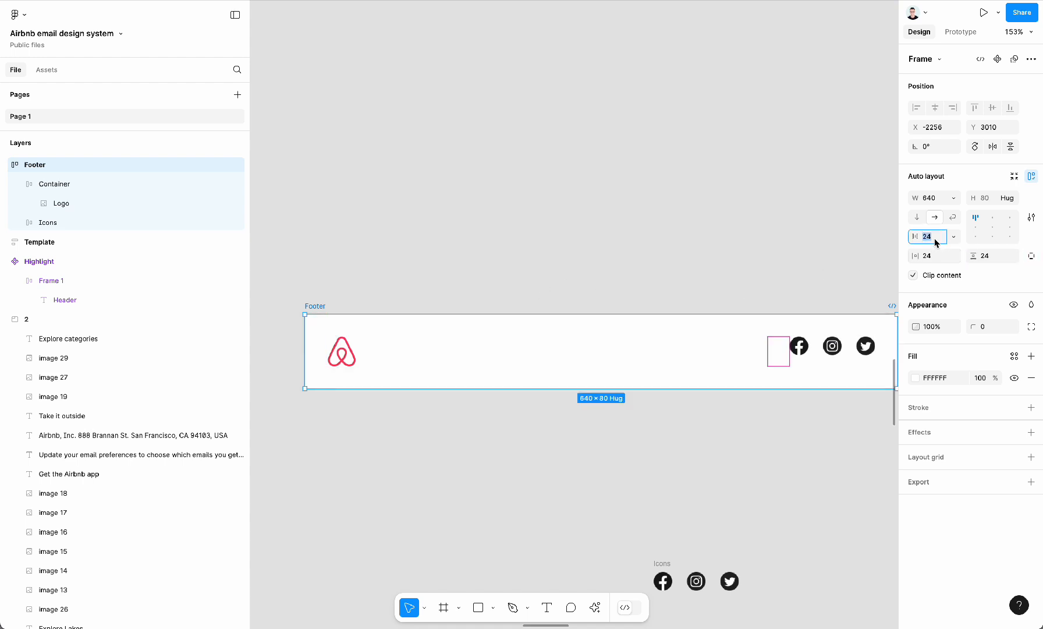
type("40")
key("Tab")
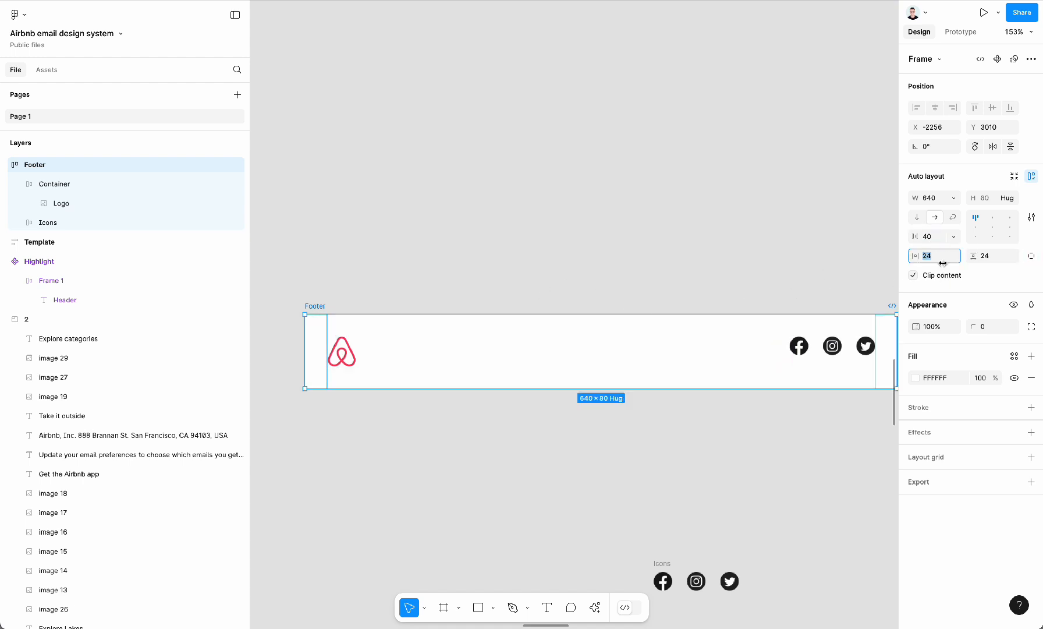
type("40")
key("Tab")
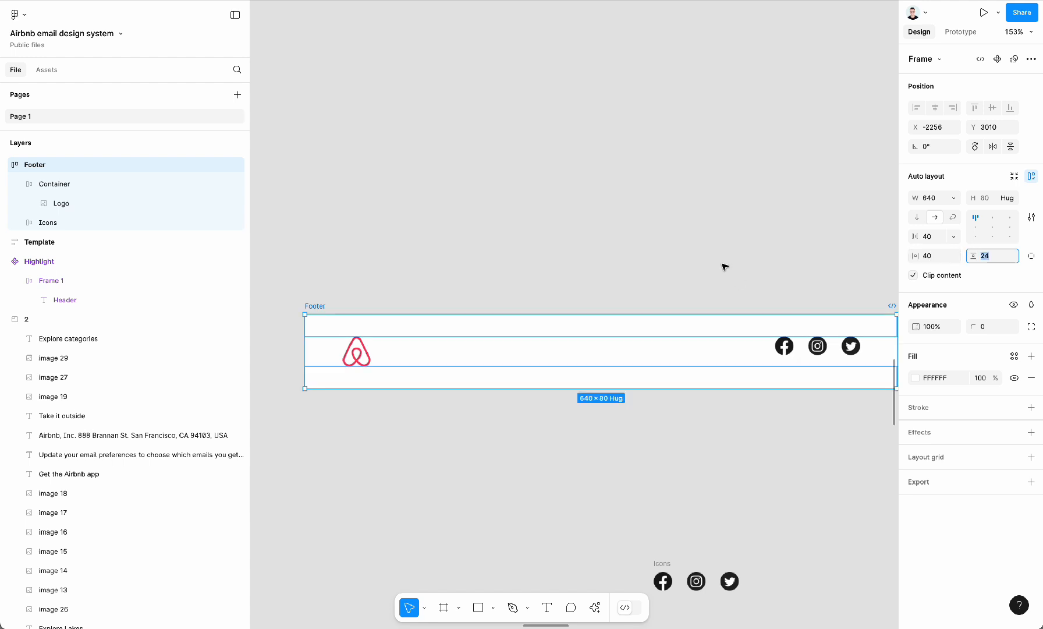
scroll(623, 221, "down", 2)
scroll(622, 221, "right", 1)
left_click(587, 368)
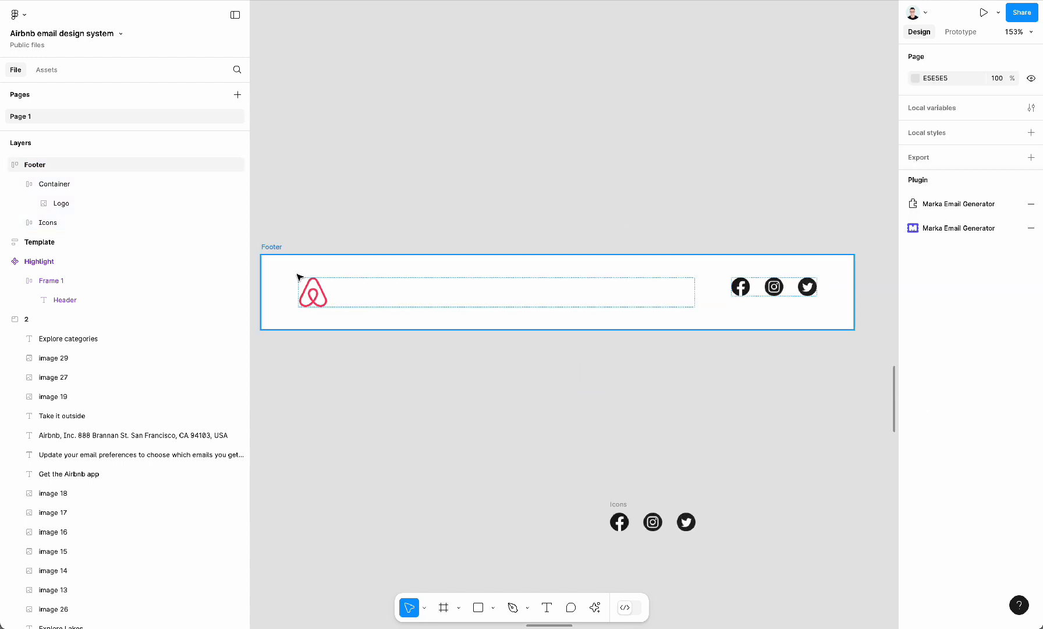
Examine the Footer's Container and Icons frames and compare them with the outlined logo row in the screenshot.
left_click(300, 285)
left_click(796, 294)
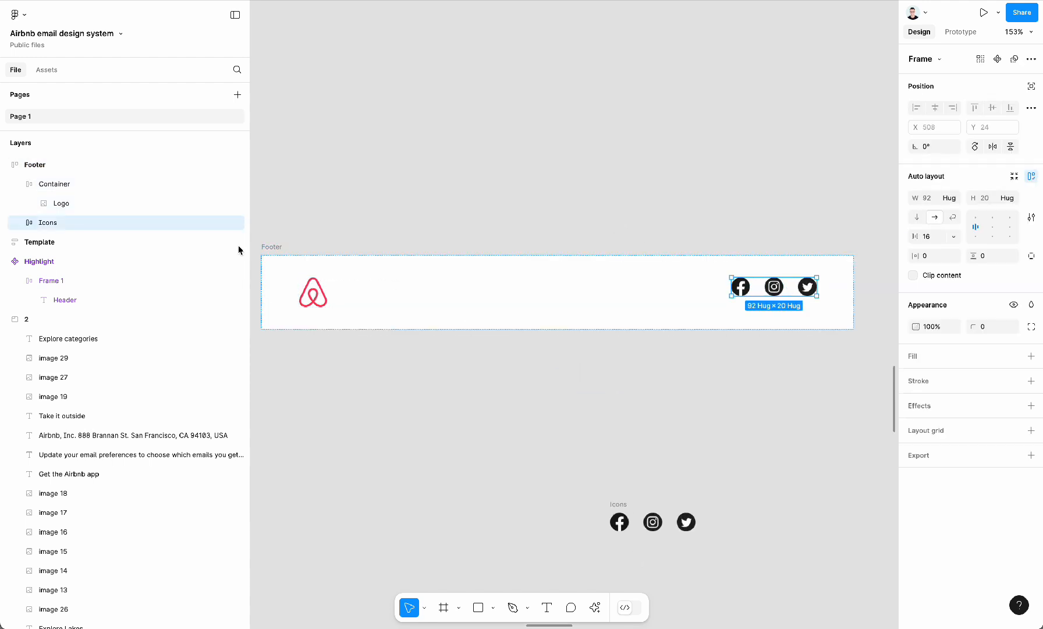
left_click(69, 181)
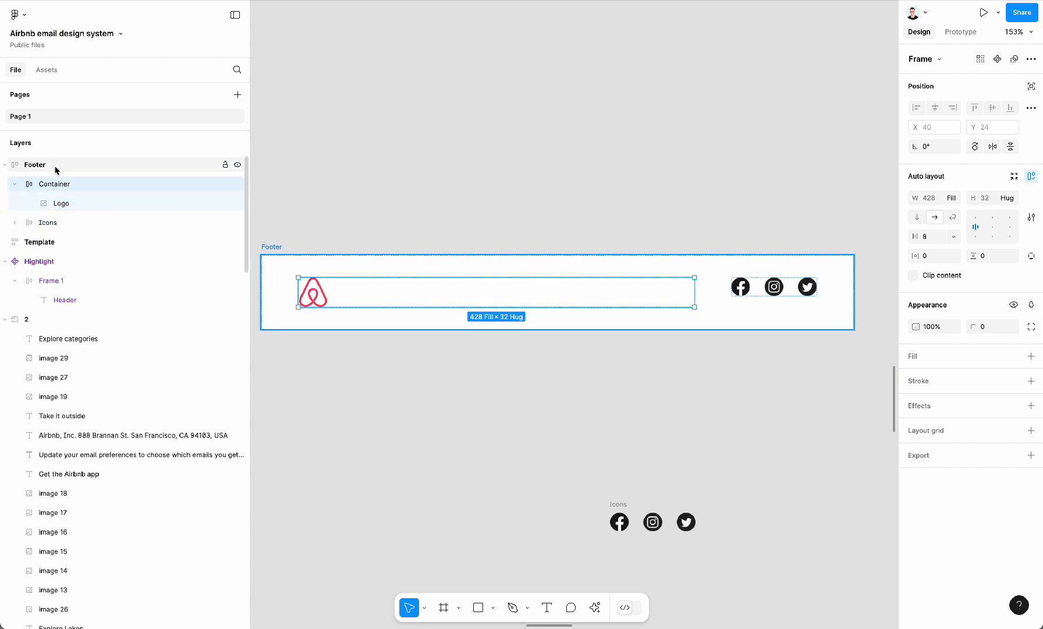
left_click(57, 169)
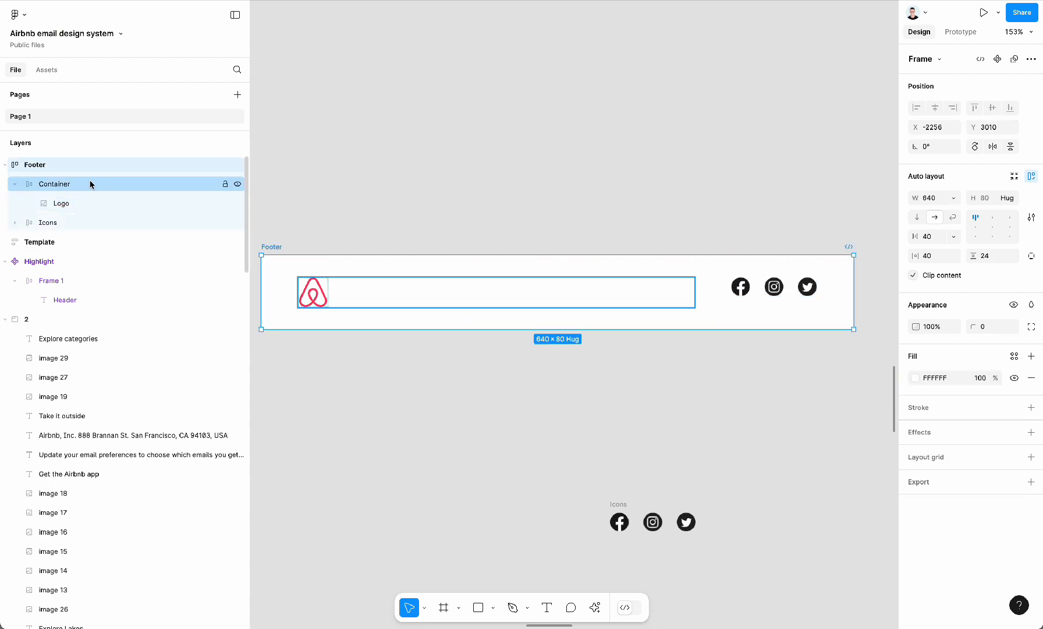
scroll(605, 242, "down", 5)
scroll(604, 244, "left", 9)
scroll(604, 244, "down", 3)
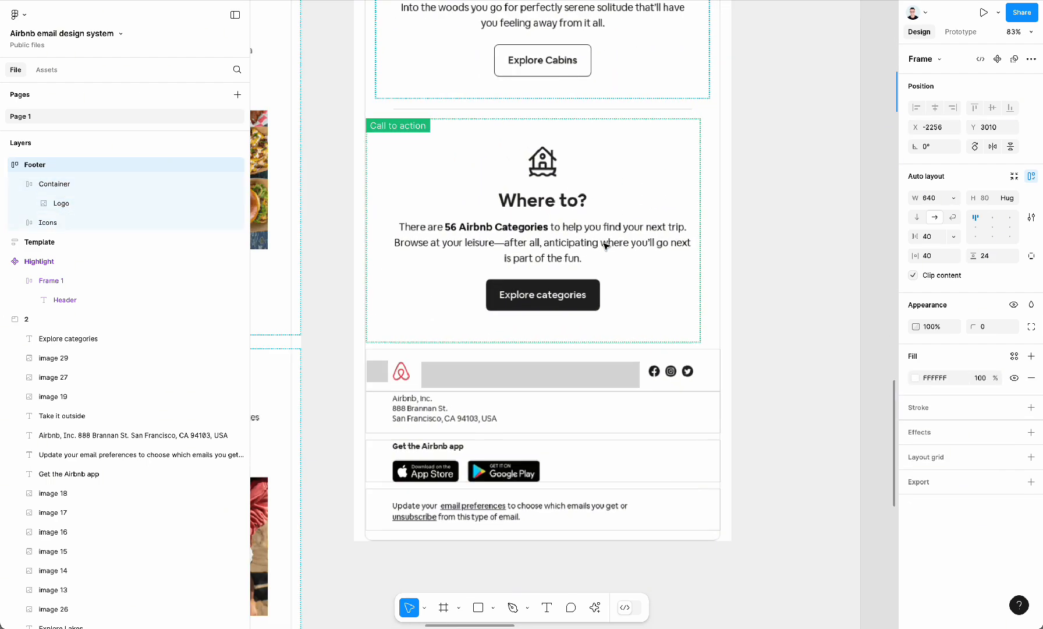
left_click(395, 351)
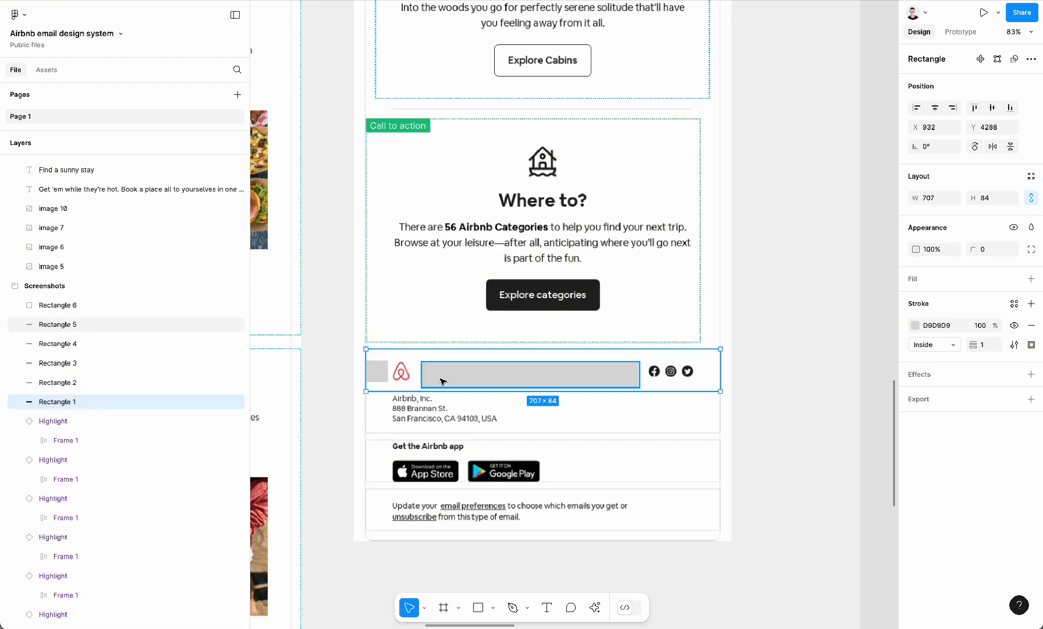
scroll(729, 361, "right", 13)
scroll(729, 361, "up", 6)
scroll(728, 361, "left", 2)
scroll(729, 361, "down", 3)
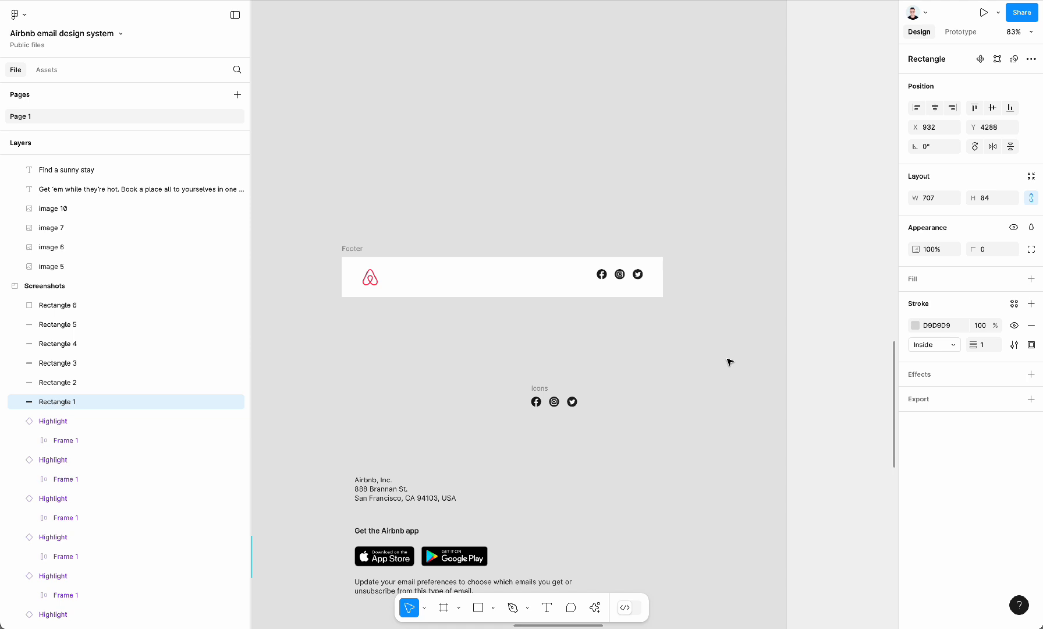
left_click(401, 286)
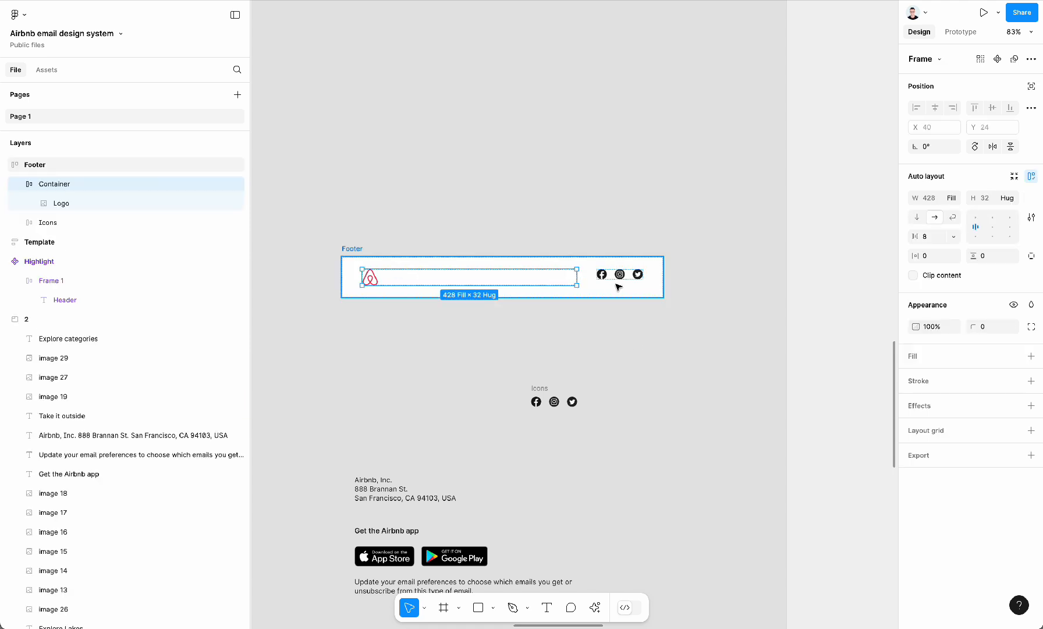
left_click(624, 280)
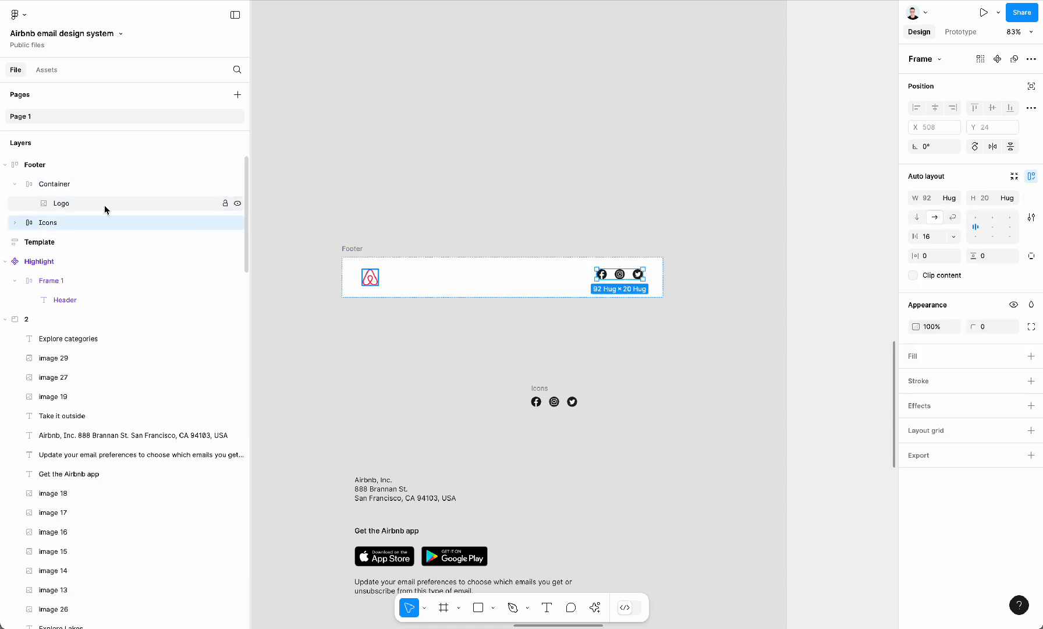
Wrap the Footer's Container and Icons frames together in one auto layout frame and show its nested layers.
left_click(15, 185)
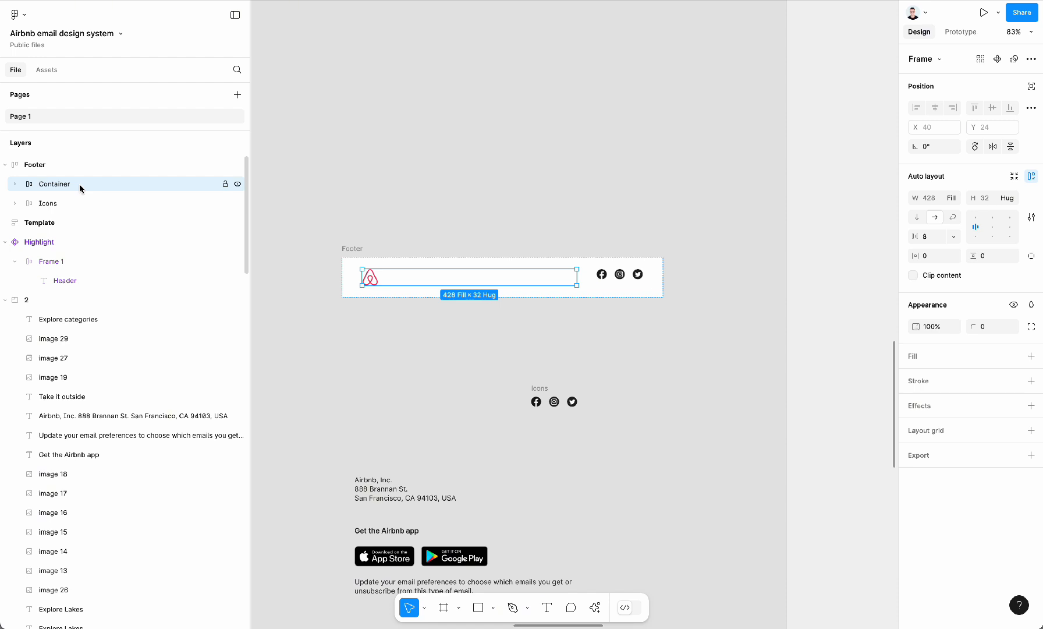
left_click(82, 185, "shift")
scroll(531, 220, "down", 2)
scroll(531, 220, "left", 2)
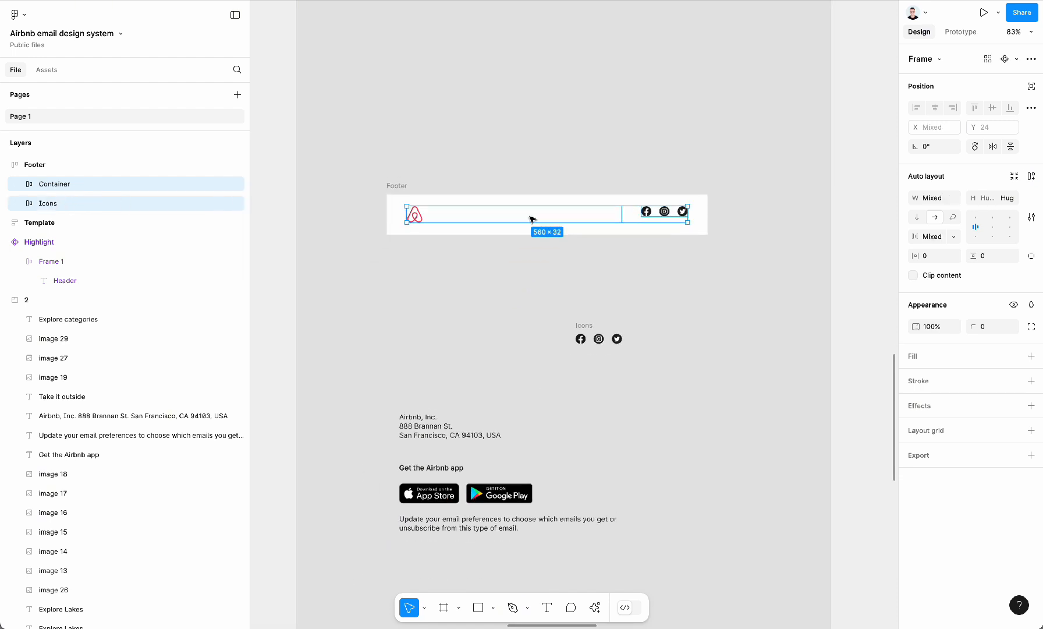
left_click(1031, 176)
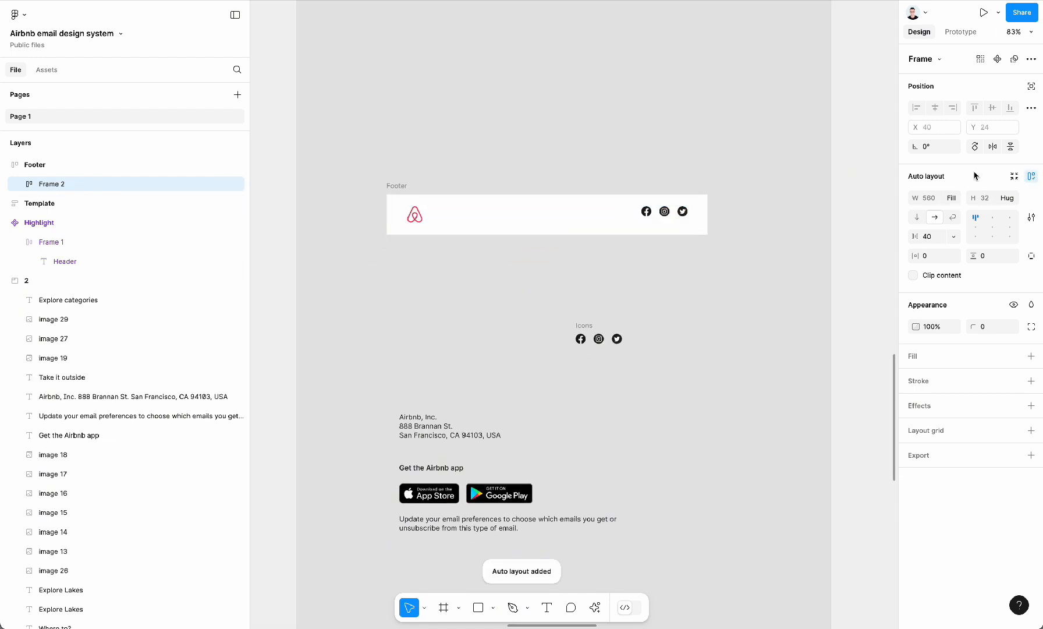
left_click(16, 184)
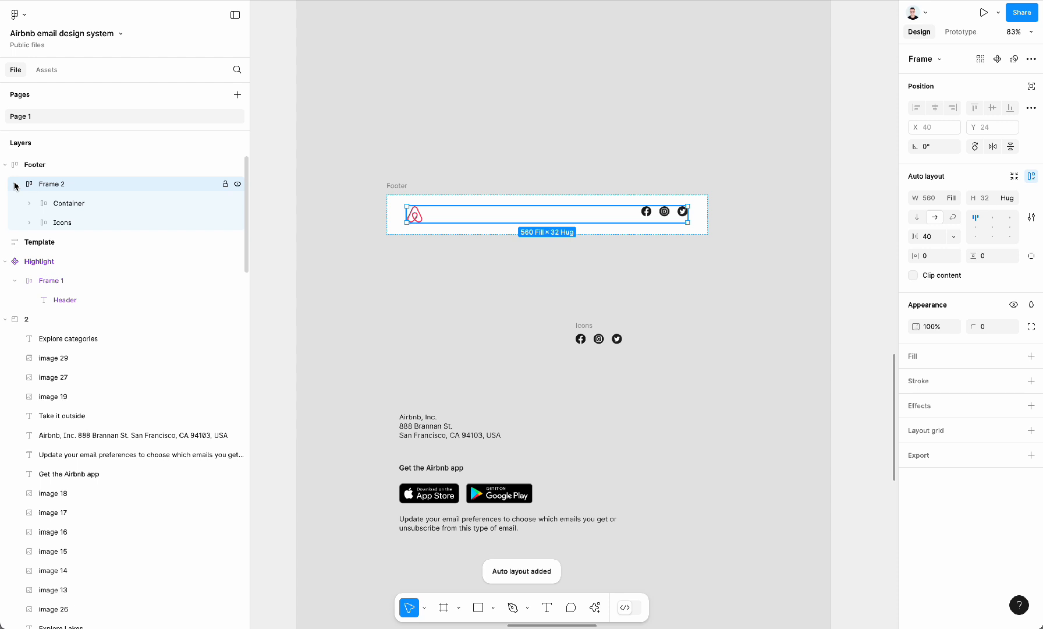
Rename the new frame inside the Footer as "Logo + social icons".
left_click(68, 170)
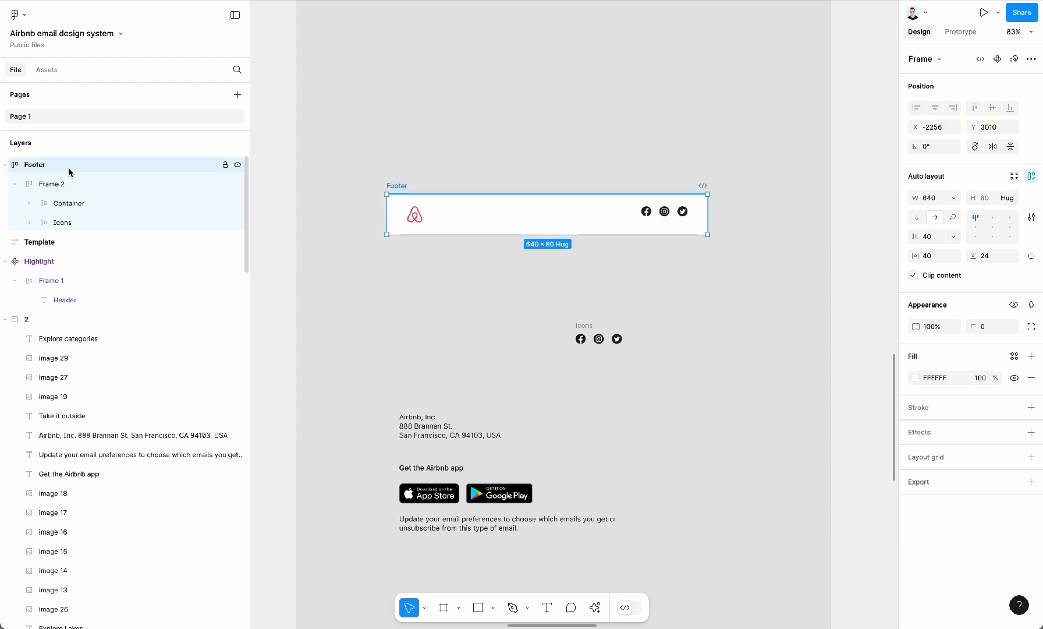
left_click(72, 184)
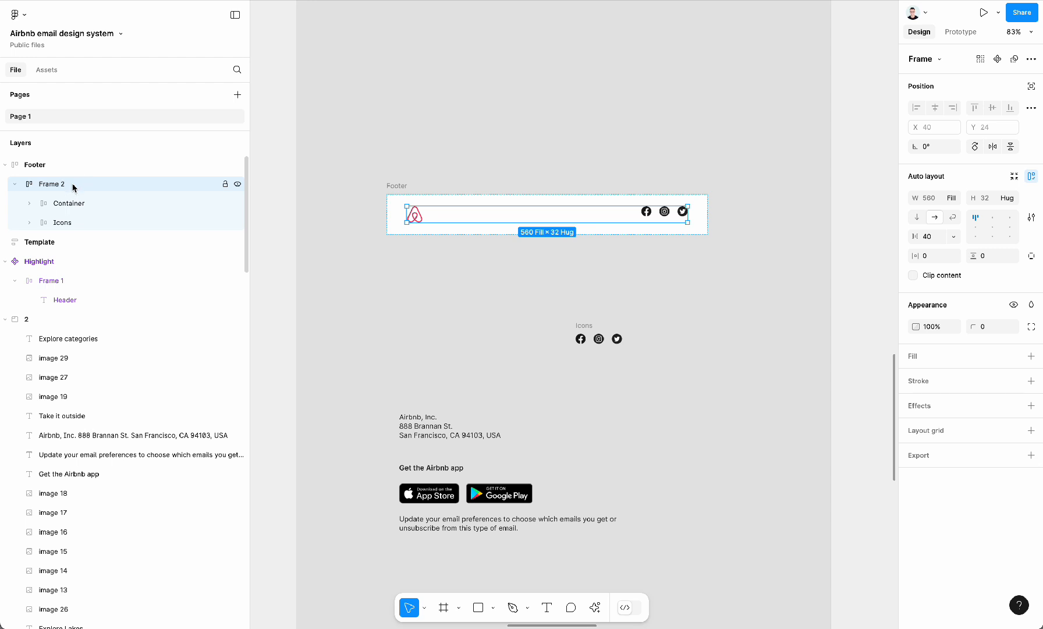
double_click(74, 187)
type("Logo")
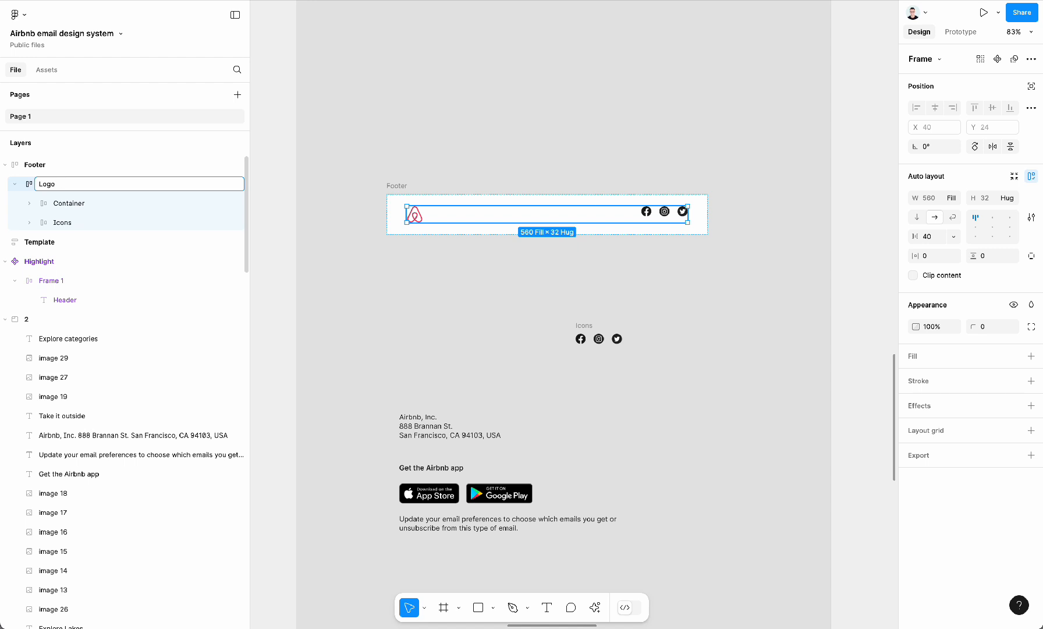
type(" + social icons")
key("Return")
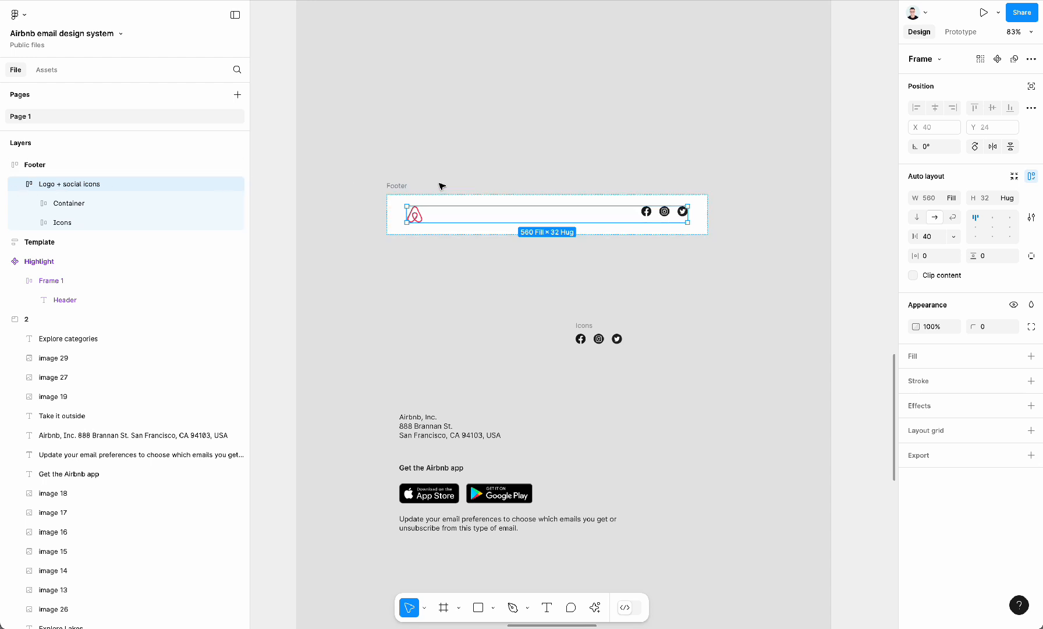
Duplicate the Logo + social icons frame inside the Footer.
key("ctrl+d")
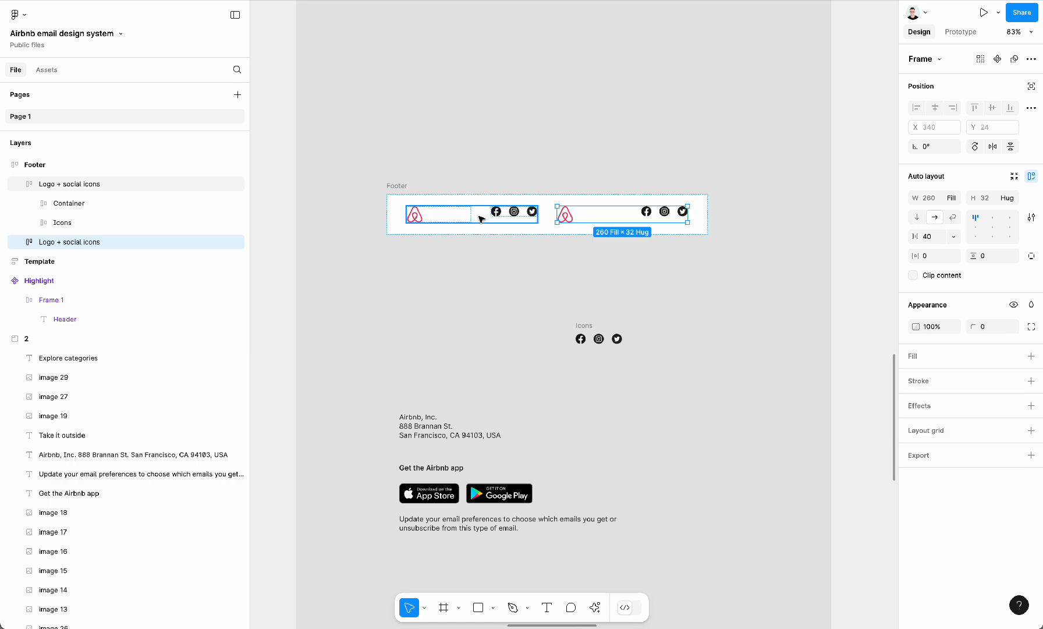
scroll(480, 219, "up", 5)
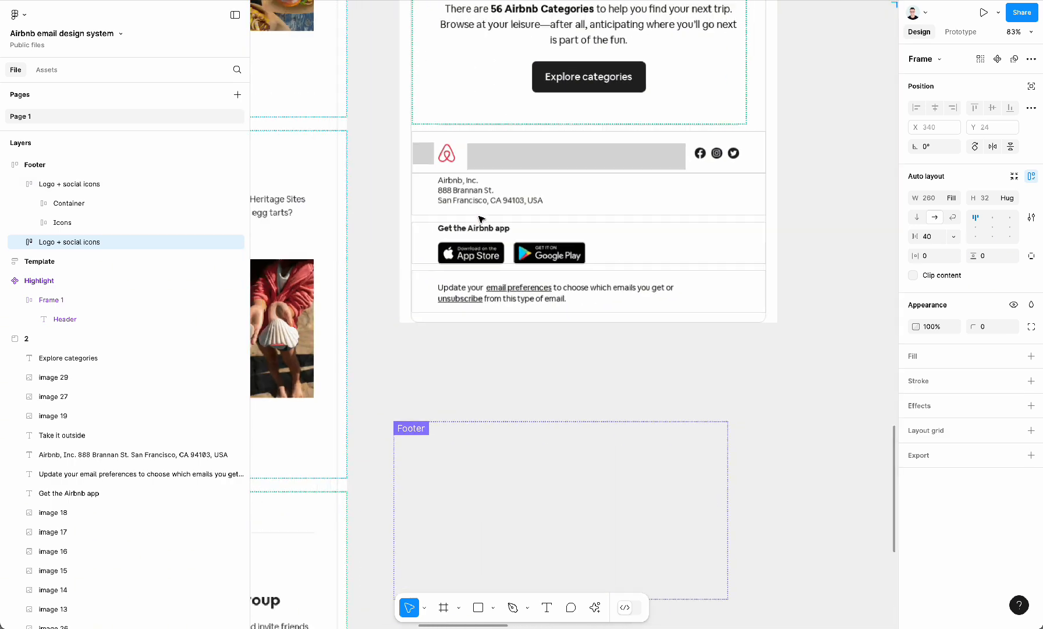
scroll(480, 219, "up", 6)
scroll(481, 219, "right", 8)
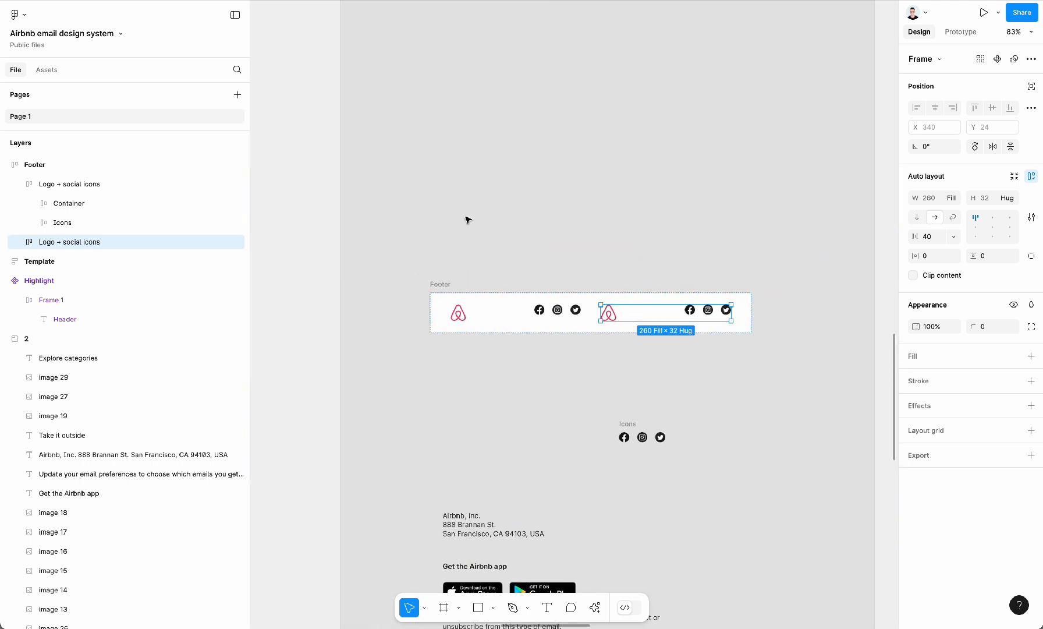
Set the Footer frame's auto layout direction to vertical so its two rows stack.
left_click(85, 166)
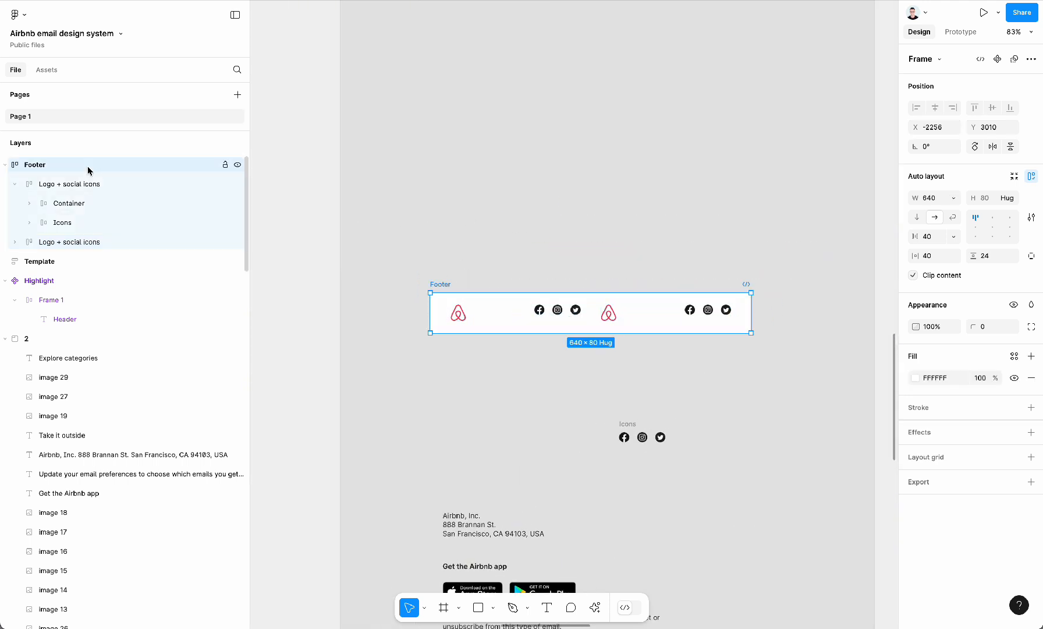
left_click(917, 218)
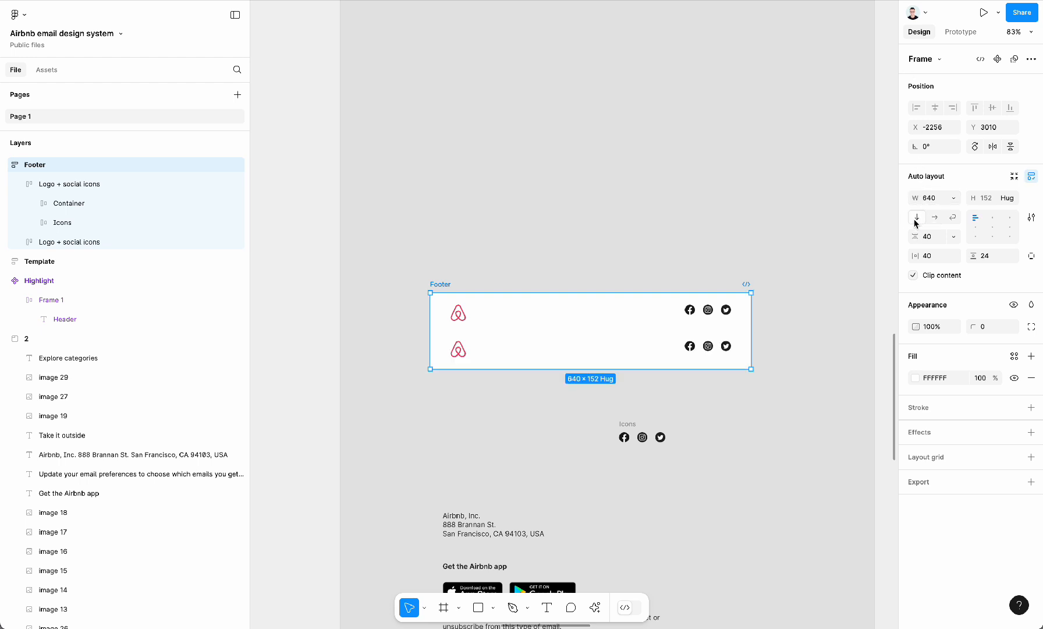
left_click(554, 318)
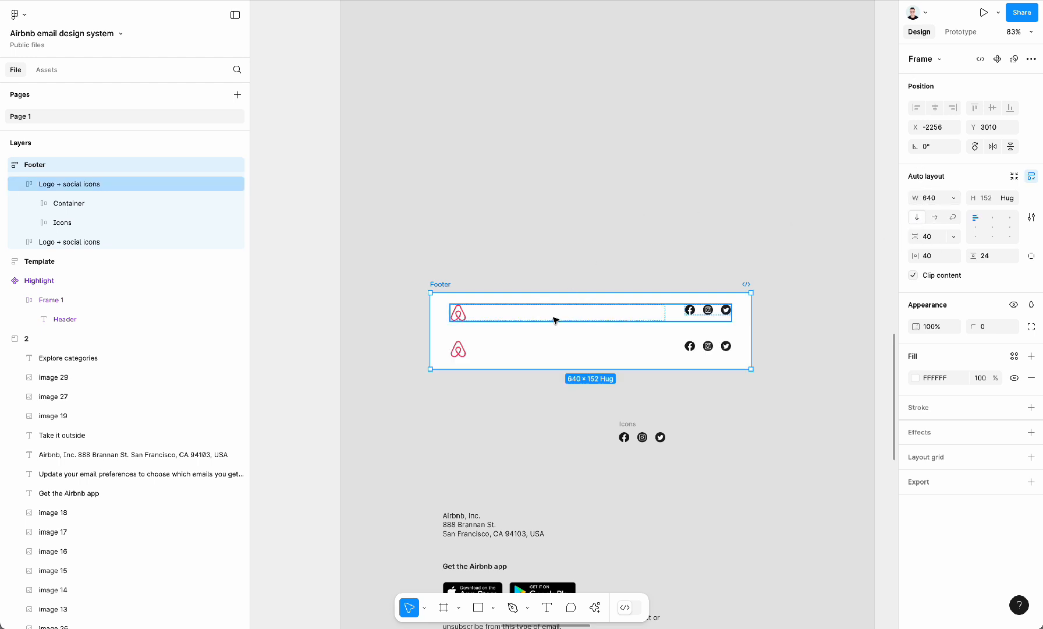
left_click(542, 347)
Compare the Footer's two stacked rows with the outlined footer sections in the screenshot.
scroll(543, 348, "down", 3)
scroll(542, 348, "left", 2)
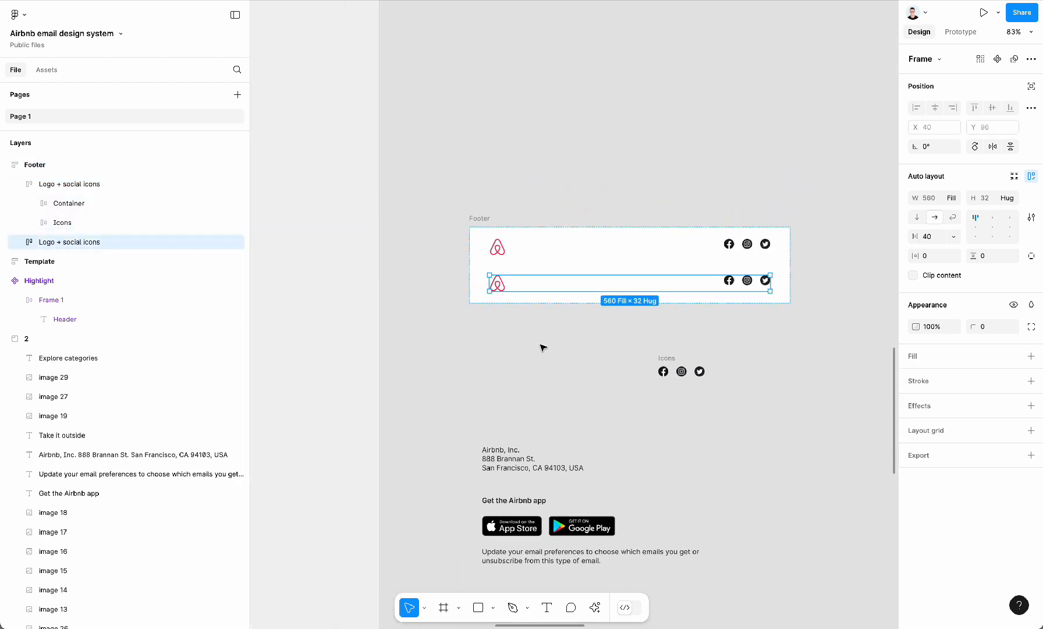
scroll(542, 347, "down", 5)
scroll(543, 347, "left", 5)
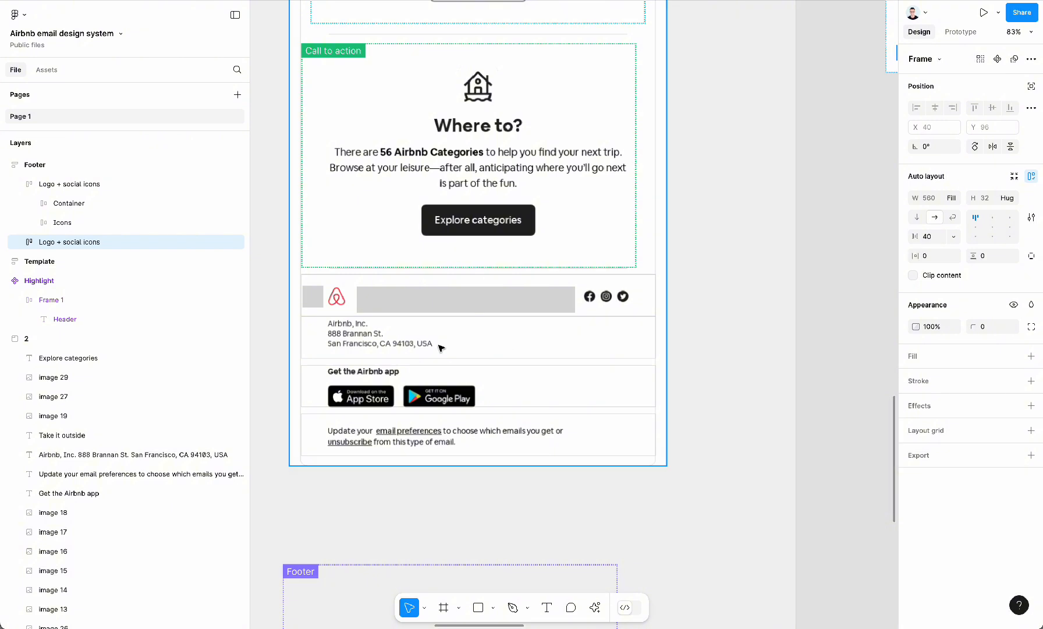
scroll(434, 341, "up", 3)
scroll(434, 341, "right", 5)
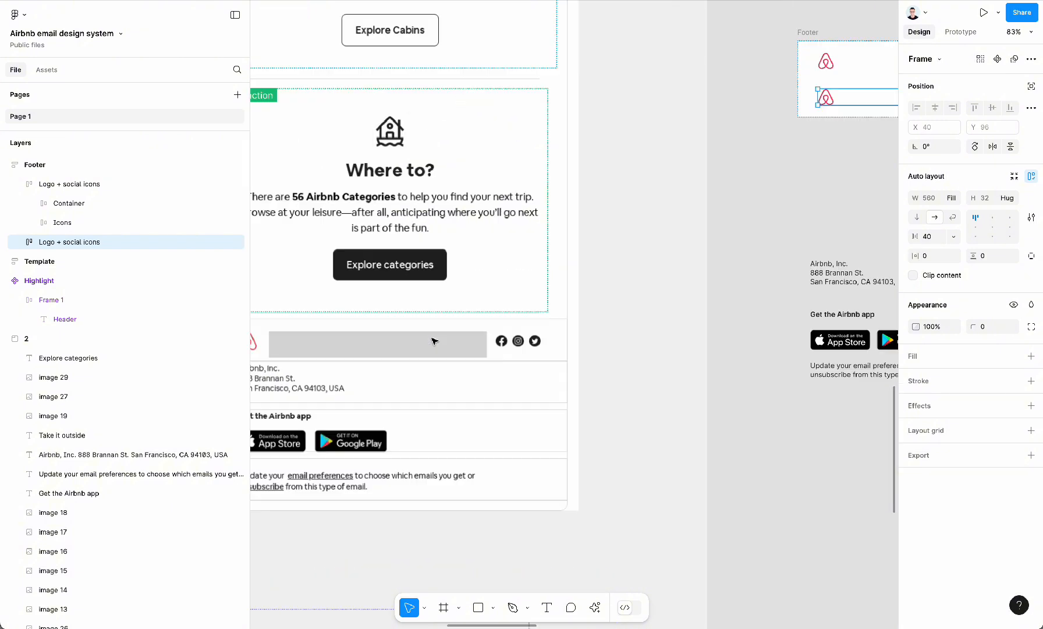
left_click(682, 165)
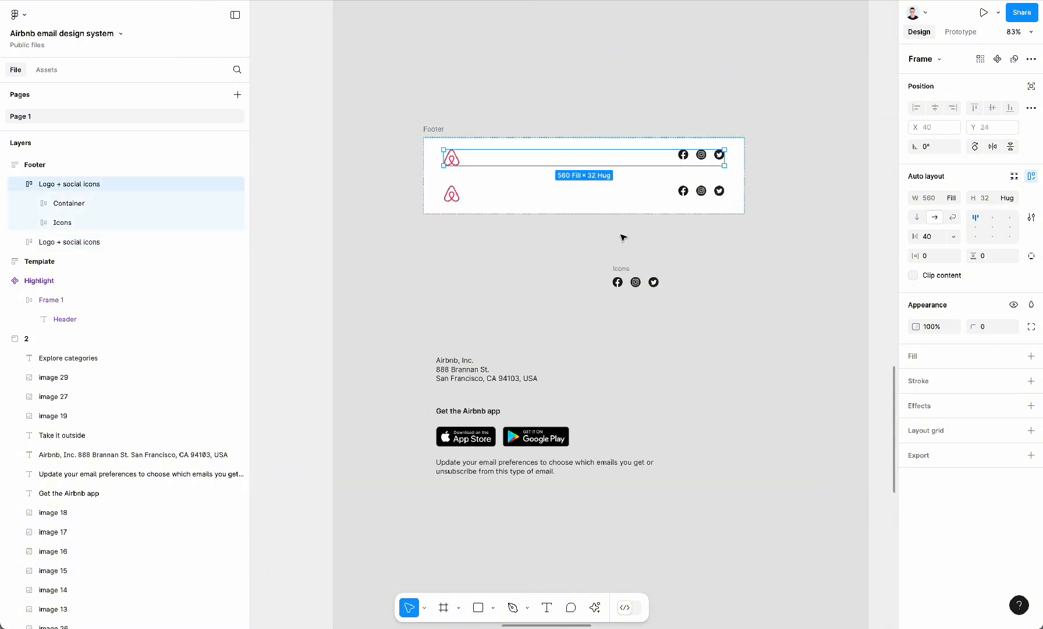
left_click(549, 199)
left_click(460, 161)
left_click(531, 300)
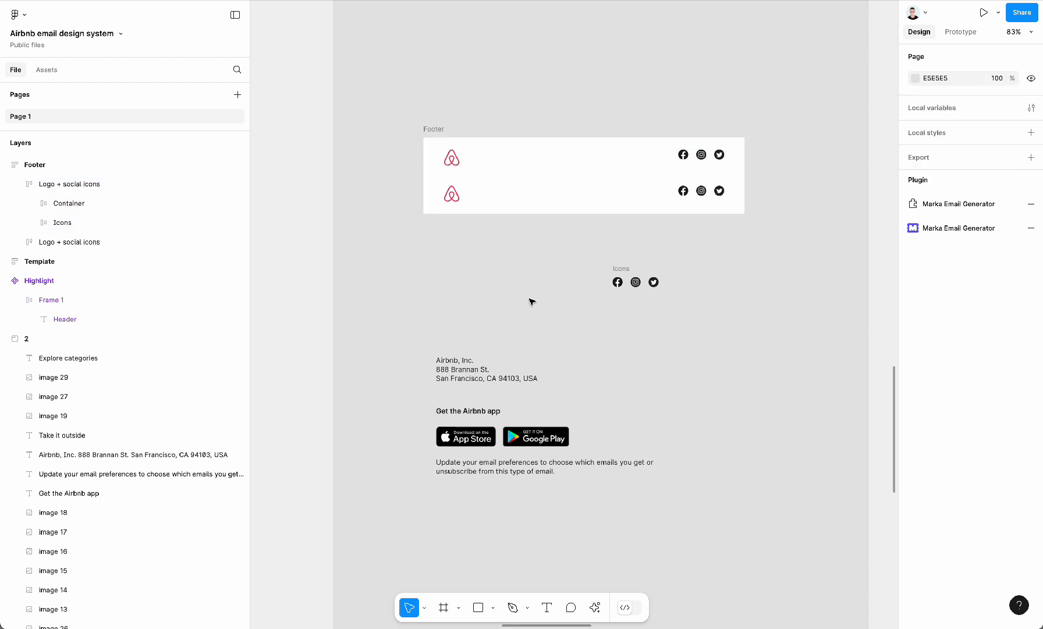
Delete the leftover Icons frame below the Footer.
left_click(624, 268)
left_click(633, 267)
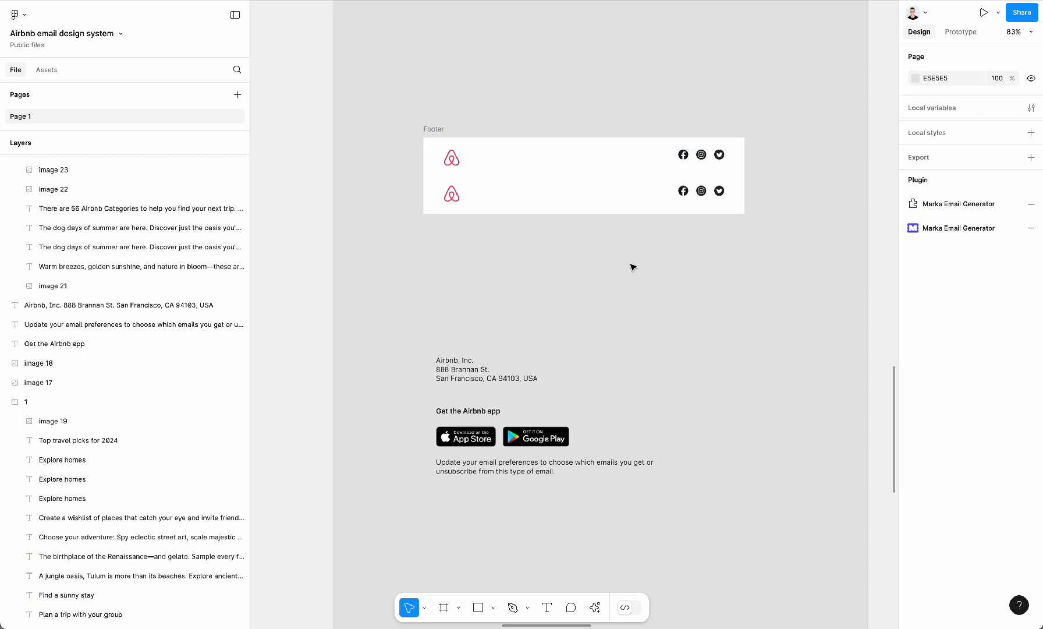
left_click(542, 182)
left_click(542, 202)
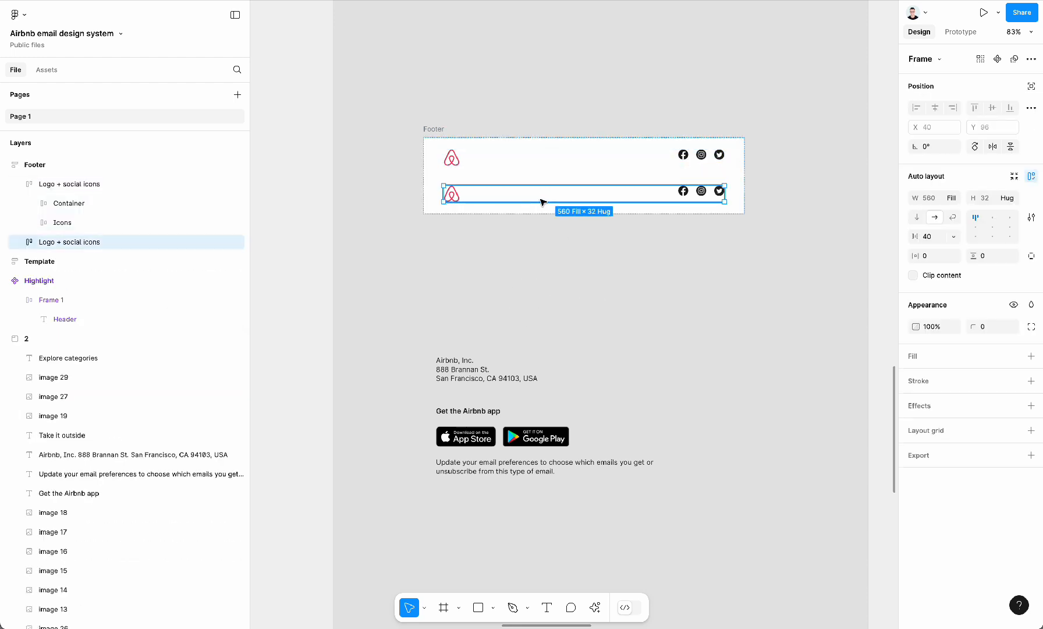
left_click(531, 175)
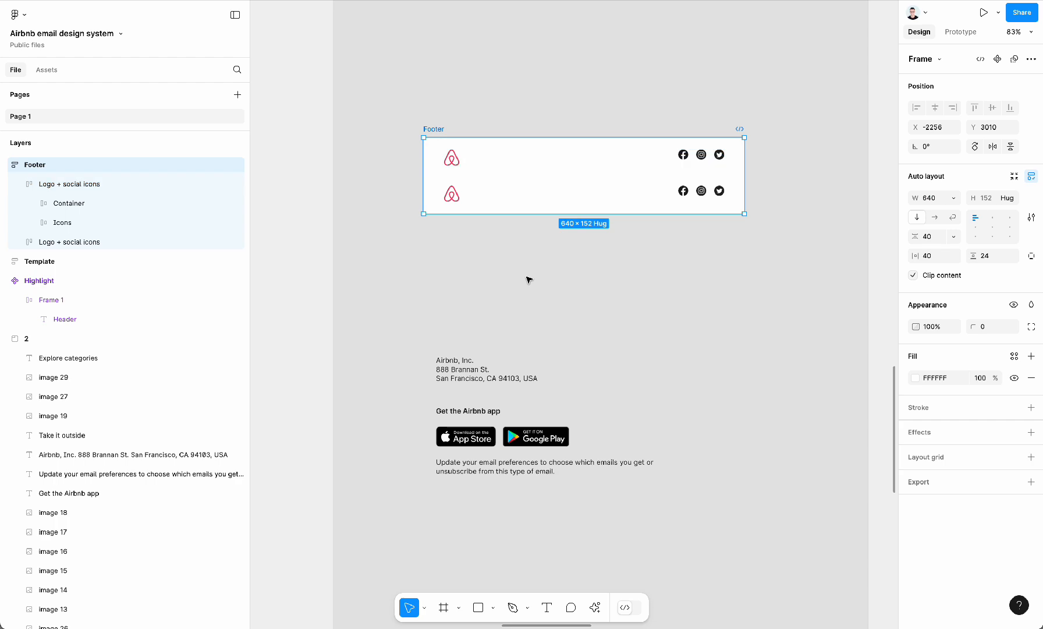
Copy the company address text below the Footer and delete the Container and Icons frames from the duplicated second row.
scroll(529, 279, "left", 10)
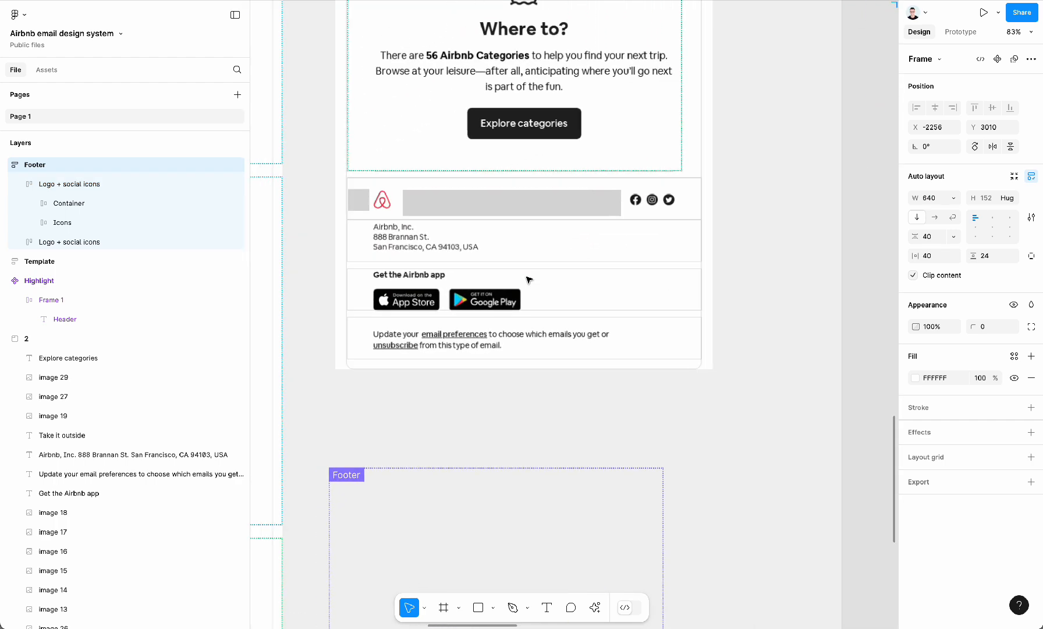
scroll(405, 244, "right", 10)
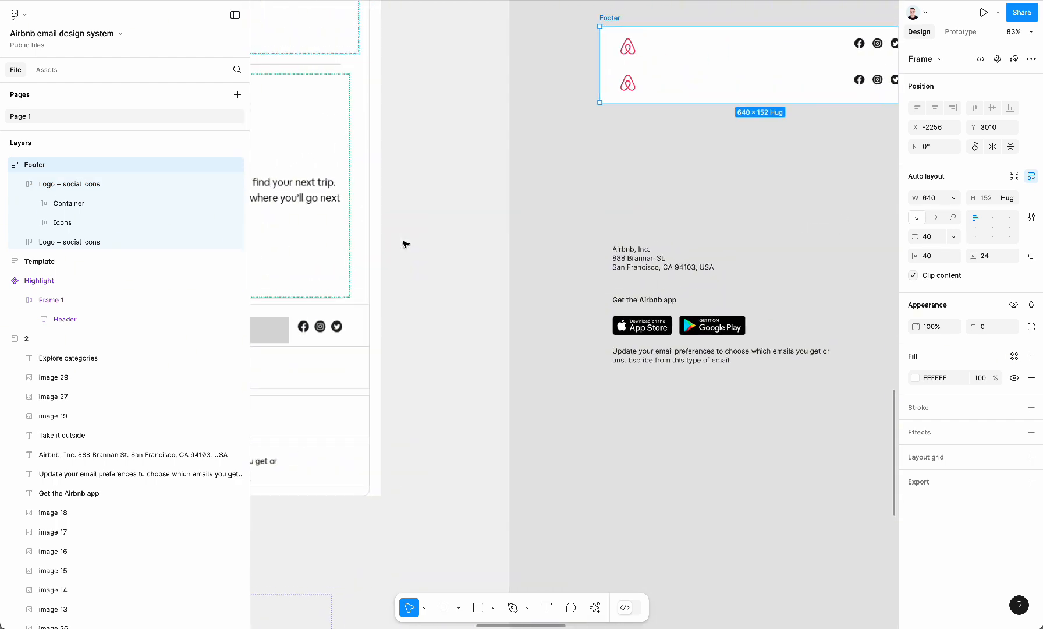
scroll(406, 245, "right", 2)
scroll(406, 244, "up", 2)
left_click(449, 393)
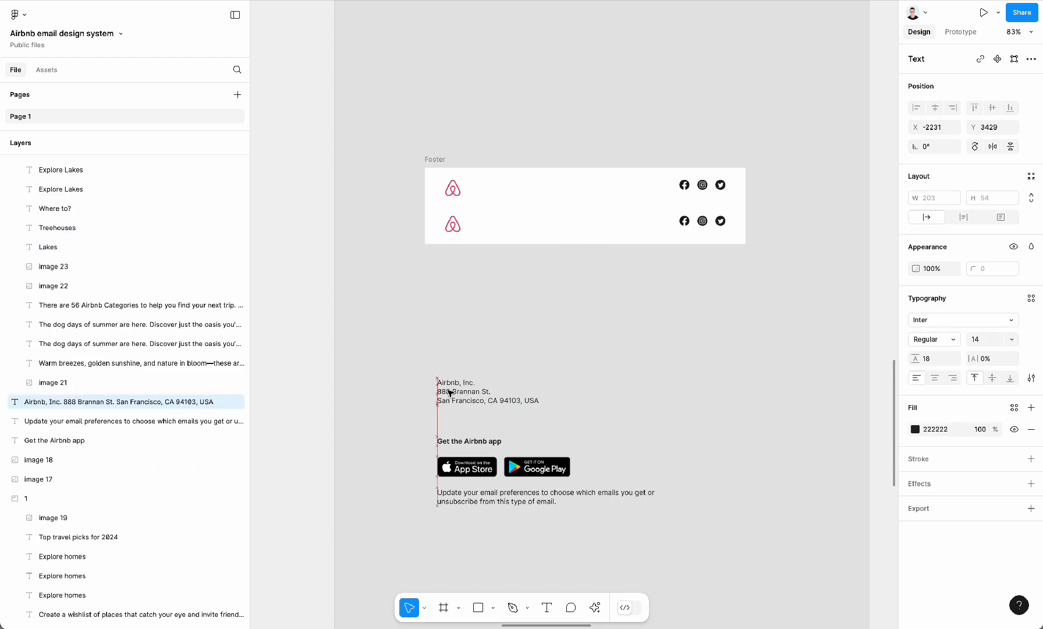
left_click(482, 225)
left_click(17, 230)
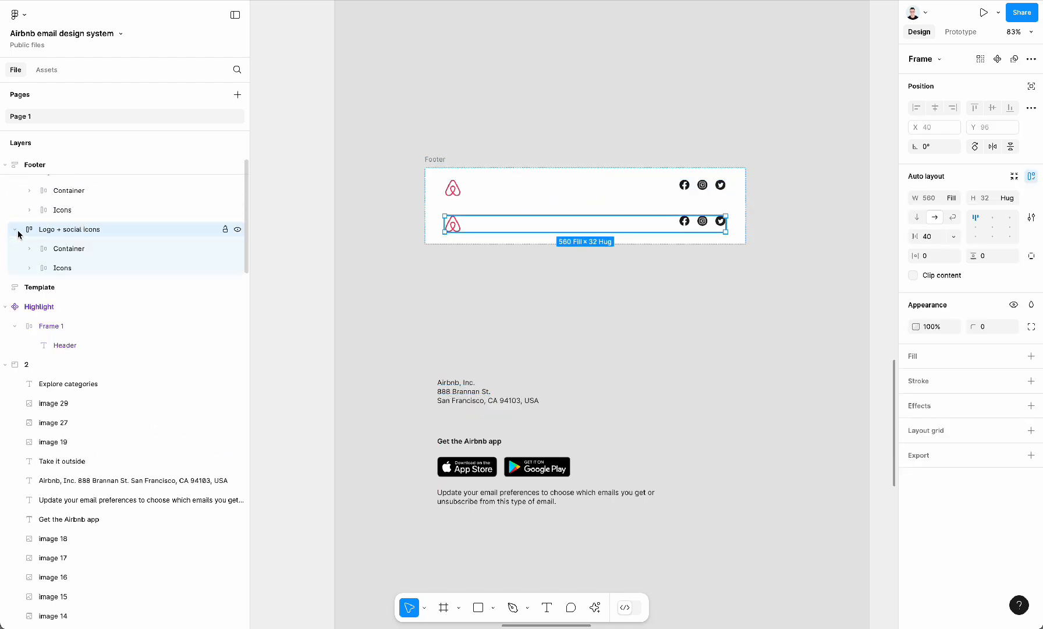
left_click(85, 251)
key("Delete")
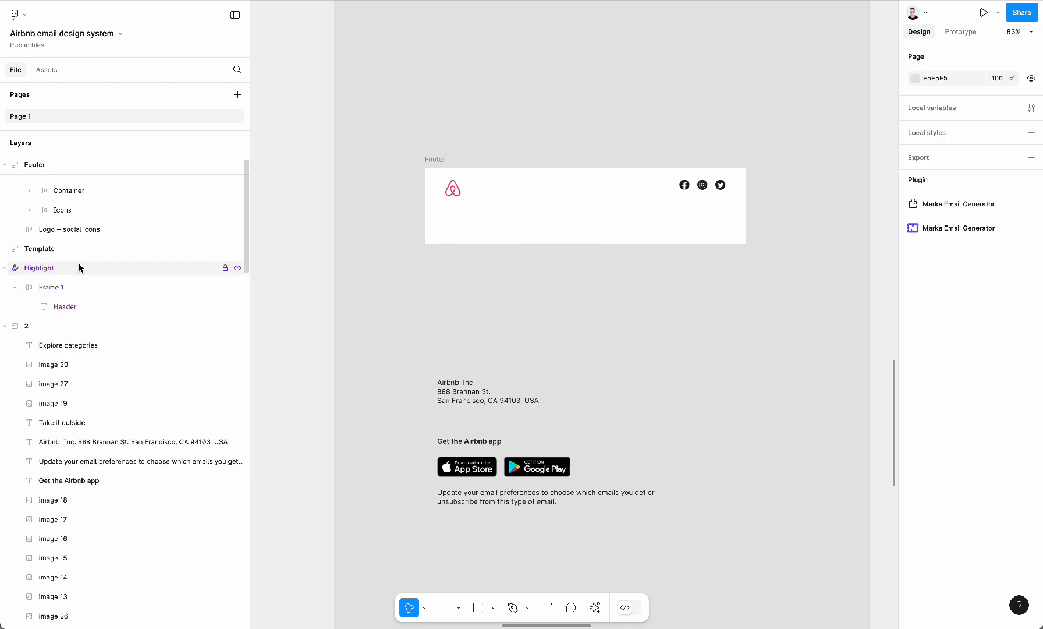
Paste the company address text into the emptied second row and make its width fill the row.
left_click(90, 229)
key("ctrl+v")
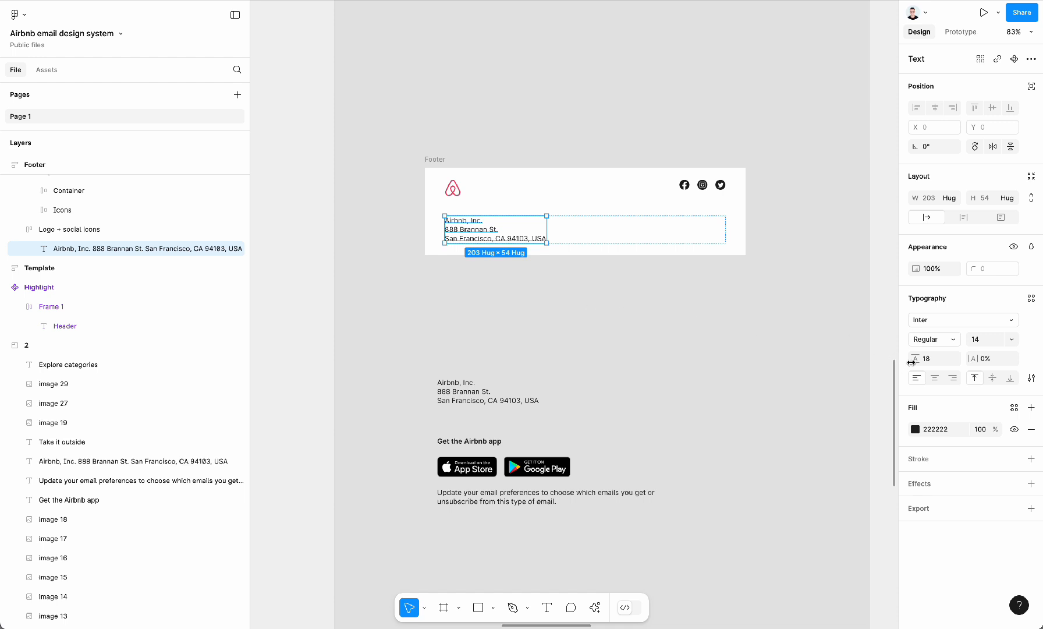
left_click(955, 197)
left_click(957, 212)
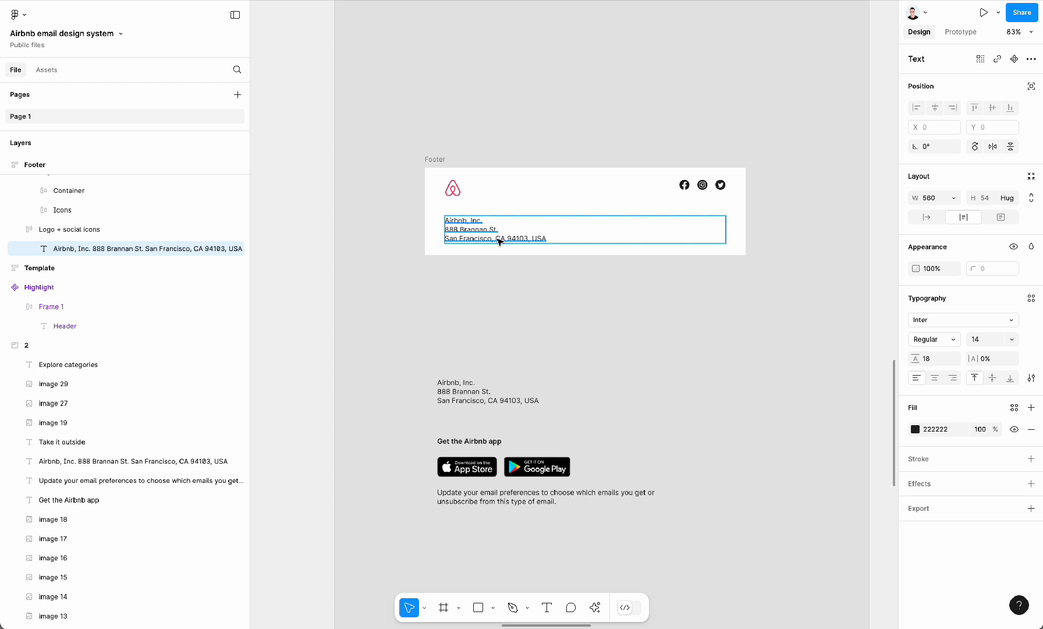
Widen the Footer frame slightly to test how its content adapts, and set its width back to 640.
left_click(442, 163)
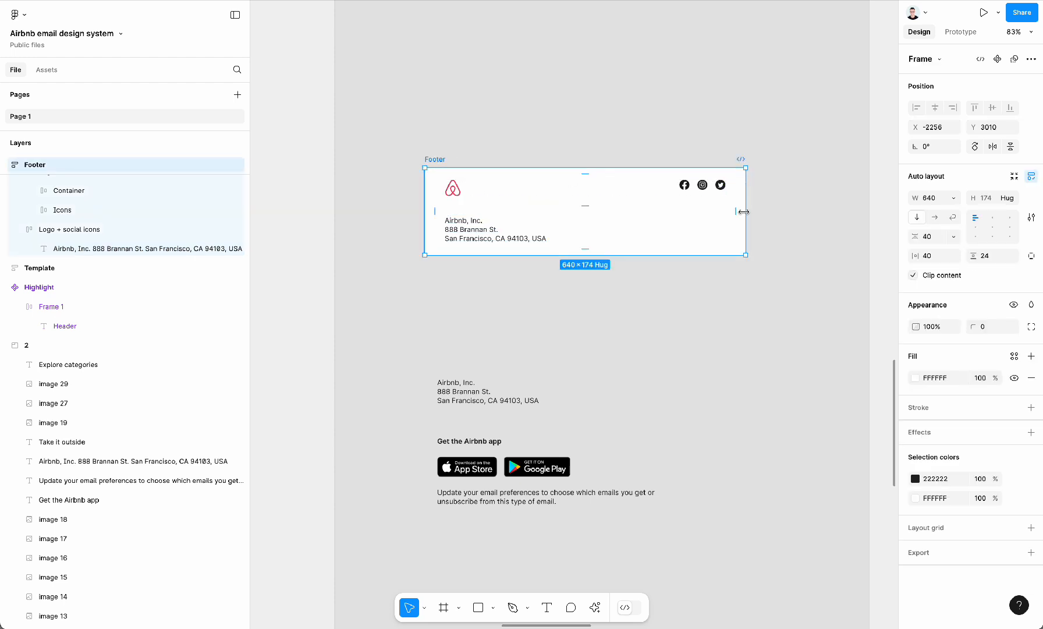
mouse_move(745, 213)
left_mouse_down()
mouse_move(514, 213)
mouse_move(778, 216)
mouse_move(529, 188)
mouse_move(751, 204)
left_mouse_up()
left_click(932, 201)
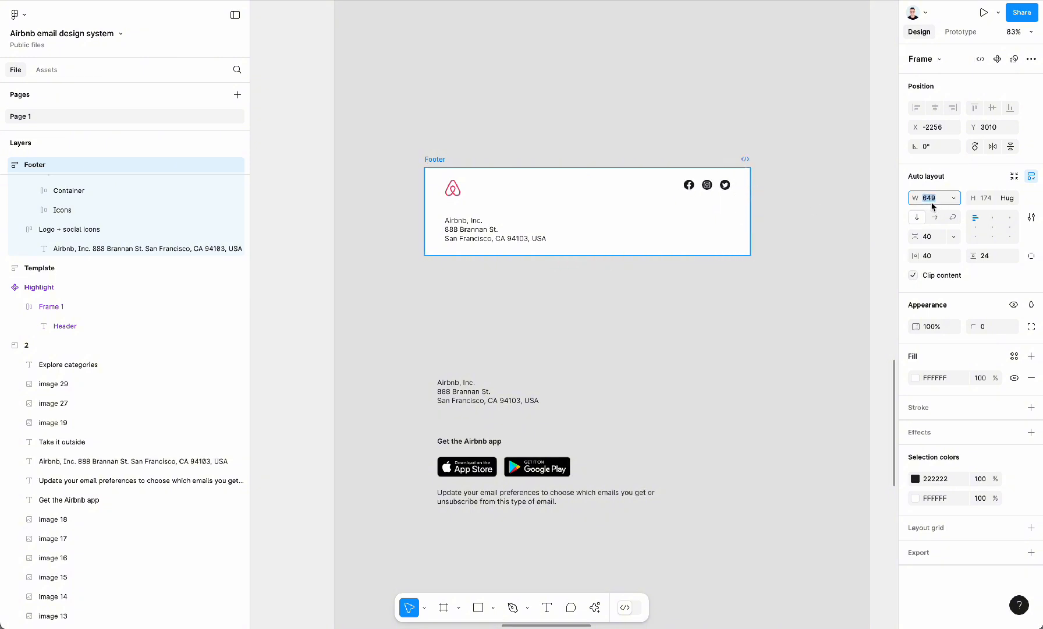
type("640")
key("Return")
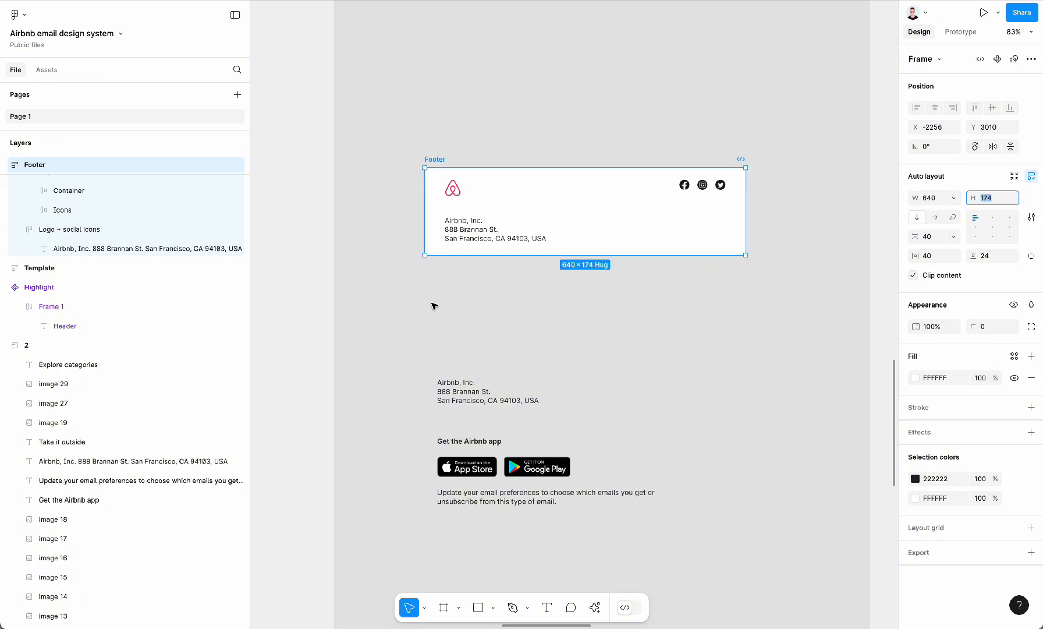
Examine the screenshot's app download and email preferences sections and compare them with the texts and badges below the Footer.
left_click(512, 233)
left_click(478, 197)
left_click(497, 323)
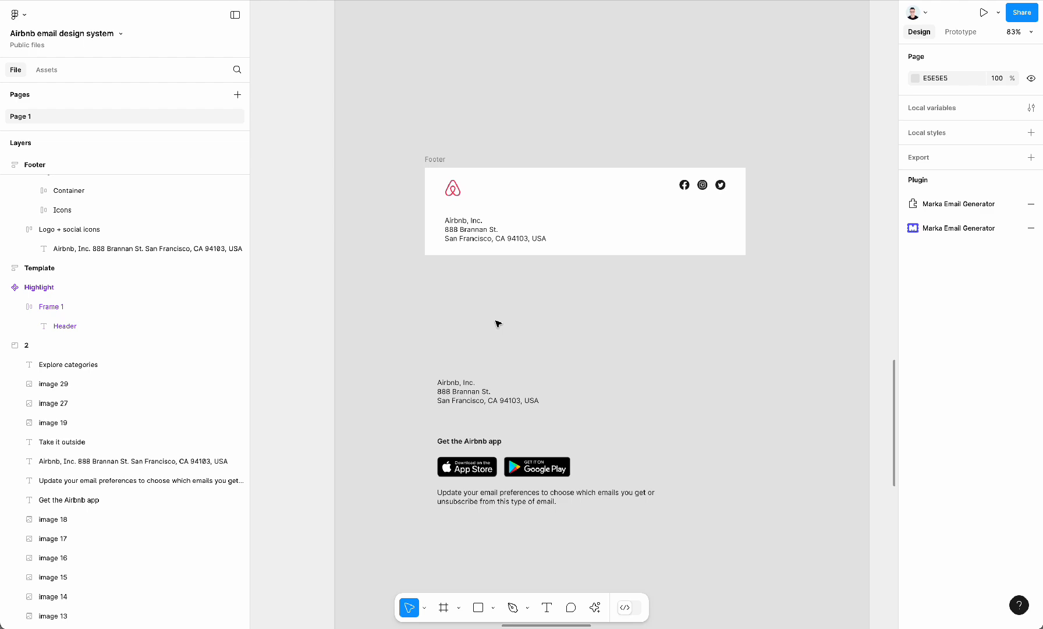
scroll(498, 324, "down", 4)
scroll(498, 324, "left", 5)
scroll(498, 323, "down", 3)
scroll(496, 324, "left", 2)
scroll(378, 332, "up", 5)
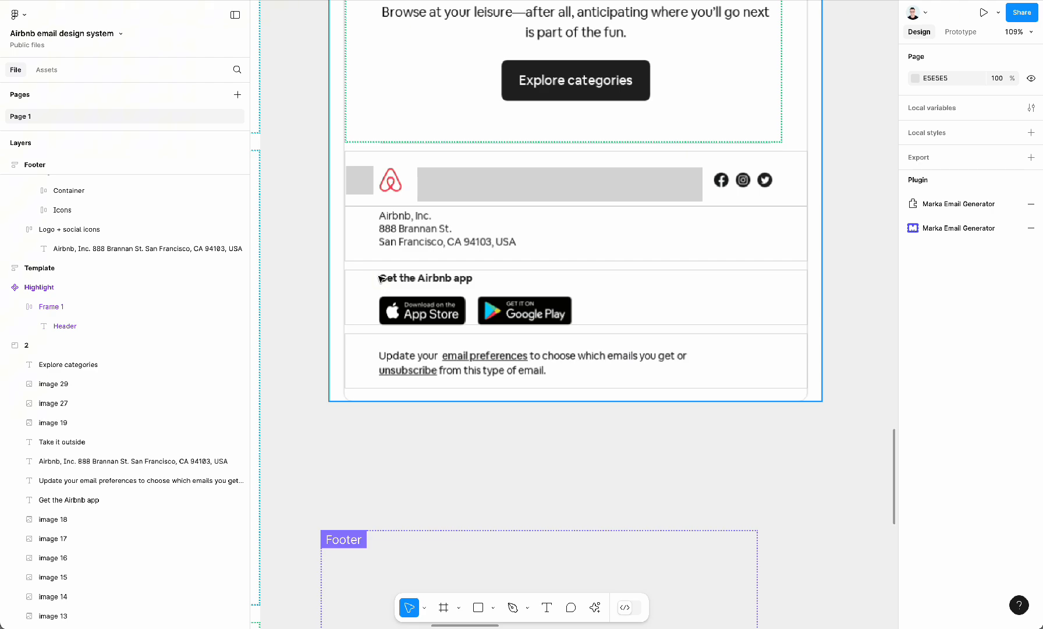
scroll(607, 281, "down", 10)
scroll(608, 281, "right", 2)
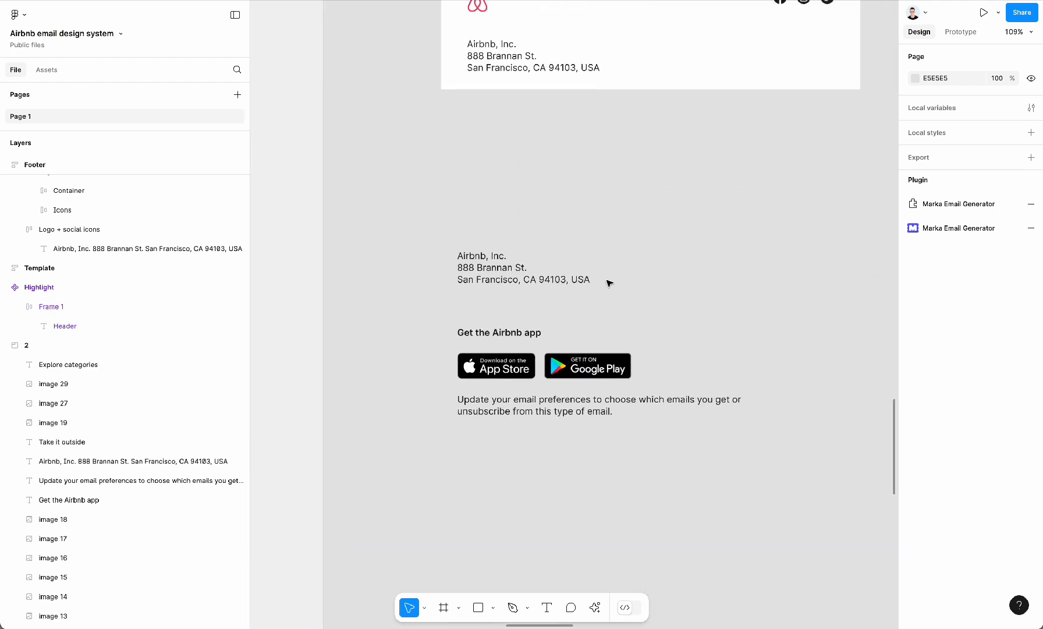
Move the Get the Airbnb app heading and store badges up beneath the Footer, and delete the leftover address text outside it.
left_click_drag(420, 307, 623, 369)
left_click_drag(600, 368, 599, 151)
left_click_drag(462, 272, 463, 312)
key("Delete")
scroll(463, 313, "up", 3)
scroll(463, 313, "right", 1)
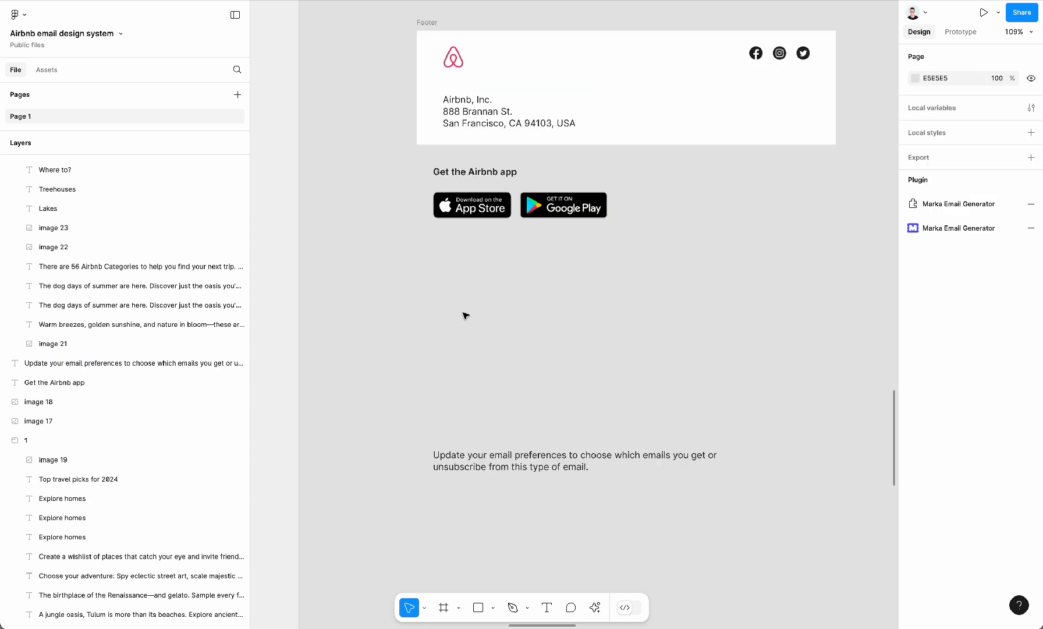
Move the App Store and Google Play badges slightly down, away from the Get the Airbnb app heading.
left_click(454, 271)
left_click(522, 273, "shift")
left_click_drag(507, 276, 506, 285)
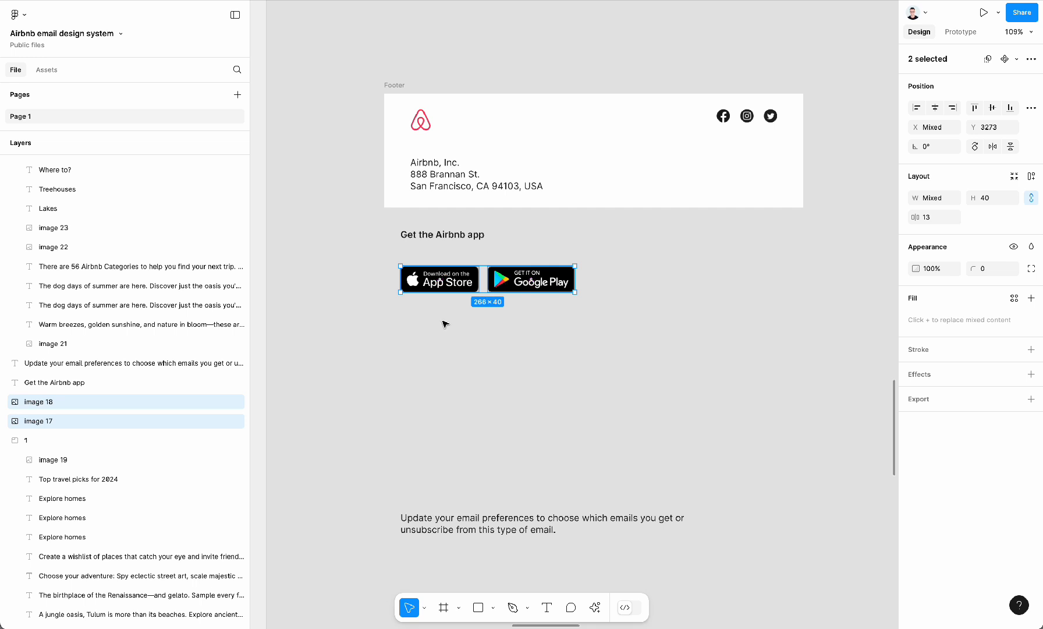
Wrap the Get the Airbnb app heading and both store badges in an auto layout frame and widen it to about 517.
left_click_drag(342, 358, 615, 226)
left_click(656, 233)
left_click_drag(384, 344, 750, 225)
left_click_drag(341, 354, 806, 231)
key("shift+a")
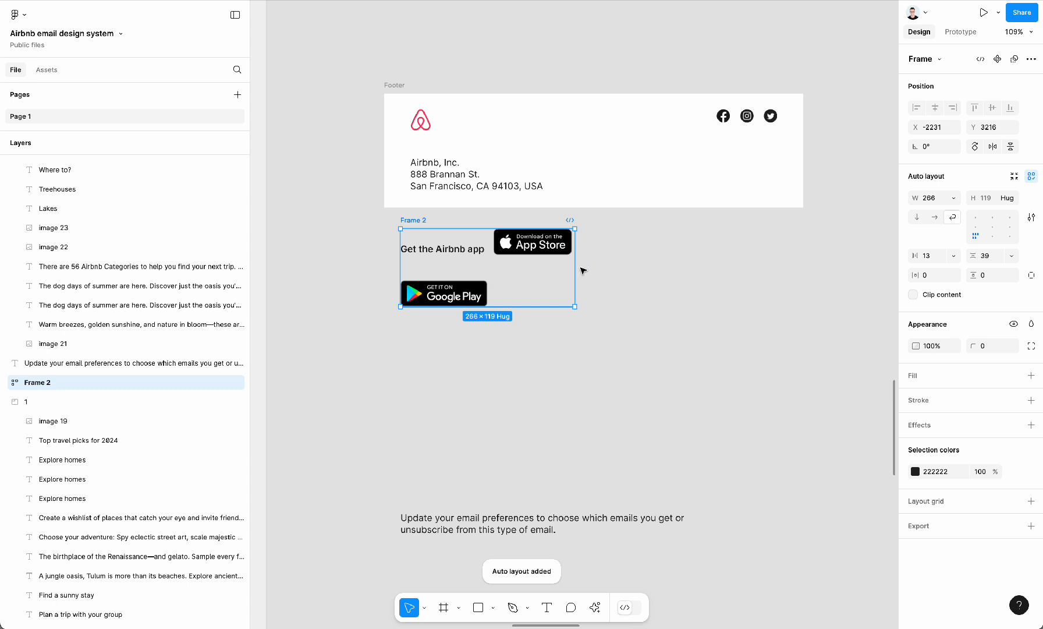
left_click_drag(583, 270, 741, 275)
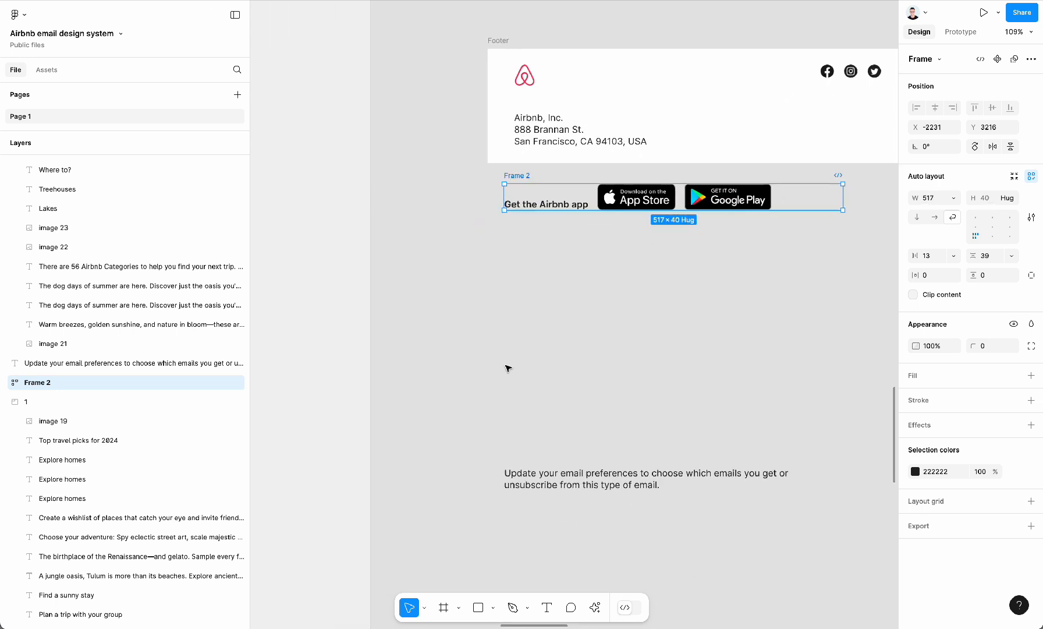
scroll(506, 365, "right", 3)
scroll(506, 364, "up", 1)
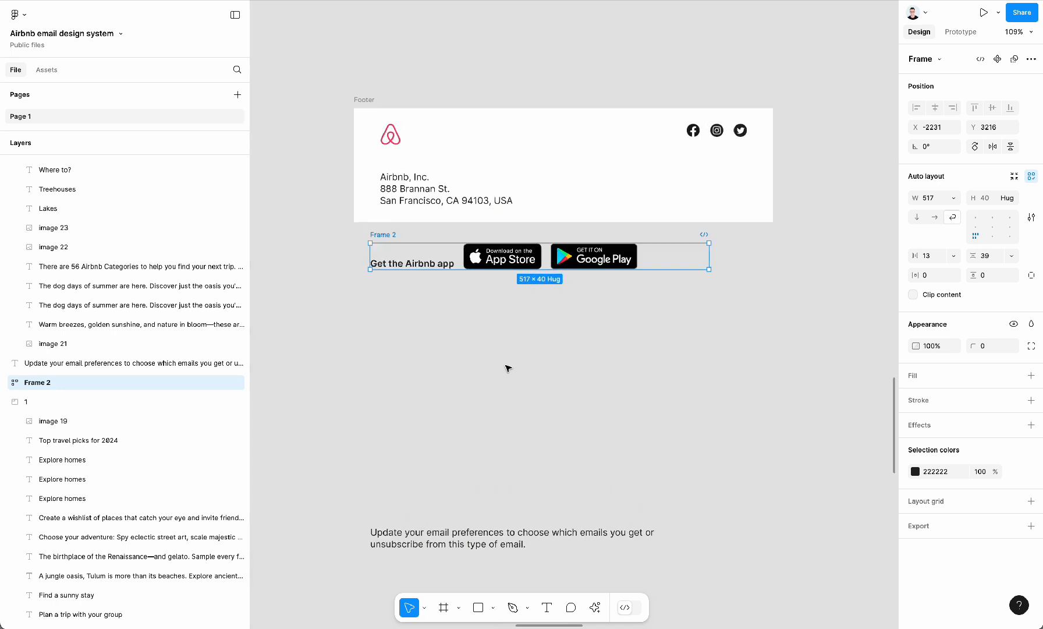
Wrap the two store badge images in their own nested auto layout frame and set the outer frame's direction to vertical.
left_click(10, 384)
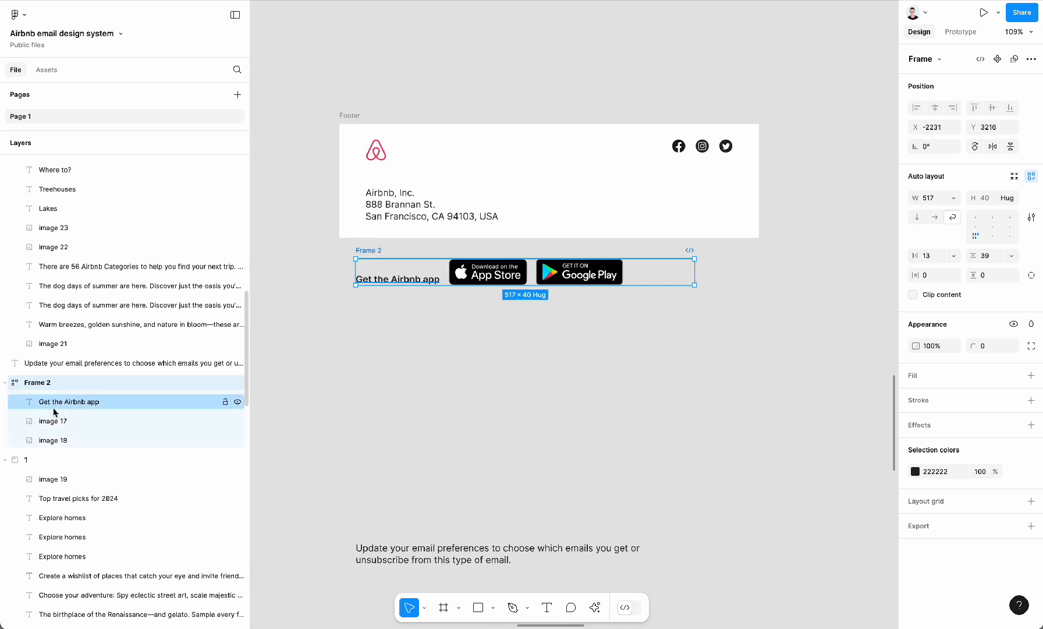
left_click(53, 421)
left_click(62, 441, "shift")
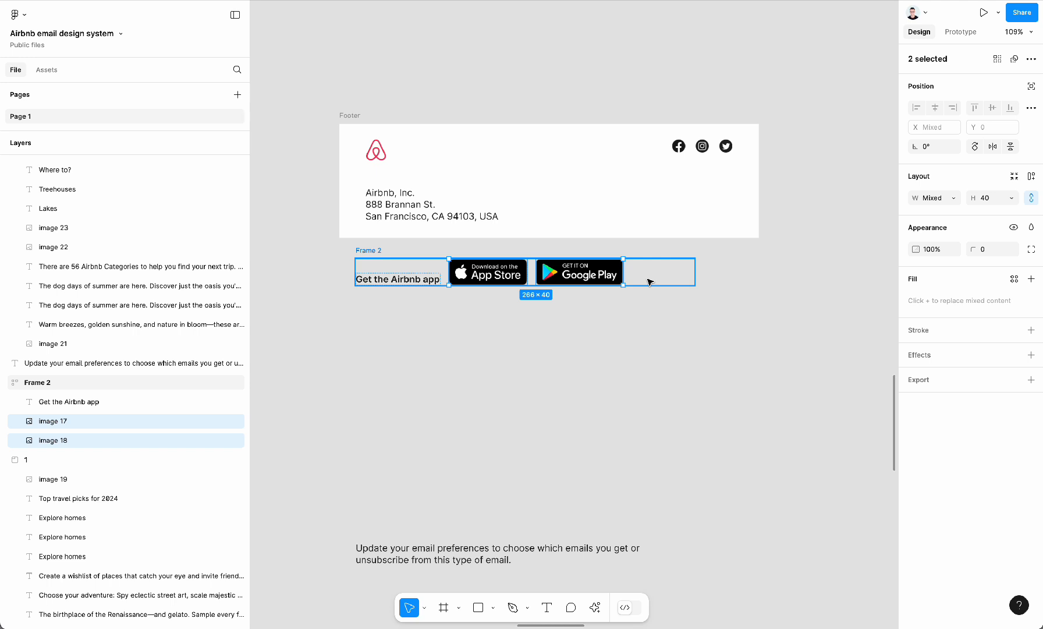
key("shift+a")
left_click(375, 253)
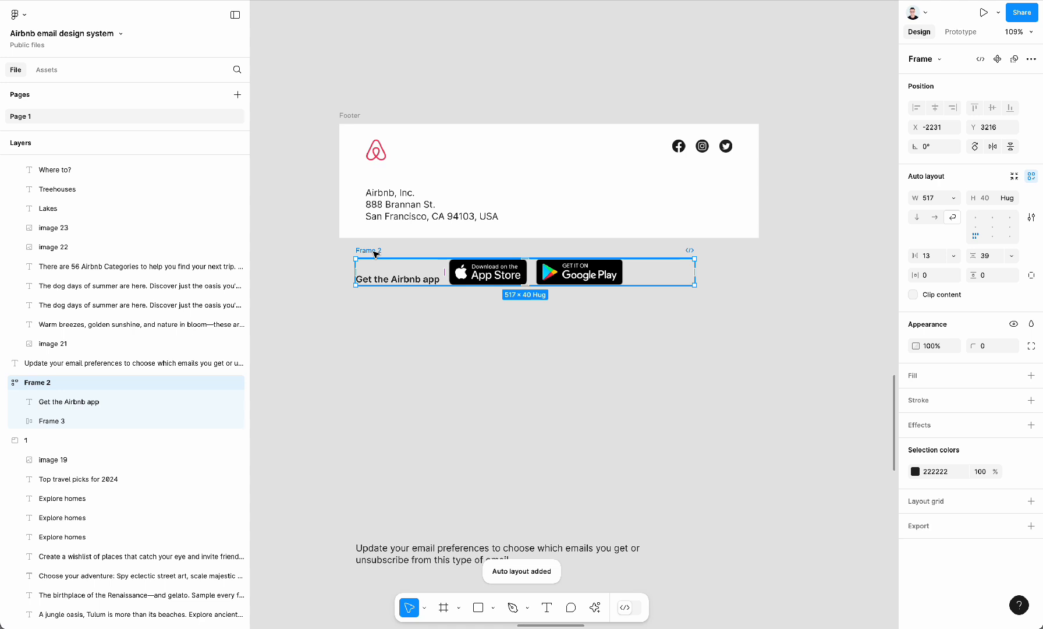
left_click(919, 221)
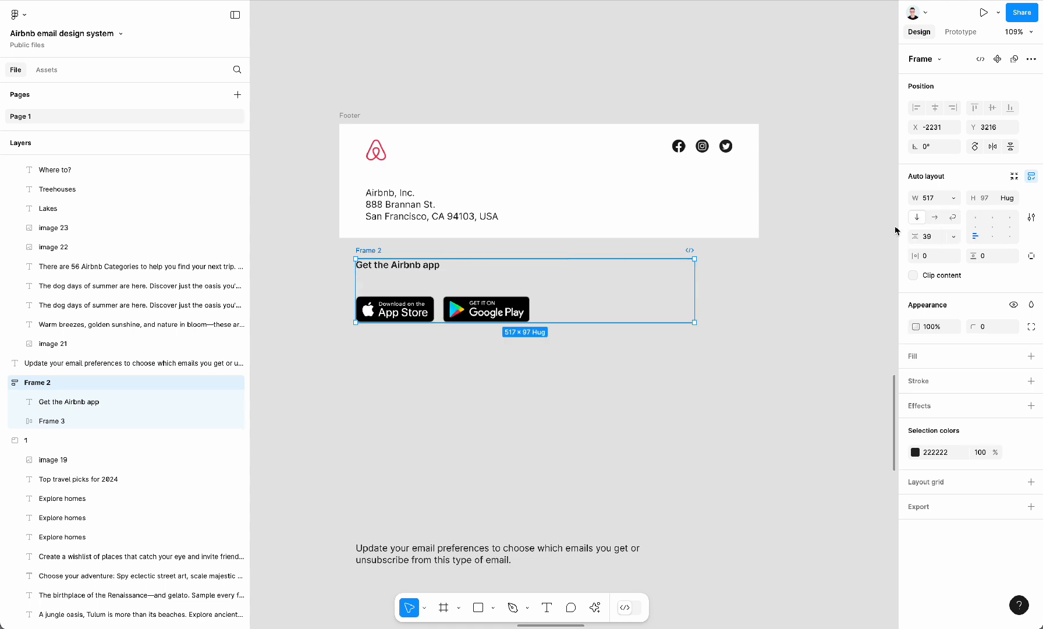
left_click(498, 396)
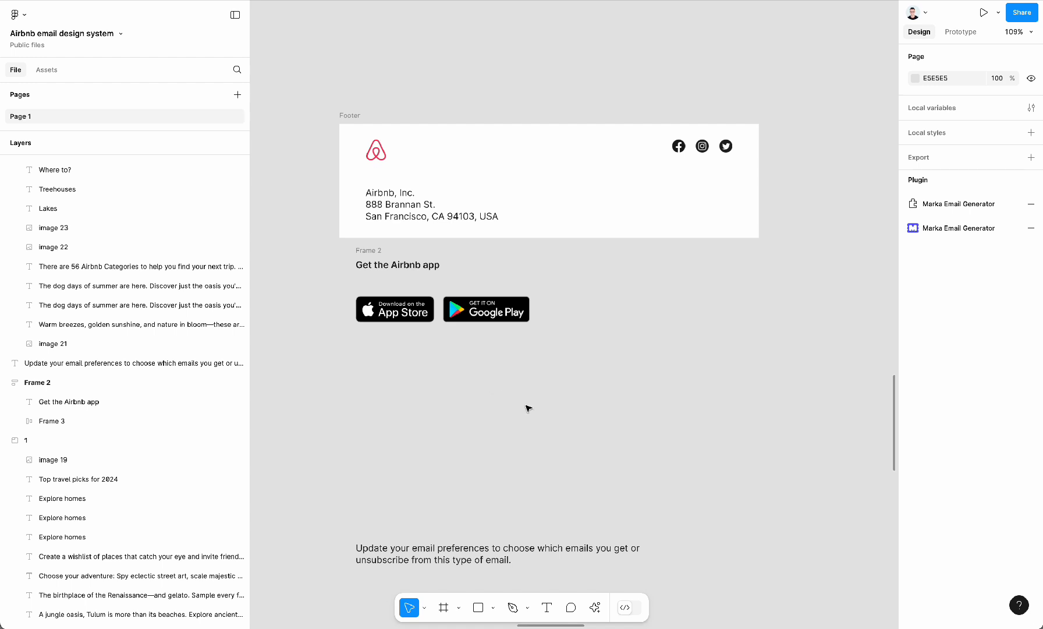
Turn on Show frame outlines for the canvas.
key("super+k")
type("show")
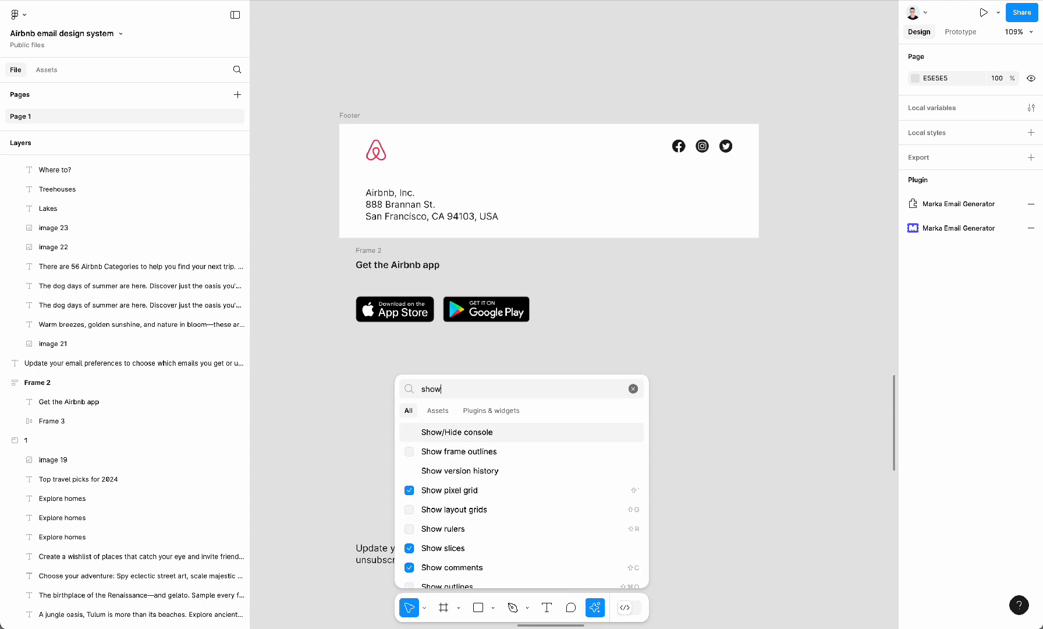
key("Return")
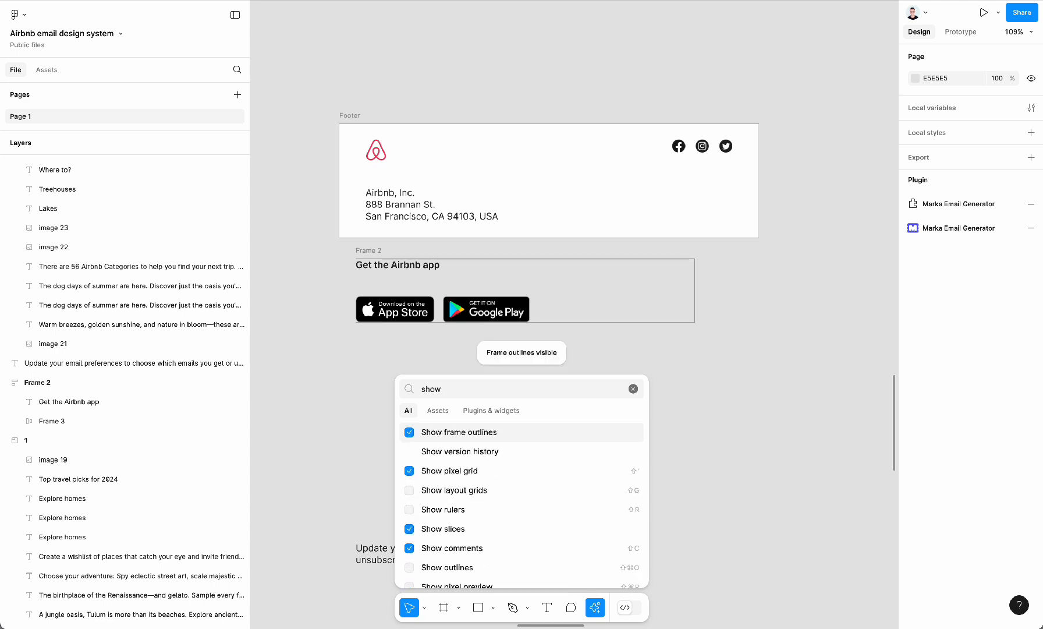
Widen the frame holding the app heading and badges to about 568 and move it slightly farther below the Footer.
left_click(381, 251)
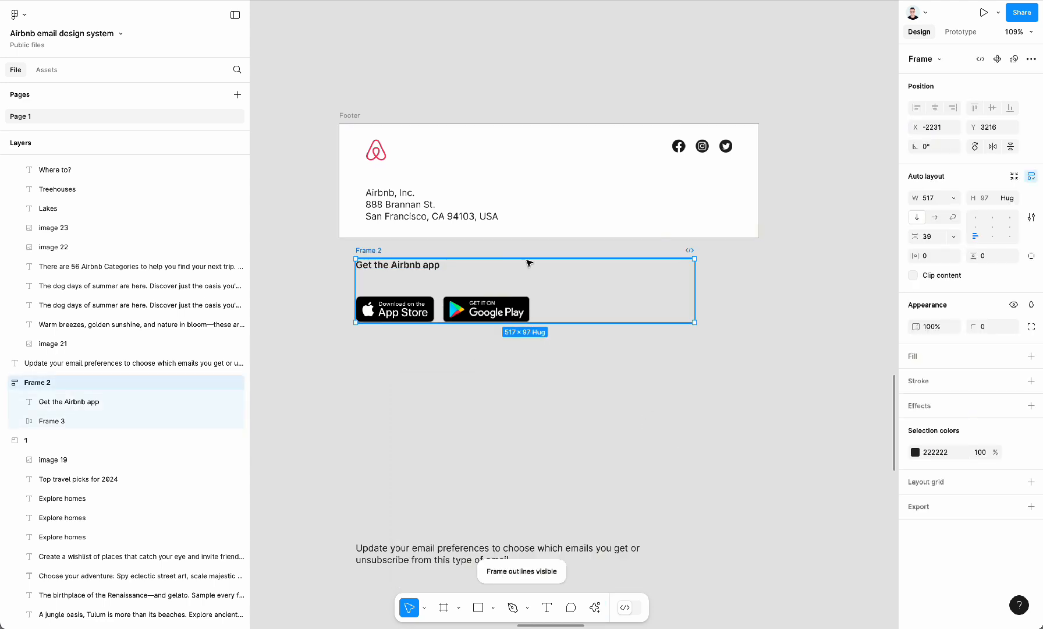
left_click_drag(698, 290, 729, 290)
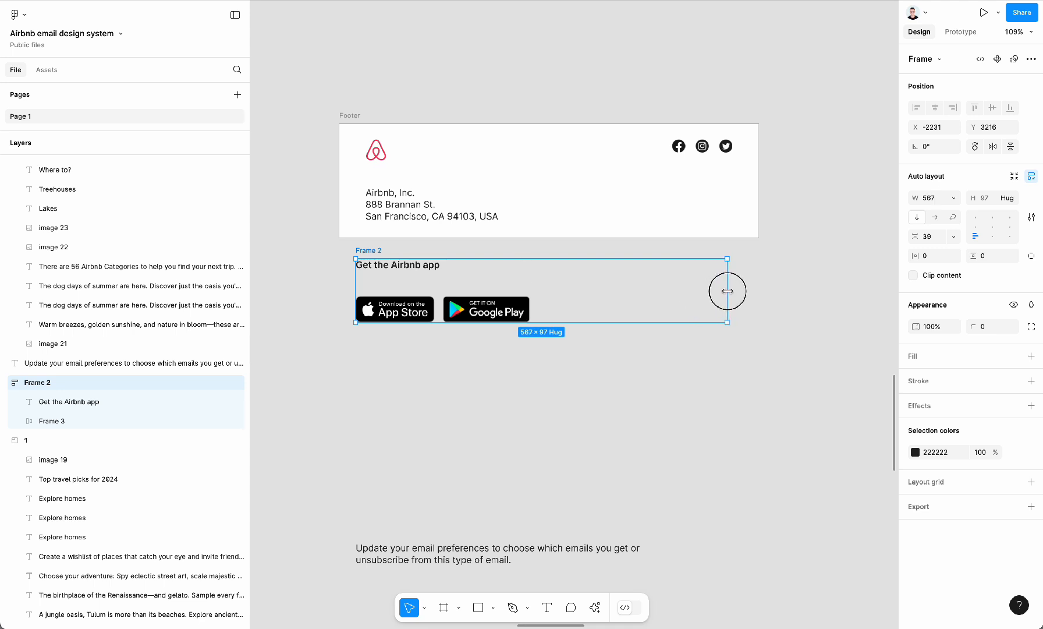
scroll(524, 407, "up", 2)
left_click_drag(370, 301, 368, 313)
Rename the frame holding the app heading and badges as Store buttons and set its vertical gap to 12.
key("ctrl+r")
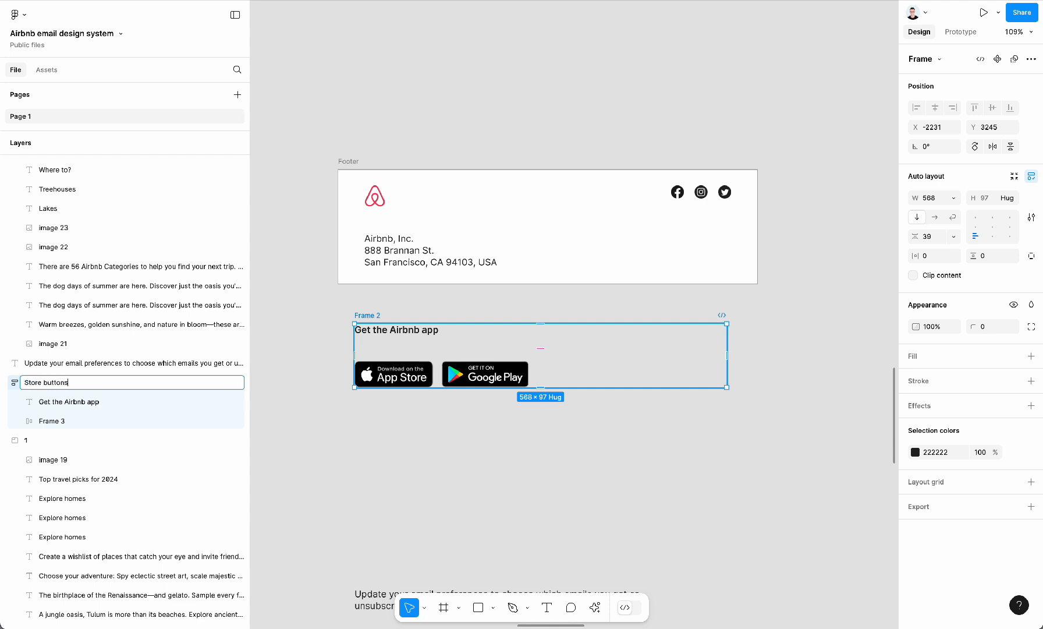
type("Store buttons")
key("Return")
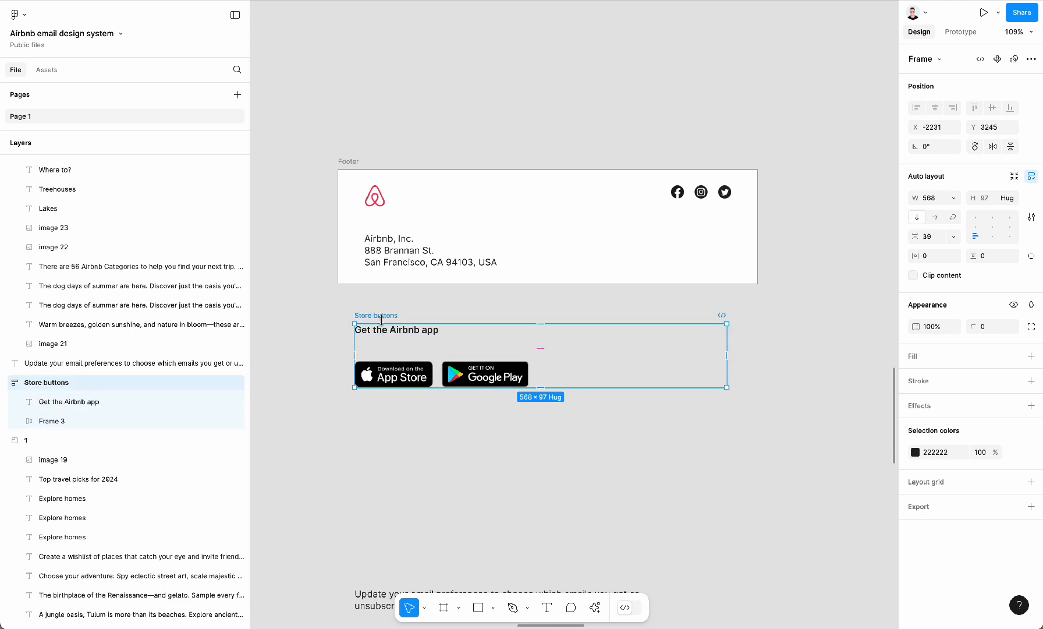
left_click(930, 237)
type("12")
key("Tab")
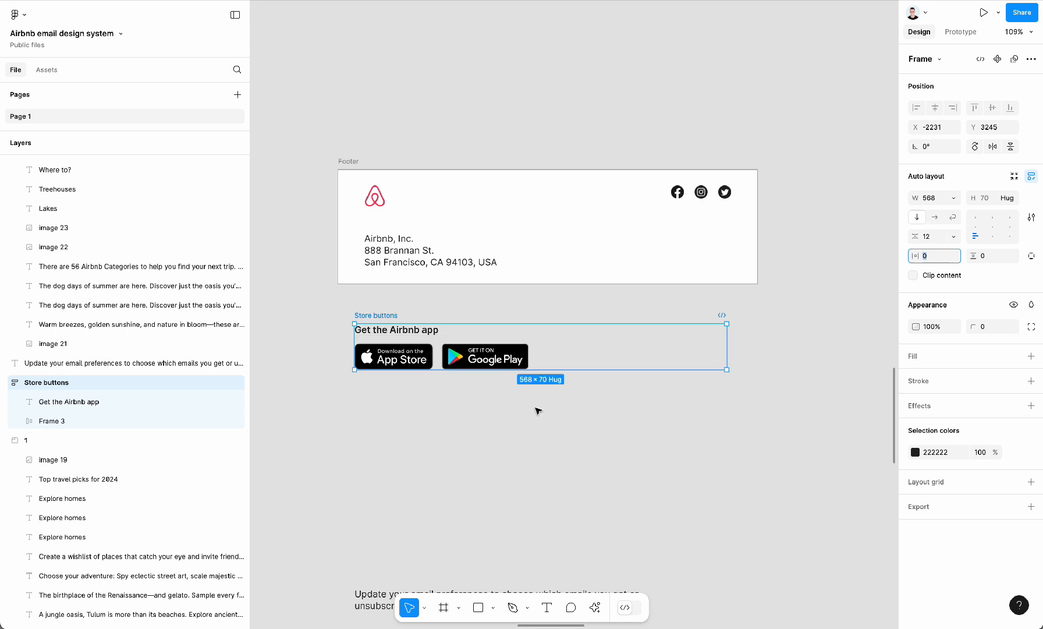
Make the Get the Airbnb app heading and the badge row fill the width of the Store buttons frame.
left_click(123, 403)
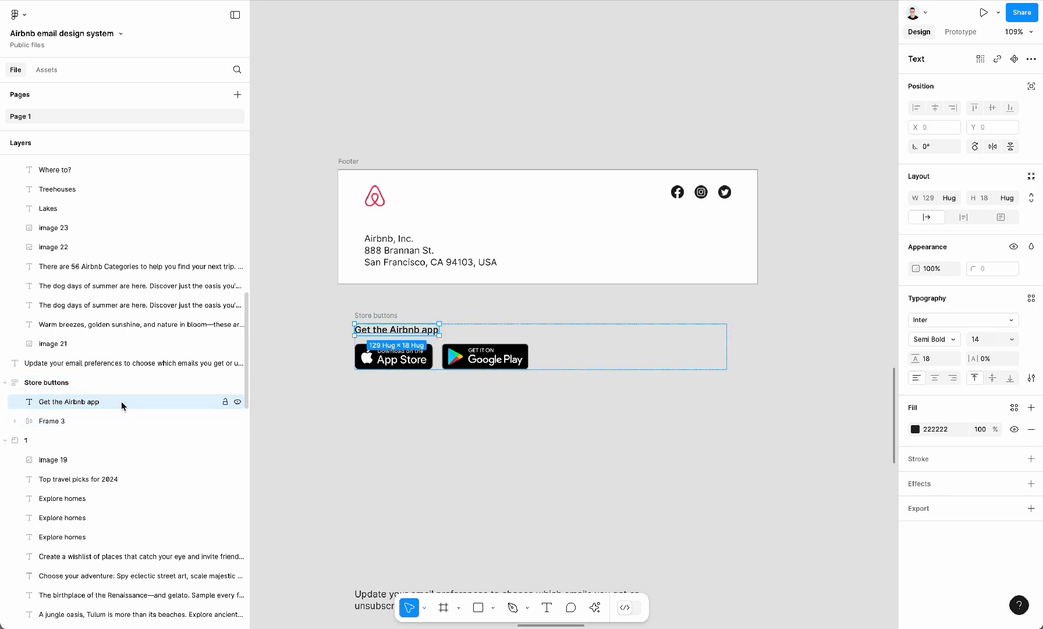
left_click(958, 201)
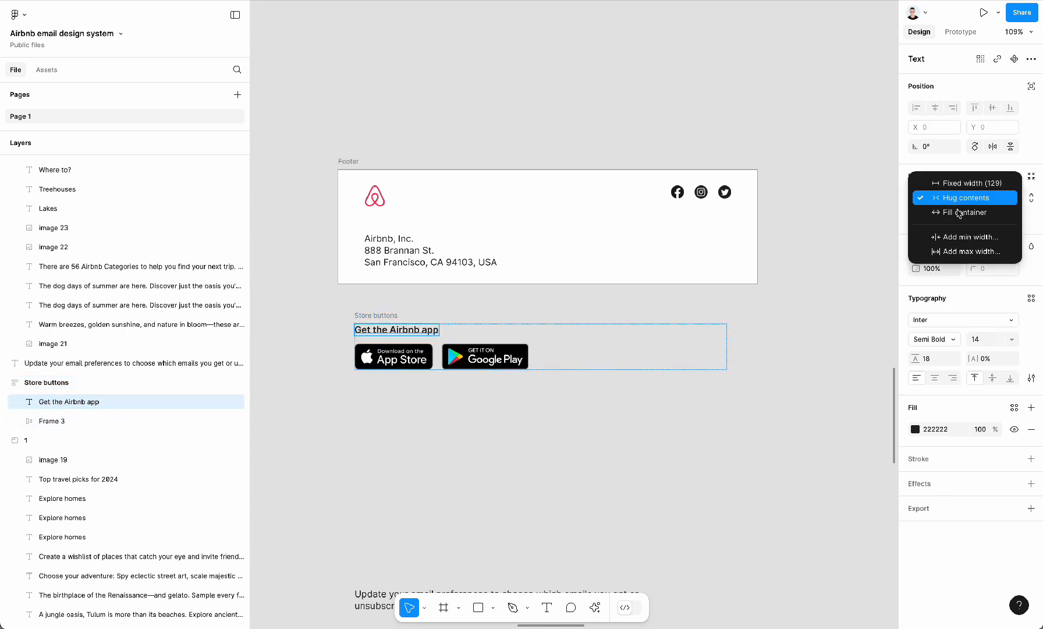
left_click(965, 213)
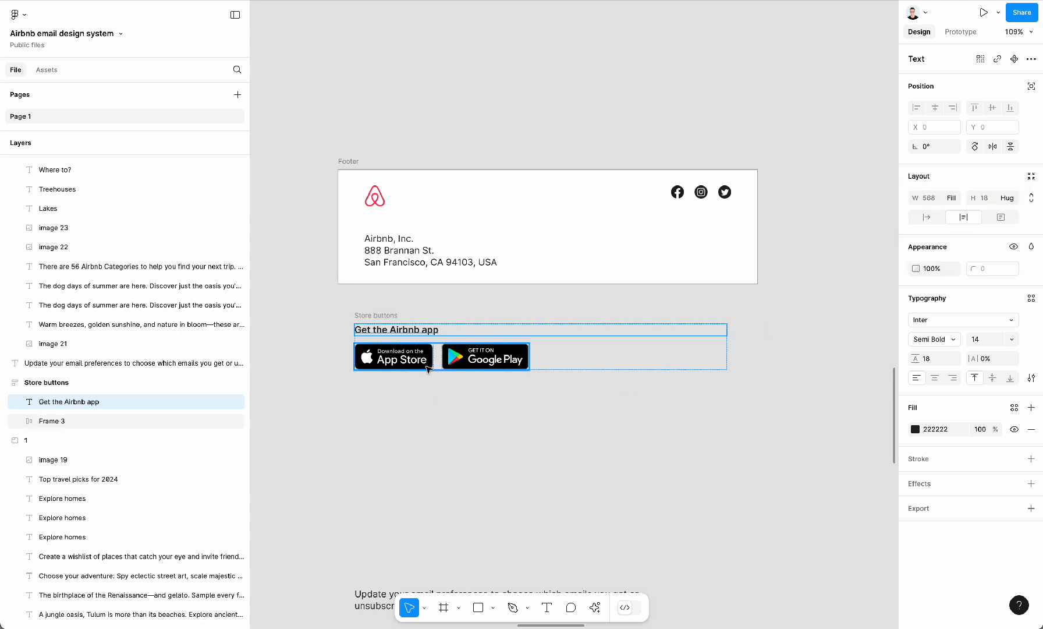
left_click(473, 355)
left_click(954, 198)
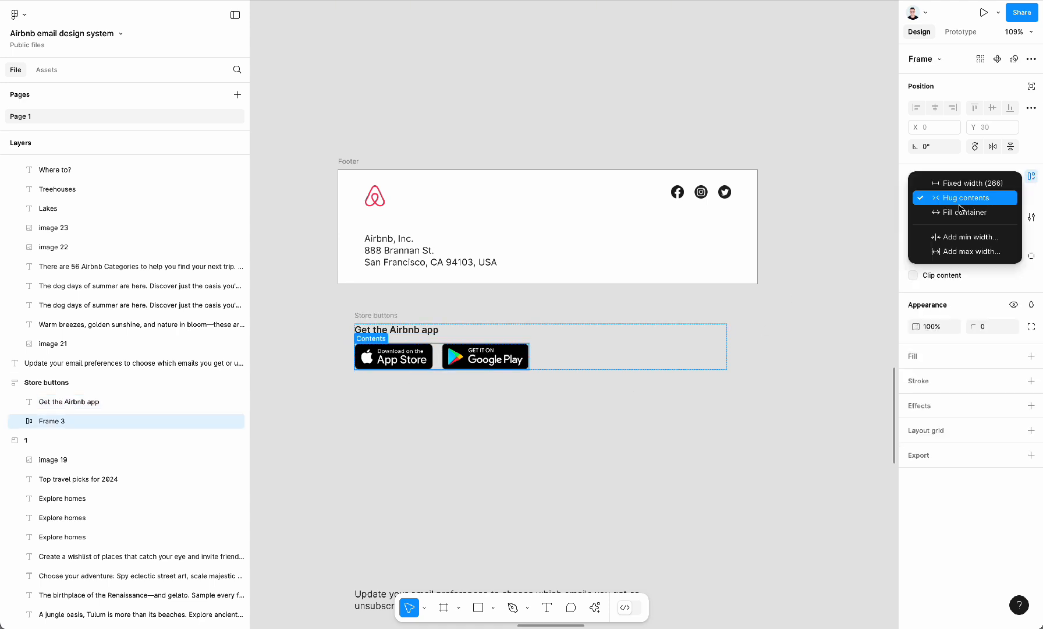
left_click(965, 213)
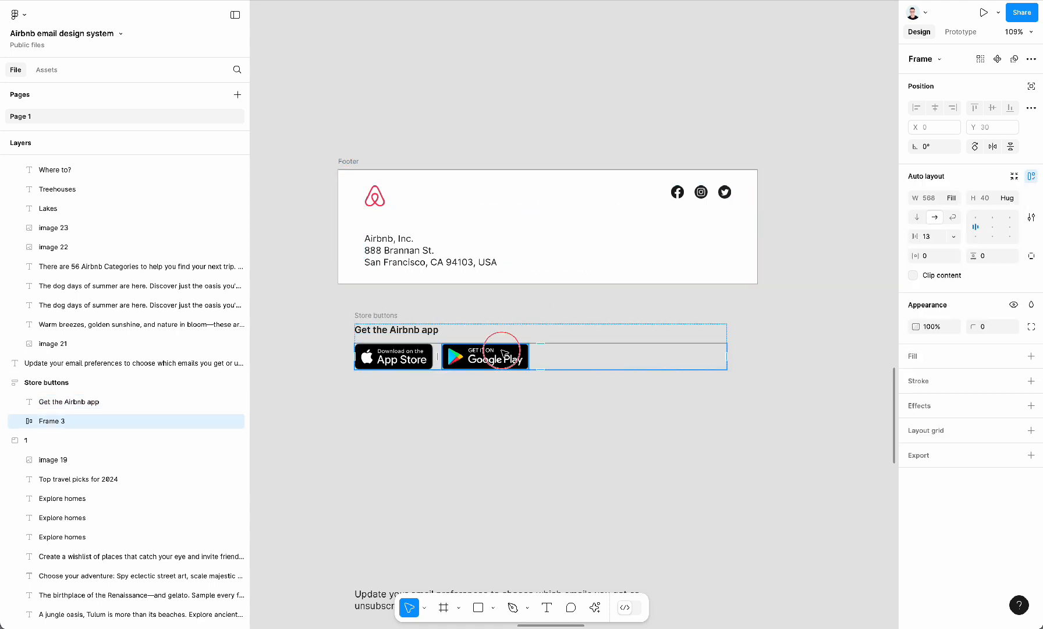
Rename the nested frame around the two store badges as Buttons.
left_click(483, 356)
left_click(70, 427)
double_click(70, 427)
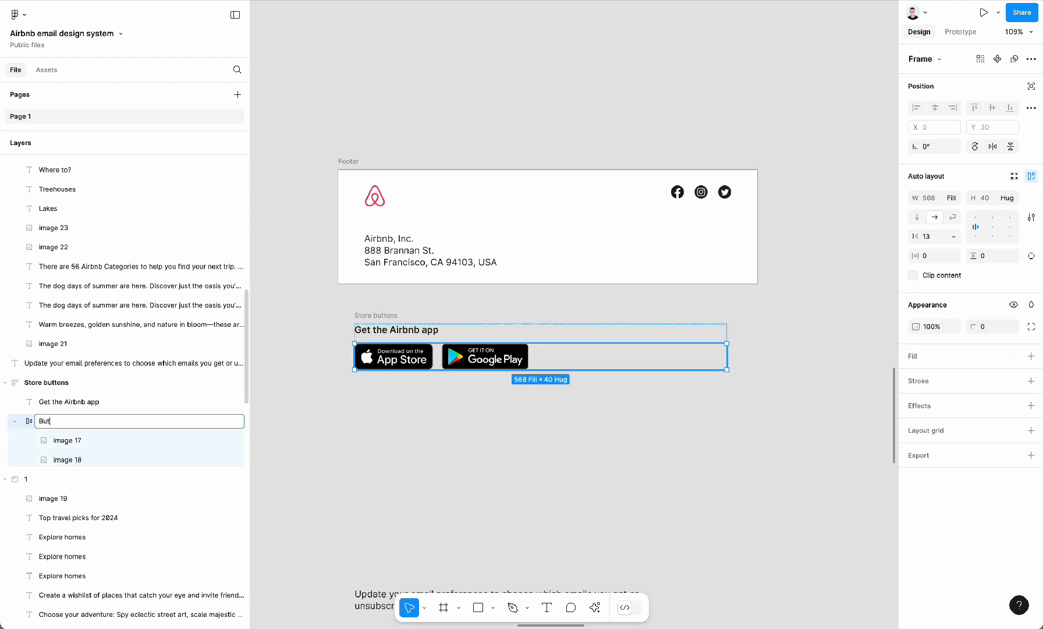
key("Return")
Move the Footer slightly up and shift the Store buttons frame a little to adjust the space between them.
left_click(367, 313)
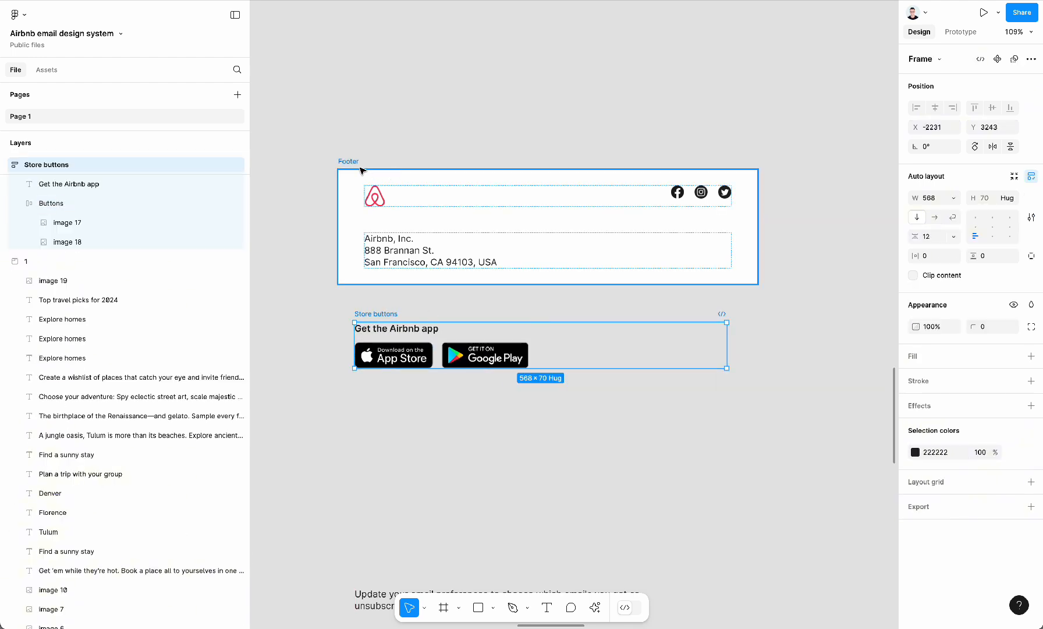
left_click_drag(359, 161, 356, 141)
left_click(373, 315)
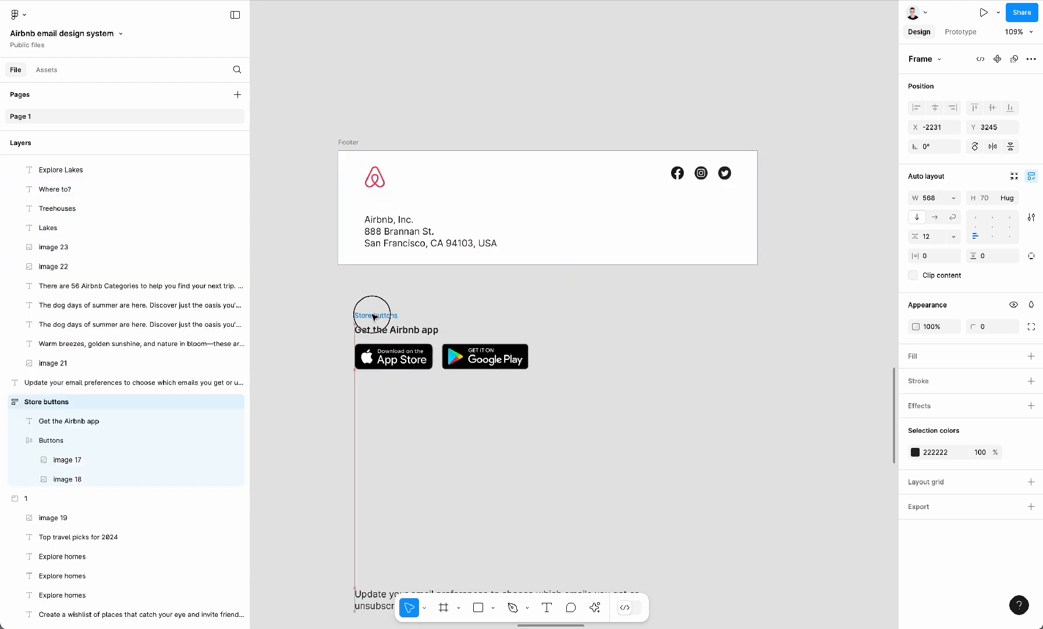
left_click_drag(372, 315, 380, 311)
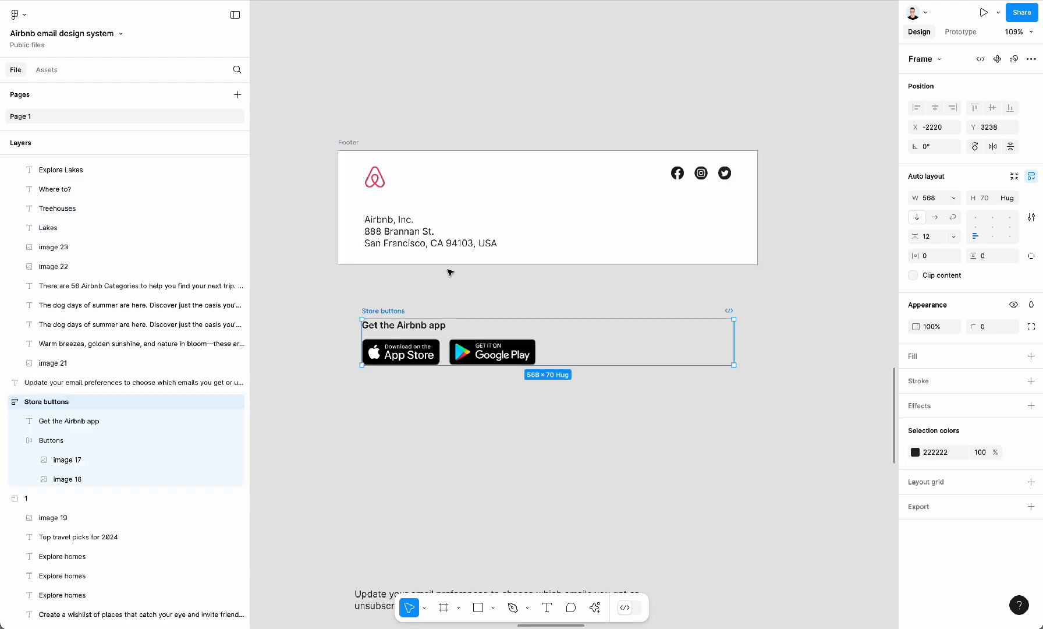
Paste a copy of the Store buttons frame into the Footer below the address row.
left_click(342, 140)
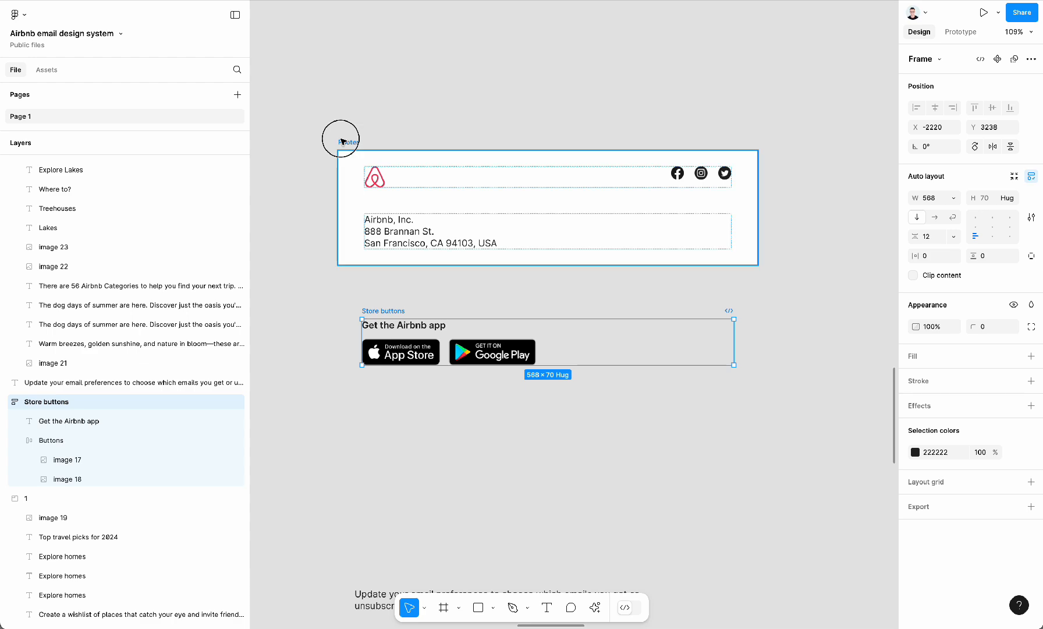
key("super+v")
left_click_drag(550, 220, 549, 128)
key("super+z")
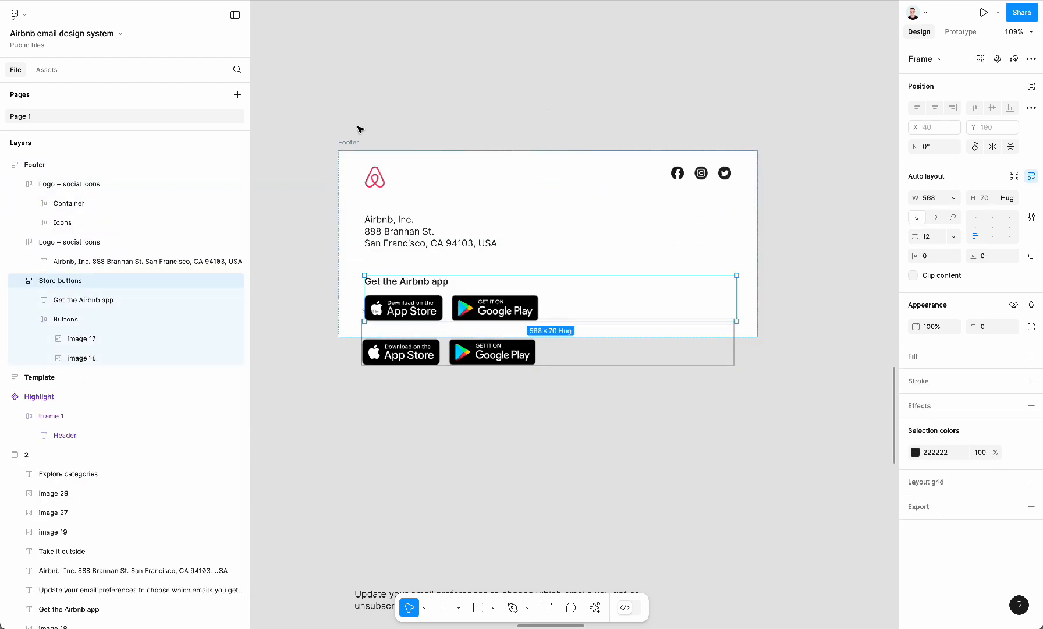
Move the extended Footer up and delete the original Store buttons frame left outside it.
left_click_drag(350, 141, 358, 52)
left_click(387, 311)
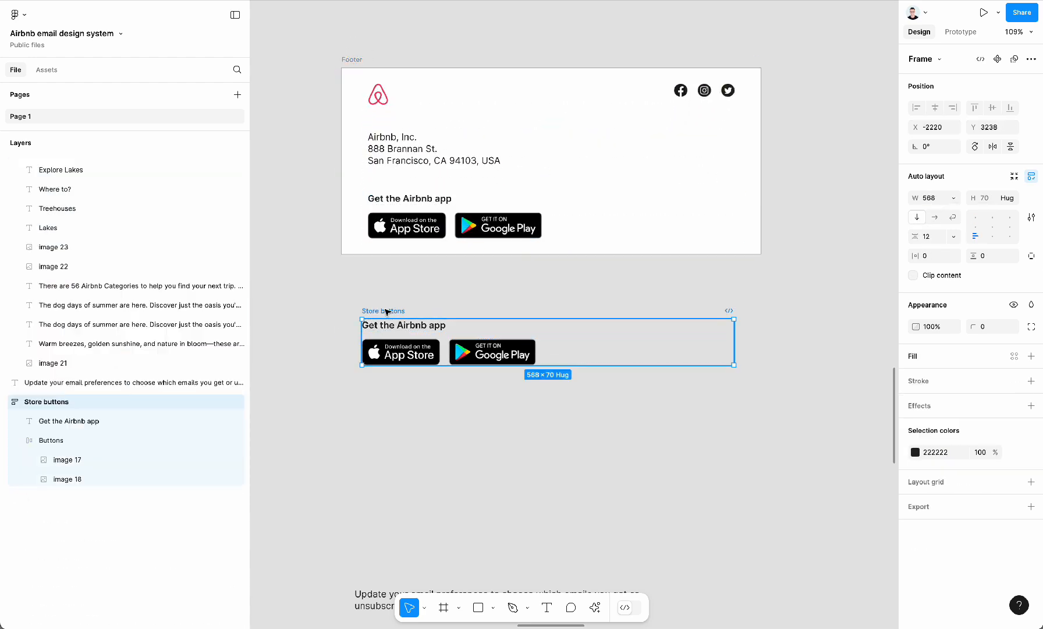
key("Delete")
Show the canvas in outline mode to examine the Footer's nested frames, and return to the normal view.
key("shift+o")
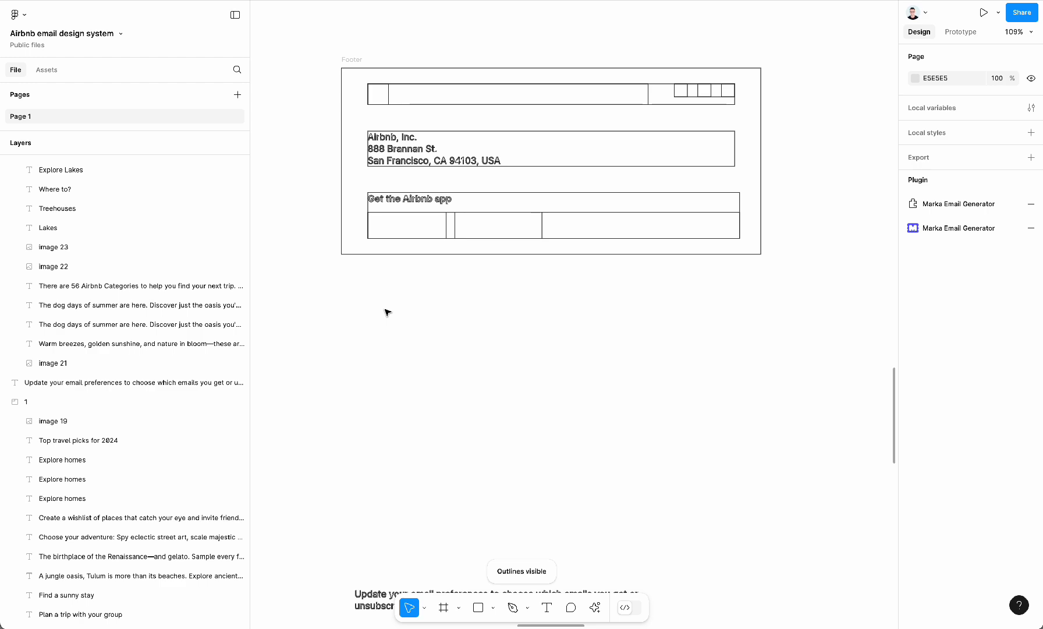
scroll(387, 311, "up", 3)
key("shift+o")
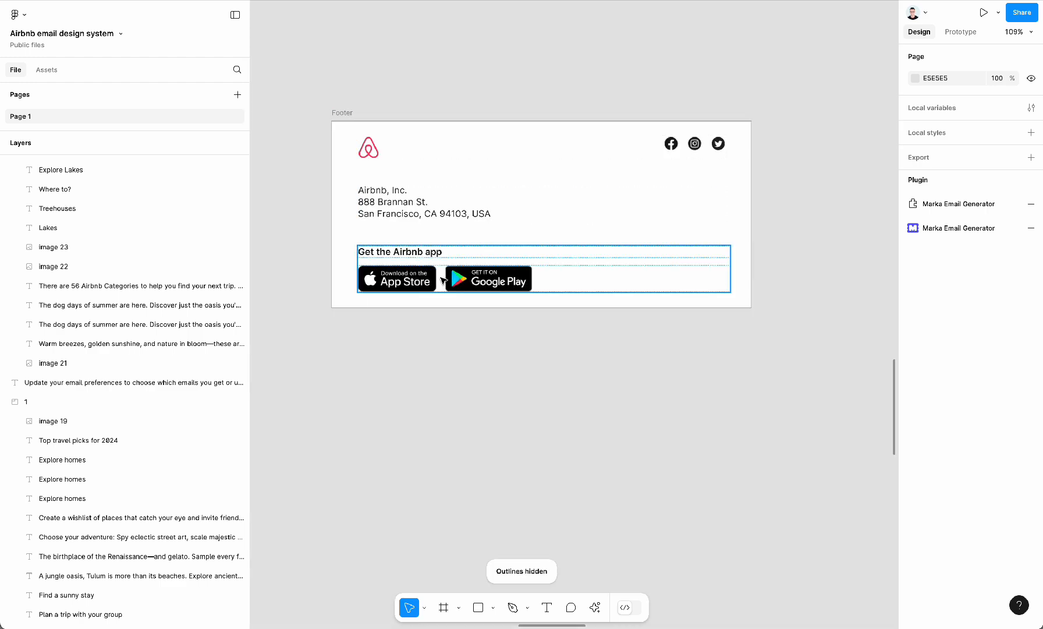
Set the vertical gap between the Footer's rows to 24.
left_click(342, 112)
left_click(939, 236)
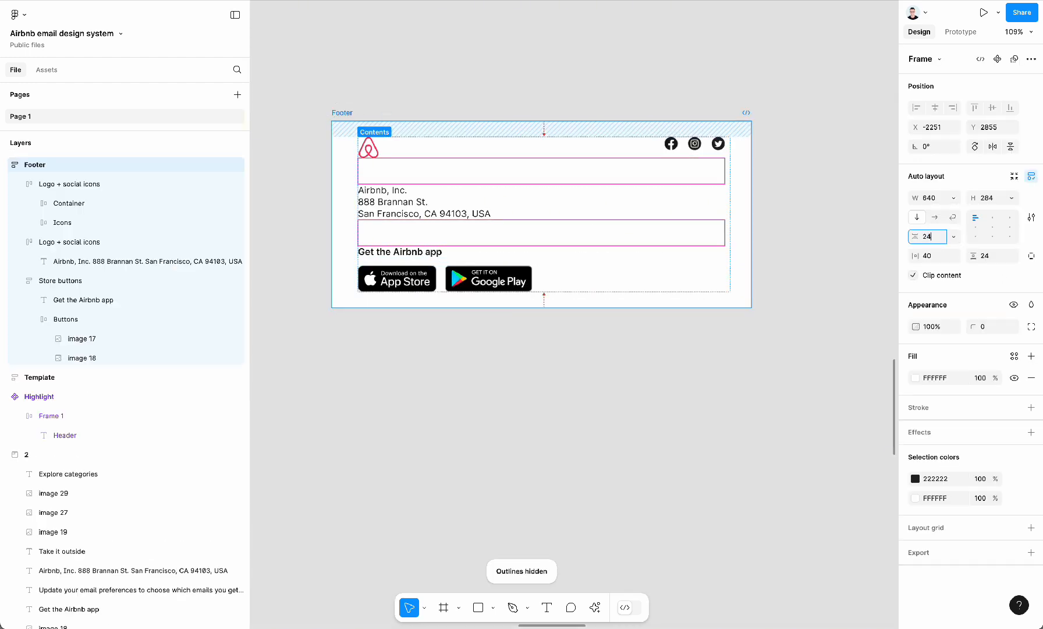
key("Return")
left_click(647, 373)
Compare the Footer with the screenshot's footer section and move the email preferences text up to just below the Footer.
scroll(647, 373, "down", 3)
scroll(647, 373, "left", 6)
scroll(648, 373, "down", 3)
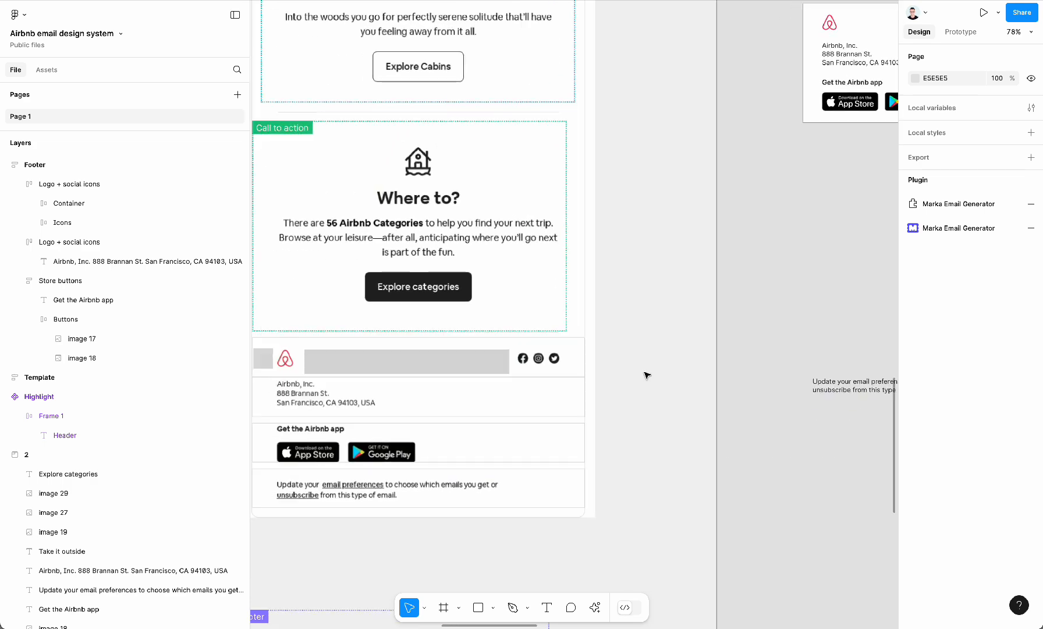
scroll(647, 375, "down", 2)
scroll(647, 375, "left", 2)
scroll(582, 399, "right", 8)
scroll(582, 400, "up", 2)
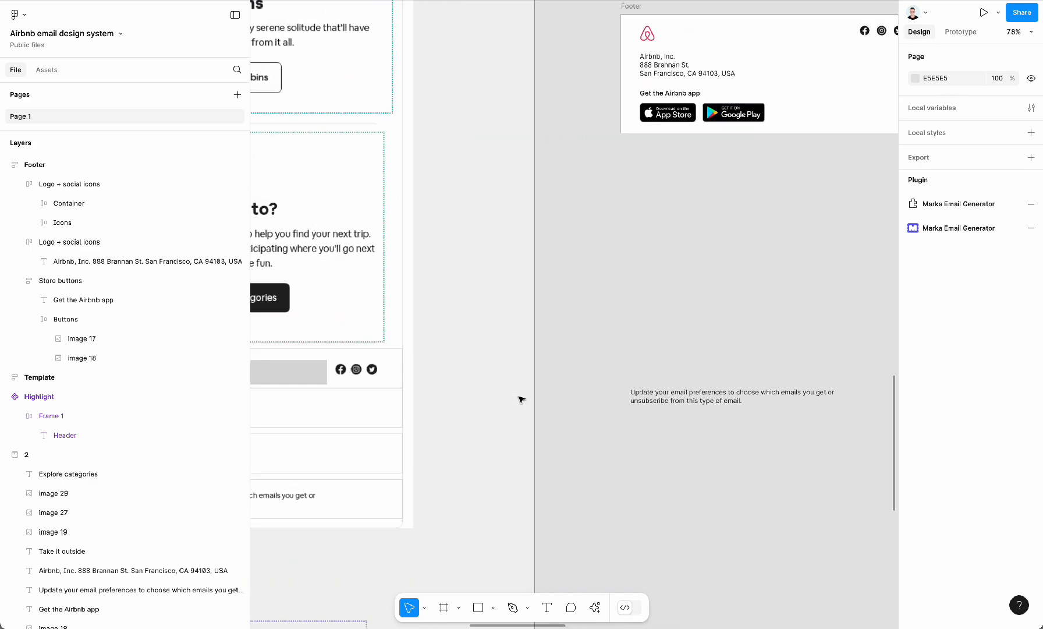
scroll(521, 399, "right", 2)
scroll(521, 399, "up", 2)
left_click(625, 453)
left_click_drag(624, 453, 636, 254)
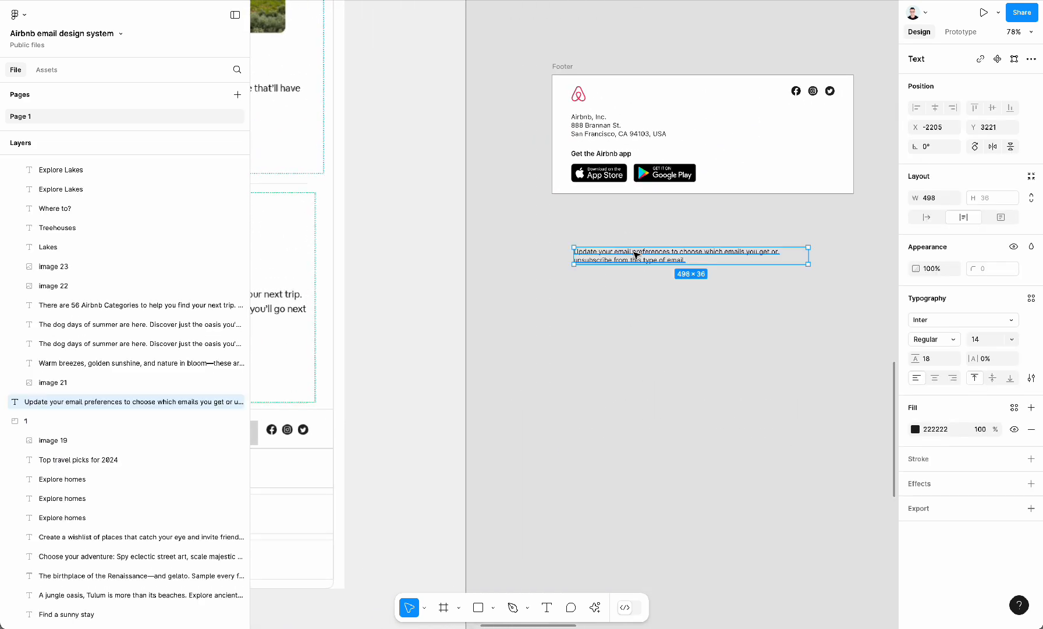
Duplicate the Footer's address row and move the copy below the store buttons.
scroll(636, 254, "right", 2)
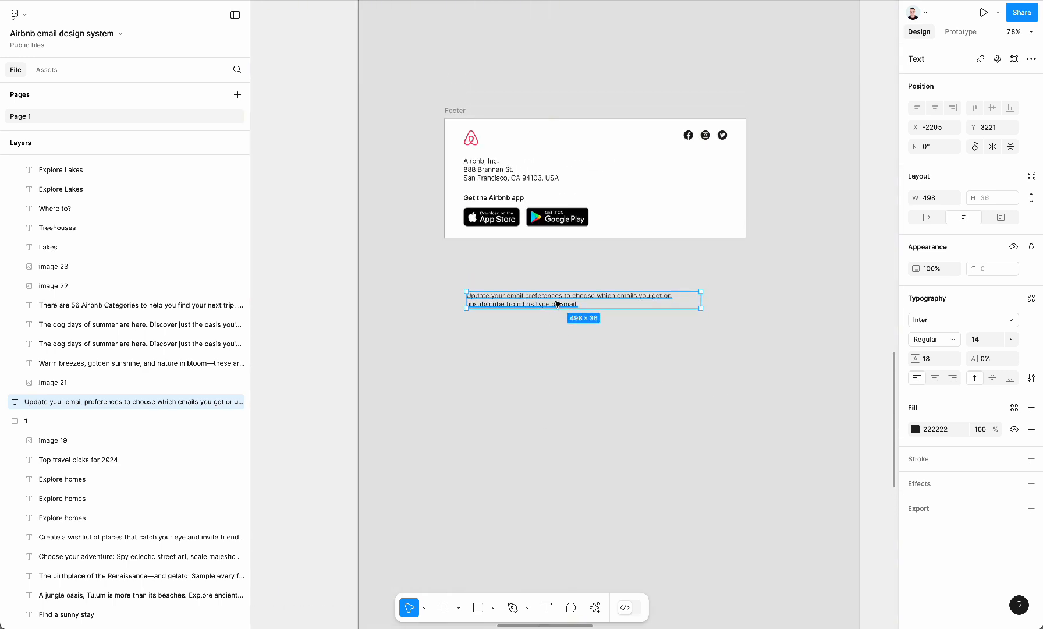
left_click(495, 170)
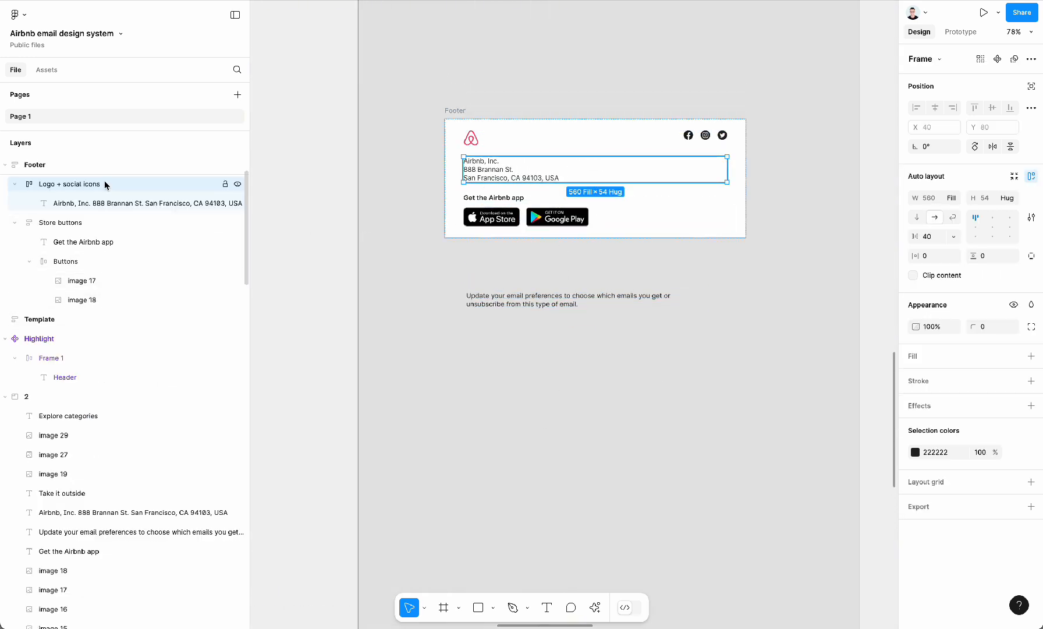
key("ctrl+d")
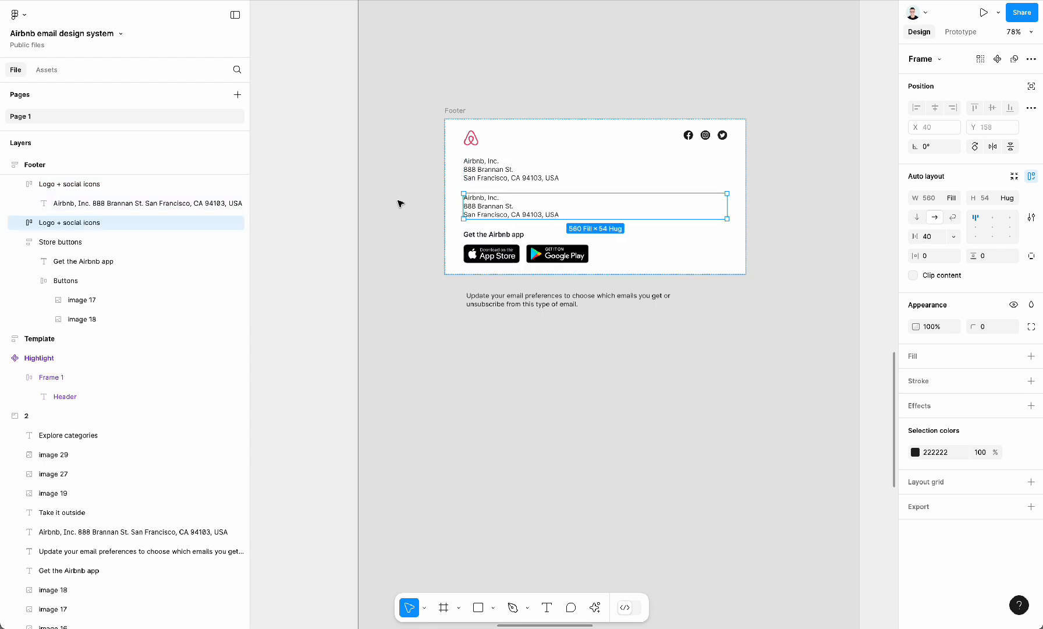
key("Down")
Replace the duplicated row's address with the email preferences text copied from below the Footer.
double_click(518, 300)
key("ctrl+c")
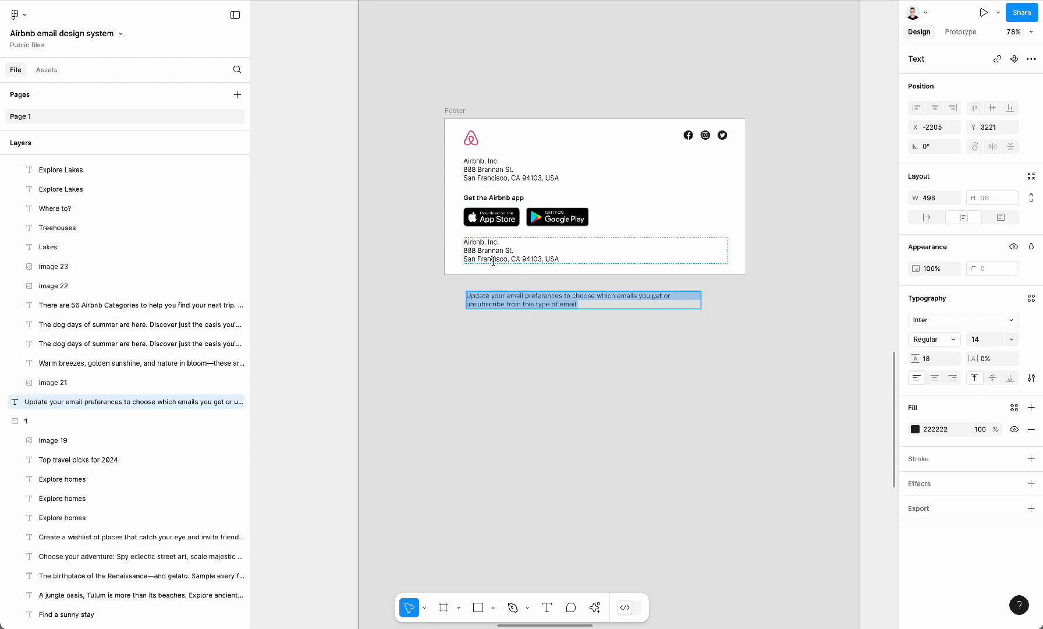
double_click(493, 261)
key("ctrl+v")
left_click(457, 412)
Delete the original email preferences text left outside the Footer.
left_click(518, 308)
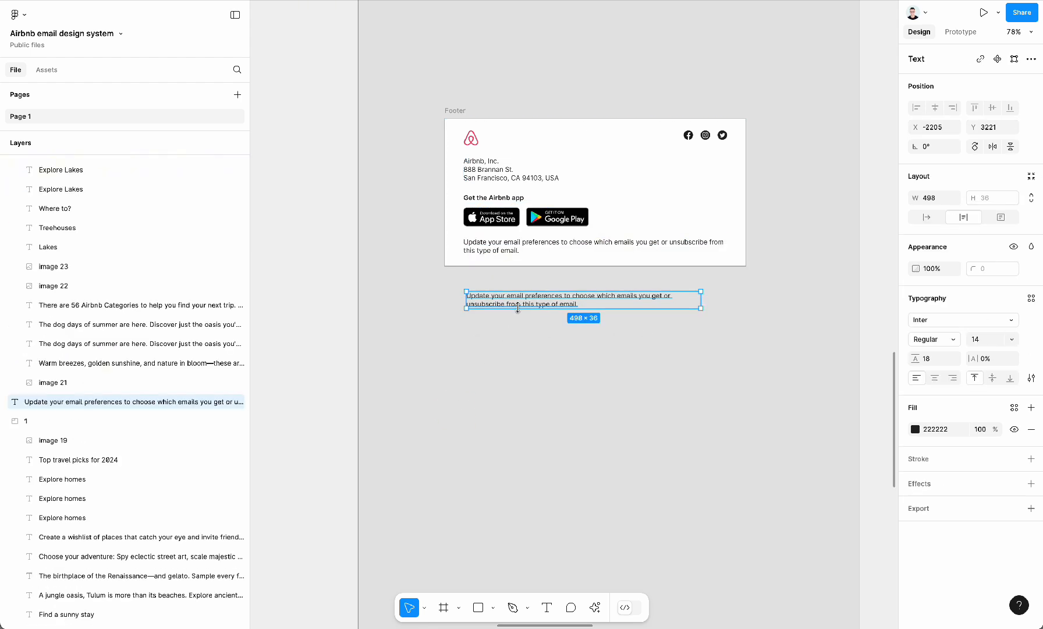
key("Delete")
left_click(510, 246)
left_click(494, 398)
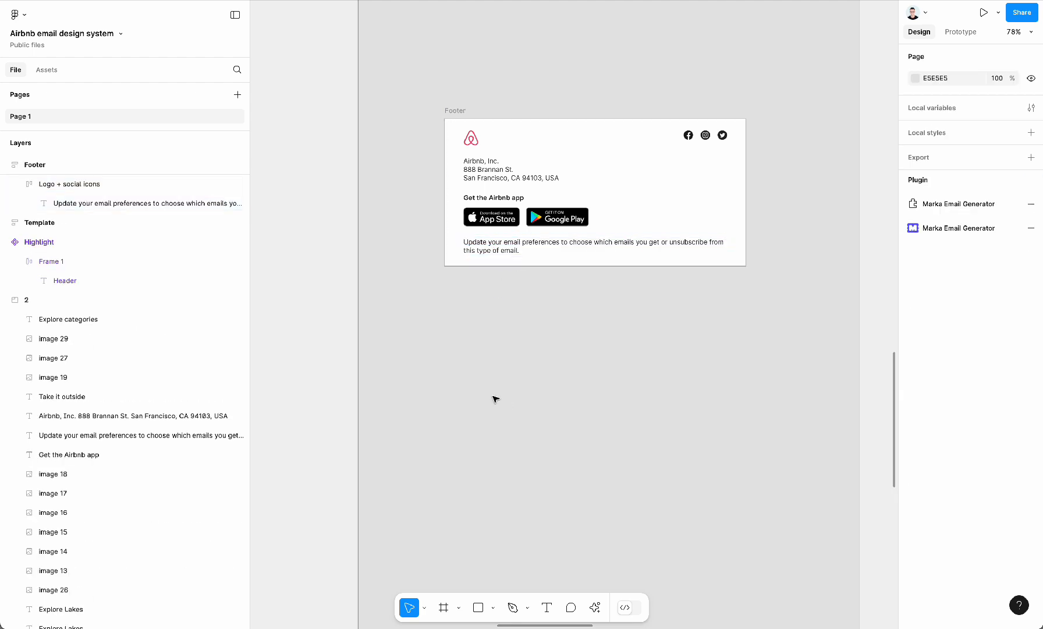
Examine the Footer's four rows in outline mode, and return to the normal view.
scroll(495, 398, "up", 2)
key("shift+o")
scroll(586, 306, "up", 2)
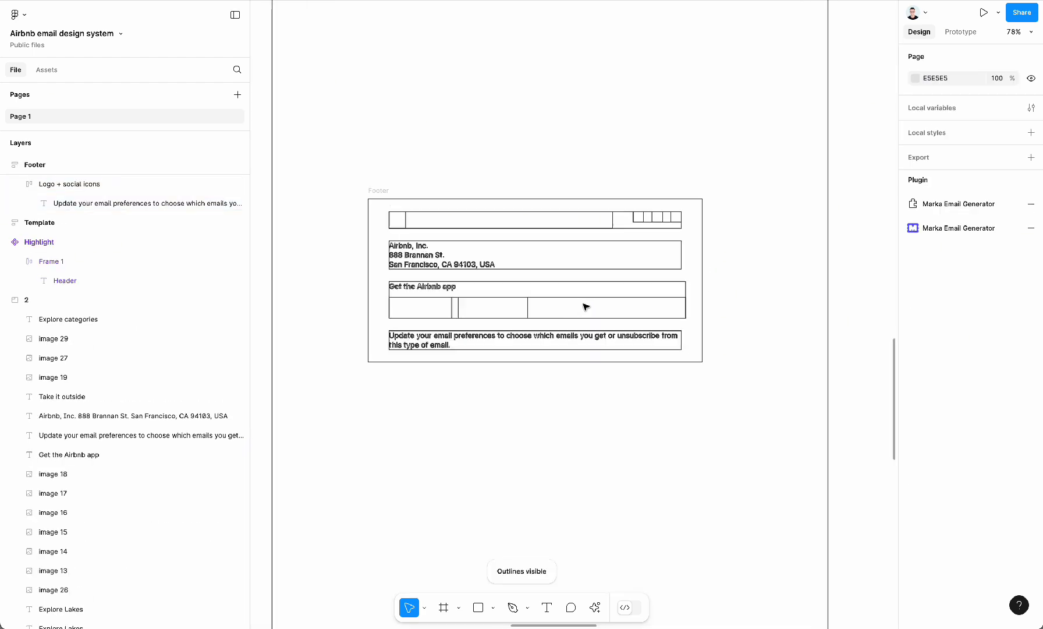
scroll(586, 307, "up", 3)
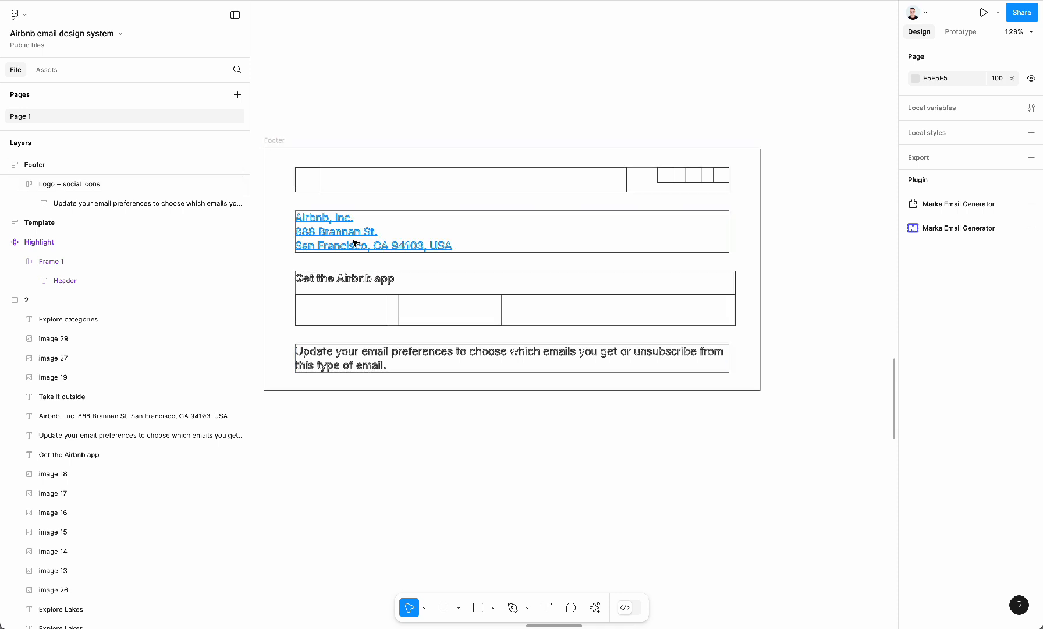
key("ctrl+y")
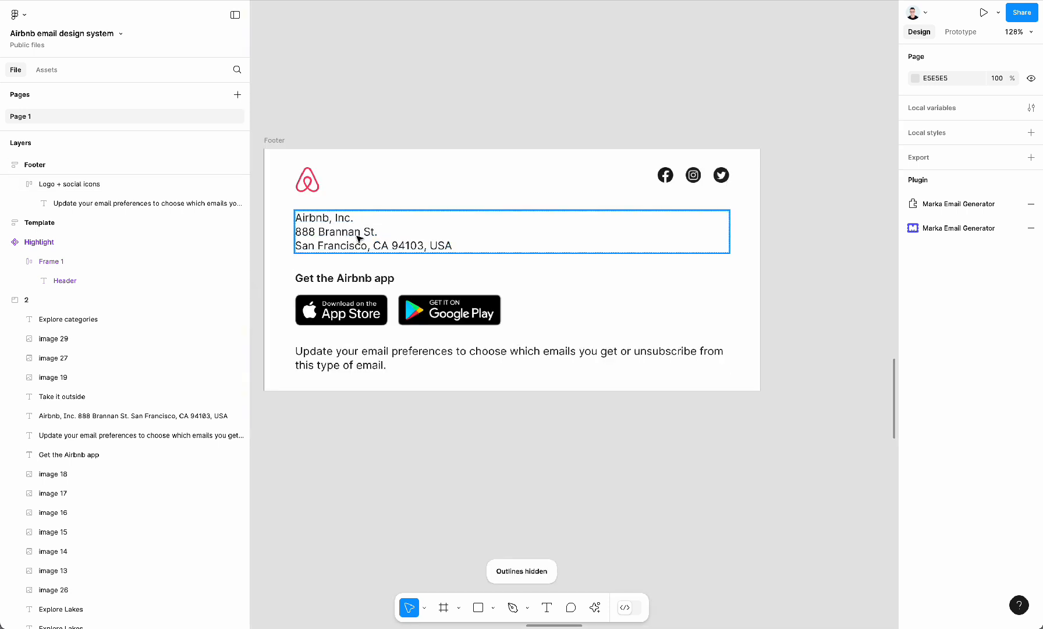
Shift the Footer up slightly and preview it with the Marka Email Generator plugin.
left_click(275, 140)
left_click_drag(286, 140, 338, 138)
scroll(338, 138, "down", 3)
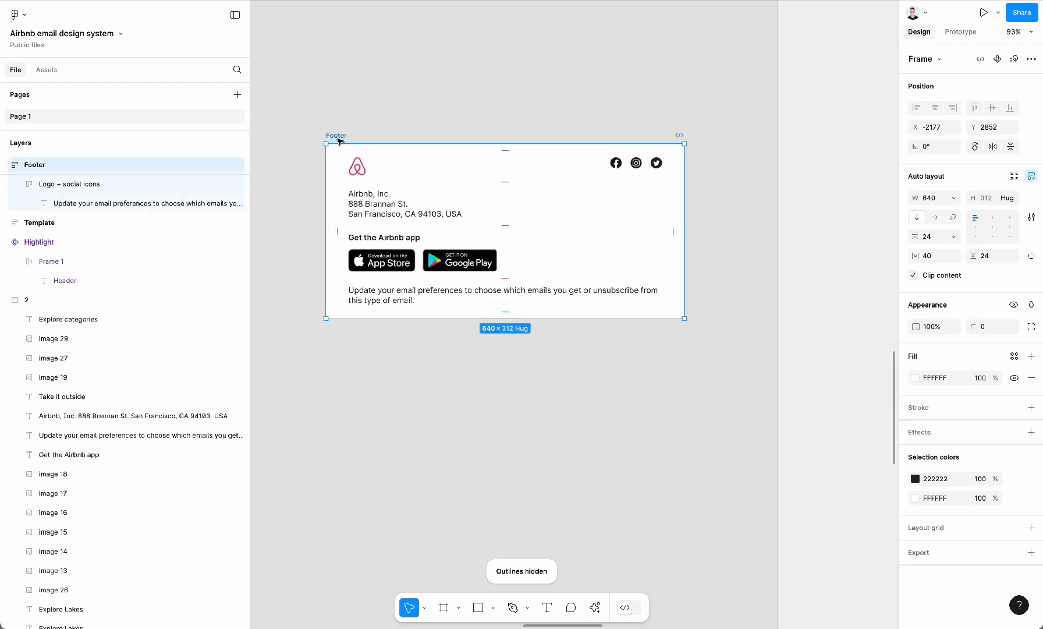
left_click(432, 78)
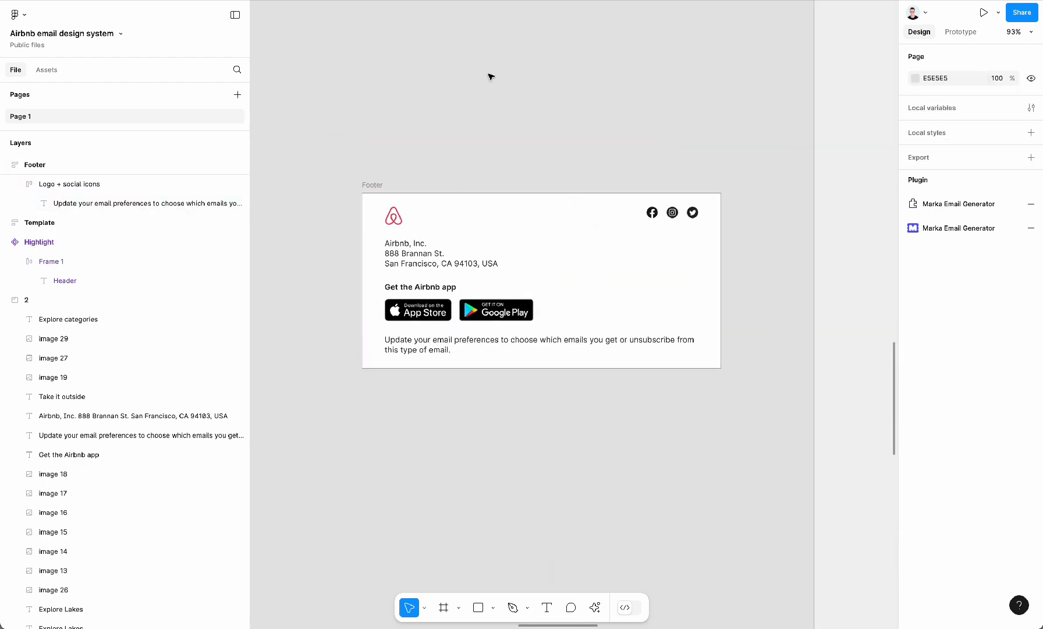
left_click(959, 228)
scroll(615, 94, "left", 1)
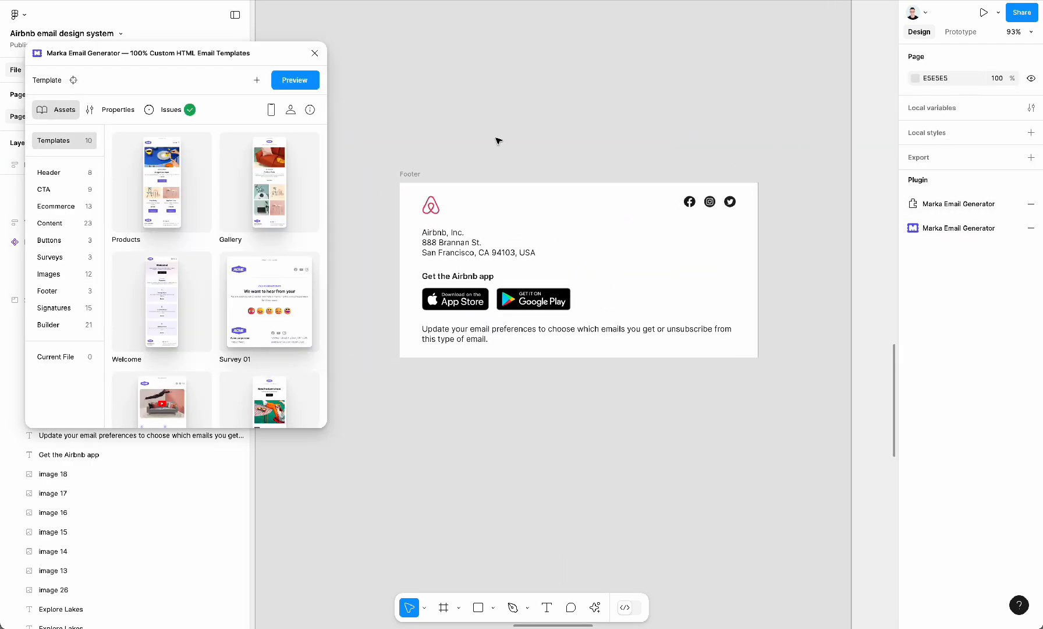
left_click_drag(410, 174, 411, 146)
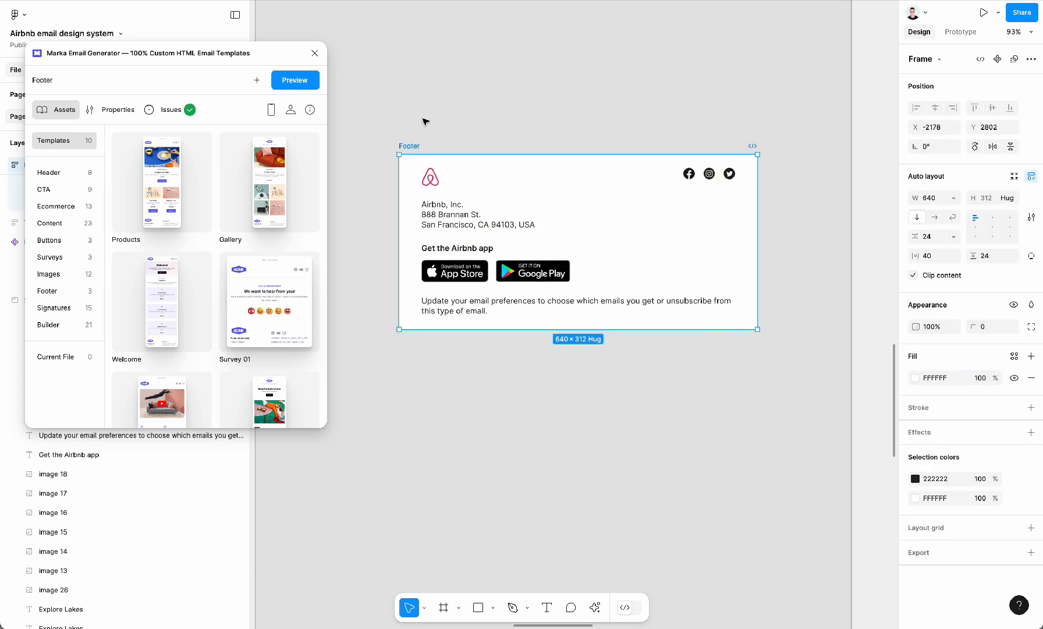
left_click_drag(410, 142, 409, 139)
left_click(296, 80)
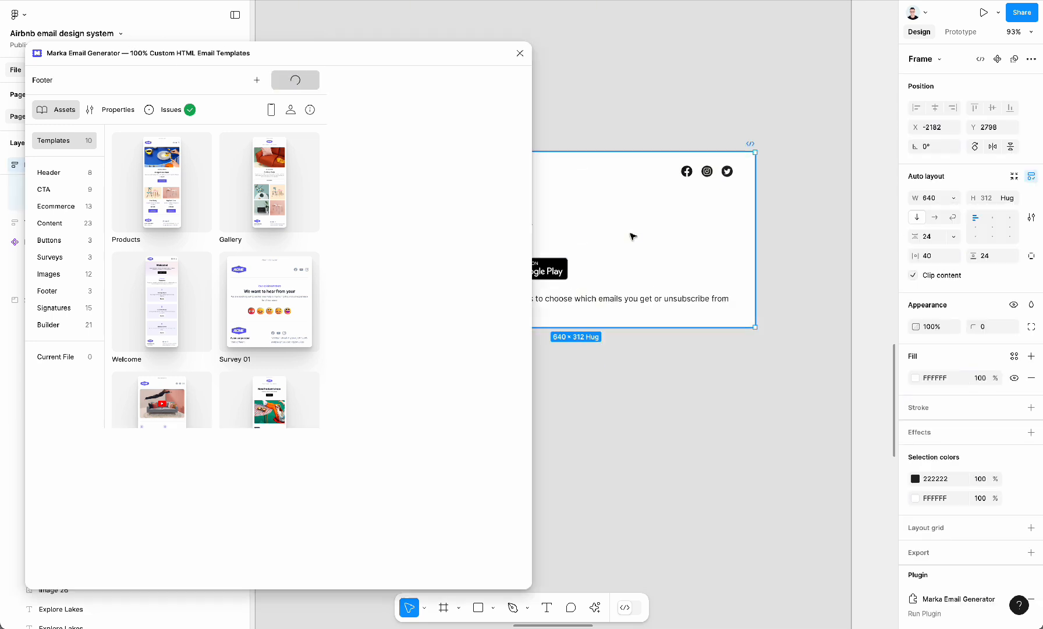
left_click_drag(525, 581, 488, 549)
left_click_drag(491, 553, 530, 593)
Close the preview, widen the Footer's social Icons frame to a fixed 132, and align its icons to the top right.
left_click(716, 174)
left_click(718, 176)
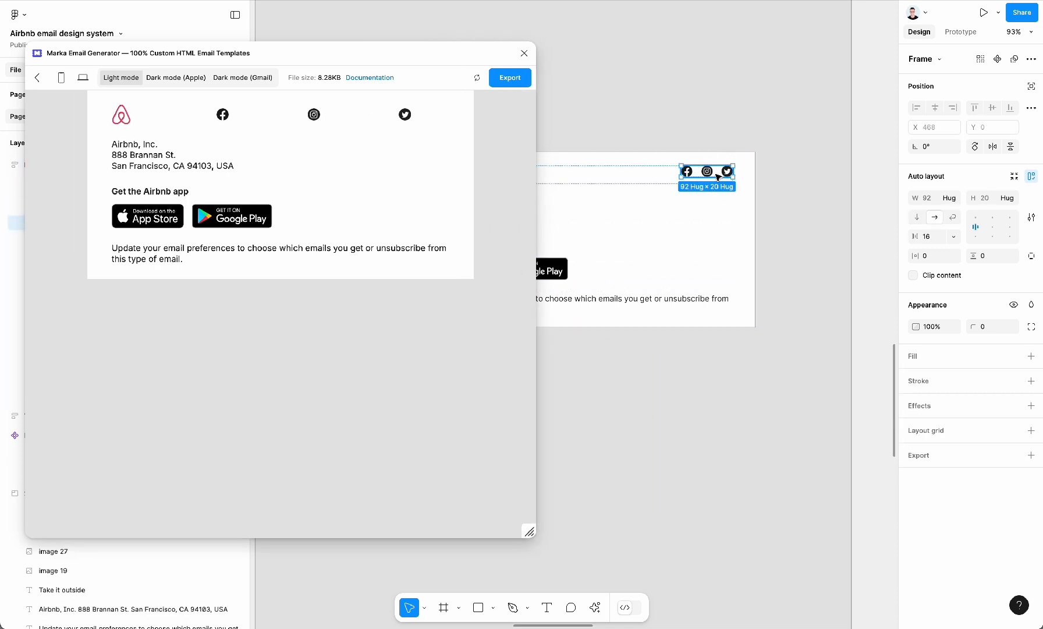
left_click(525, 54)
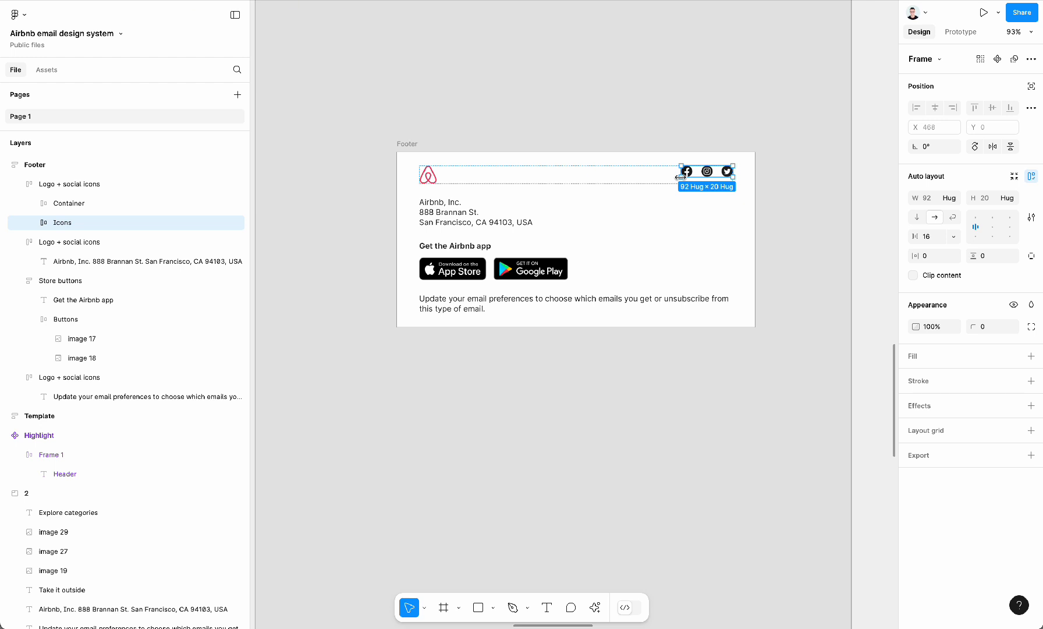
left_click_drag(681, 176, 661, 176)
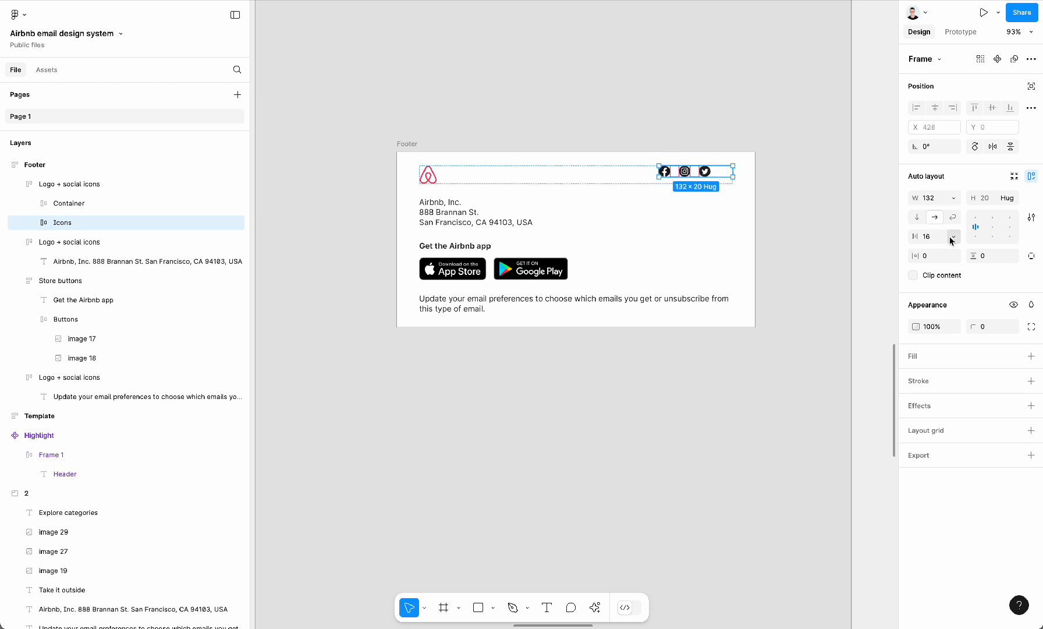
left_click(1010, 218)
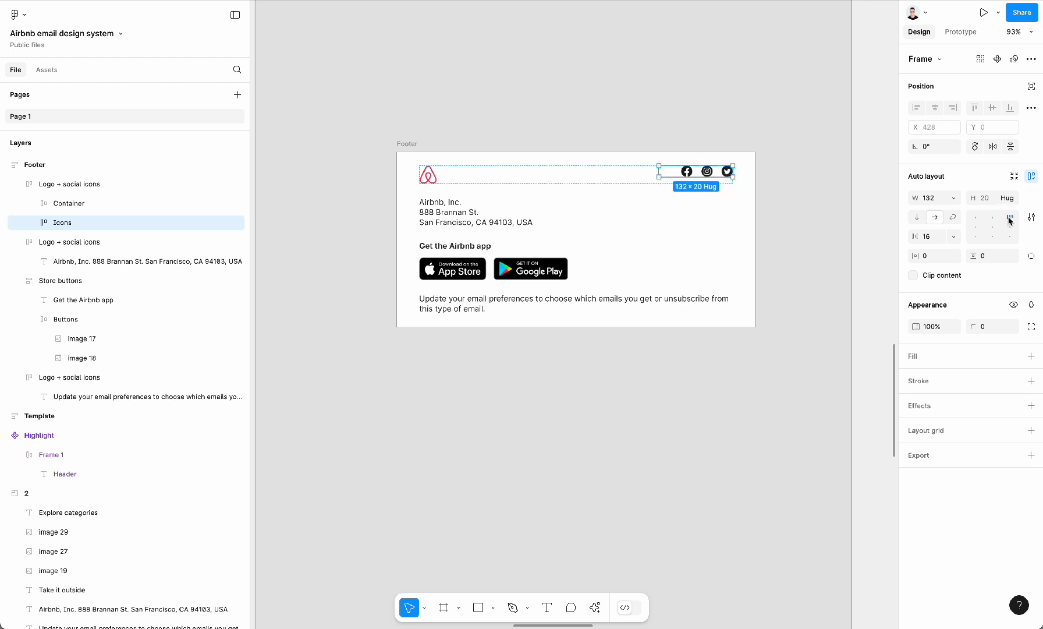
left_click(952, 199)
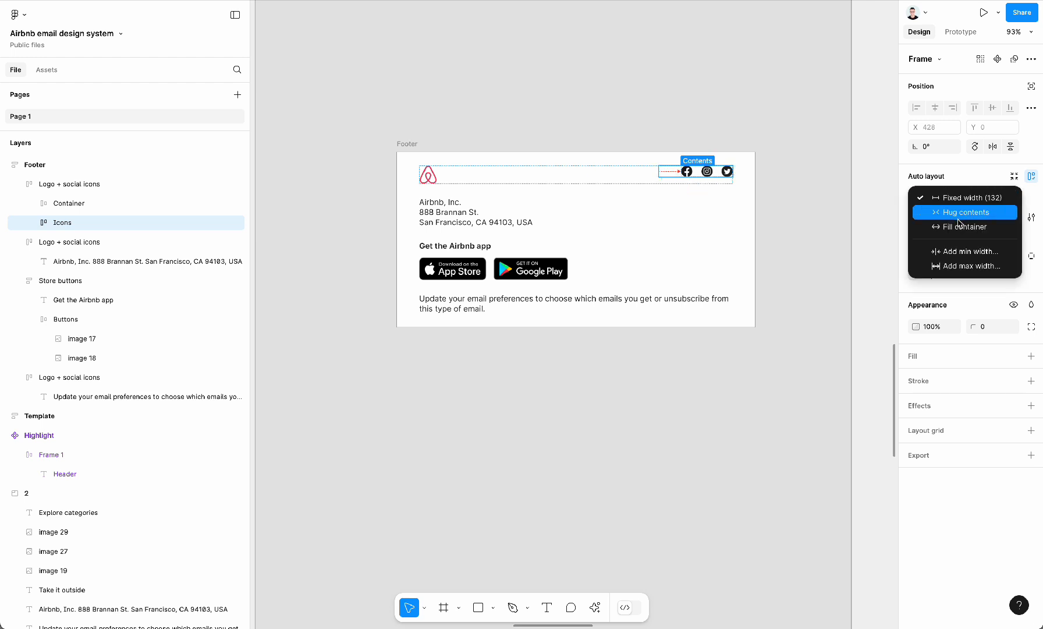
left_click(960, 213)
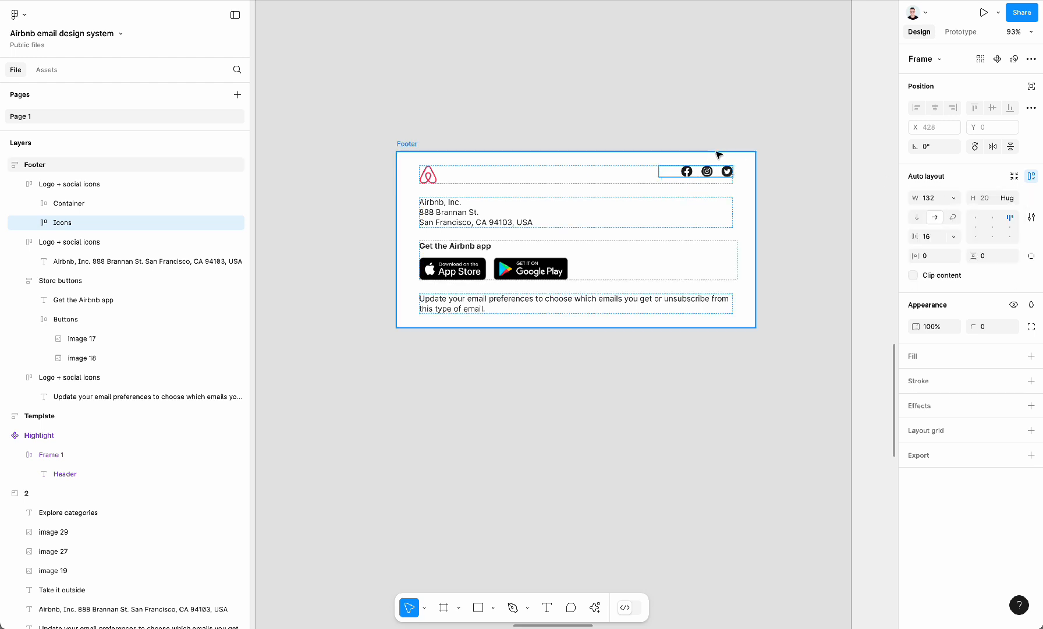
left_click(618, 123)
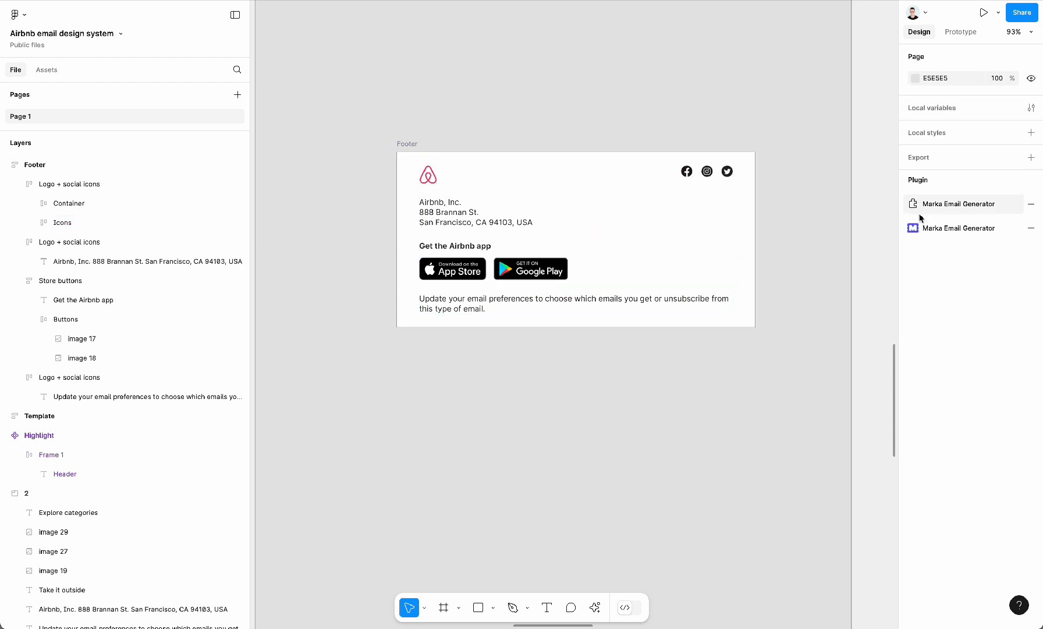
double_click(717, 177)
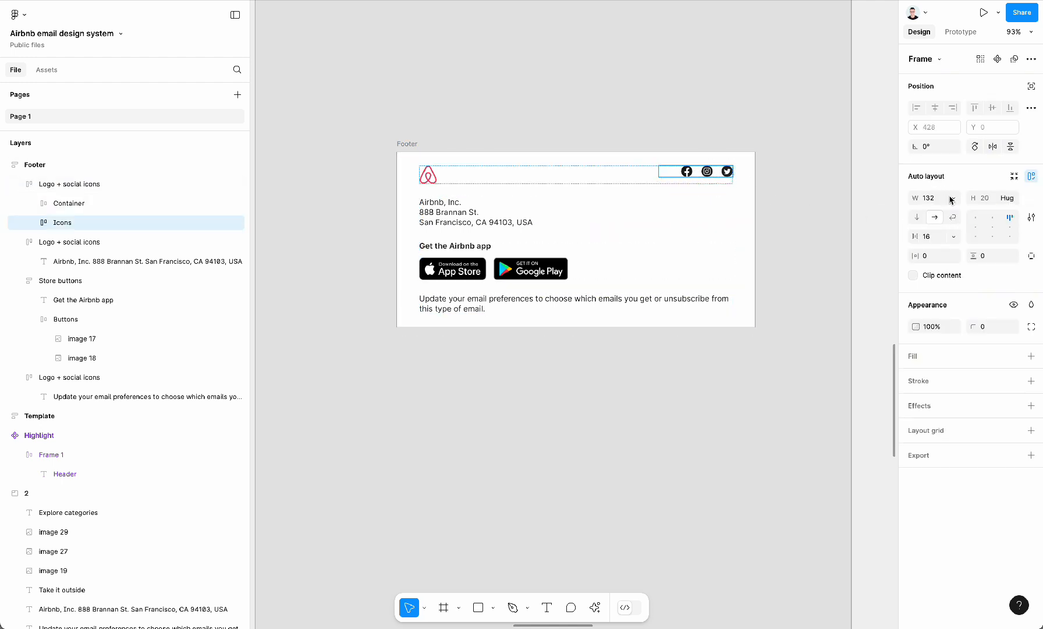
left_click(760, 110)
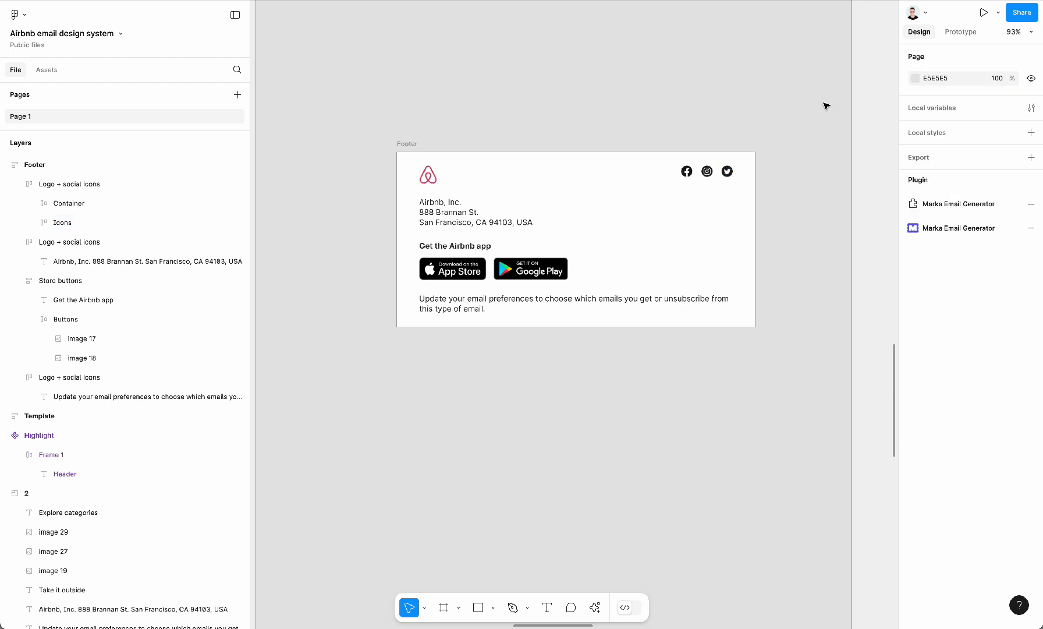
Preview the Footer again with Marka Email Generator and test its responsiveness at narrower and wider preview widths.
left_click(948, 229)
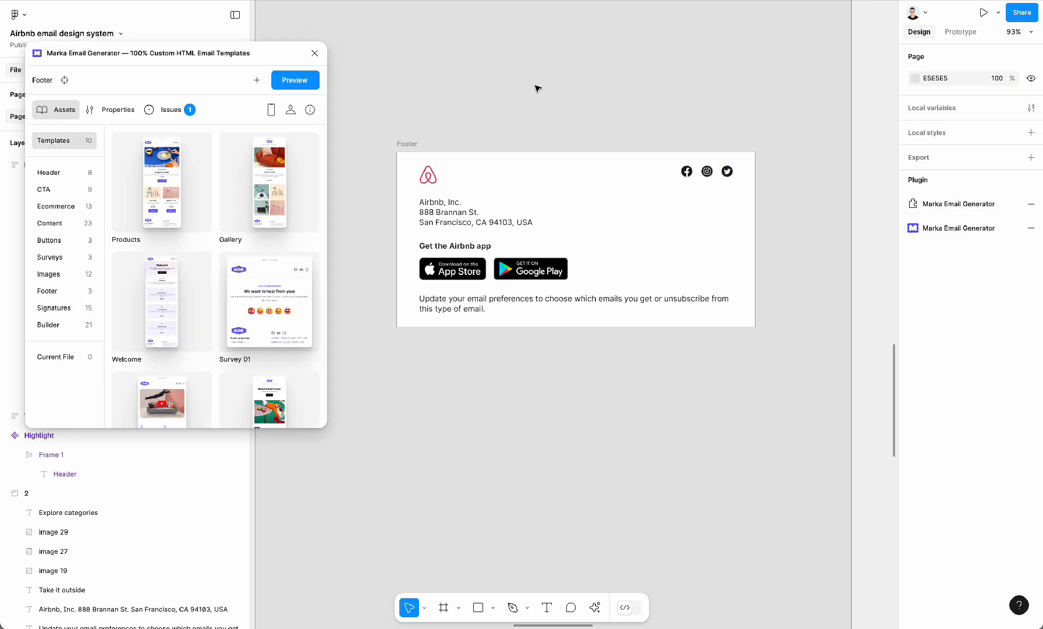
left_click(416, 144)
left_click(296, 80)
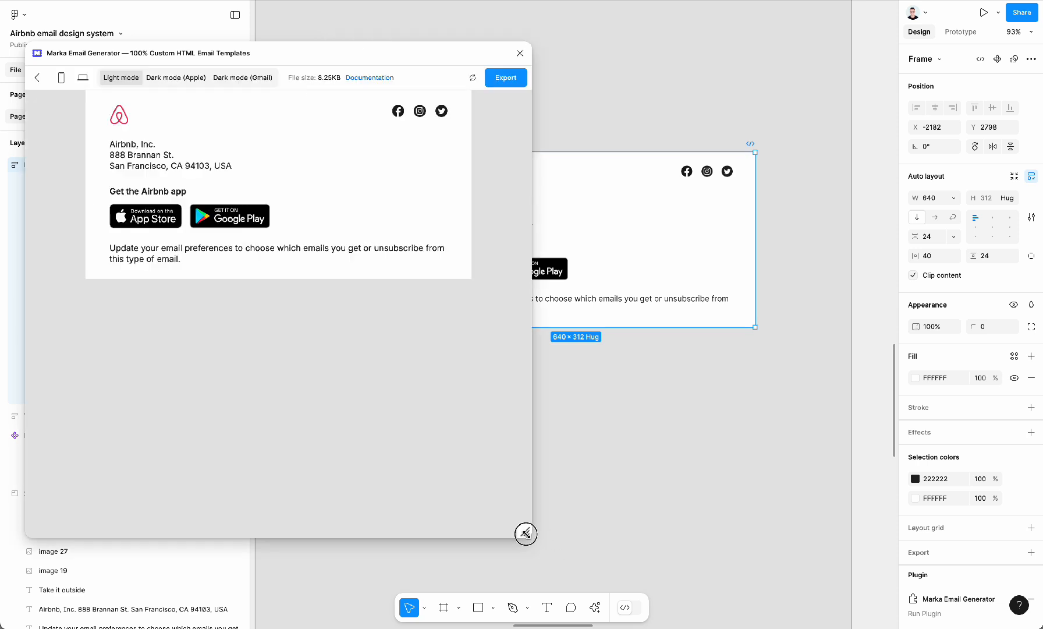
left_click_drag(526, 533, 341, 543)
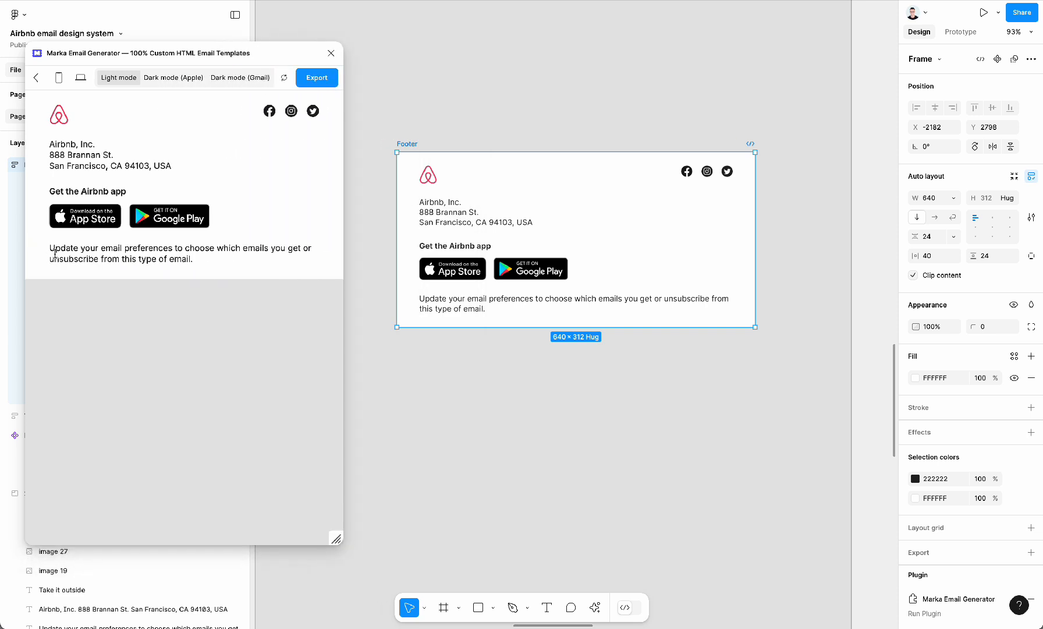
left_click_drag(55, 253, 151, 261)
left_click_drag(336, 538, 431, 532)
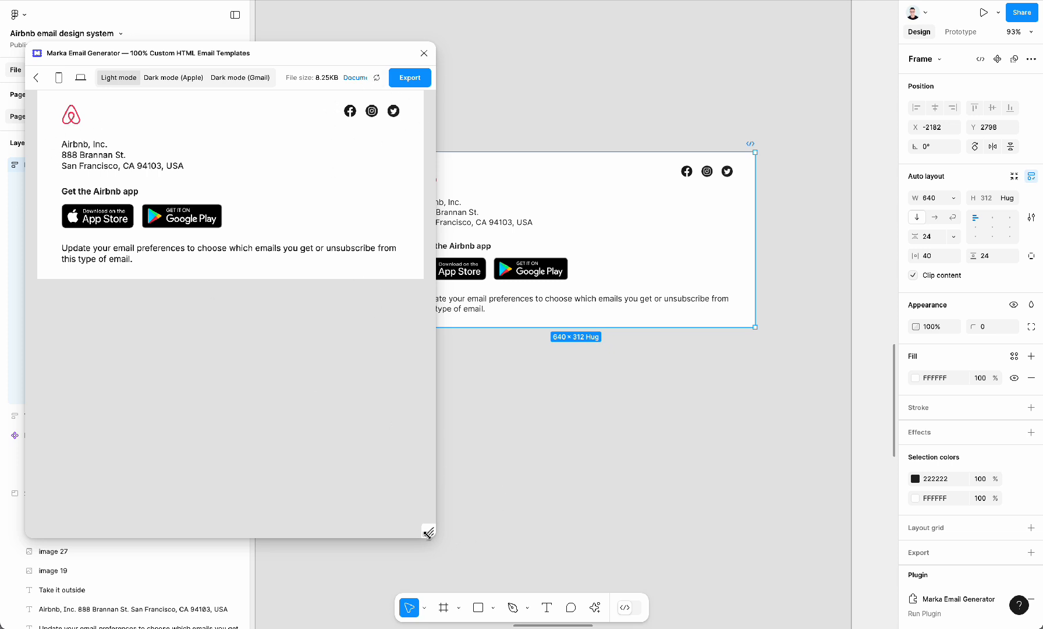
left_click_drag(428, 532, 422, 491)
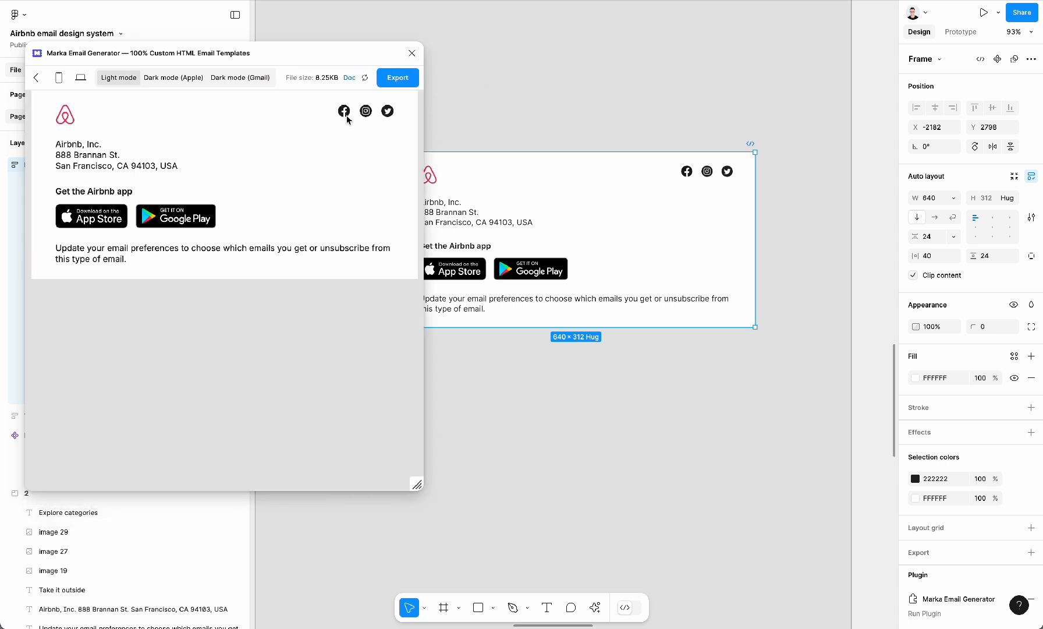
Check the Footer preview in Dark mode (Gmail), return to Light mode, and close the preview.
left_click(240, 81)
left_click(120, 79)
left_click(411, 53)
Move the Footer up on the canvas to Y 2728.
scroll(419, 192, "up", 3)
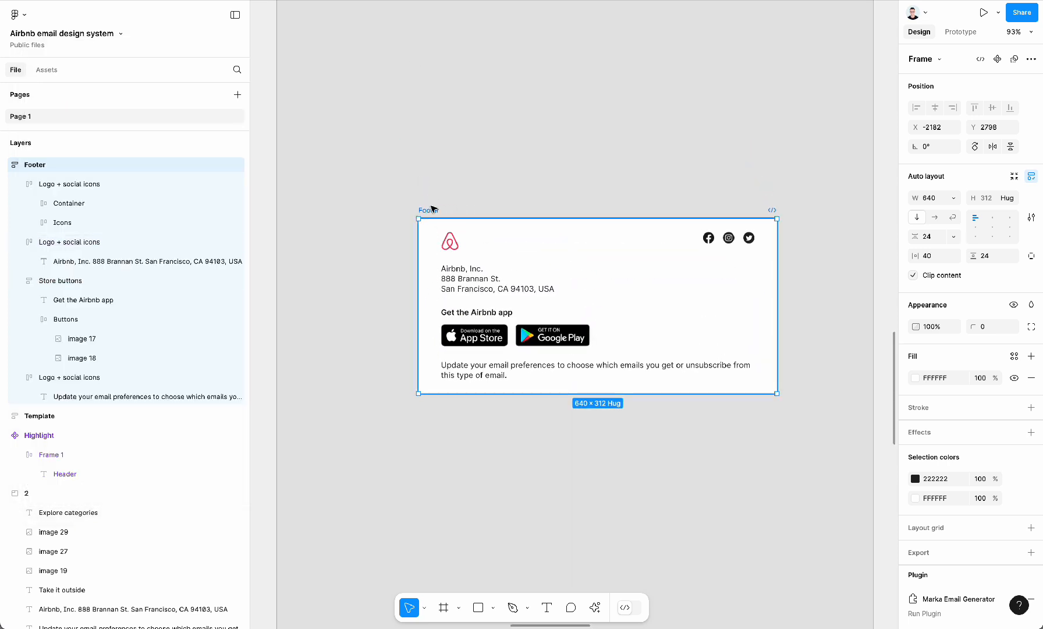
left_click_drag(428, 208, 429, 177)
left_click(478, 129)
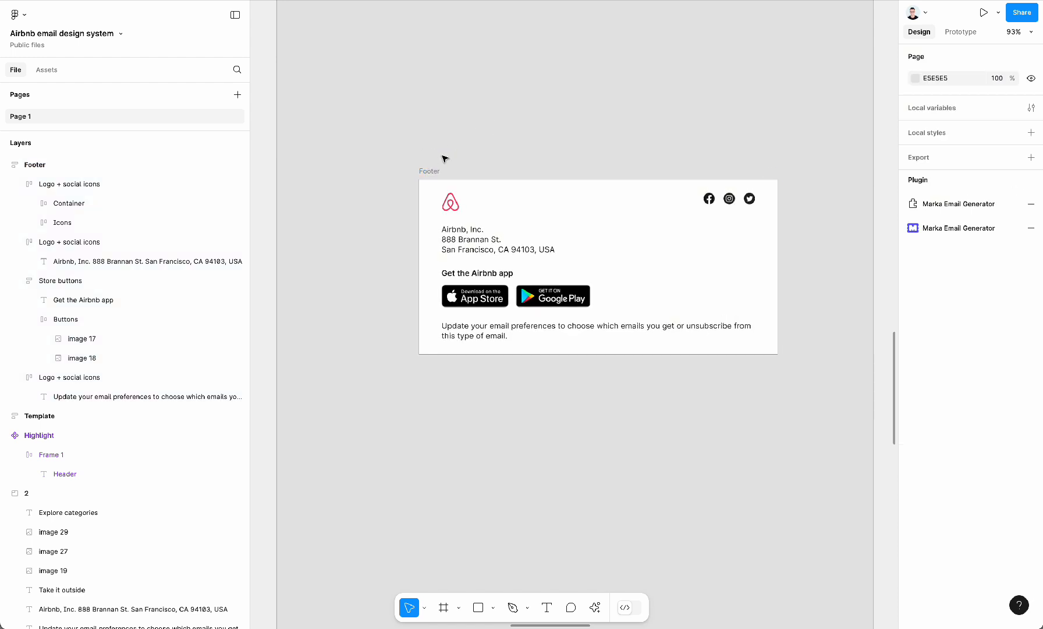
left_click(428, 172)
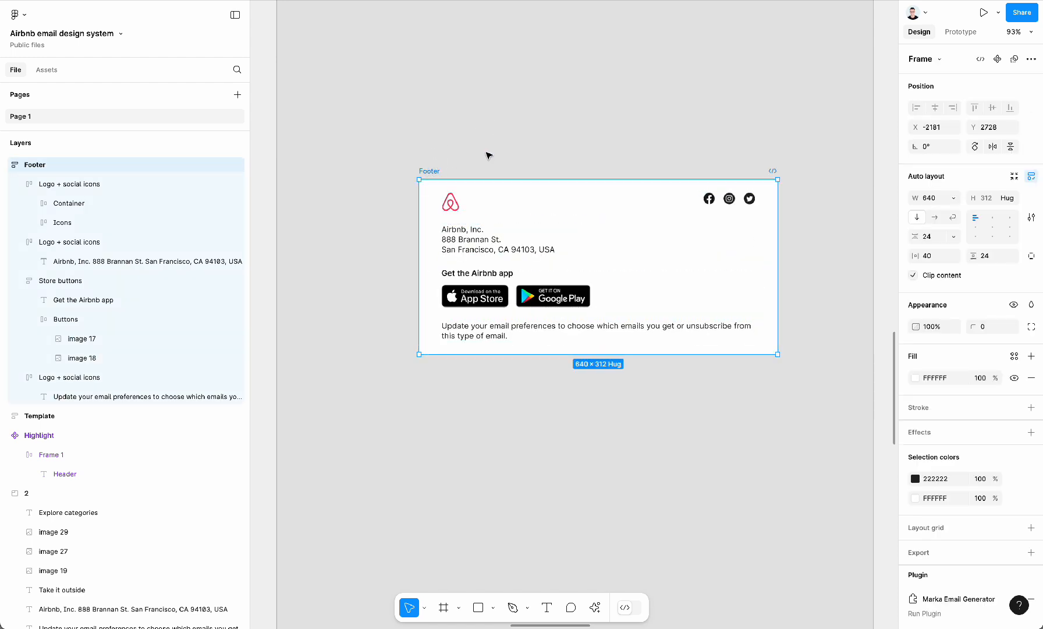
left_click_drag(430, 172, 432, 172)
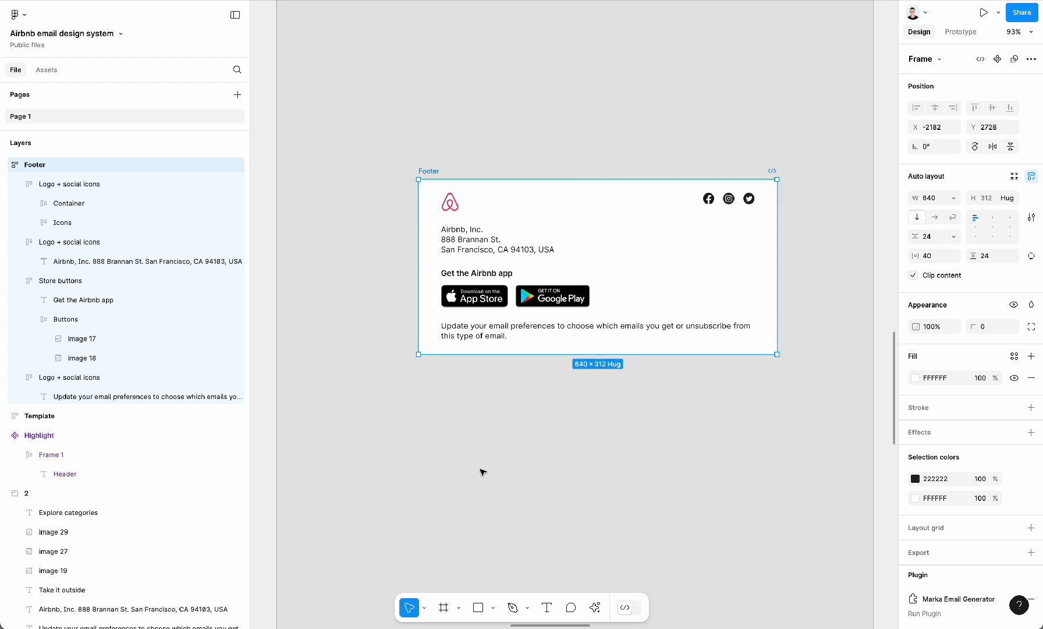
Convert the Footer into a component and move it to the empty canvas left of the email design sections.
right_click(435, 176)
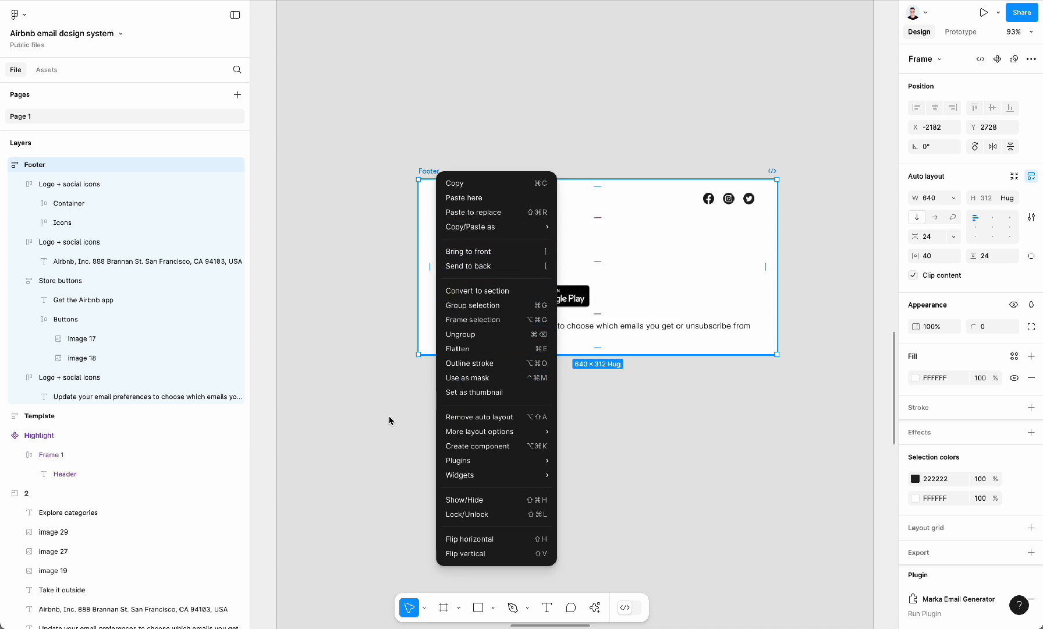
left_click(472, 448)
scroll(531, 256, "down", 5)
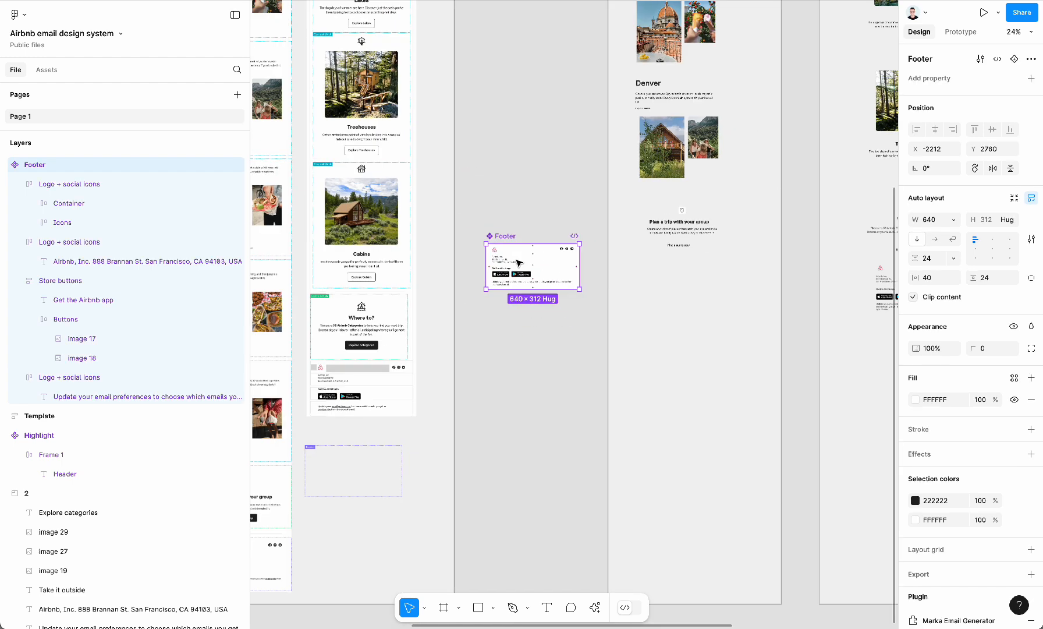
left_click_drag(517, 260, 297, 243)
scroll(627, 238, "down", 1)
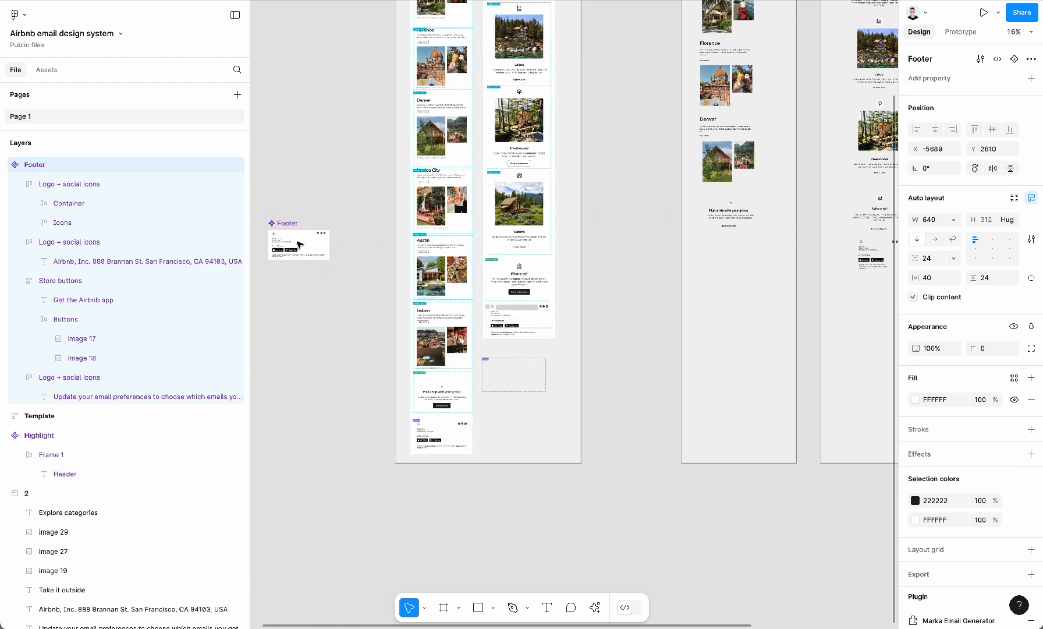
Move the Call to action highlight off the "Plan a trip with your group" section onto the empty canvas beside the screenshots.
scroll(298, 244, "up", 2)
scroll(536, 422, "down", 3)
scroll(535, 422, "up", 3)
scroll(535, 421, "left", 1)
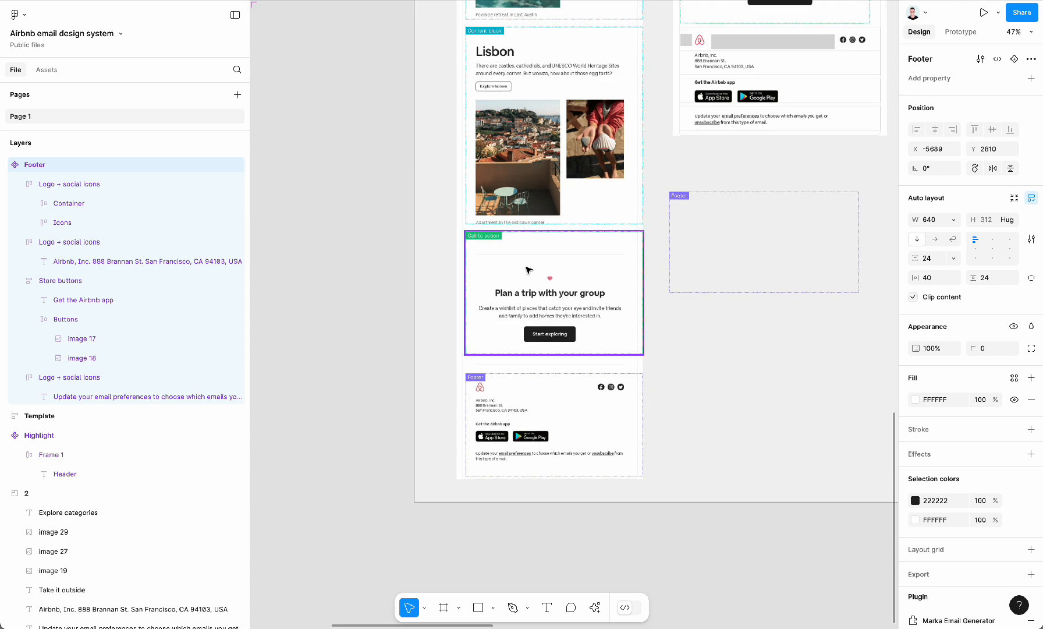
scroll(529, 270, "up", 3)
scroll(559, 285, "down", 4)
left_click_drag(582, 288, 361, 291)
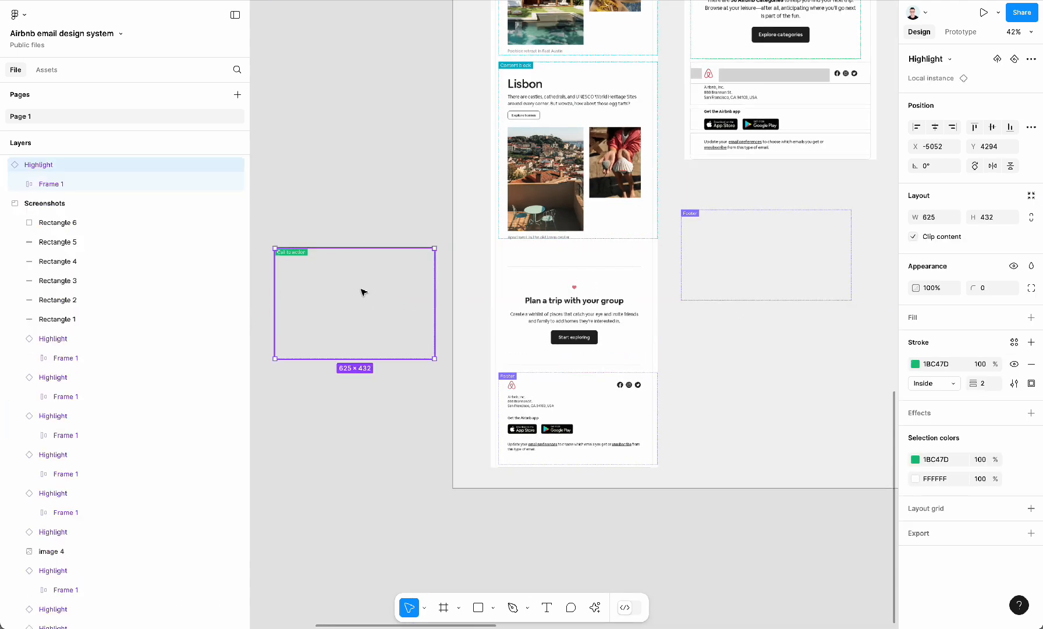
scroll(591, 291, "right", 2)
scroll(547, 310, "up", 3)
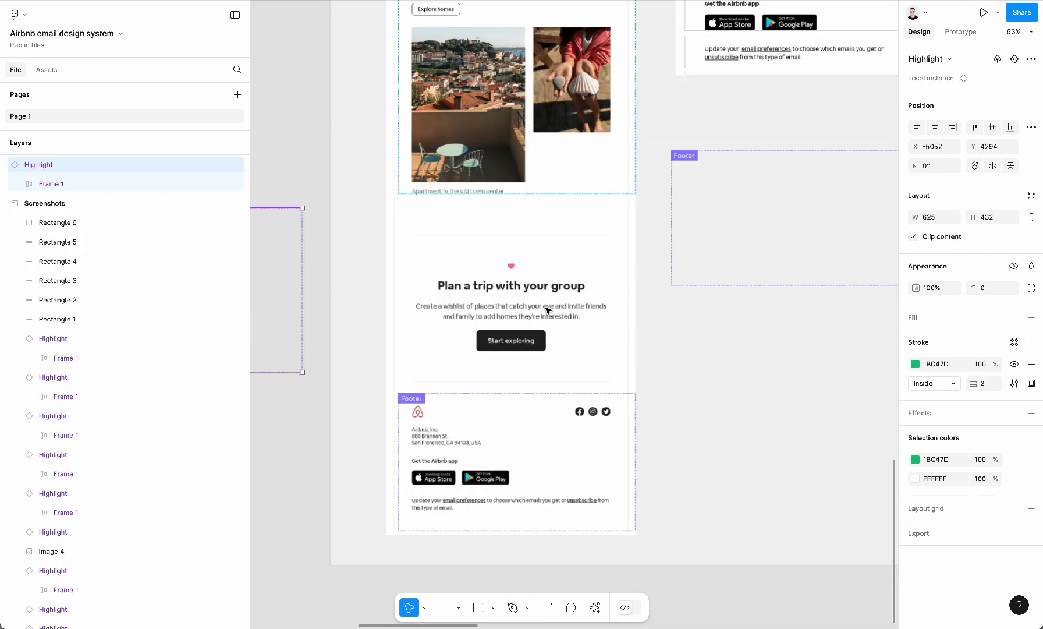
Select the heart icon, "Plan a trip with your group" heading and wishlist paragraph together and move them below the Footer component.
scroll(547, 310, "down", 3)
scroll(547, 310, "right", 10)
scroll(547, 310, "up", 3)
scroll(547, 310, "left", 2)
scroll(559, 202, "up", 3)
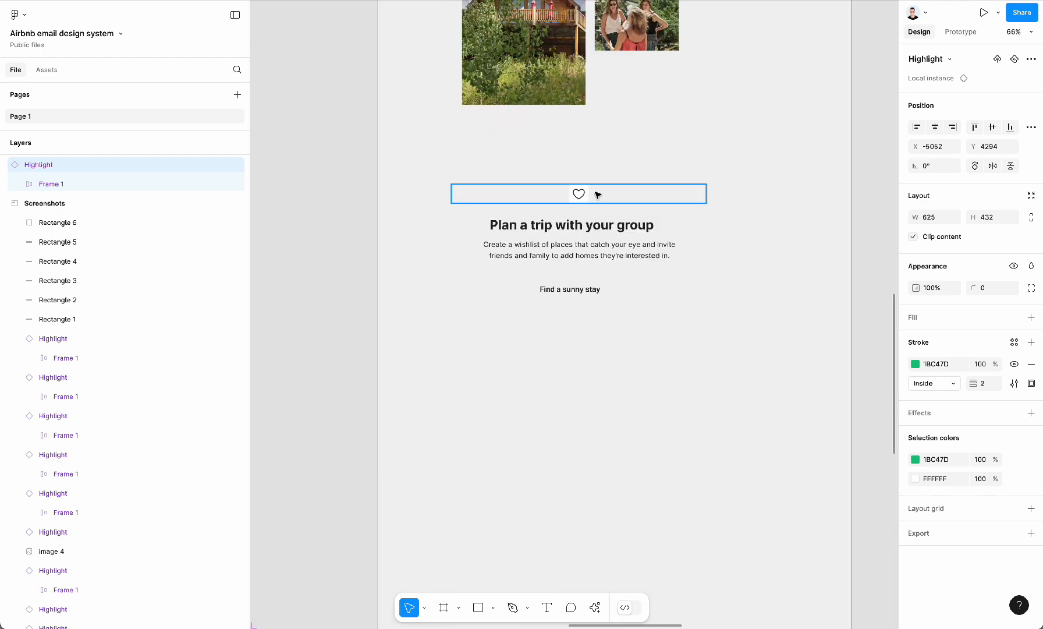
left_click(597, 193)
left_click(564, 226)
left_click(563, 255)
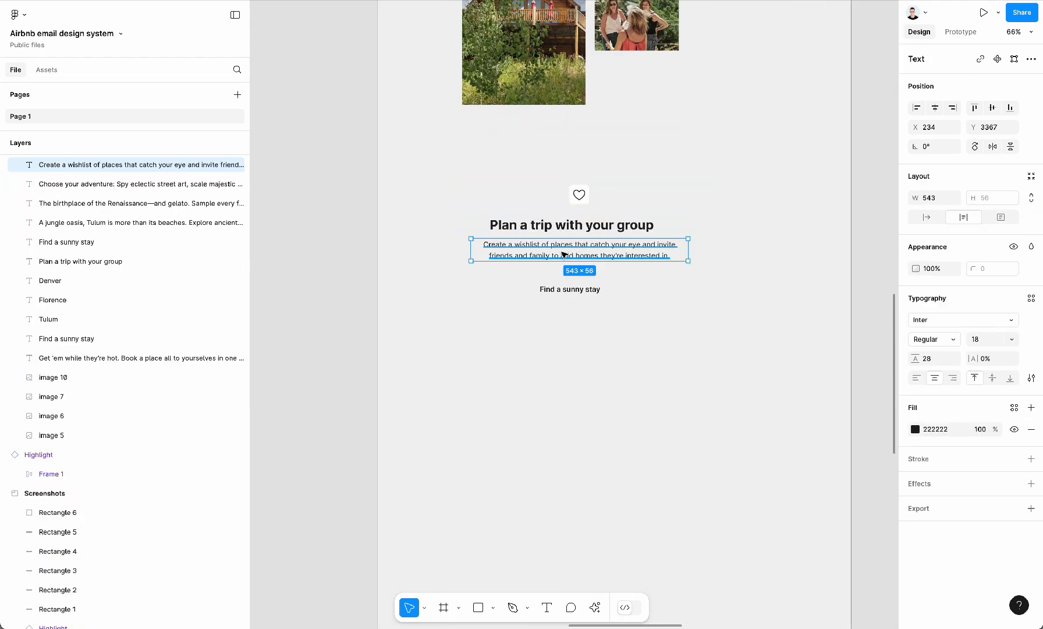
left_click_drag(447, 270, 687, 139)
scroll(607, 225, "down", 5)
scroll(608, 225, "left", 2)
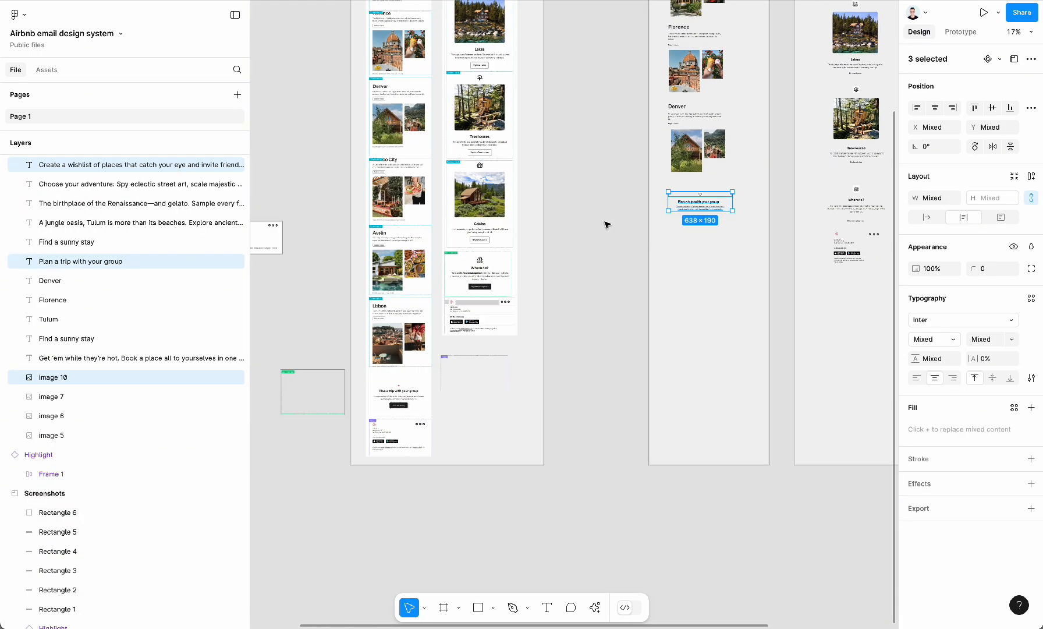
scroll(606, 225, "left", 2)
left_click_drag(750, 203, 313, 272)
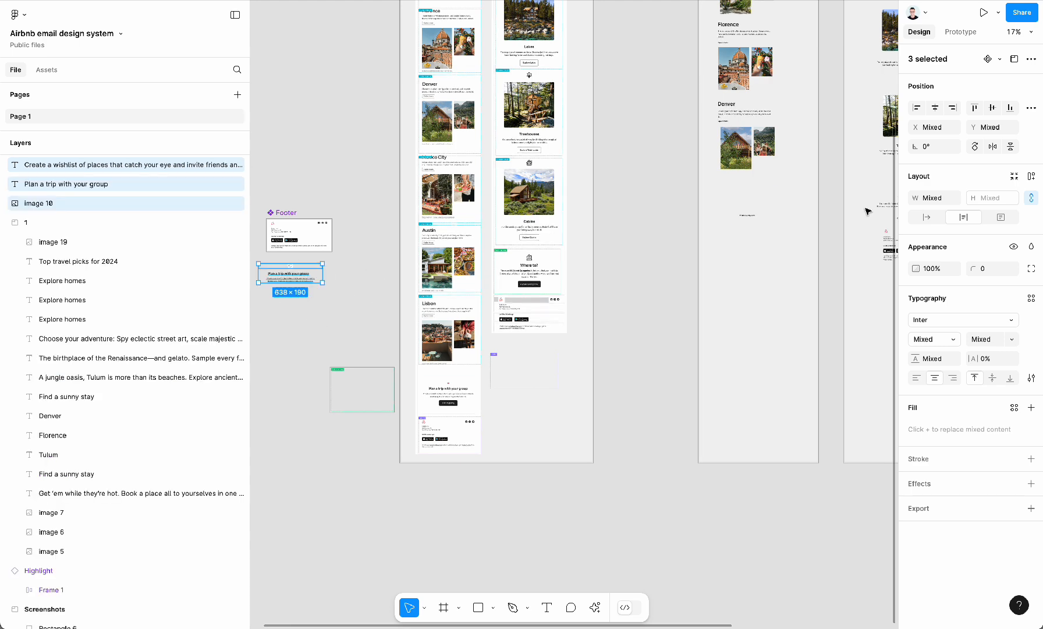
Move the remaining "Find a sunny stay" text from its email design to just below the relocated wishlist paragraph.
left_click(750, 215)
scroll(754, 216, "up", 3)
scroll(741, 216, "down", 3)
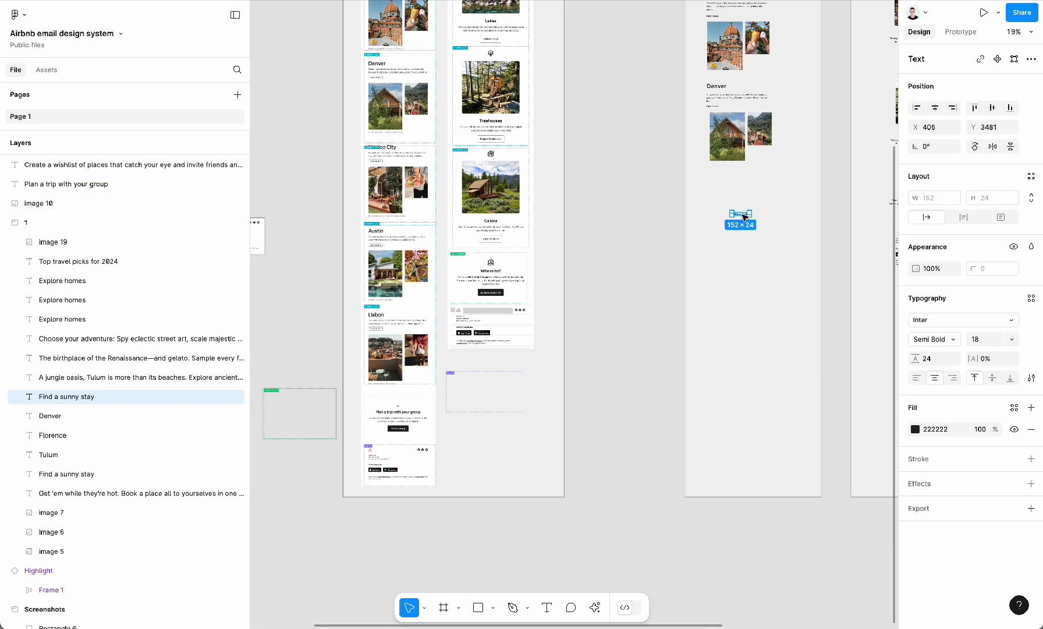
left_click_drag(741, 216, 302, 309)
scroll(302, 309, "left", 3)
scroll(459, 265, "up", 4)
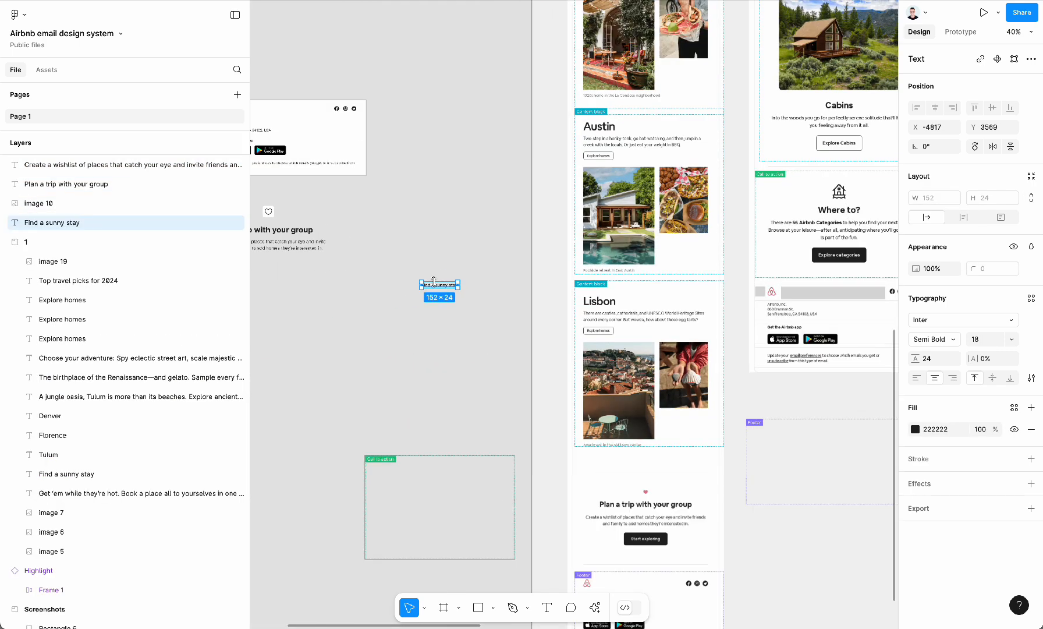
left_click_drag(436, 280, 289, 279)
Move the "Find a sunny stay" text to open canvas near the Call to action highlight and reword it as "Start exploring".
scroll(717, 518, "down", 5)
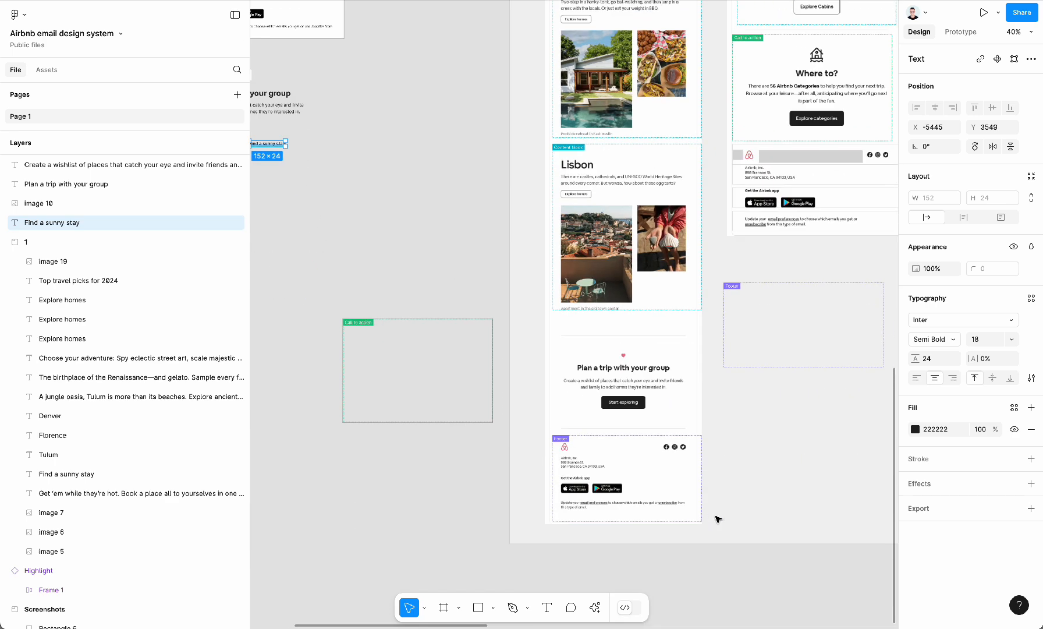
scroll(510, 285, "up", 3)
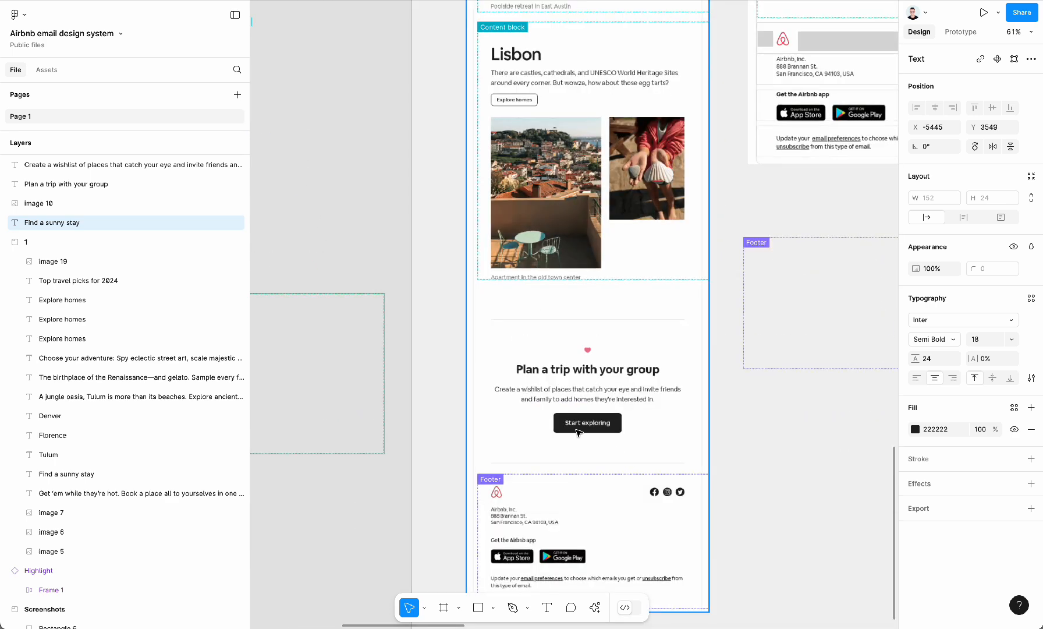
scroll(578, 432, "left", 10)
scroll(578, 432, "up", 3)
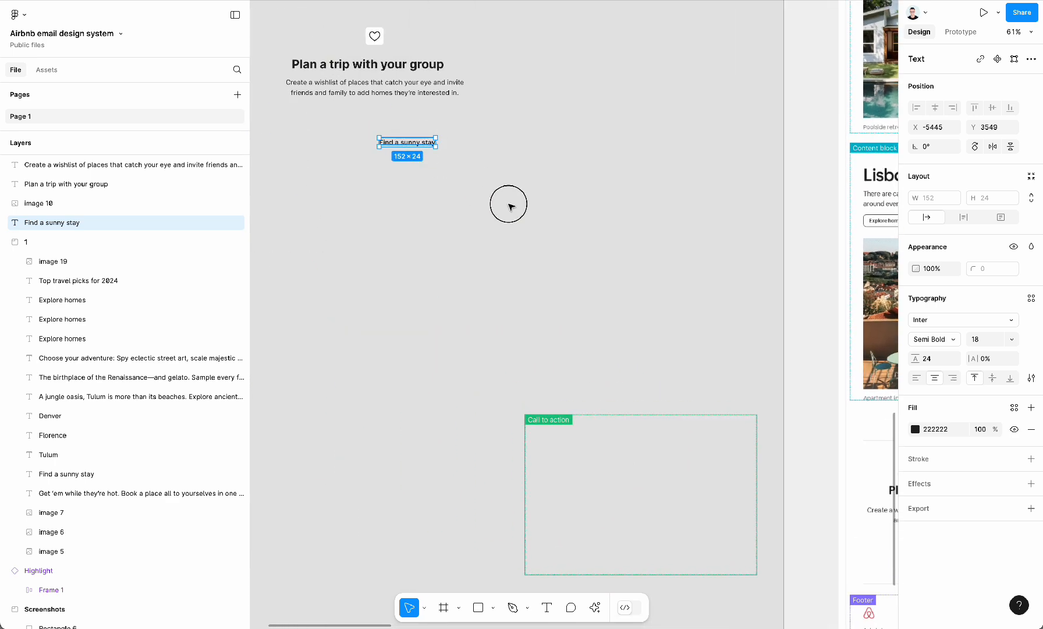
left_click_drag(508, 203, 513, 210)
scroll(513, 209, "right", 5)
scroll(513, 210, "down", 2)
scroll(512, 209, "left", 2)
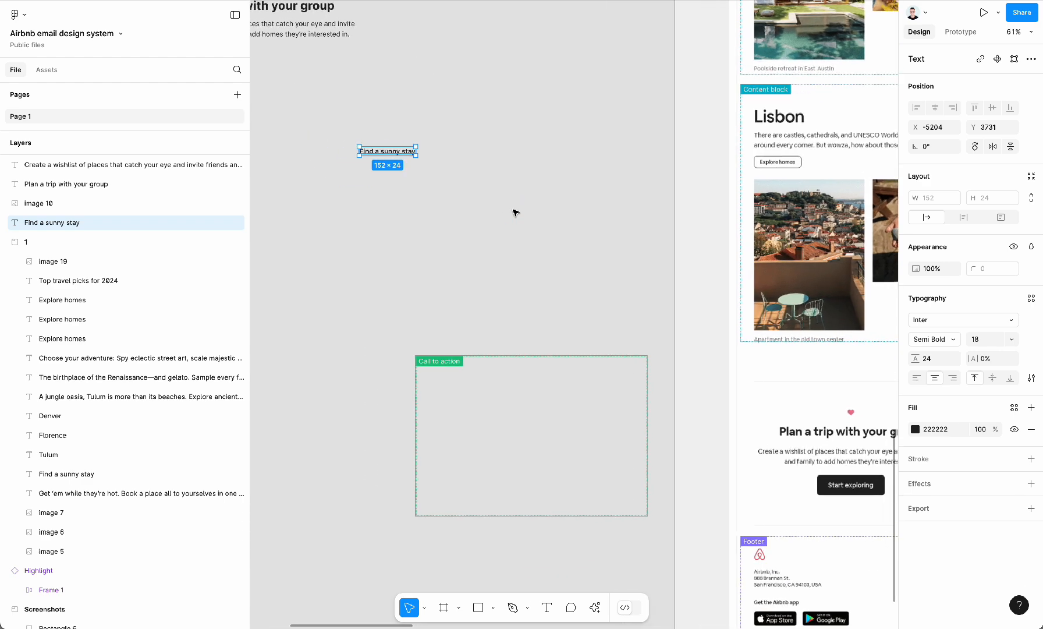
scroll(515, 212, "left", 1)
key("Return")
type("Start e")
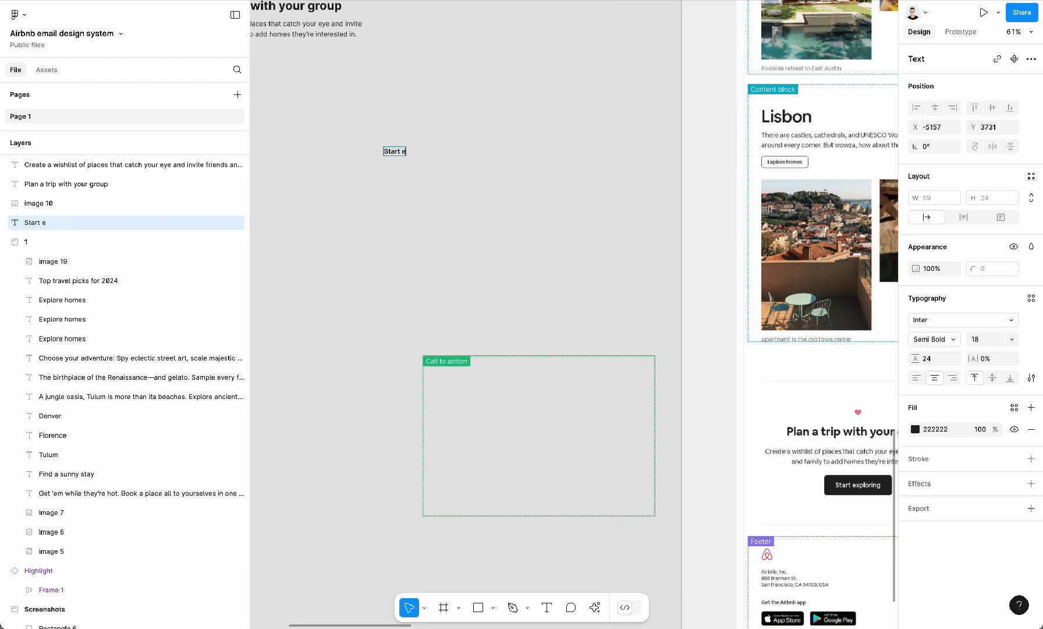
type("xploring")
key("Escape")
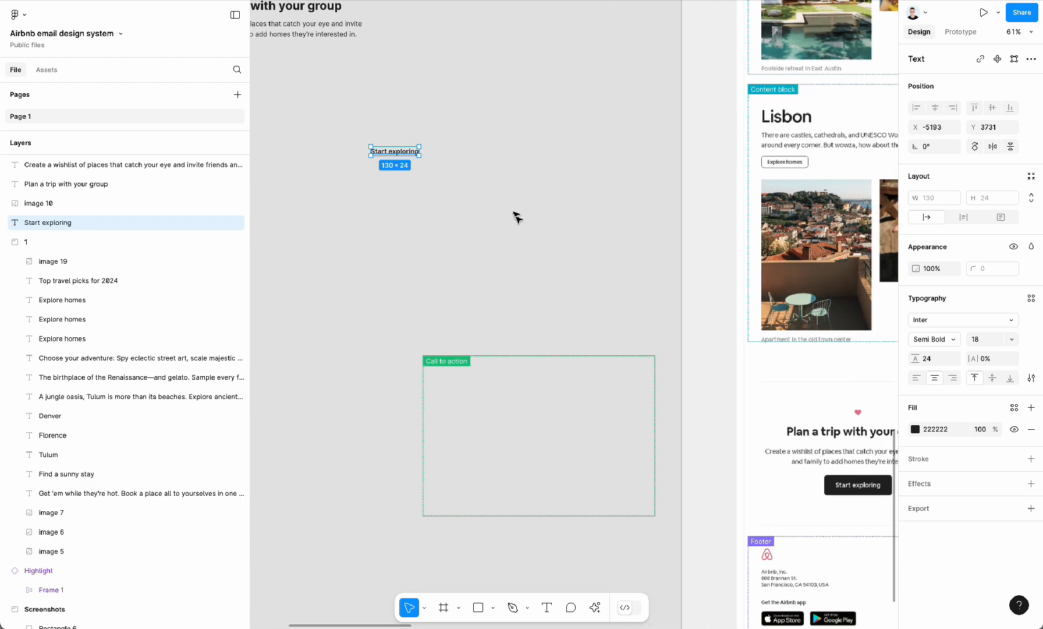
Wrap the "Start exploring" text in an auto layout frame and rename the frame Button.
key("shift+a")
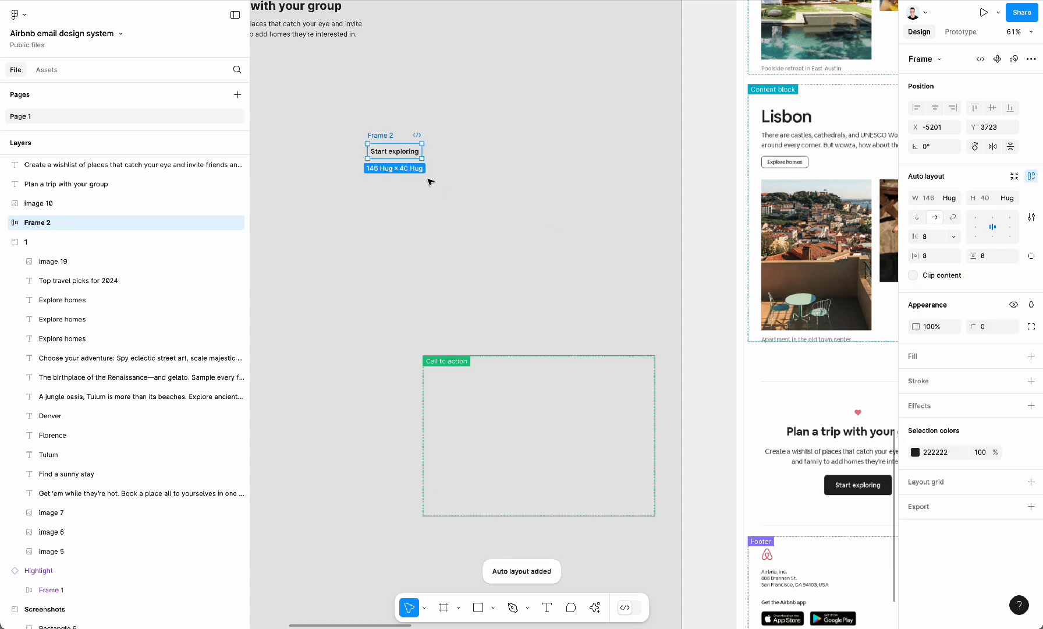
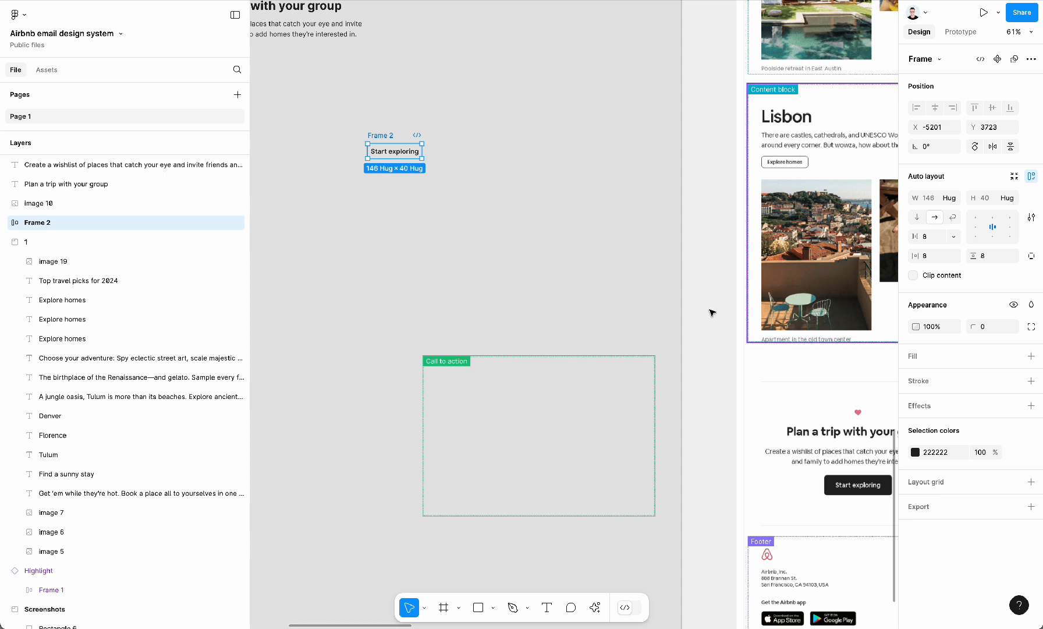
key("ctrl+r")
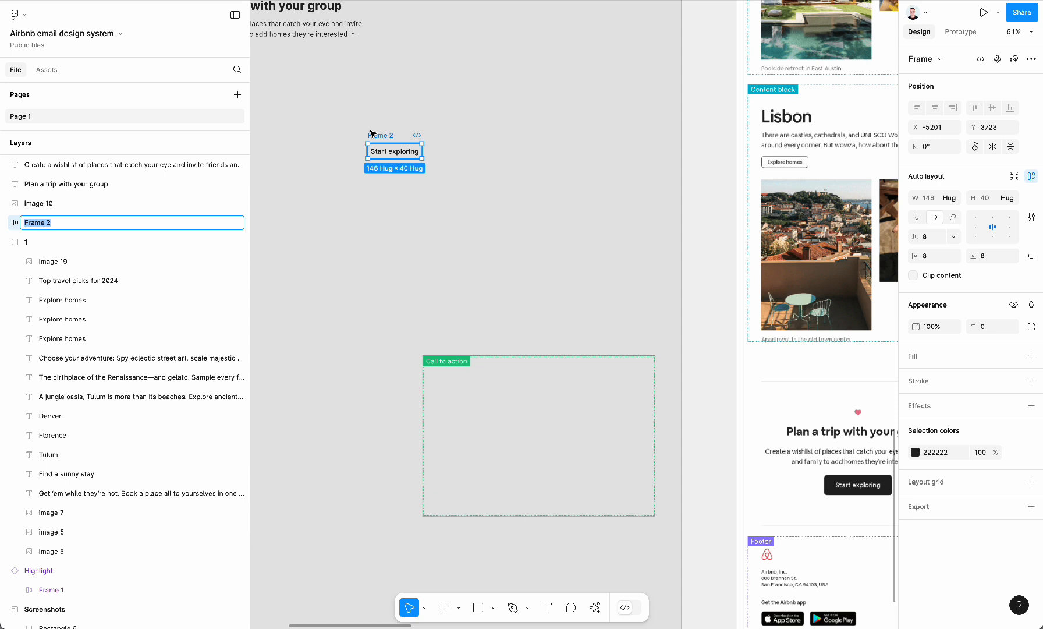
type("Button")
key("Return")
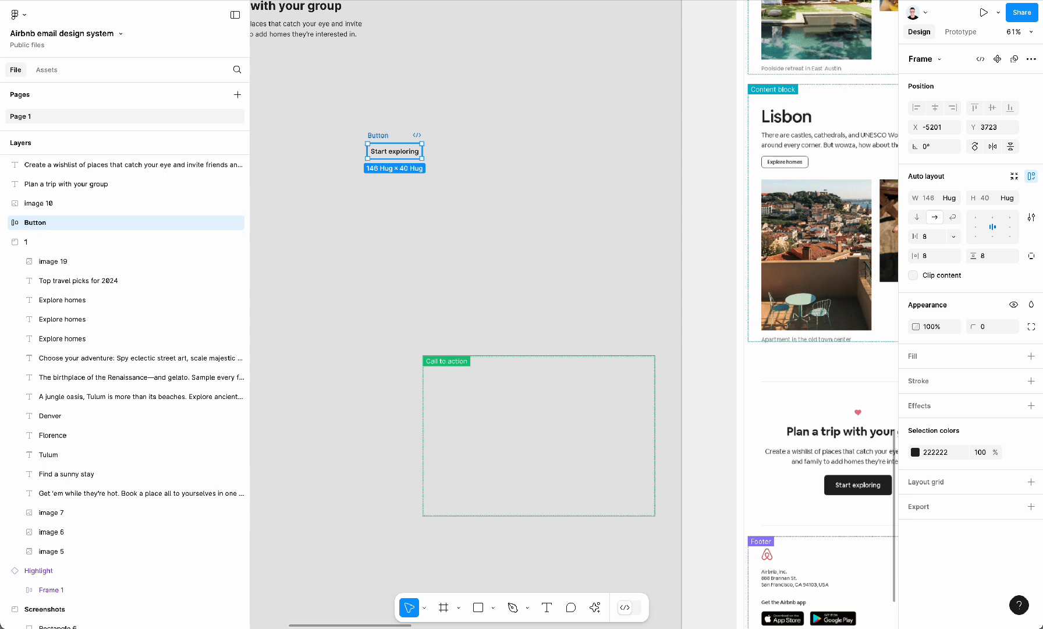
Add a fill to the Button frame and sample its colour, 232322, from the screenshot's dark "Start exploring" button.
left_click(1031, 356)
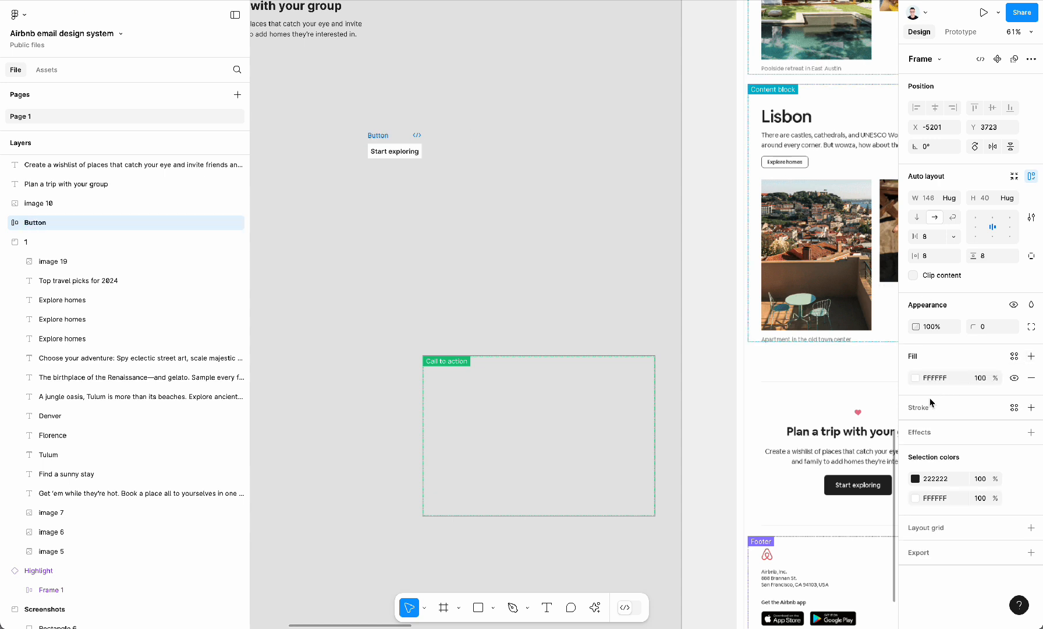
left_click(919, 381)
left_click(770, 492)
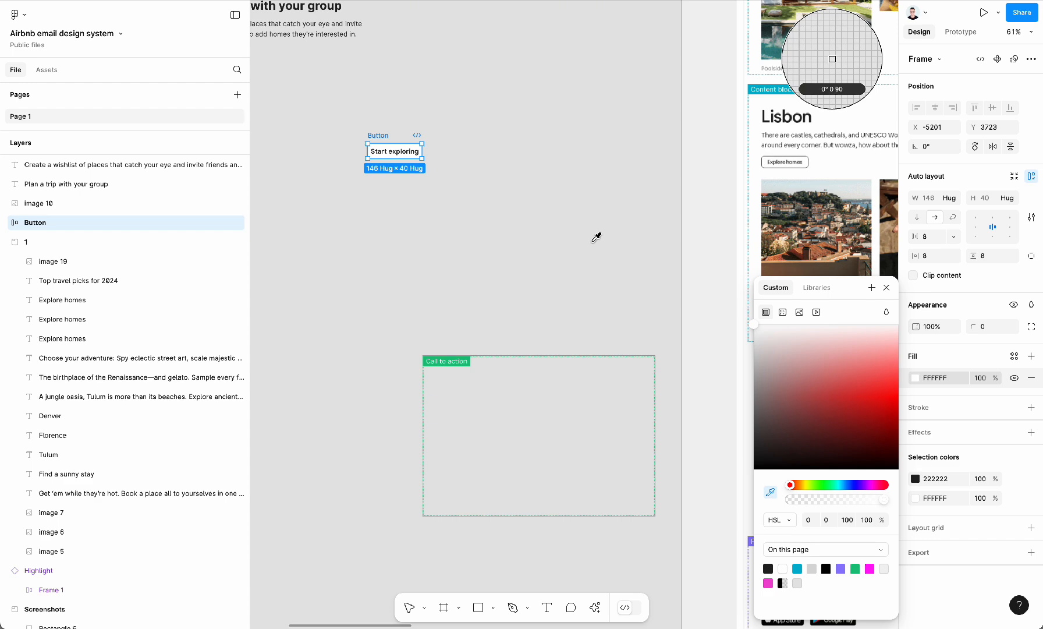
scroll(653, 438, "right", 5)
scroll(653, 438, "down", 2)
left_click(697, 438)
scroll(366, 196, "left", 5)
scroll(366, 196, "up", 1)
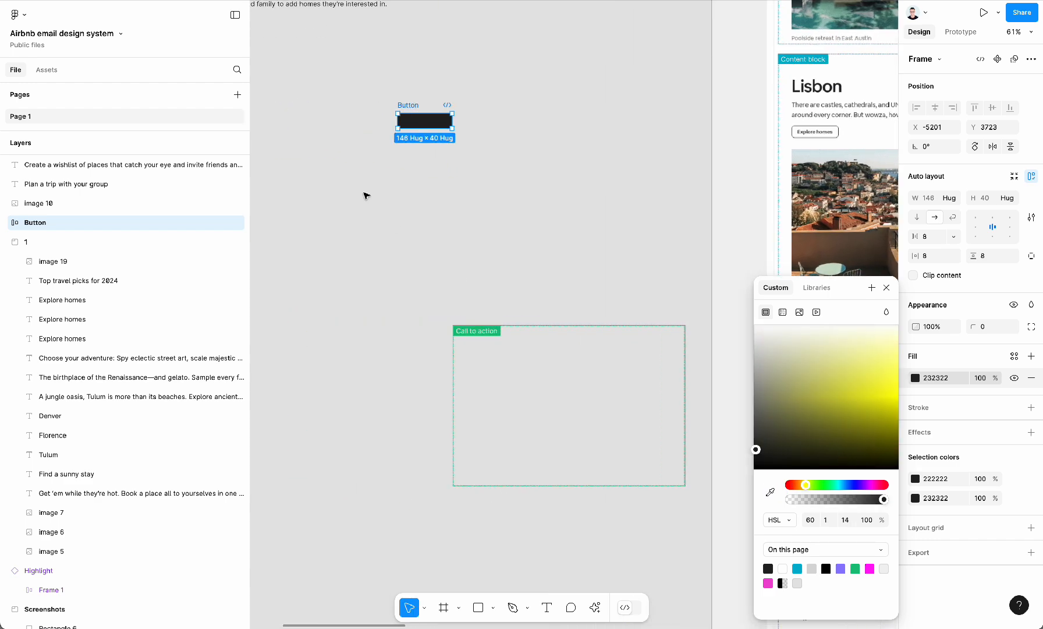
Change the Button's "Start exploring" text colour to white, FFFFFF.
double_click(428, 127)
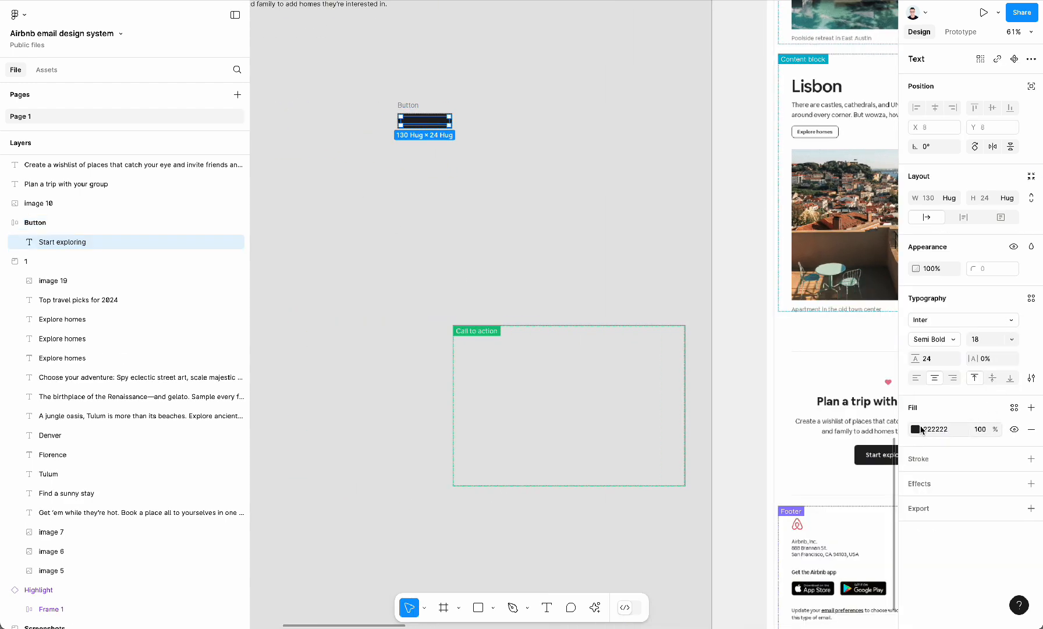
left_click(917, 429)
left_click_drag(852, 409, 625, 184)
left_click(623, 183)
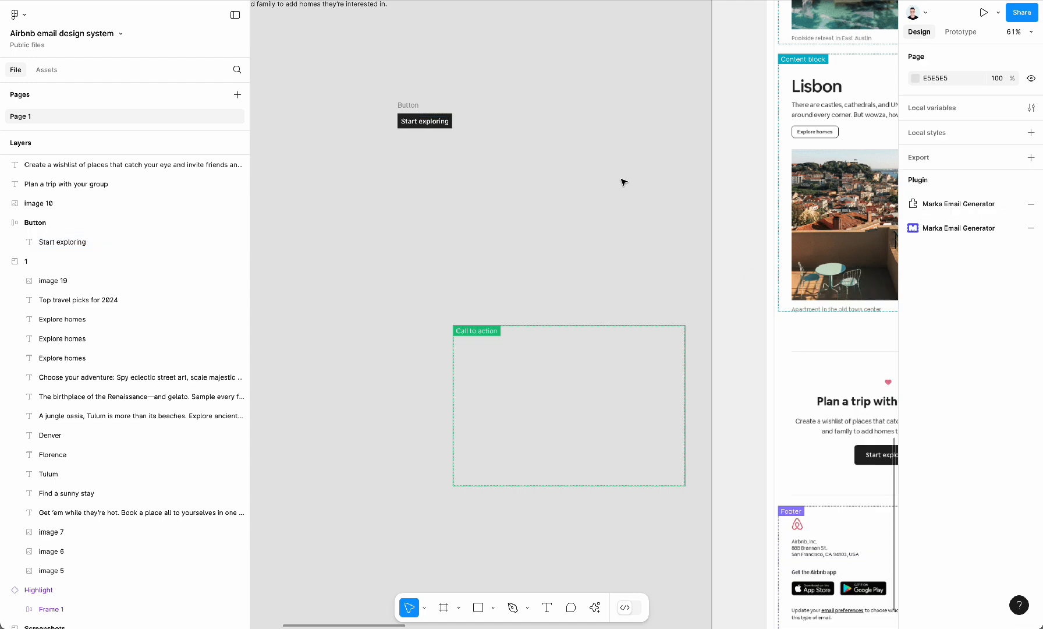
Place the Button right beside the "Start exploring" button in the "Plan a trip with your group" screenshot for comparison.
left_click(408, 110)
scroll(407, 107, "down", 5)
left_click_drag(411, 96, 677, 267)
scroll(677, 267, "up", 5)
scroll(677, 267, "up", 2)
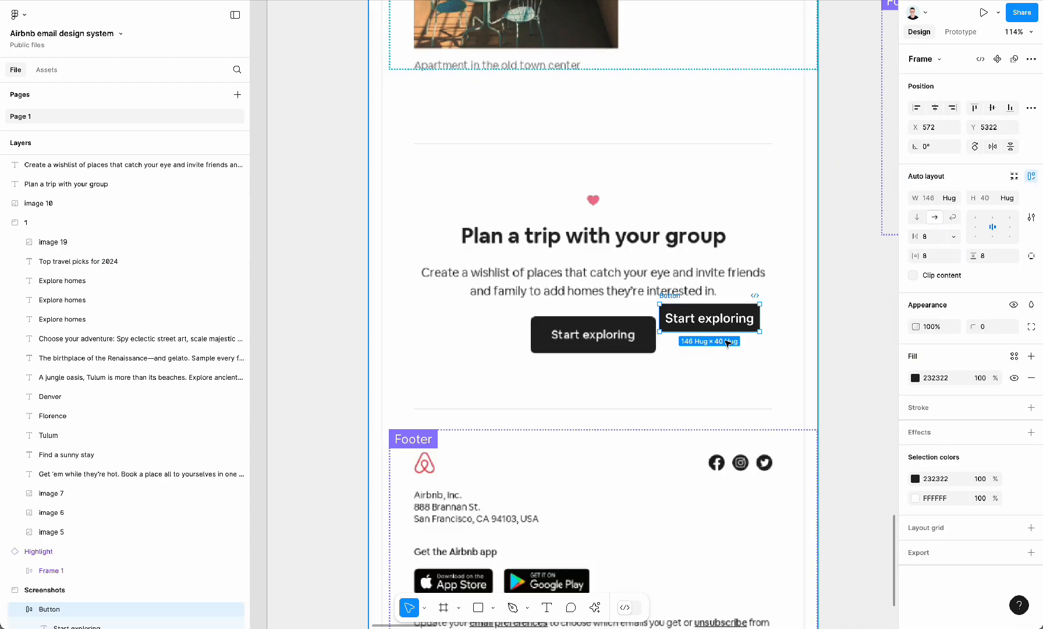
mouse_move(728, 324)
left_mouse_down()
mouse_move(745, 351)
mouse_move(742, 339)
left_mouse_up()
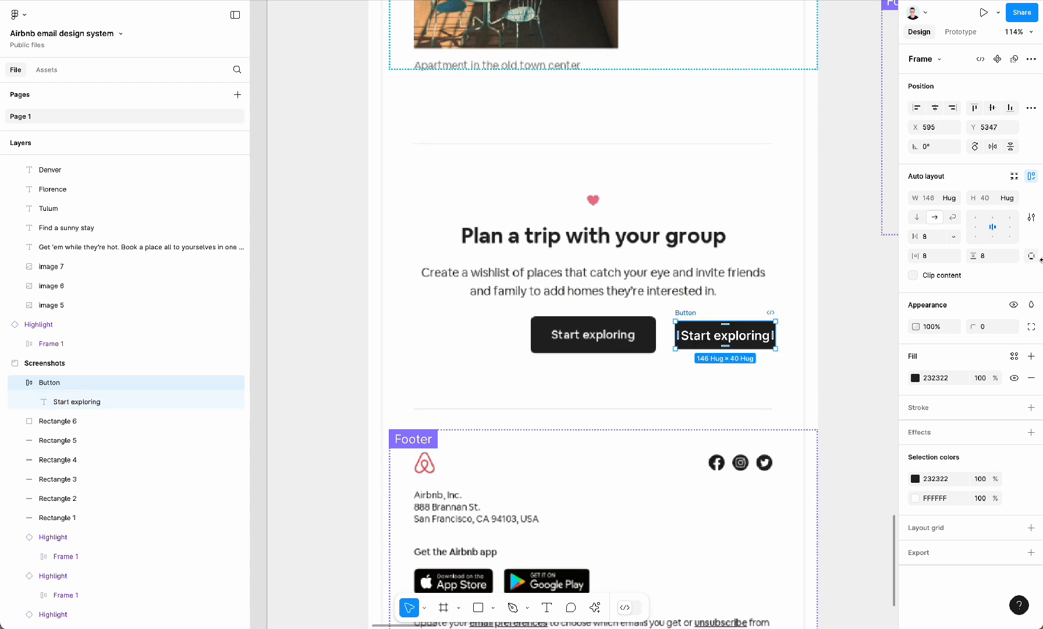
Set the Button's vertical padding to 15 and its item gap to 14.
left_click(992, 255)
type("13")
key("Return")
key("Up")
key("Up")
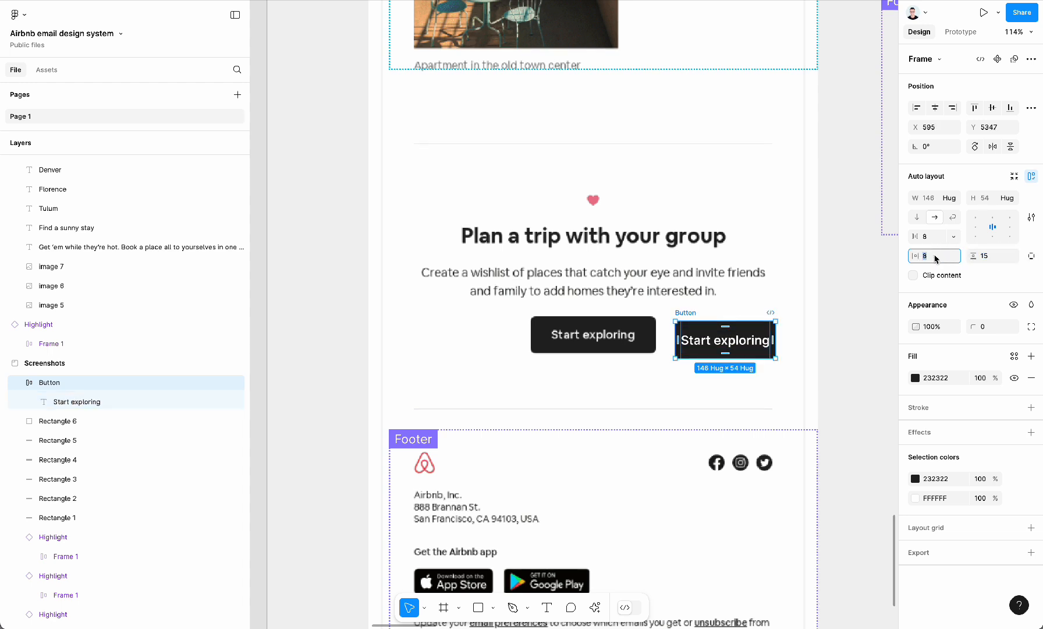
left_click(931, 236)
type("12")
key("Return")
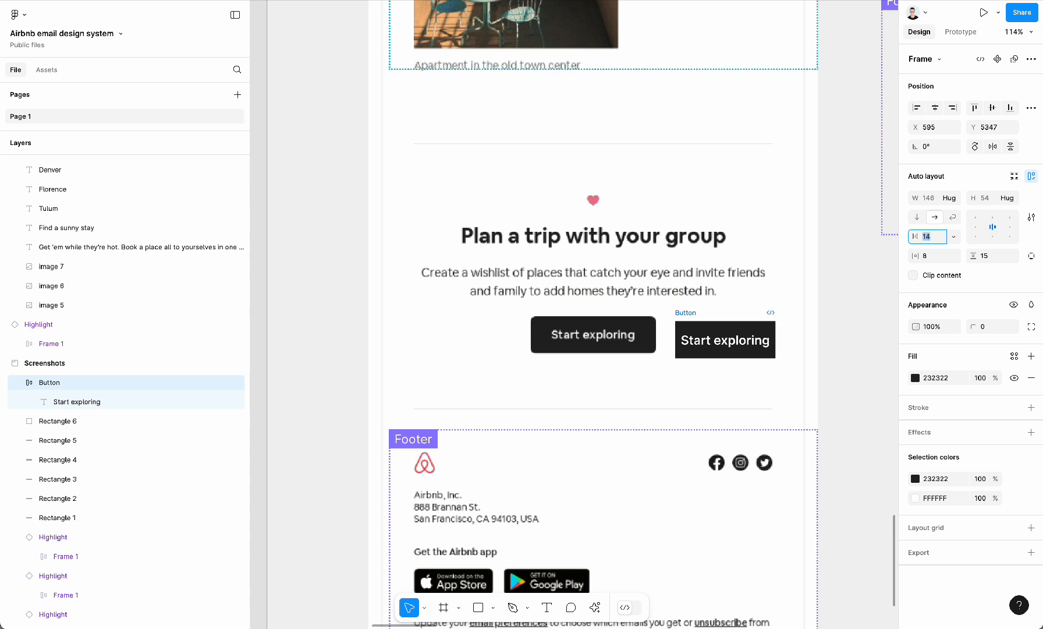
Set the Button's horizontal padding to 16 and line it up more closely with the screenshot's button.
left_click(934, 256)
key("Up")
key("Up")
key("Up")
key("Up")
key("Up")
key("Up")
key("Up")
key("Up")
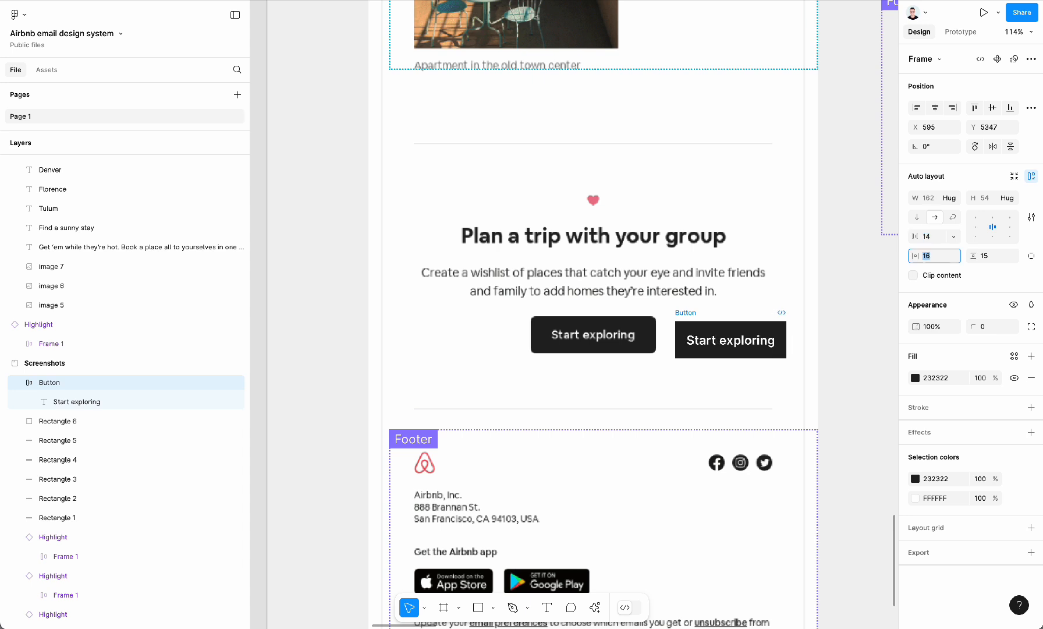
mouse_move(692, 318)
left_mouse_down()
mouse_move(686, 291)
mouse_move(685, 310)
left_mouse_up()
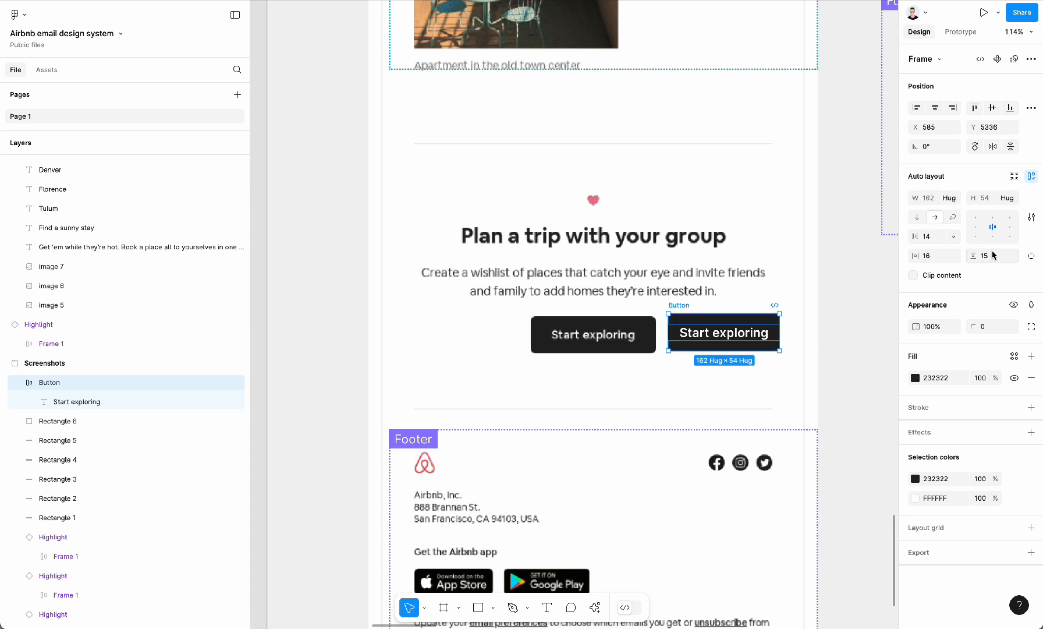
Round the Button's corners with a radius of 10.
left_click(992, 327)
type("2")
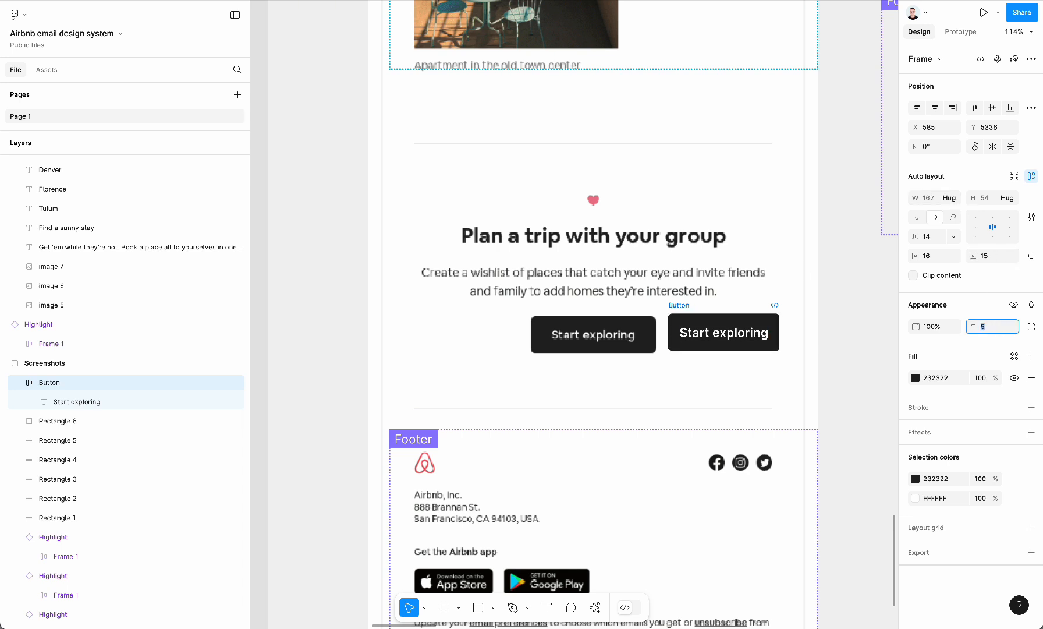
key("Down")
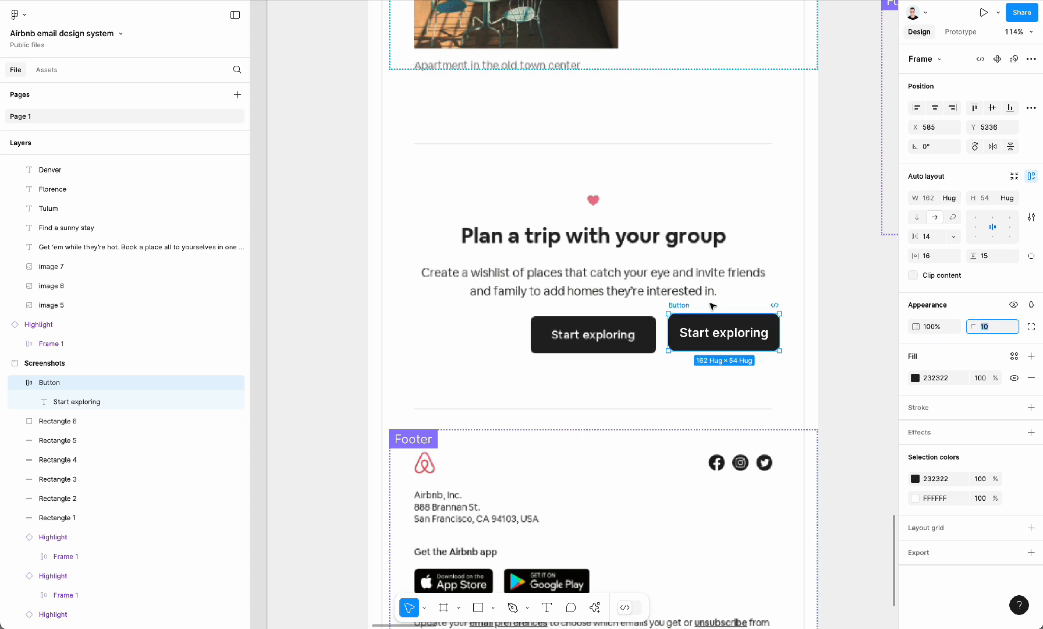
Move the Button out of the Screenshots section onto the empty canvas beside the Footer component.
left_click(675, 306)
scroll(726, 339, "down", 5)
left_click_drag(725, 338, 546, 164)
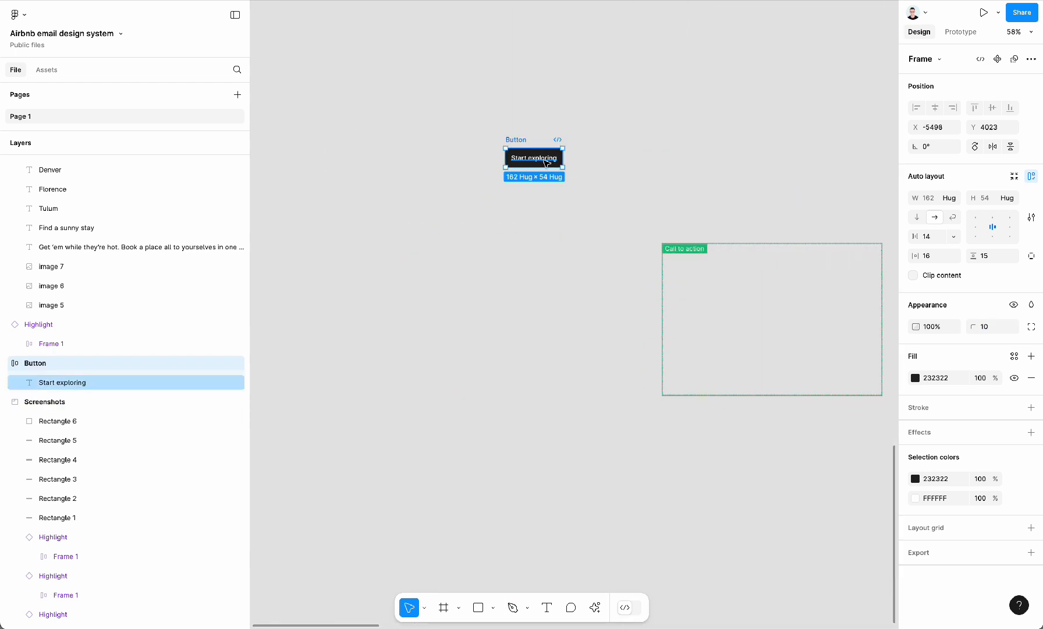
scroll(546, 164, "up", 5)
left_click_drag(486, 374, 303, 77)
scroll(520, 341, "left", 3)
scroll(519, 342, "up", 2)
scroll(520, 341, "left", 1)
scroll(520, 341, "up", 1)
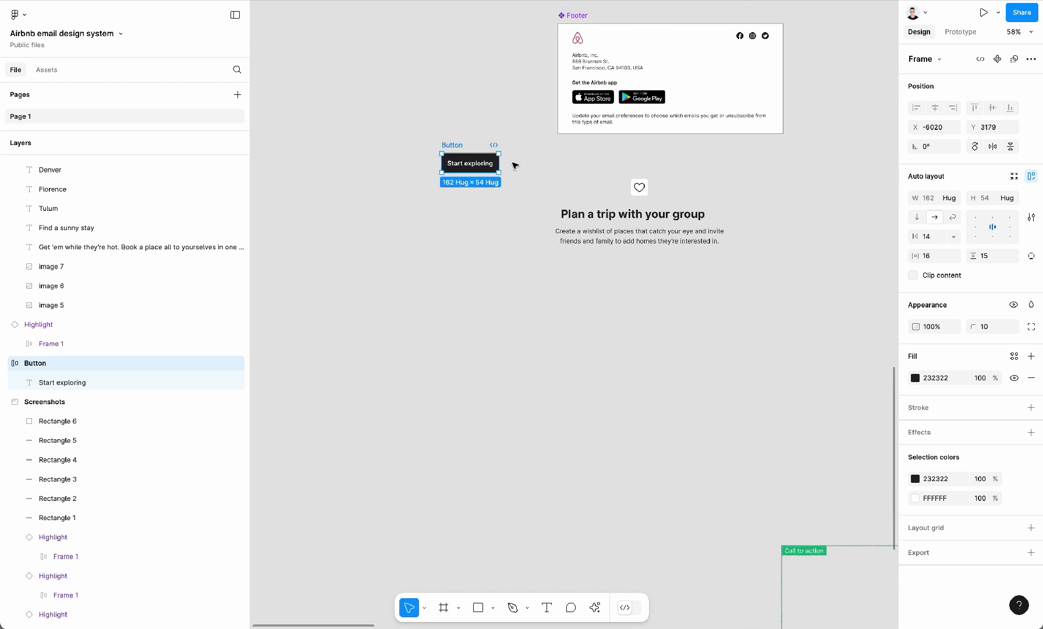
left_click_drag(451, 150, 350, 156)
Turn the Button into a component and place an instance of it beneath the "Plan a trip with your group" text.
right_click(348, 154)
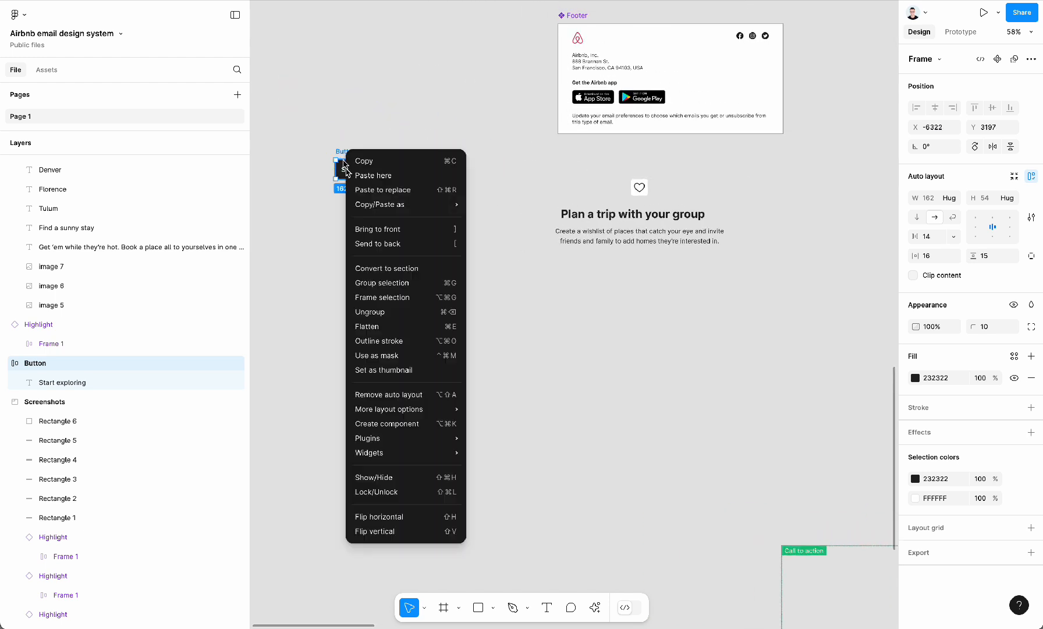
mouse_move(427, 412)
left_click(387, 423)
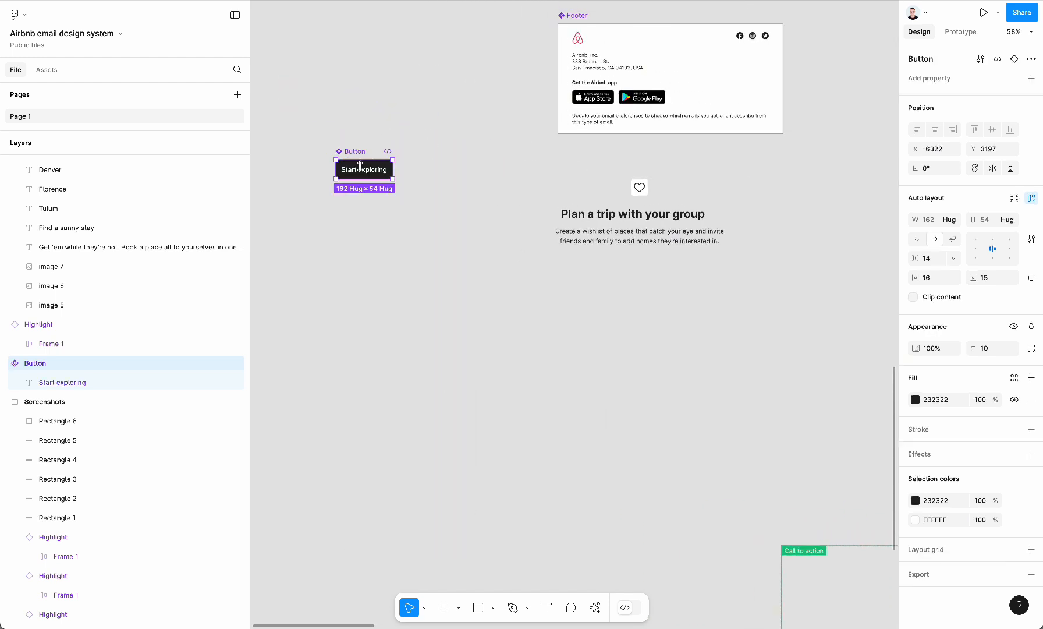
left_click_drag(361, 169, 622, 275)
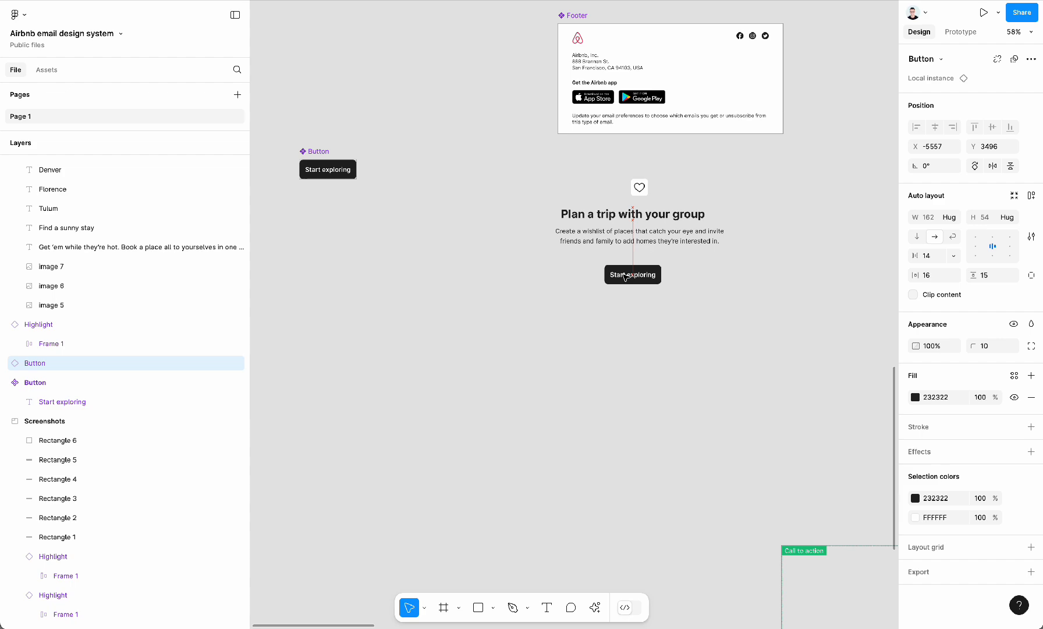
Move the Button instance closer beneath the wishlist paragraph, checking the spacing against the screenshot's call to action section.
scroll(623, 275, "right", 9)
scroll(623, 275, "down", 1)
scroll(625, 278, "down", 5)
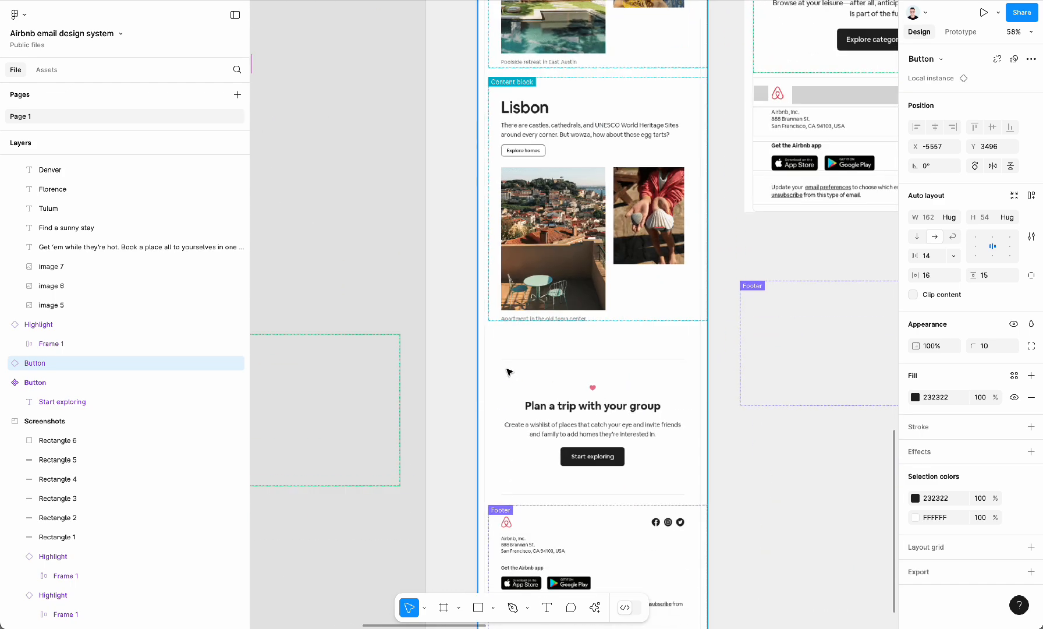
scroll(507, 368, "down", 4)
scroll(578, 296, "left", 7)
scroll(578, 296, "up", 4)
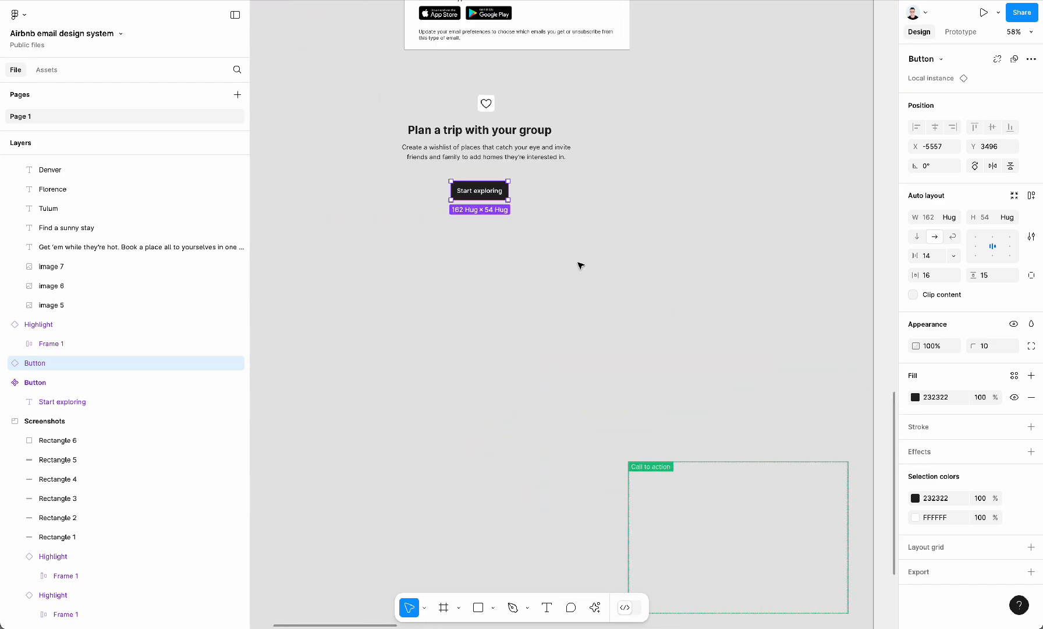
left_click_drag(482, 191, 486, 183)
scroll(486, 184, "right", 6)
scroll(486, 185, "down", 3)
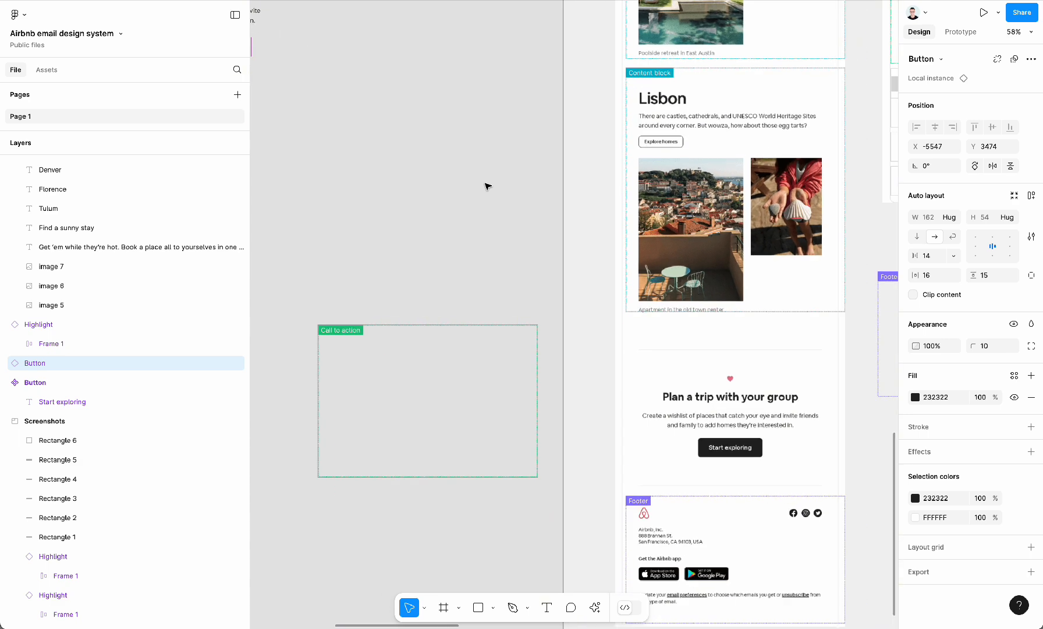
scroll(487, 186, "up", 1)
scroll(486, 186, "left", 8)
scroll(487, 186, "up", 3)
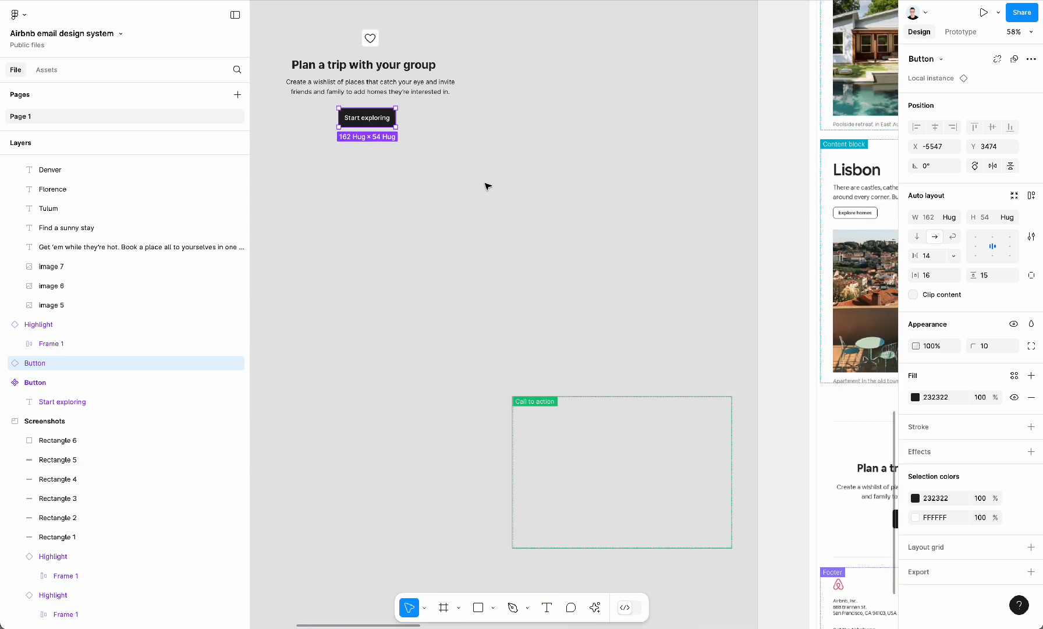
Move the heart icon, heading, paragraph and Button instance together beneath the Footer and wrap them in an auto layout frame.
left_click_drag(404, 268, 600, 79)
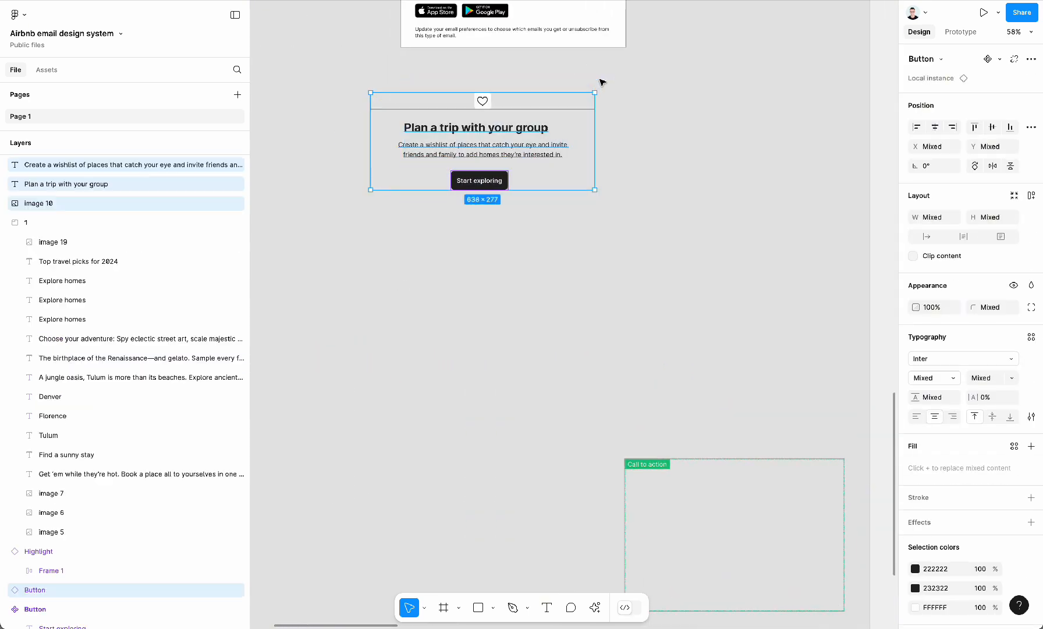
left_click_drag(479, 147, 509, 194)
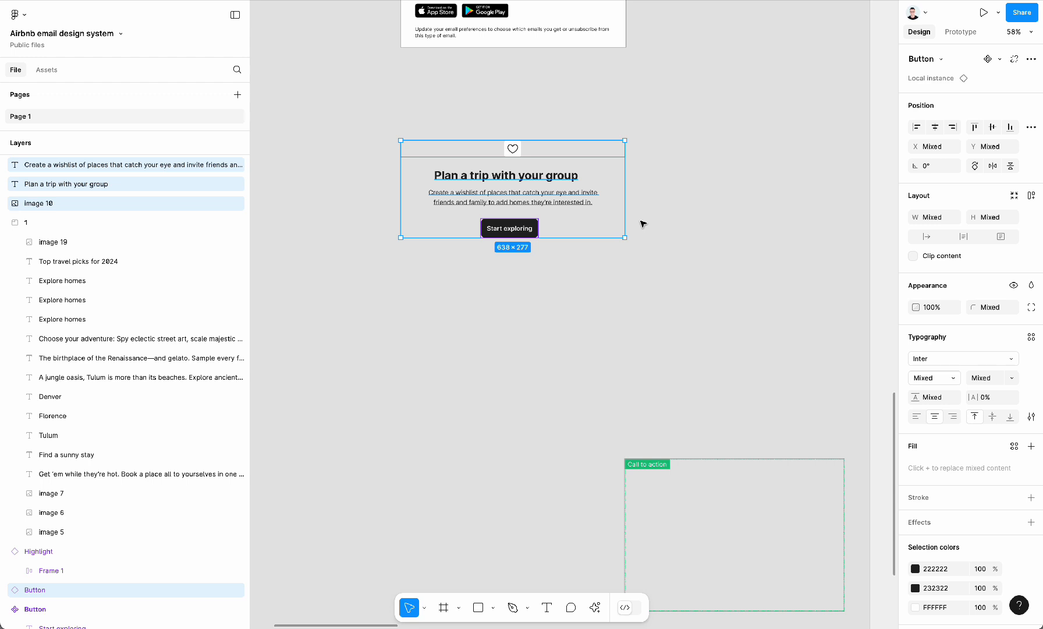
key("shift+a")
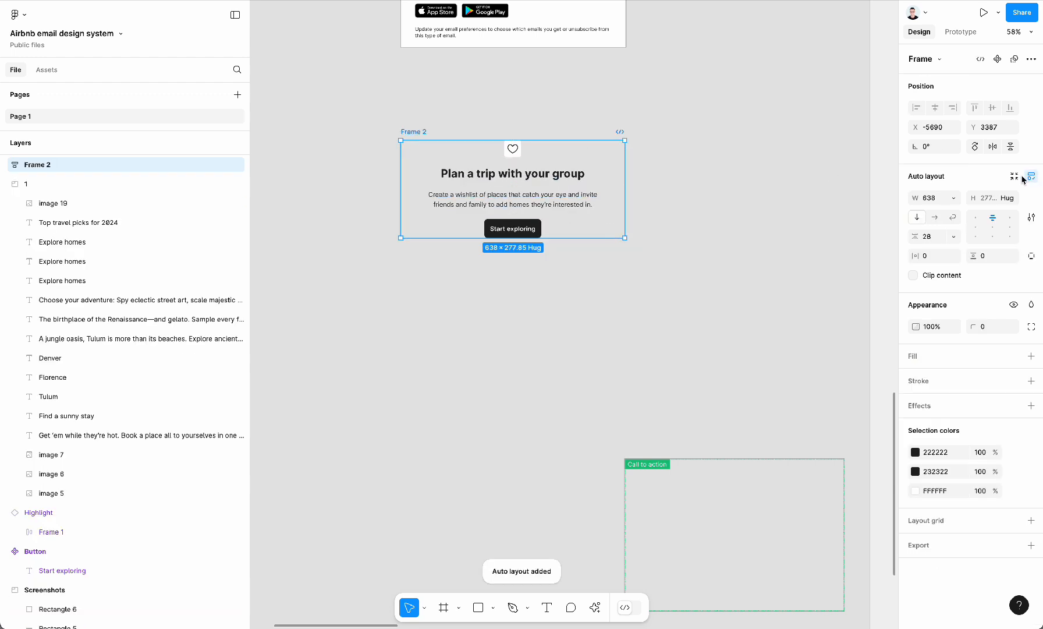
Set the new frame's width to 640, move it closer to the Footer and rename it "Call to action".
left_click(940, 199)
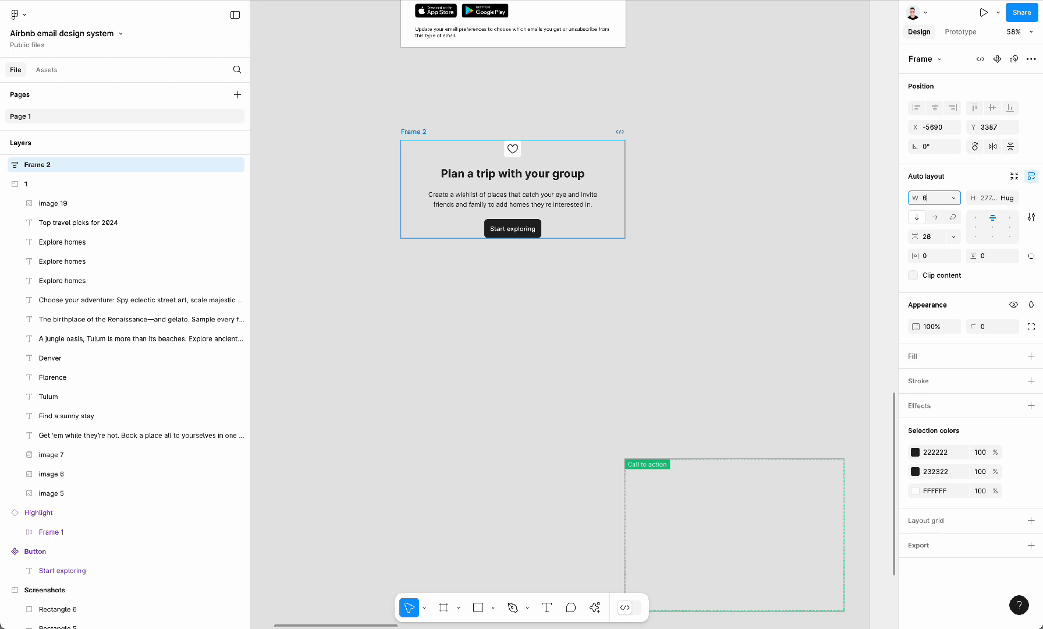
key("Return")
left_click_drag(550, 204, 548, 176)
key("ctrl+r")
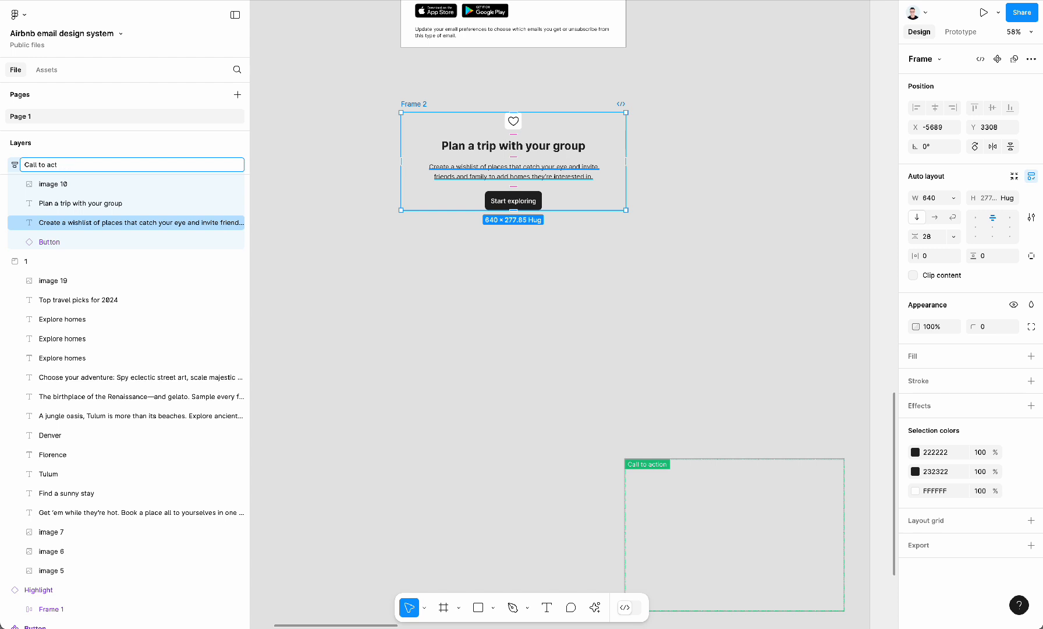
type("Call to action")
key("Return")
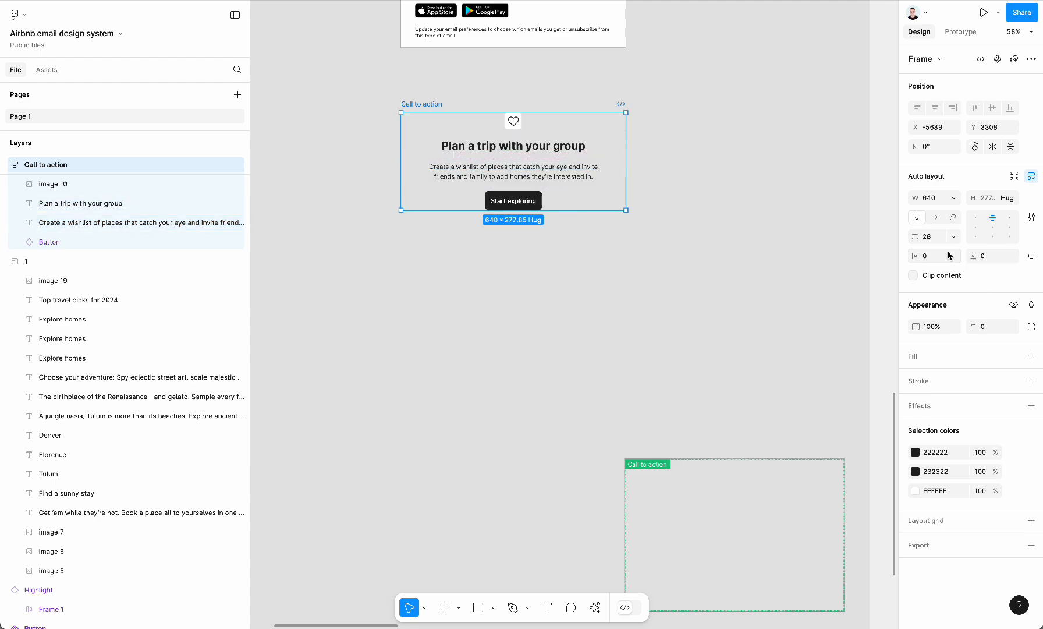
Match the Call to action frame's spacing to the Footer: gap 24, horizontal padding 40 and vertical padding 24.
scroll(732, 288, "left", 5)
scroll(731, 286, "down", 5)
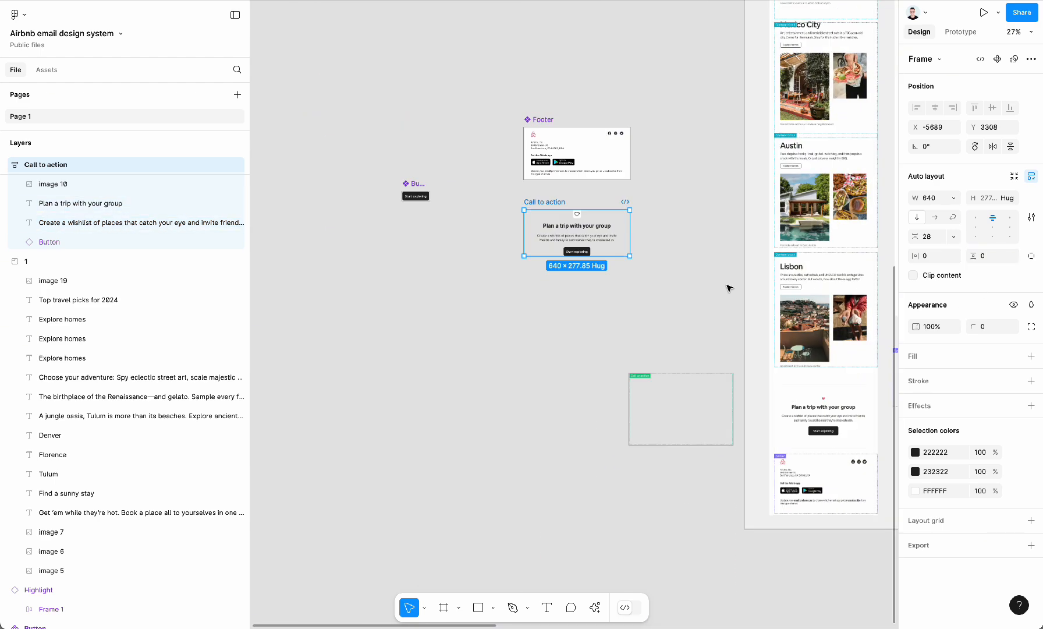
left_click(522, 193)
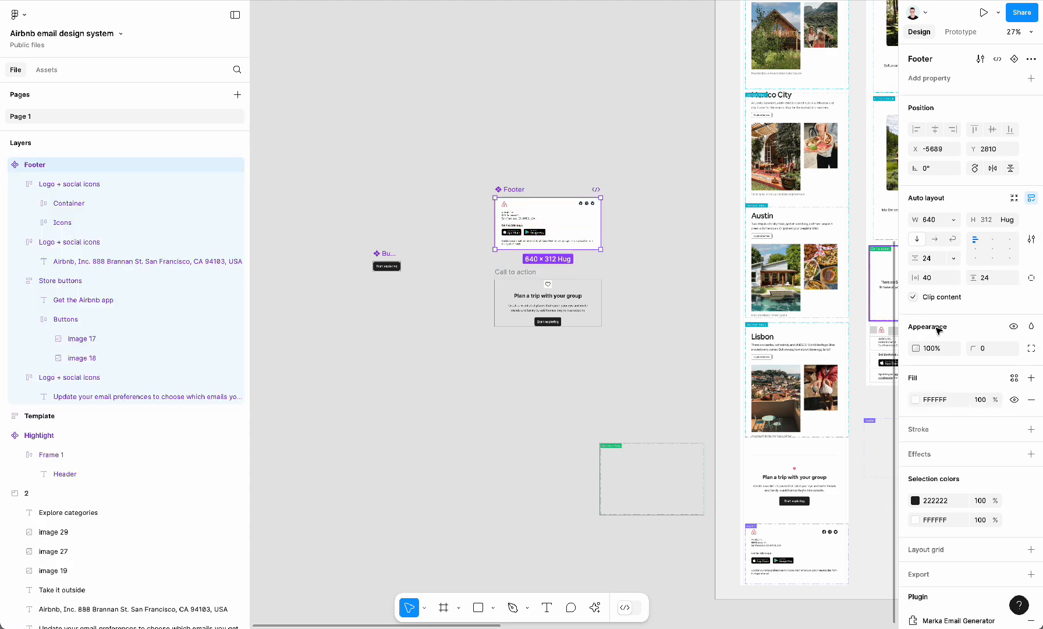
key("plus")
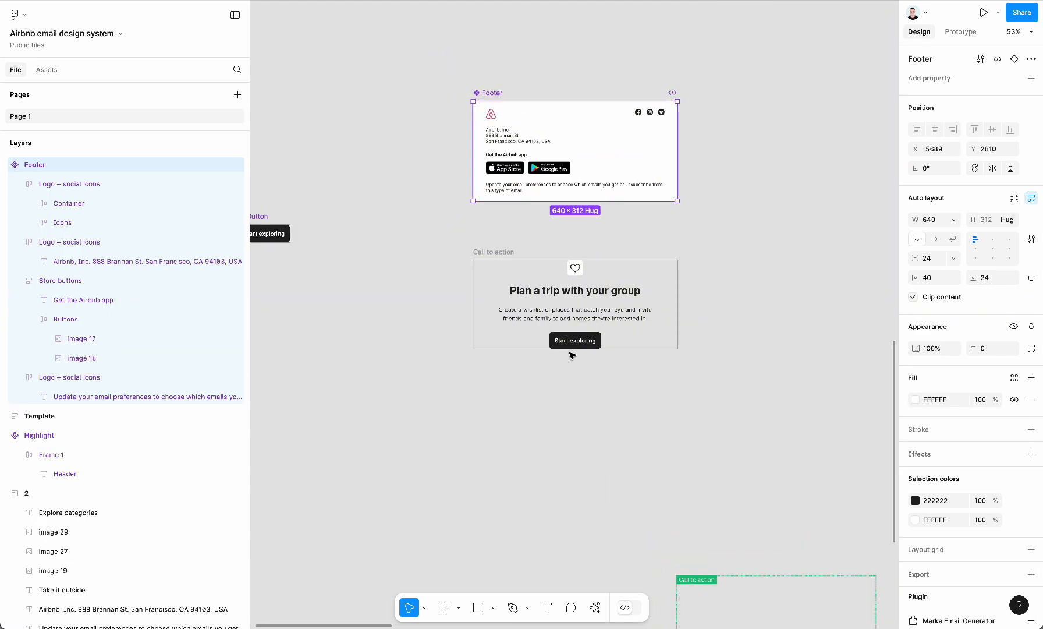
left_click(505, 253)
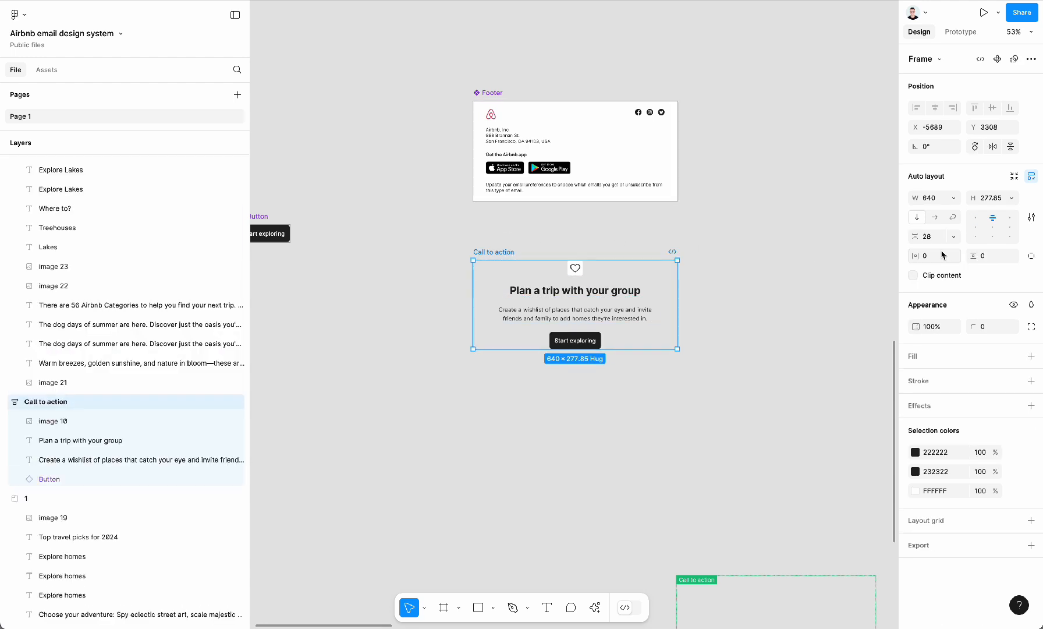
left_click(938, 241)
key("Tab")
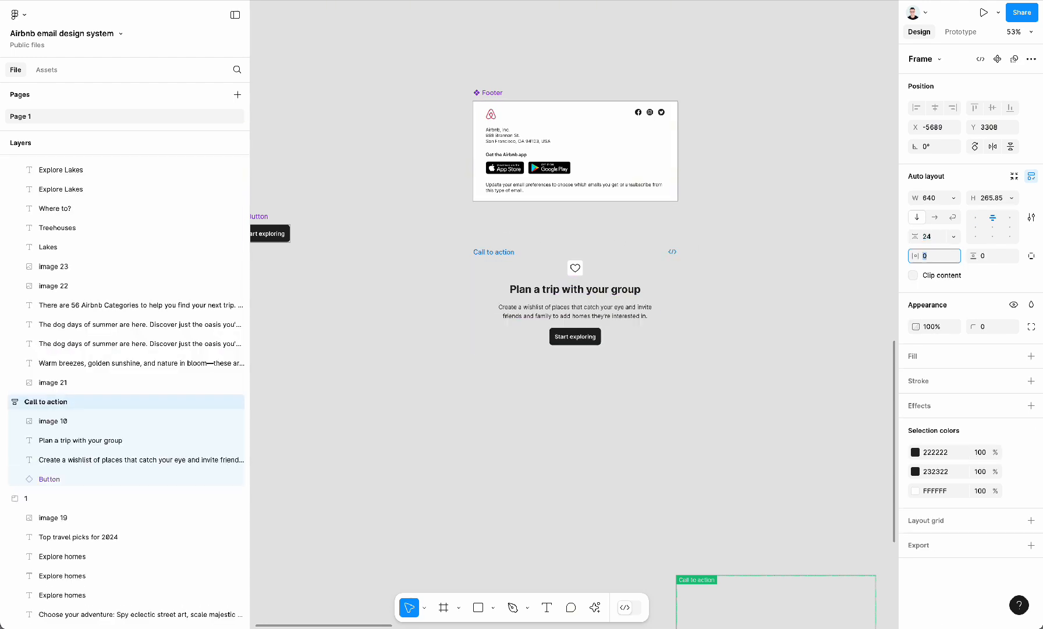
type("40")
key("Tab")
key("Tab")
left_click_drag(607, 313, 606, 296)
Examine the divider lines and spacing around the "Plan a trip with your group" section in the screenshot.
scroll(606, 295, "right", 10)
scroll(606, 295, "down", 6)
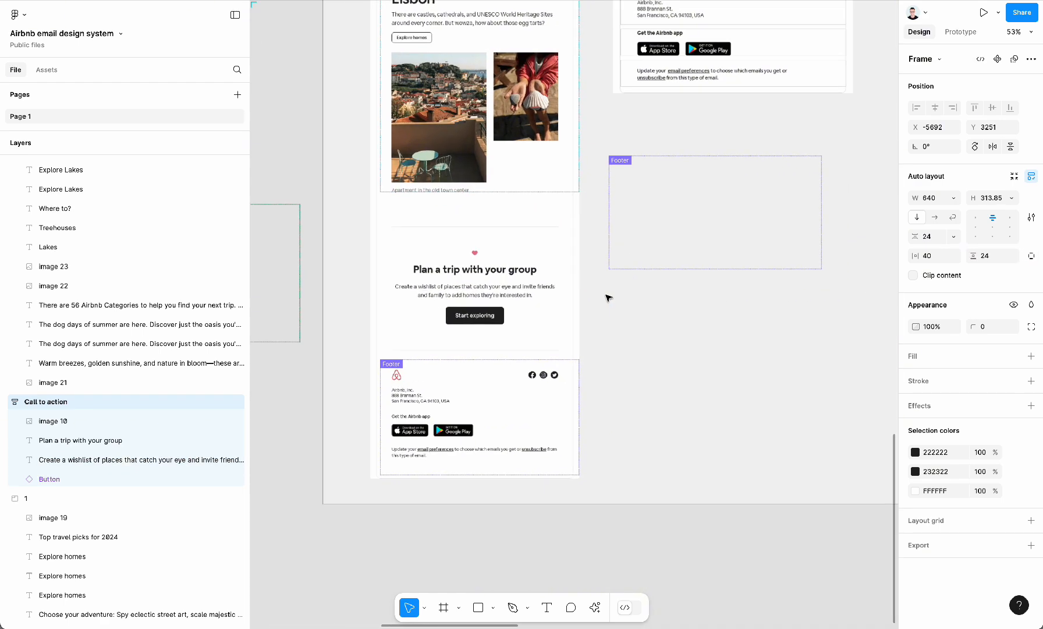
scroll(609, 298, "up", 10)
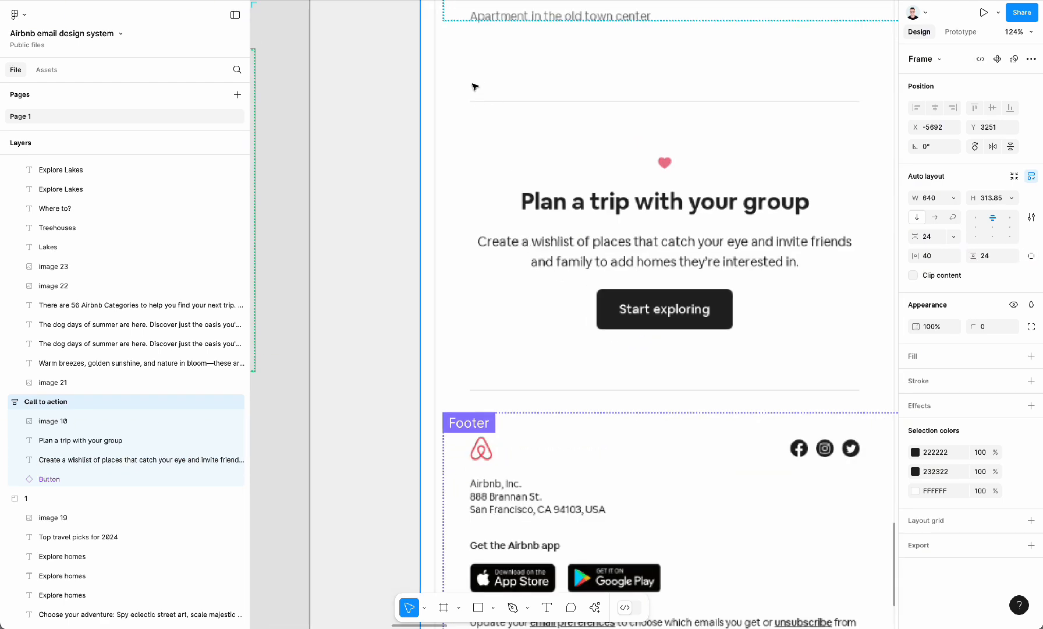
scroll(551, 342, "left", 2)
scroll(551, 343, "up", 1)
scroll(551, 342, "down", 5)
scroll(551, 342, "left", 7)
scroll(551, 342, "up", 6)
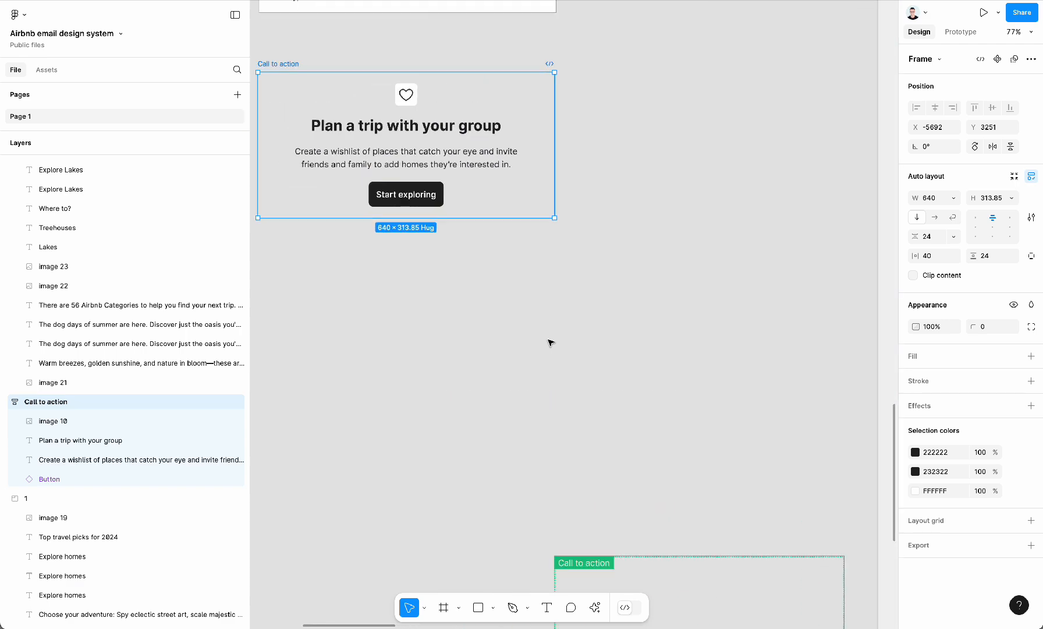
scroll(550, 342, "left", 2)
scroll(551, 342, "up", 2)
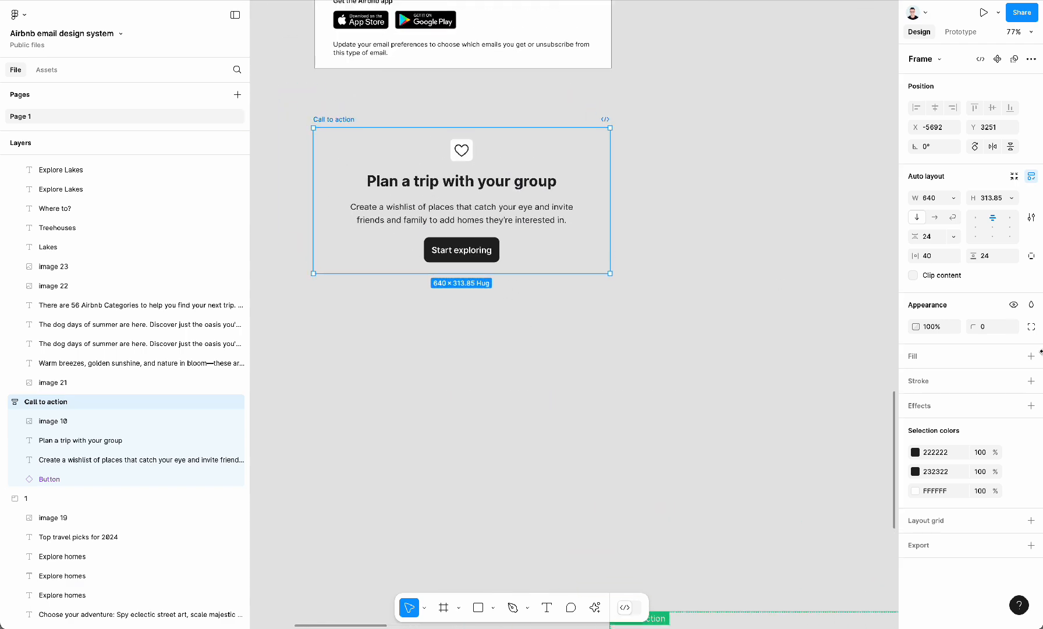
Add a 1 px inside stroke to the Call to action frame's top and bottom edges only, with left and right set to 0.
left_click(1032, 379)
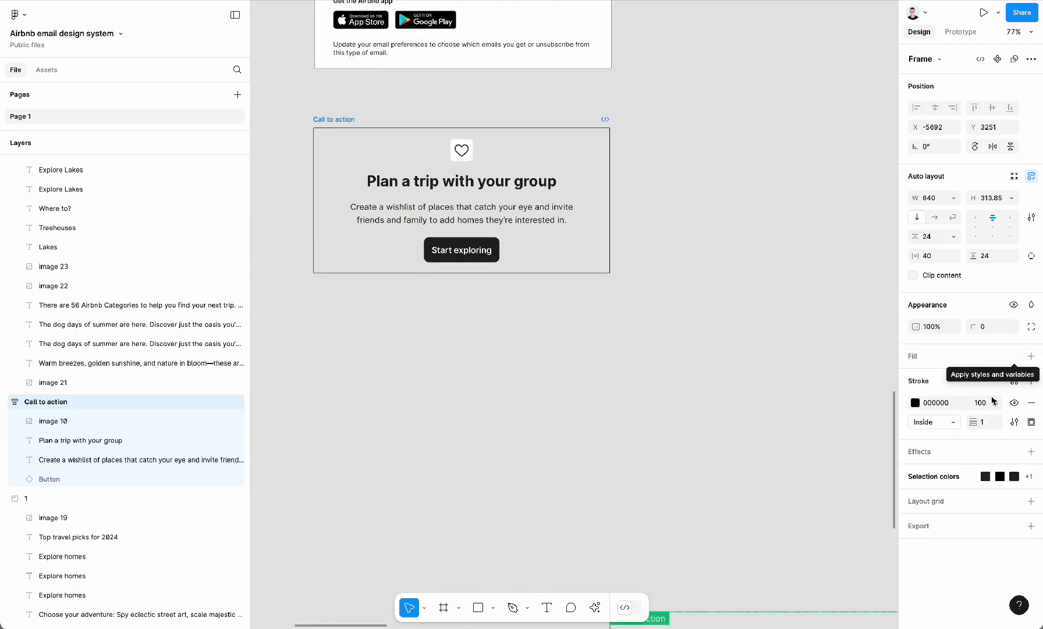
left_click(1016, 425)
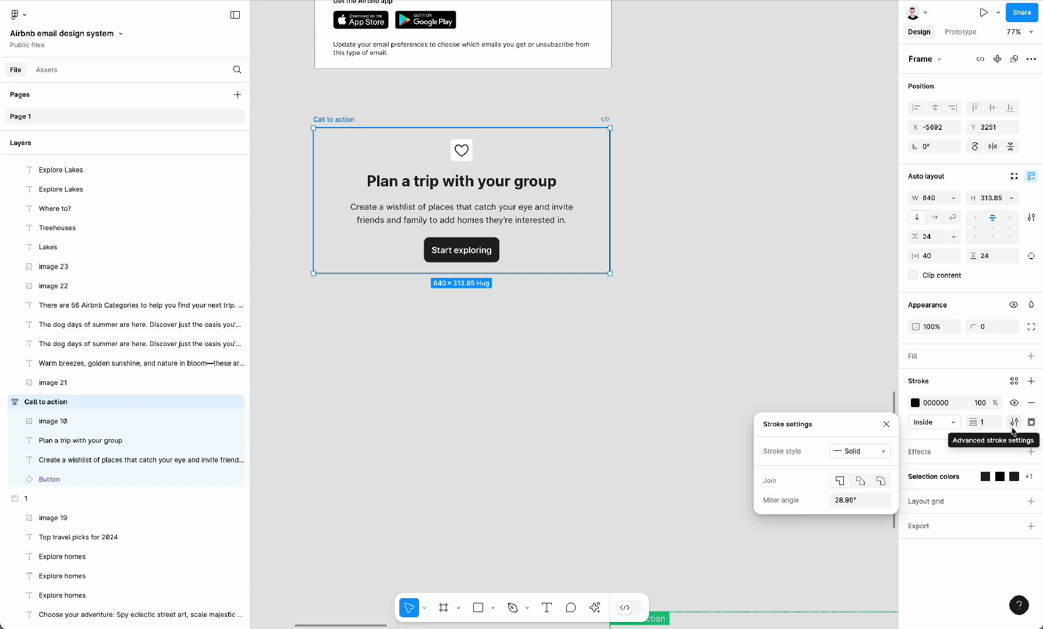
left_click(1030, 424)
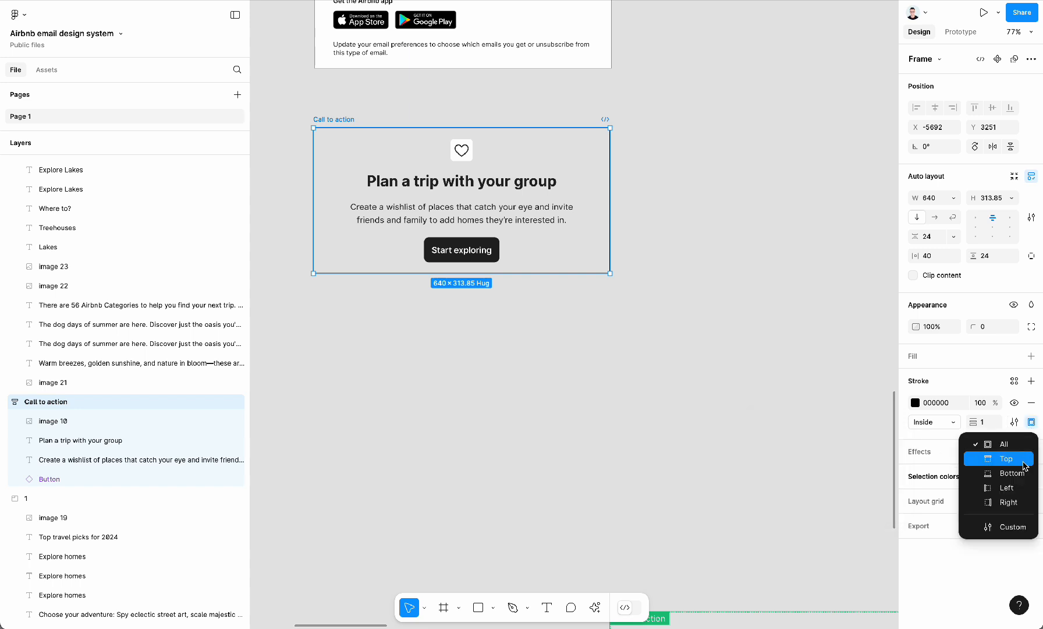
left_click(1011, 527)
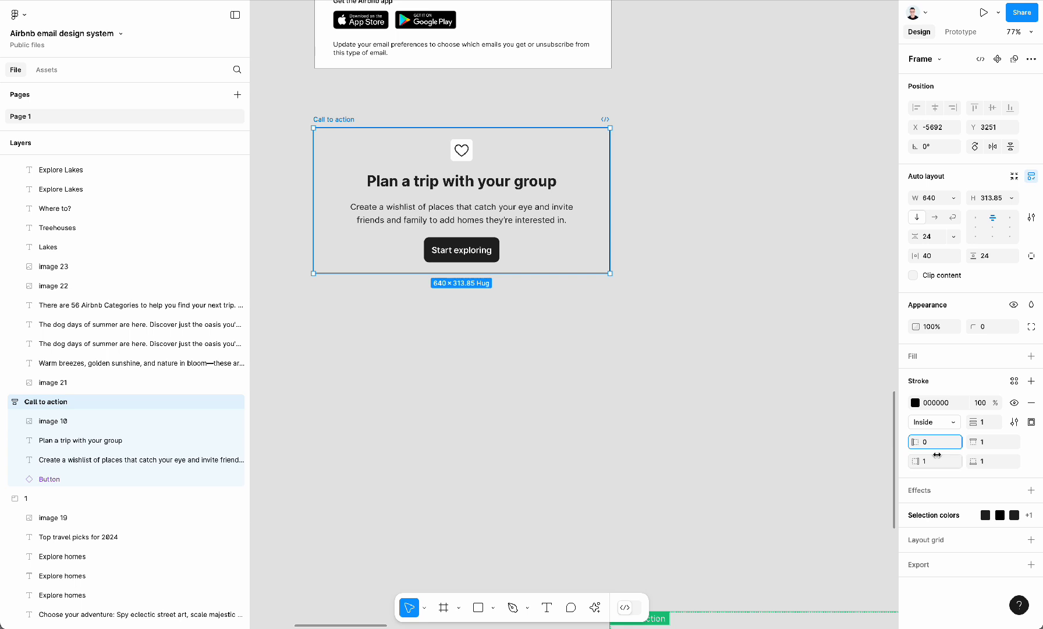
left_click(937, 461)
type("0")
left_click(733, 416)
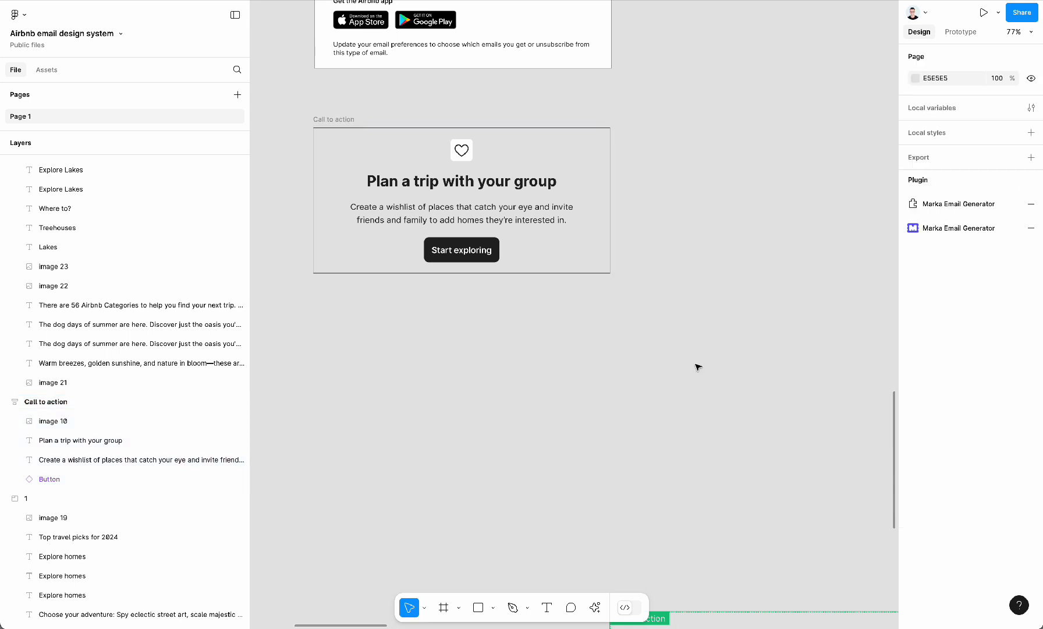
Change the Call to action frame's stroke color to light grey D6D6D6.
left_click(333, 120)
left_click_drag(333, 121, 326, 125)
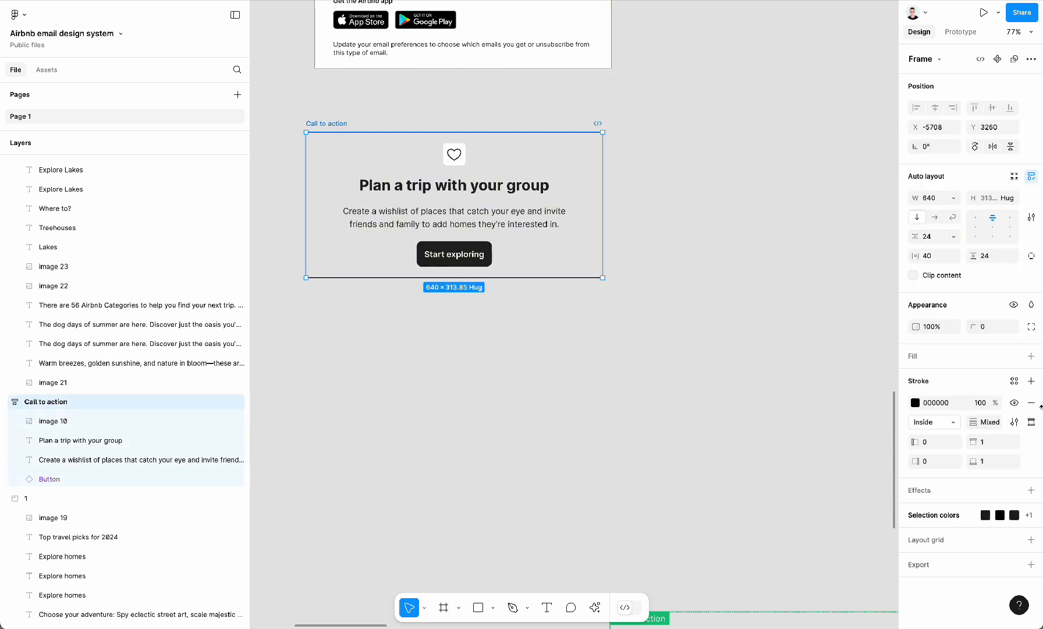
left_click(916, 402)
left_click(770, 491)
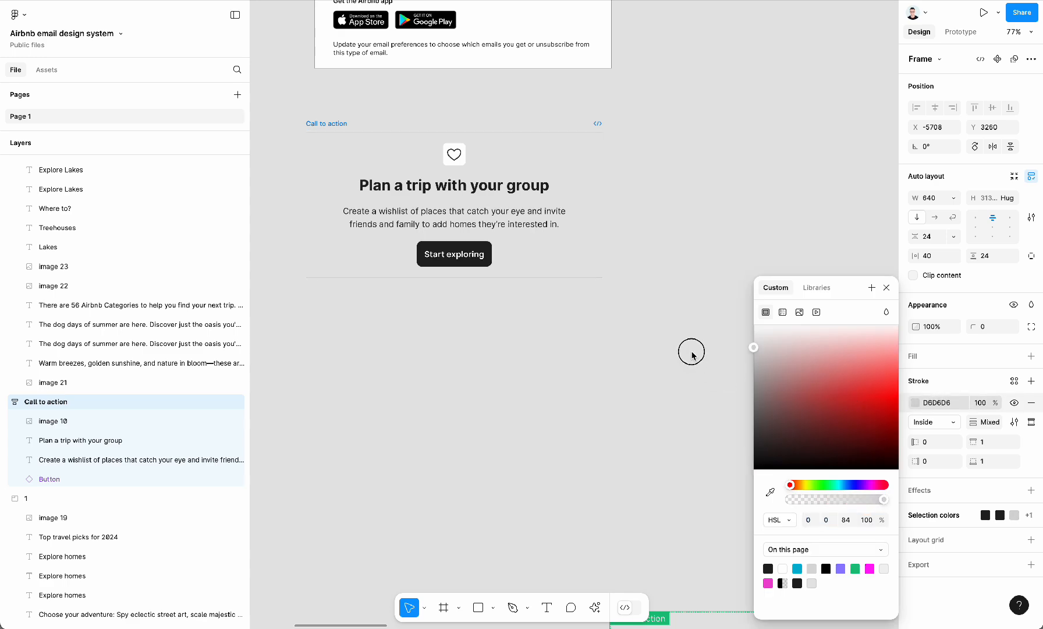
Set the Call to action frame's stroke to CFCFCF and move the frame directly beneath the Footer, aligned with its left edge.
left_click_drag(691, 357, 690, 360)
left_click(666, 388)
scroll(638, 411, "up", 1)
scroll(638, 411, "left", 2)
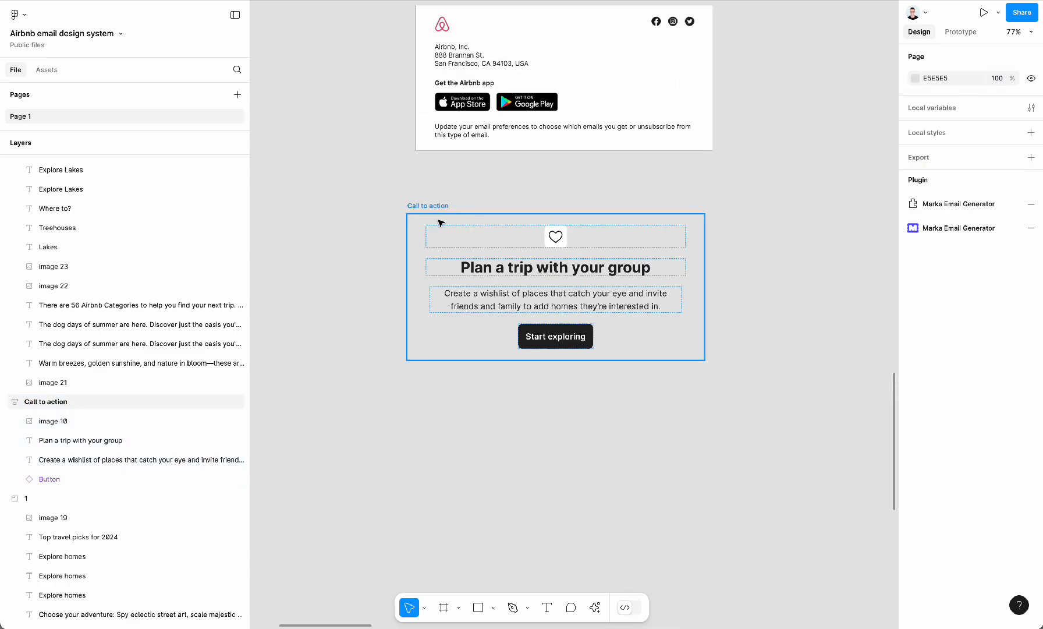
mouse_move(432, 209)
left_mouse_down()
mouse_move(442, 211)
mouse_move(433, 182)
left_mouse_up()
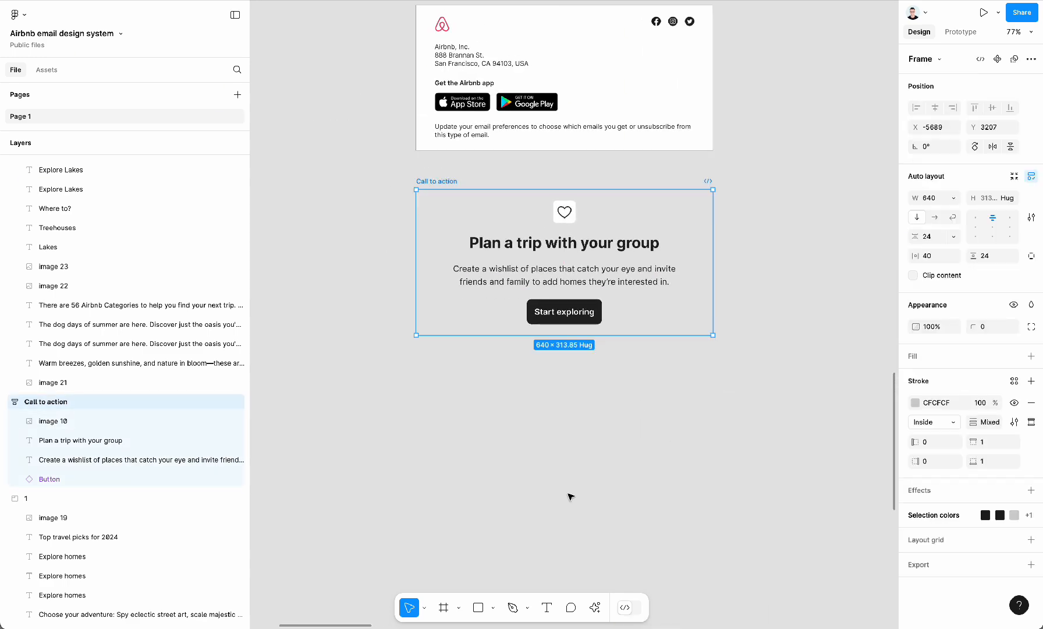
Preview the Call to action frame's HTML email rendering in Marka Email Generator, then close the plugin.
left_click(764, 484)
left_click(937, 232)
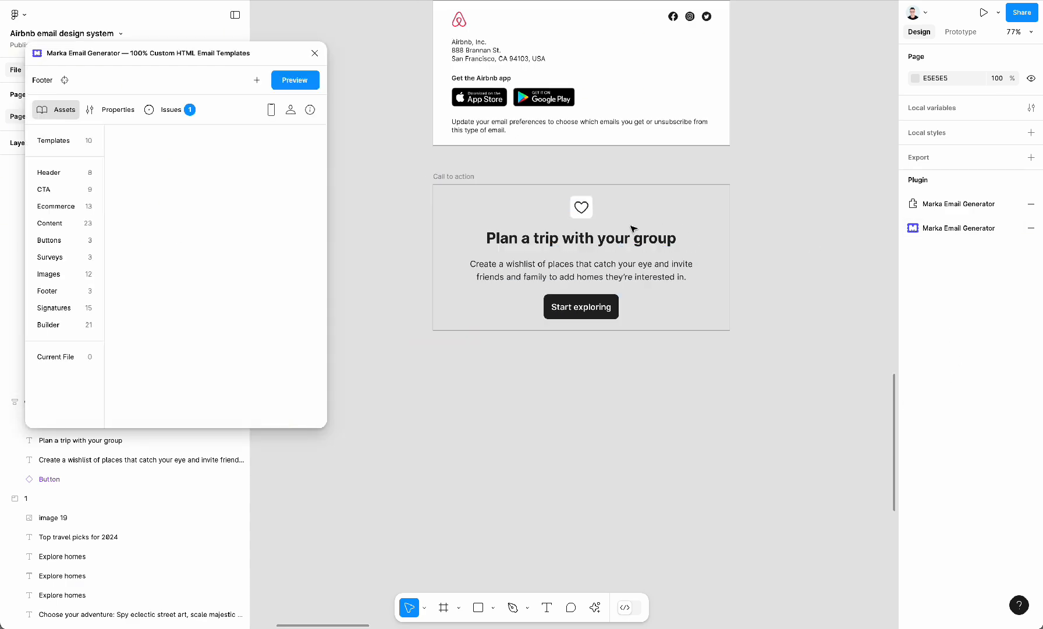
left_click(302, 80)
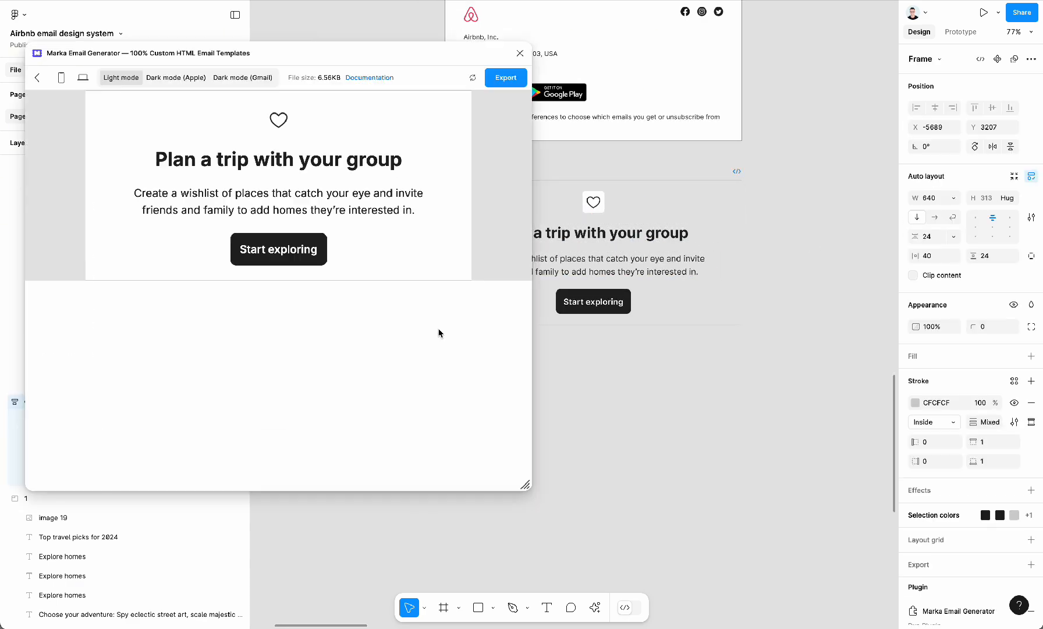
left_click_drag(522, 483, 590, 488)
left_click(581, 53)
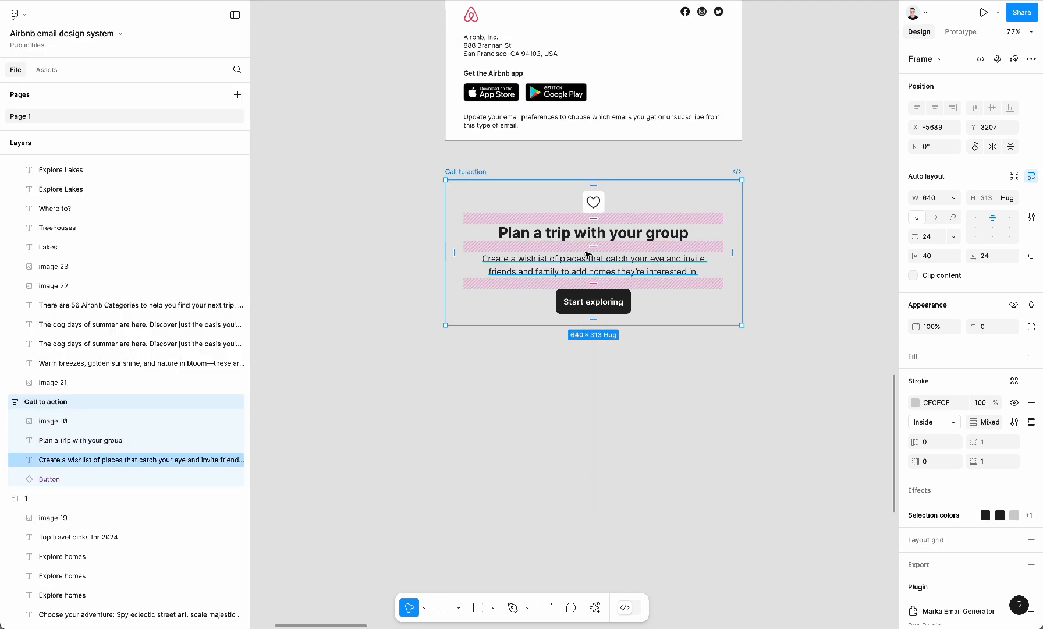
Give the Call to action frame a white FFFFFF fill and turn it into a component.
scroll(489, 216, "up", 3)
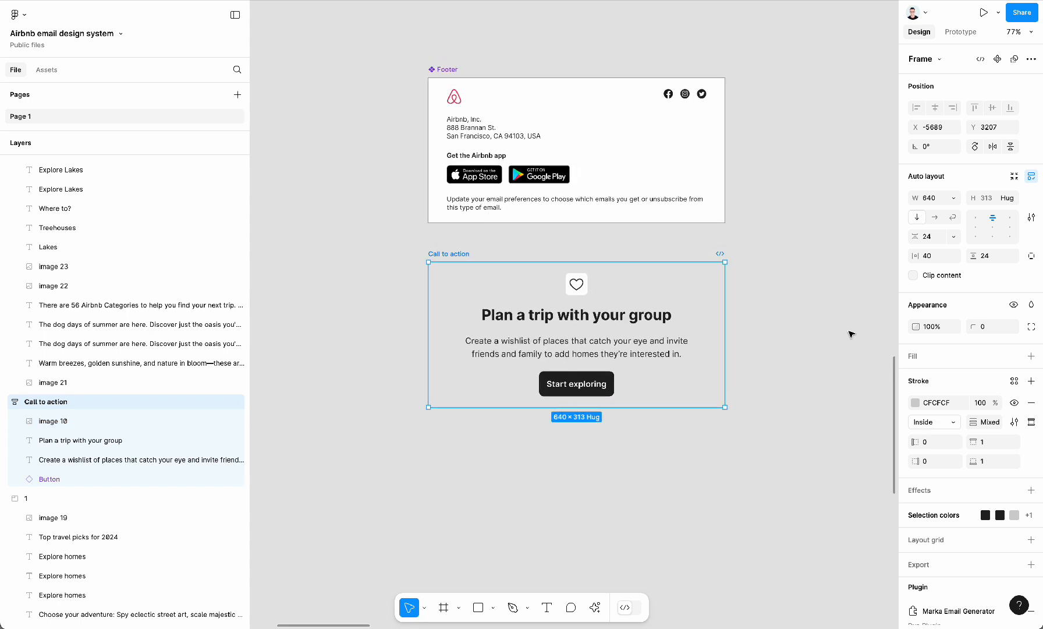
left_click(1032, 358)
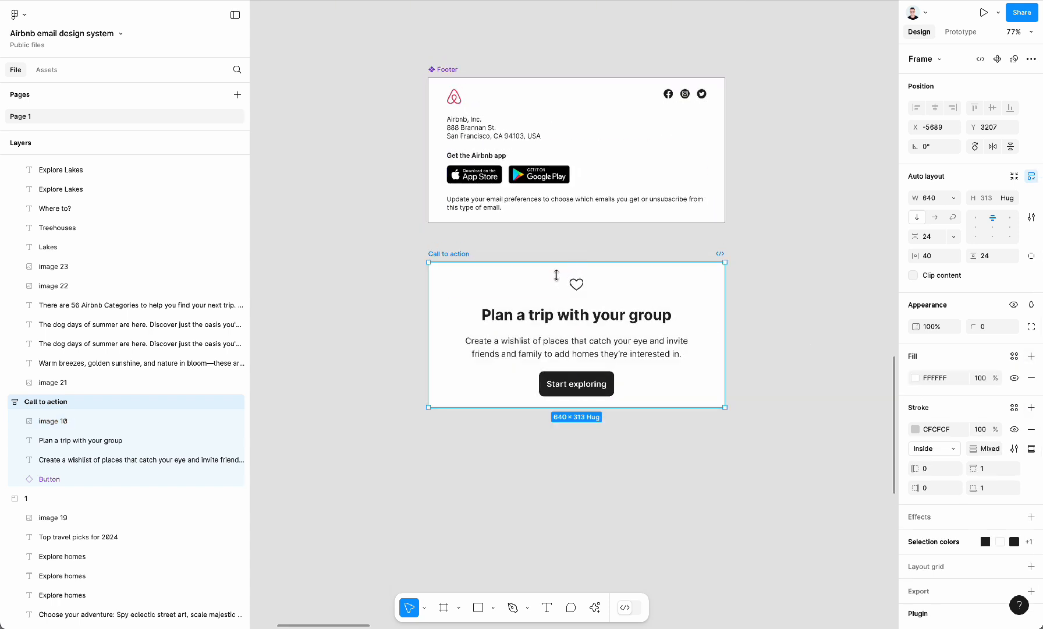
right_click(449, 258)
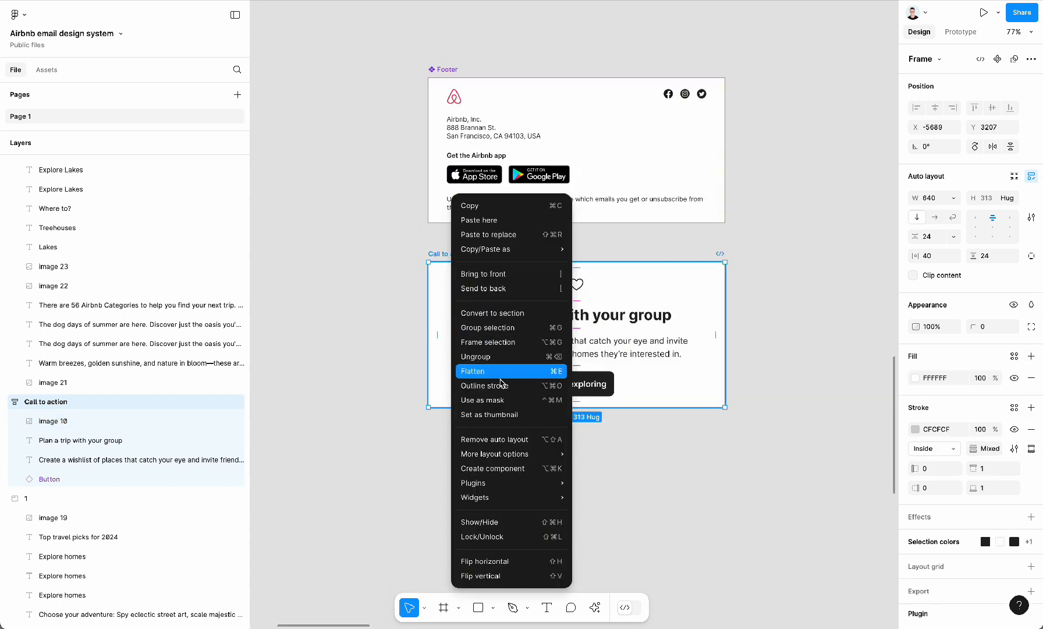
left_click(516, 472)
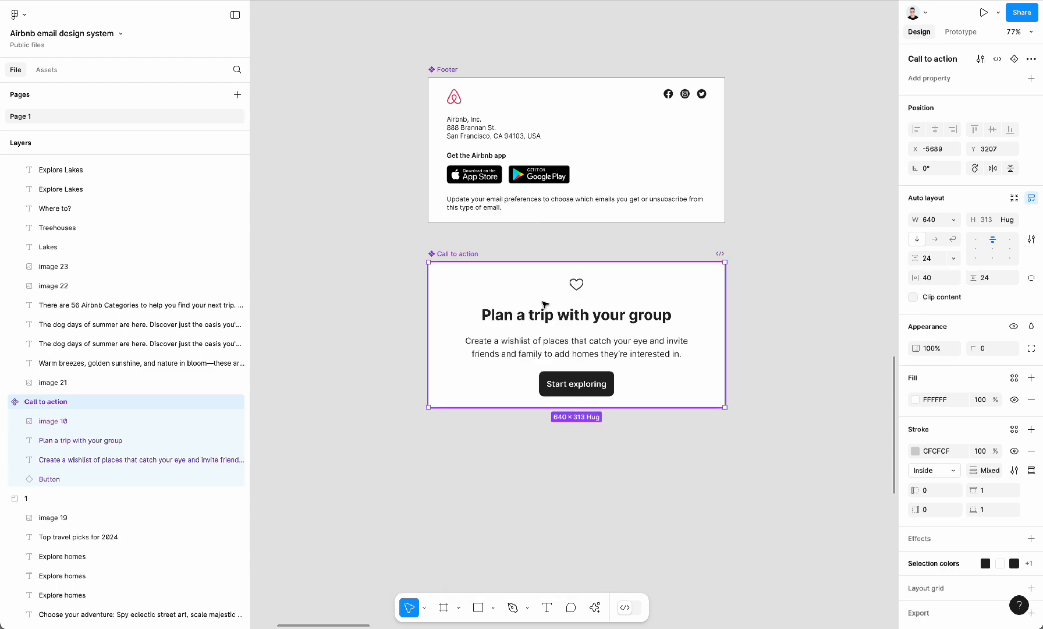
Move the Footer and Call to action components together to the left and slightly down on the canvas.
scroll(541, 300, "down", 3)
left_click(484, 137, "shift")
scroll(489, 146, "up", 2)
scroll(489, 146, "right", 1)
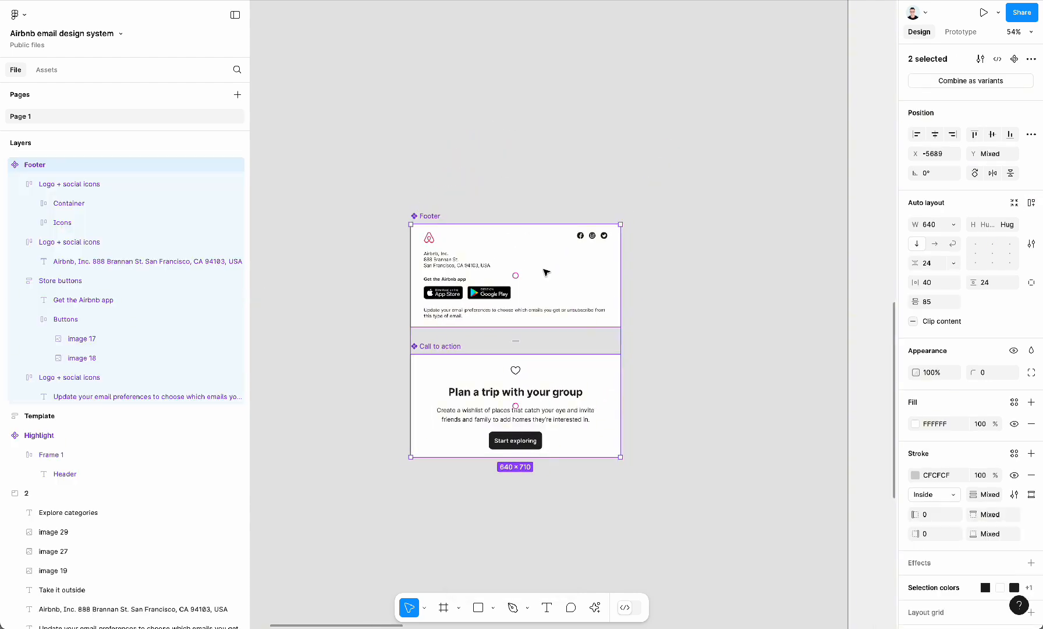
left_click_drag(548, 291, 500, 323)
left_click(674, 320)
Move the Content block highlight off the Lisbon section onto the empty canvas.
scroll(675, 322, "right", 4)
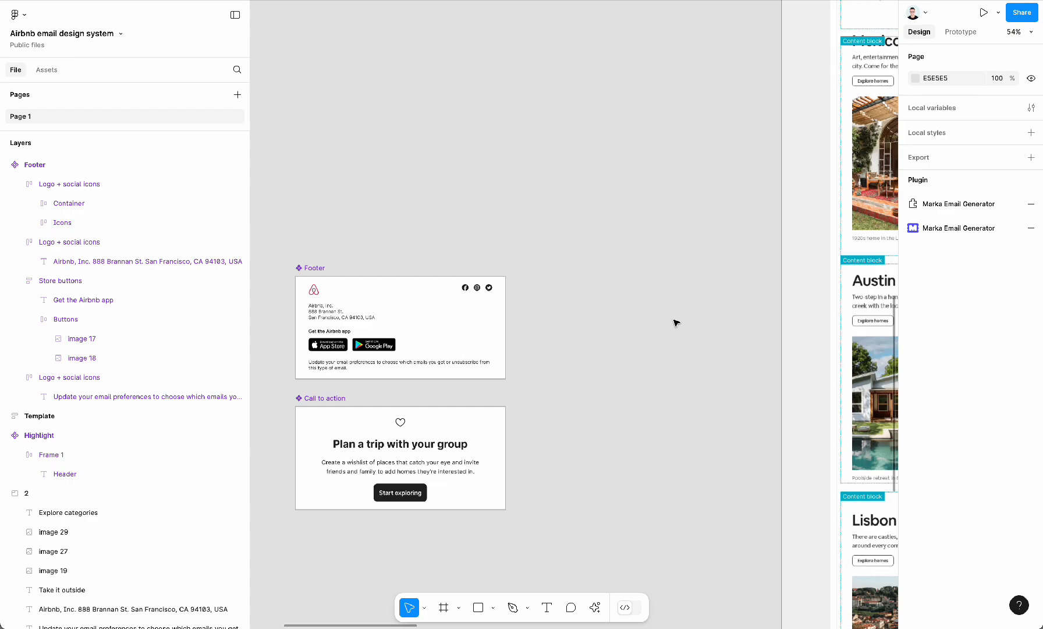
scroll(675, 322, "down", 3)
scroll(637, 362, "down", 3)
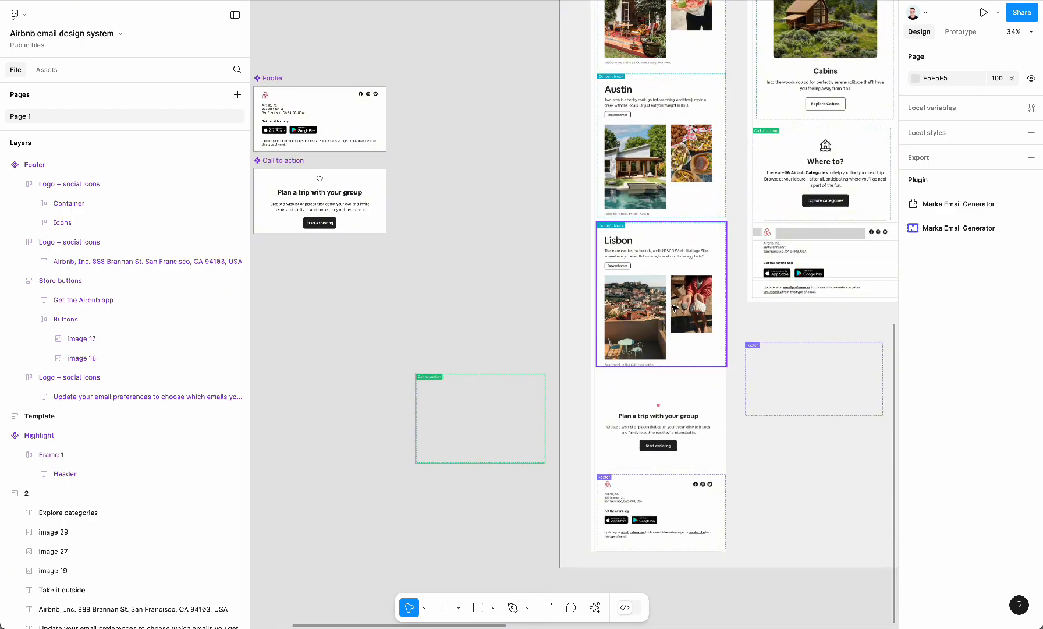
left_click_drag(665, 305, 468, 568)
scroll(638, 293, "up", 3)
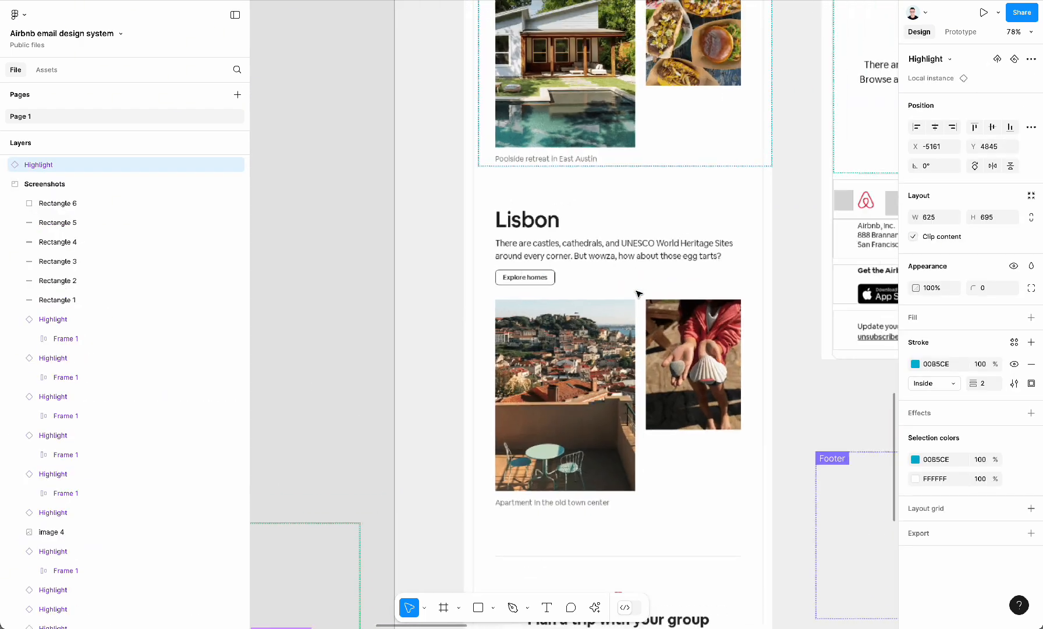
Copy the Denver heading, description, Explore homes text and photo from the extracted email elements.
scroll(638, 293, "down", 6)
scroll(638, 293, "up", 3)
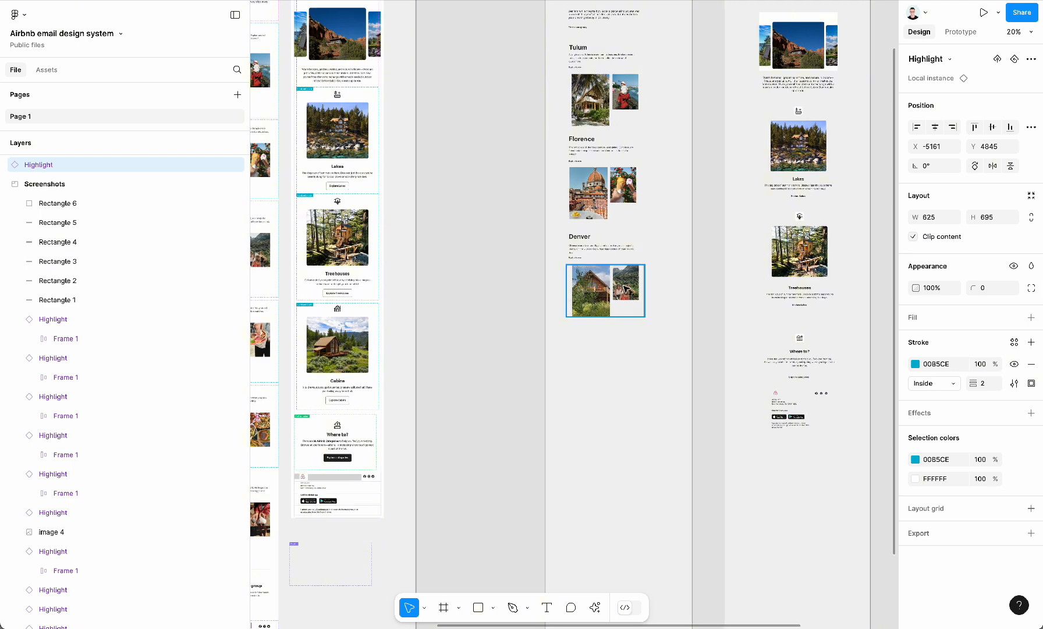
left_click_drag(447, 401, 664, 235)
scroll(663, 236, "down", 5)
scroll(664, 235, "left", 4)
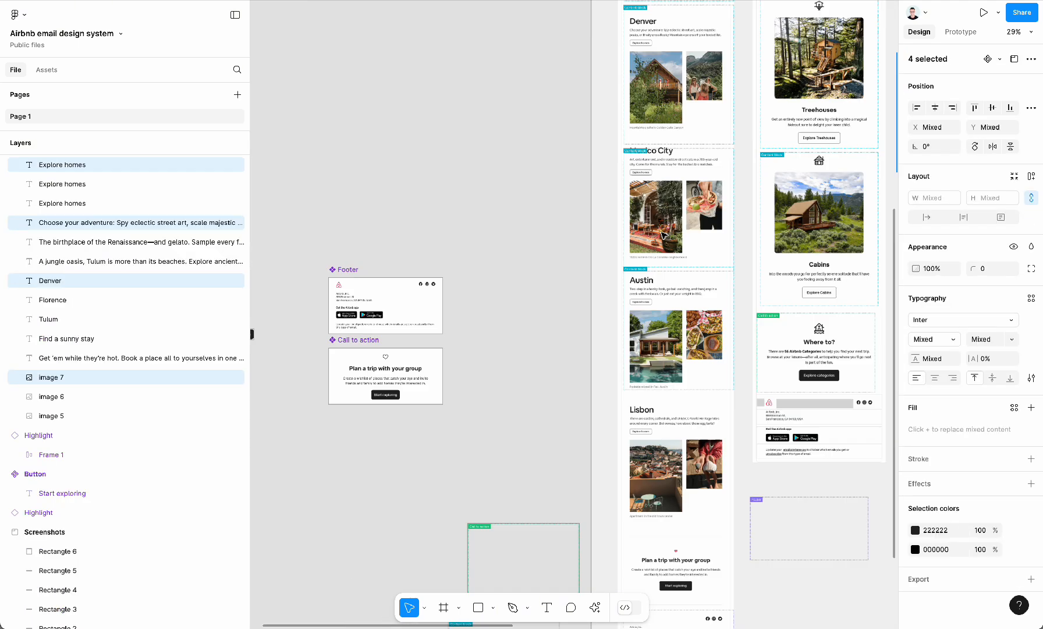
Shift the Footer and Call to action components further left to free up canvas space beside them.
left_click(452, 364)
left_click_drag(428, 399, 576, 218)
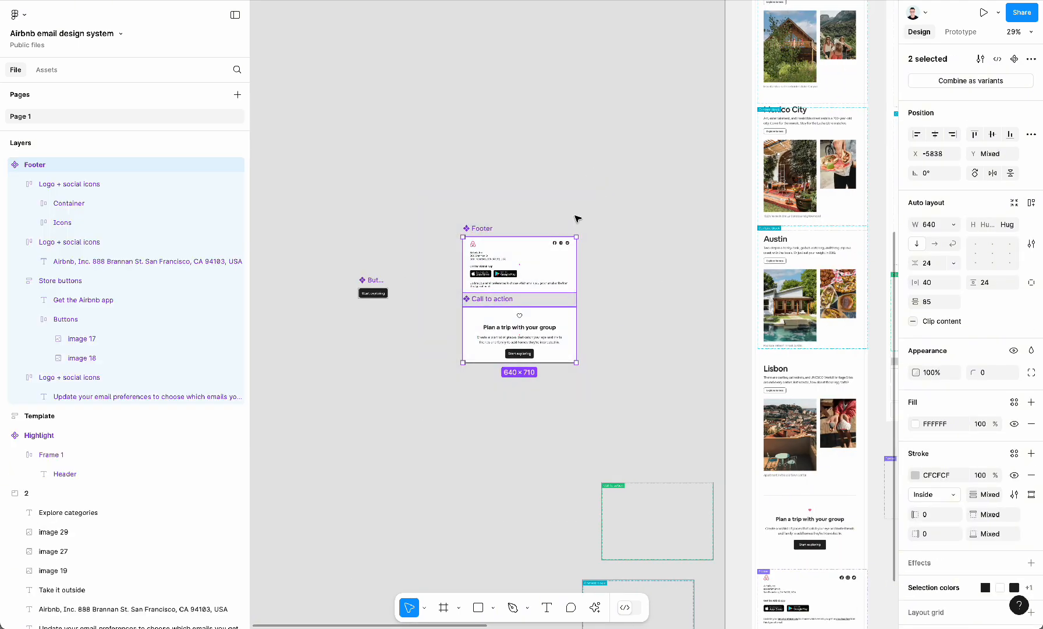
left_click_drag(314, 425, 662, 184)
left_click_drag(547, 262, 406, 269)
left_click(608, 287)
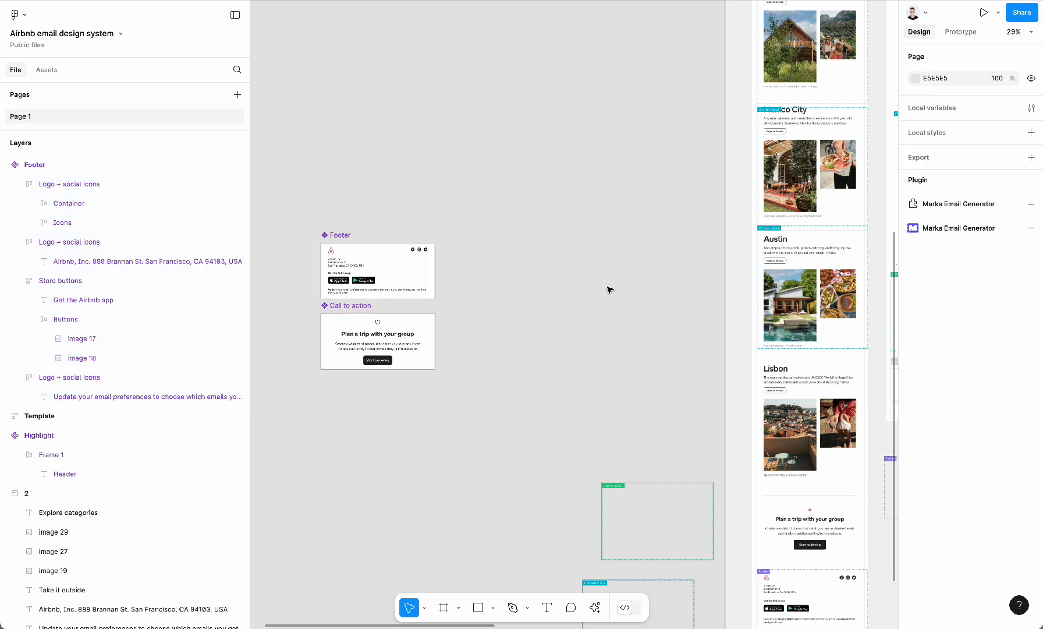
Paste the Denver heading, description, Explore homes text and photo into the empty space beside the Footer component.
scroll(608, 287, "up", 4)
key("super+v")
left_click_drag(530, 356, 531, 311)
left_click(531, 314)
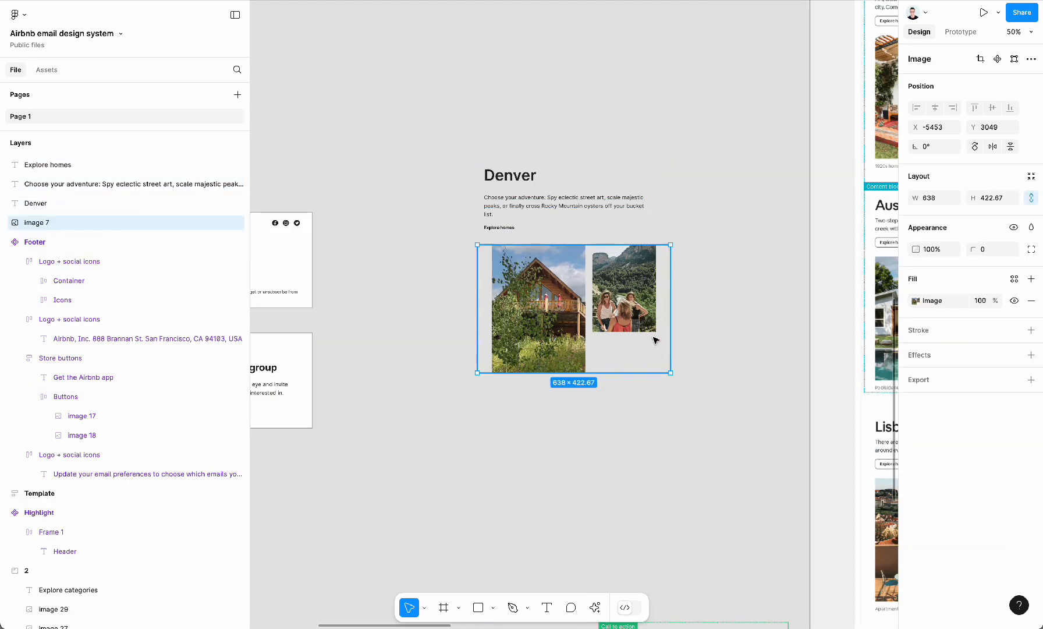
Move the pasted Denver image down to Y 3091, widening the gap beneath the Explore homes text.
scroll(656, 341, "down", 5)
scroll(656, 342, "right", 5)
scroll(643, 353, "up", 2)
scroll(642, 353, "left", 2)
scroll(642, 353, "left", 1)
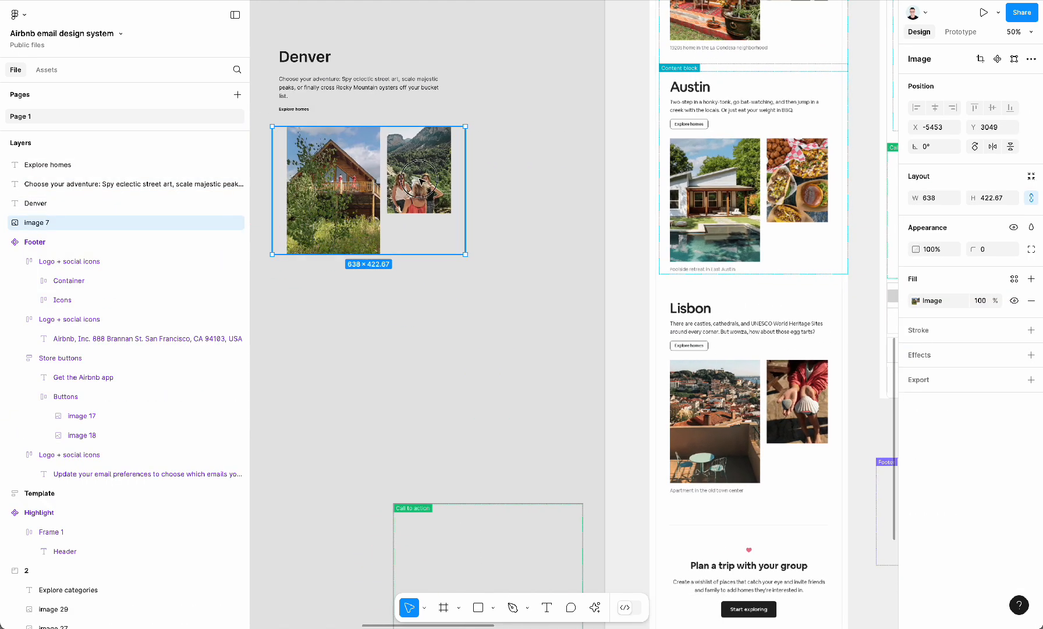
left_click_drag(401, 162, 401, 175)
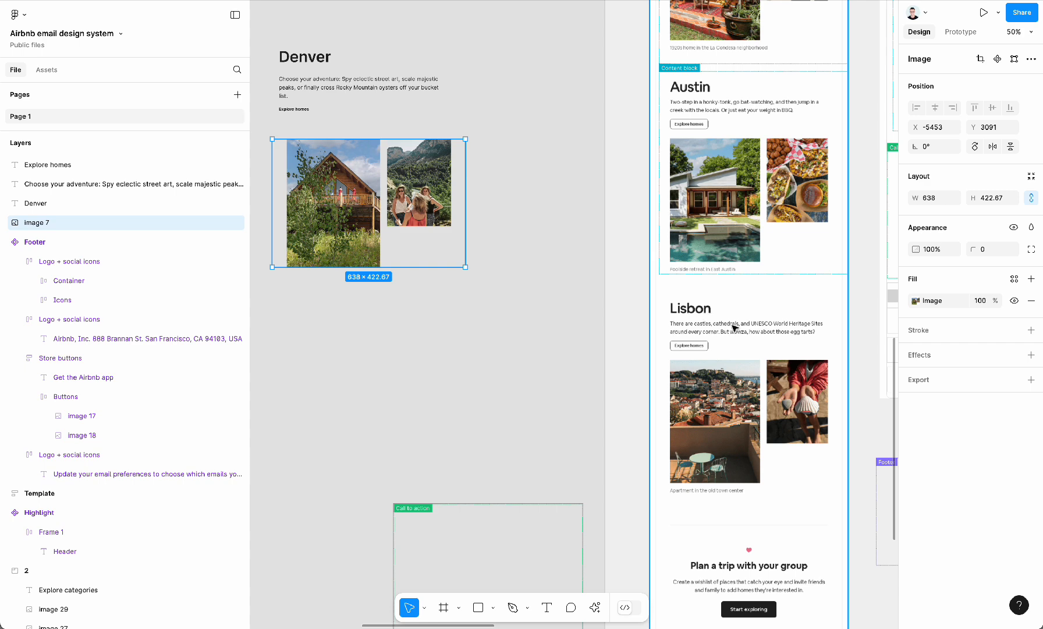
left_click(447, 330)
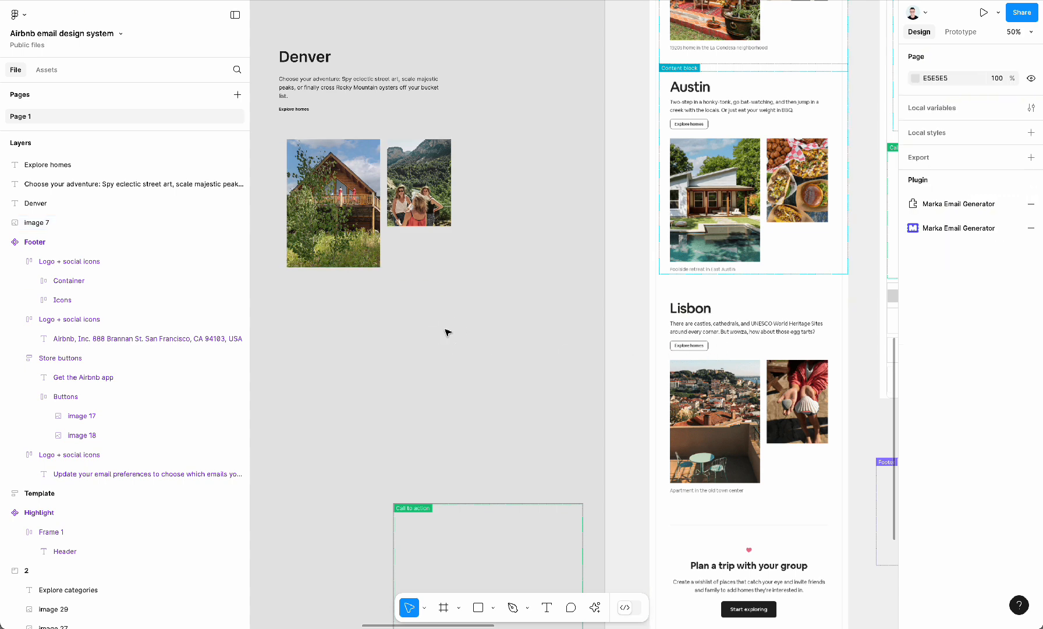
Move the Explore homes text out of the Denver block onto the empty canvas near the Lisbon reference.
scroll(447, 330, "left", 2)
scroll(447, 331, "up", 1)
scroll(357, 147, "left", 8)
scroll(357, 148, "up", 1)
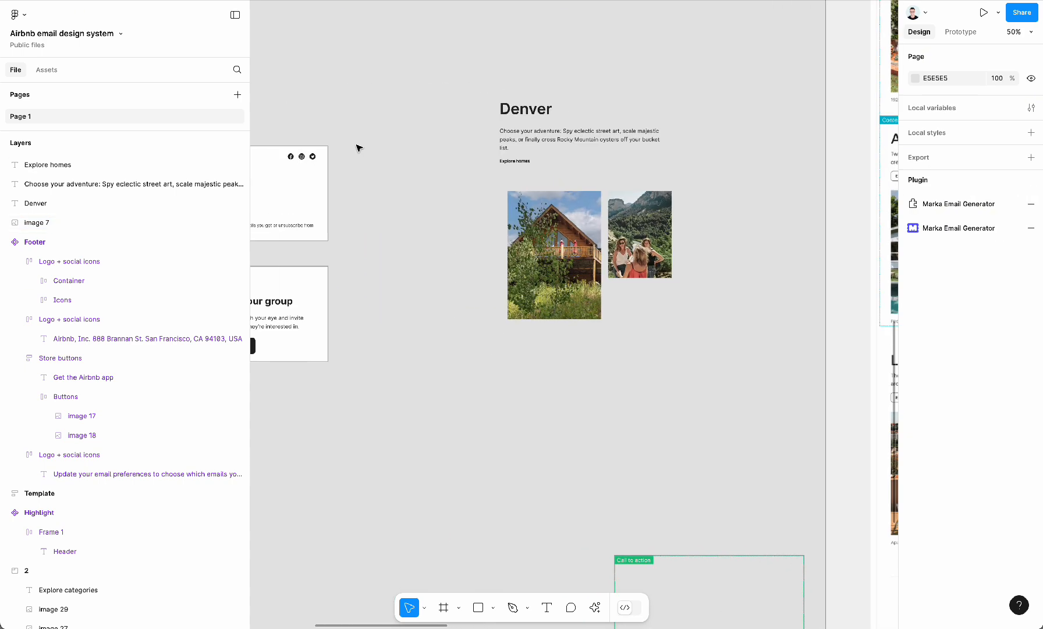
left_click_drag(598, 177, 846, 448)
scroll(846, 449, "right", 7)
scroll(846, 448, "down", 3)
scroll(720, 428, "up", 3)
scroll(722, 429, "up", 3)
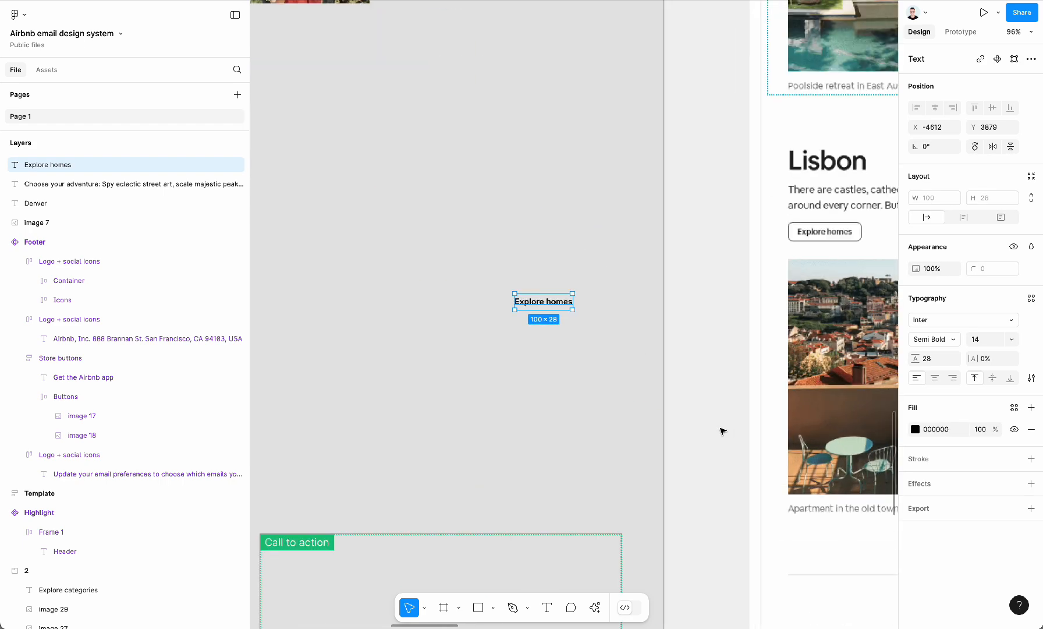
Wrap the Explore homes text in an auto layout frame, move it up, and add a 1 px black inside stroke.
key("shift+a")
left_click_drag(541, 285, 528, 234)
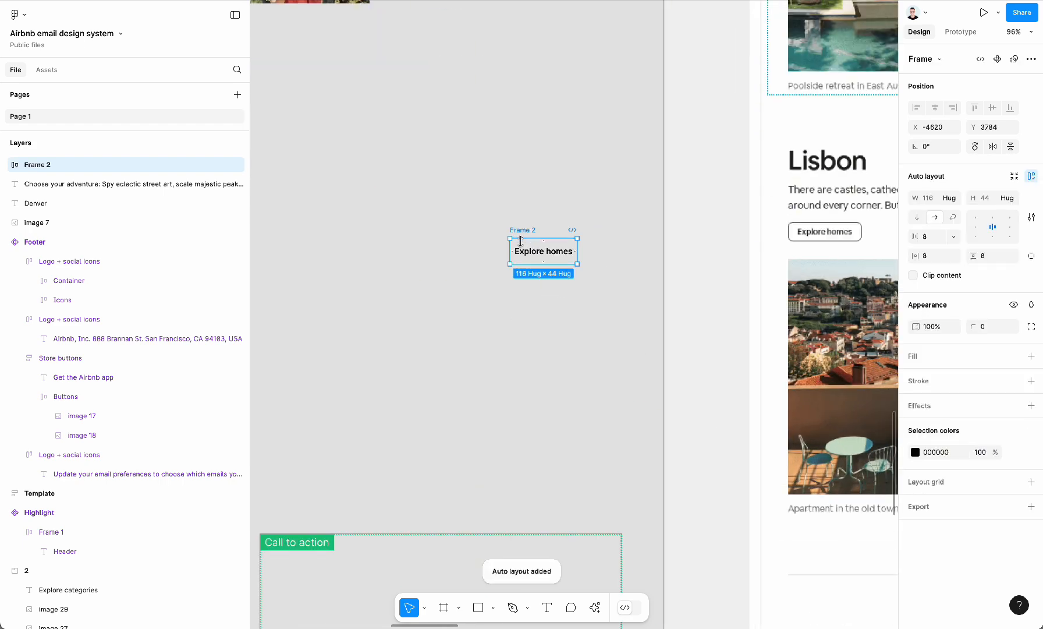
left_click(1030, 382)
Set the Explore homes button's corner radius to 6.
left_click(996, 326)
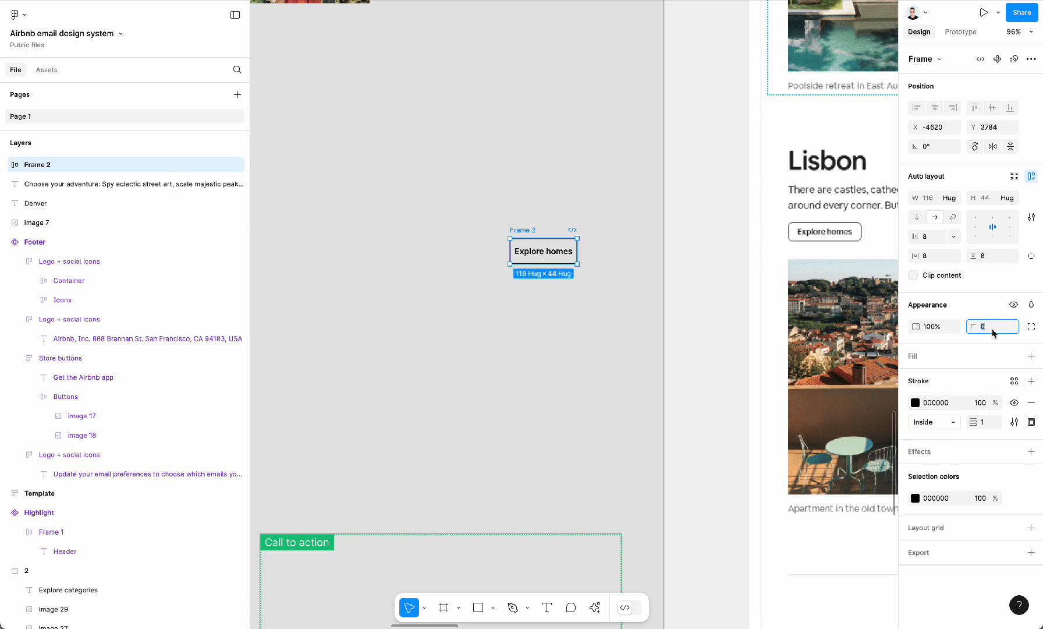
type("8")
key("Return")
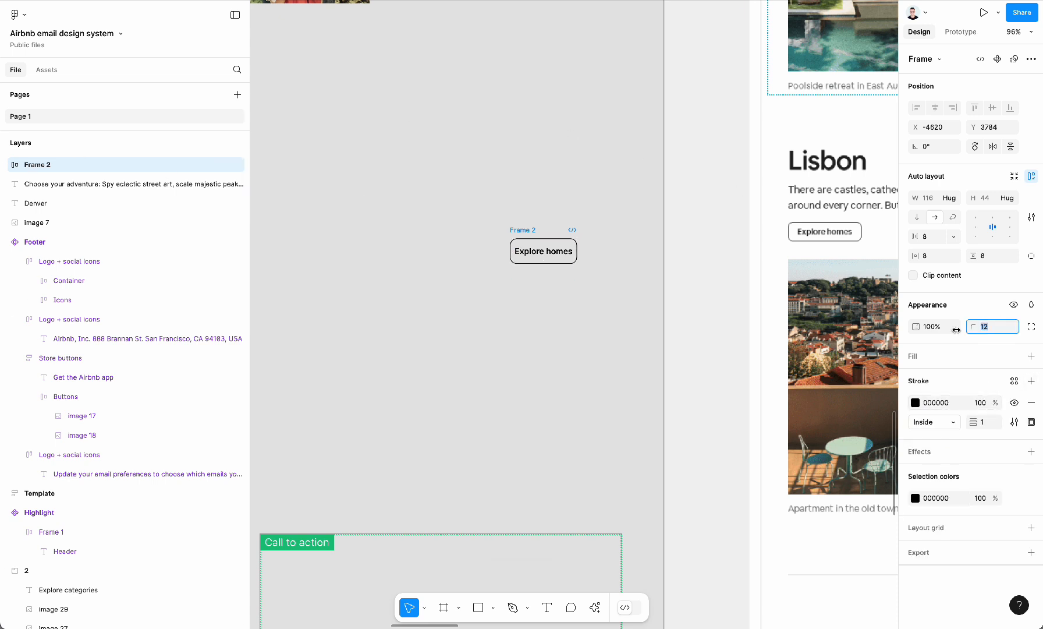
left_click_drag(956, 330, 953, 330)
key("Down")
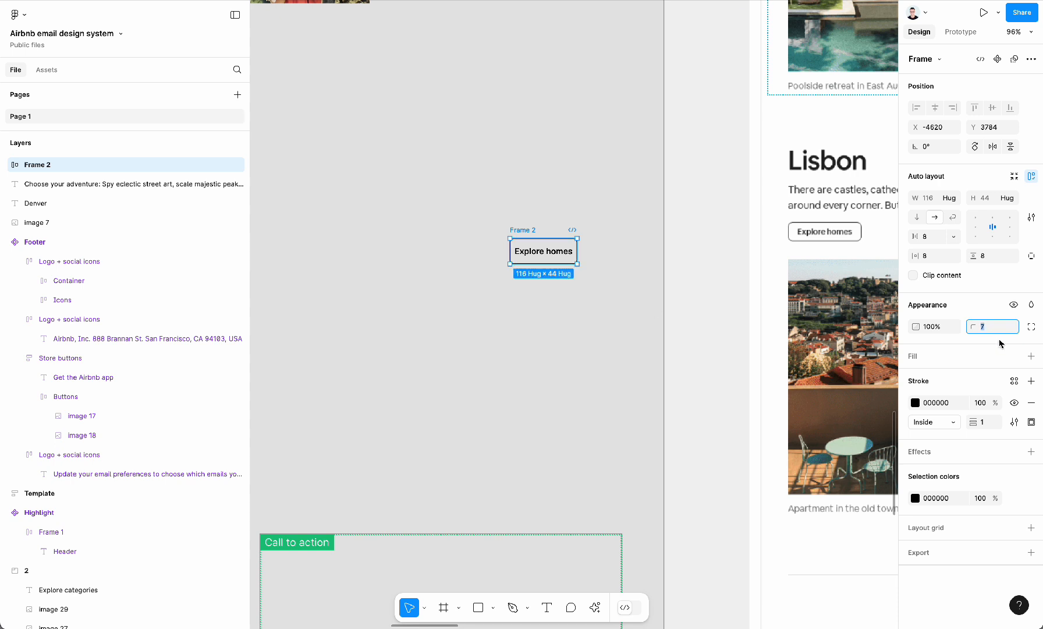
key("Down")
Set the Explore homes button's item gap to 11, horizontal padding to 16 and vertical padding to 5.
scroll(873, 376, "left", 3)
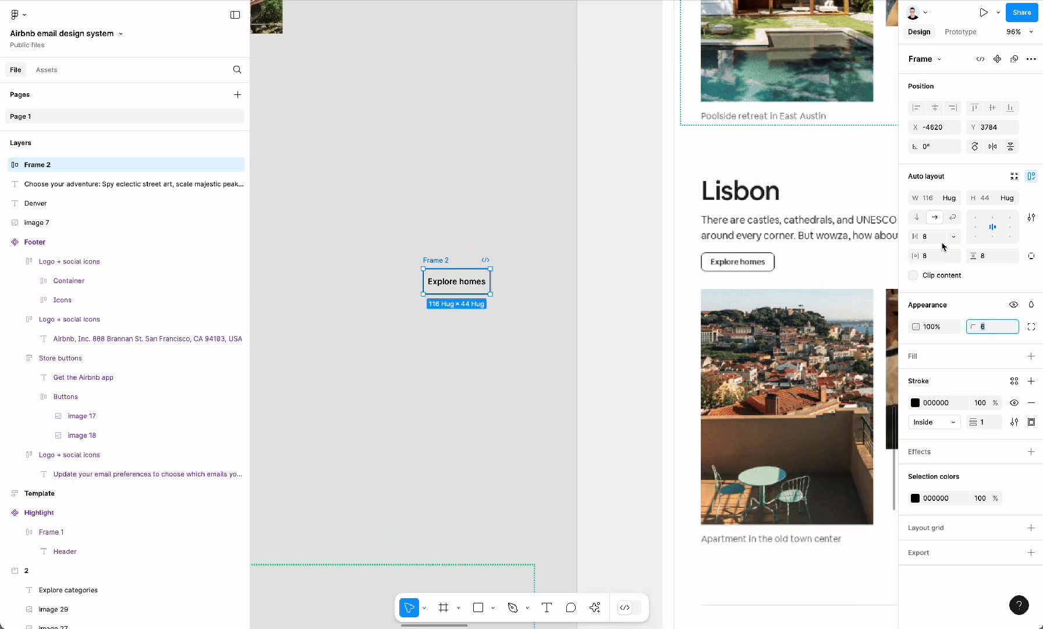
left_click(993, 258)
key("Down")
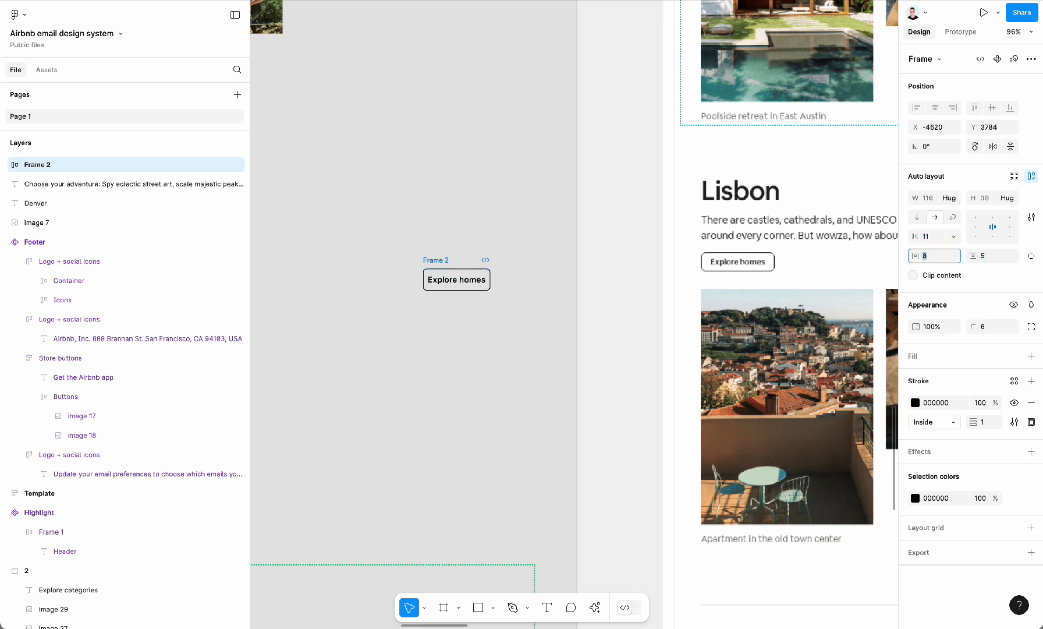
type("14")
key("Return")
key("Up")
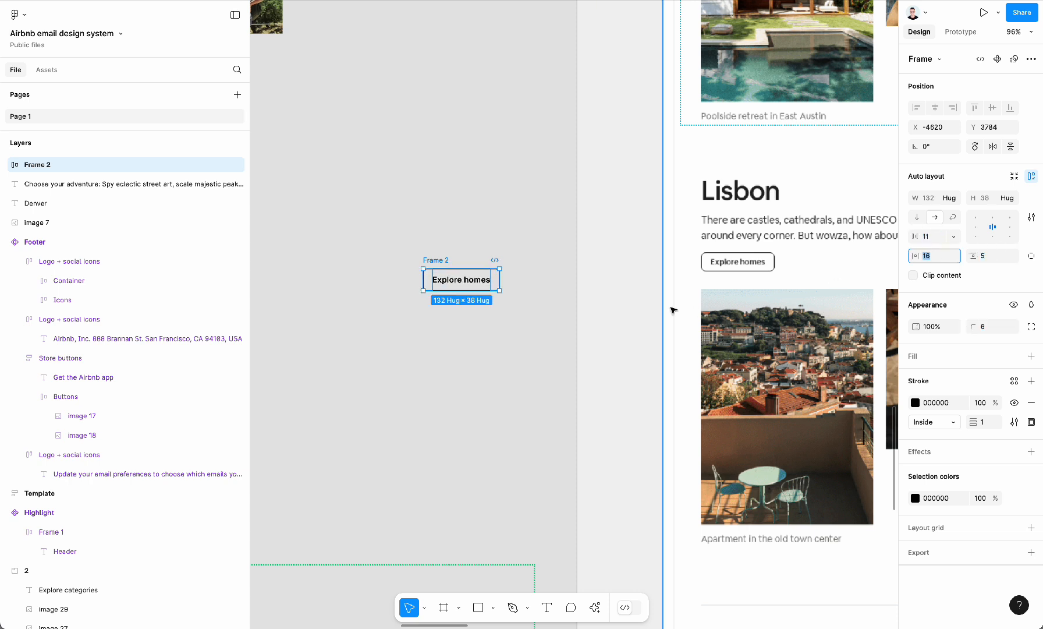
Rename the Explore homes button frame "Secondary button" and turn it into a component.
double_click(436, 261)
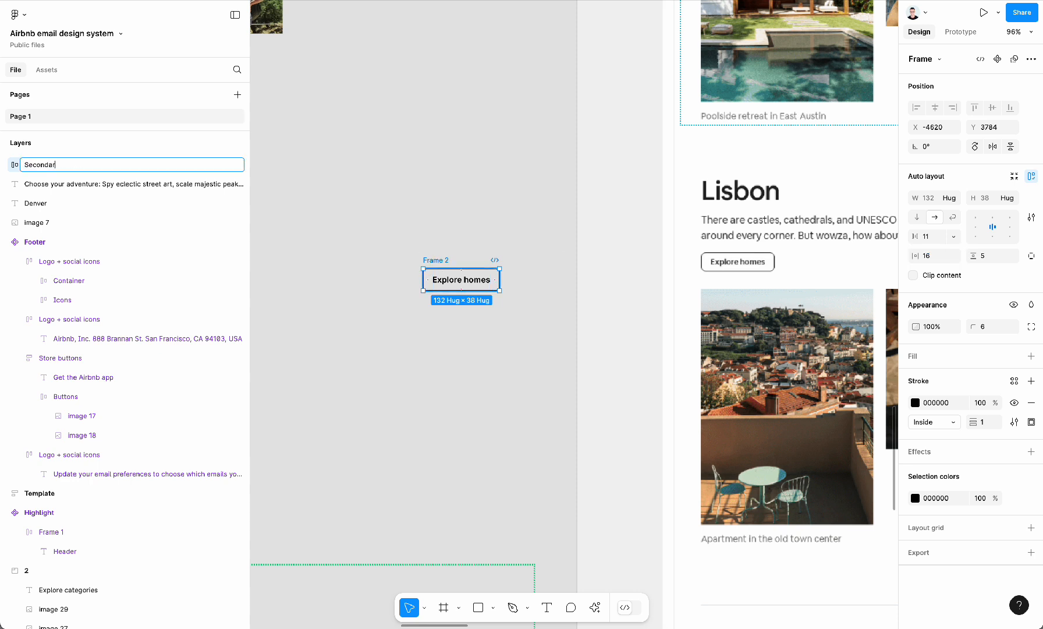
type("Secondary button")
key("Return")
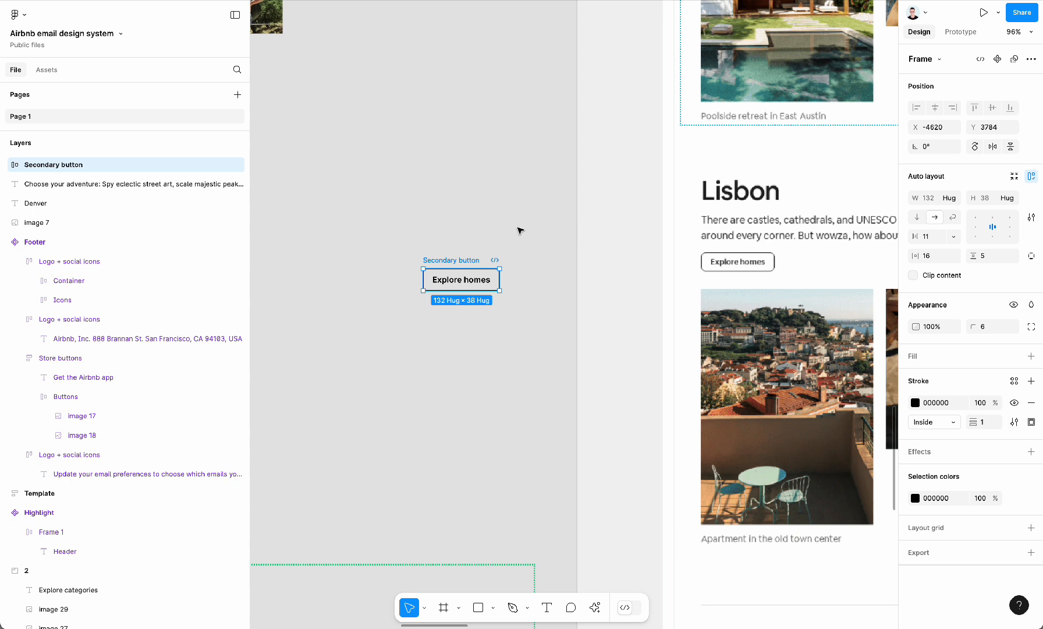
left_click(519, 229)
right_click(455, 262)
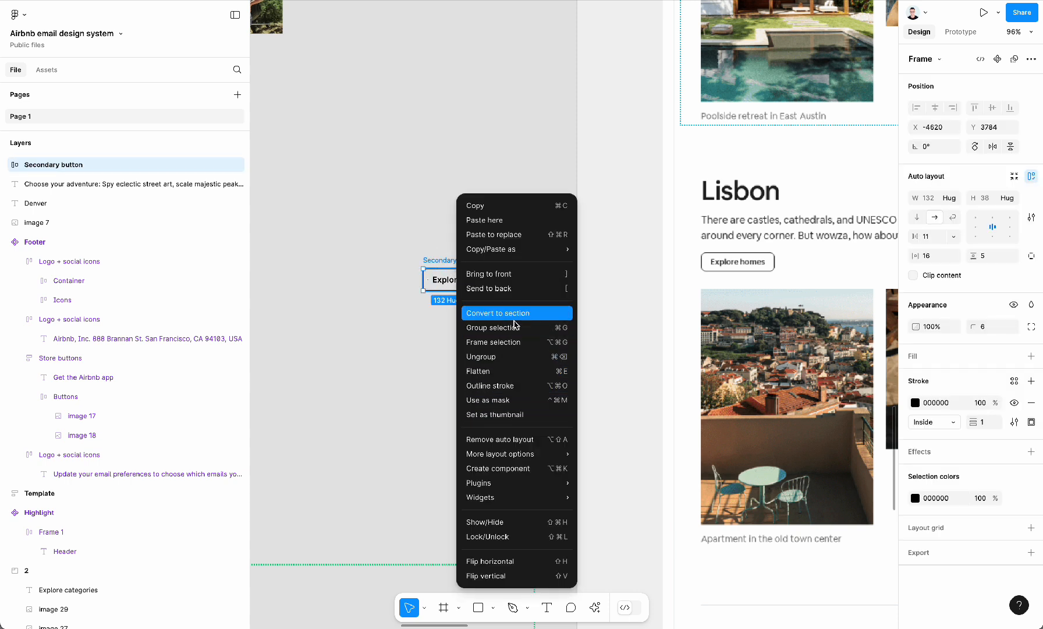
left_click(527, 468)
left_click(504, 387)
Move the Secondary button component into the space between the Call to action component and the Denver image.
key("minus")
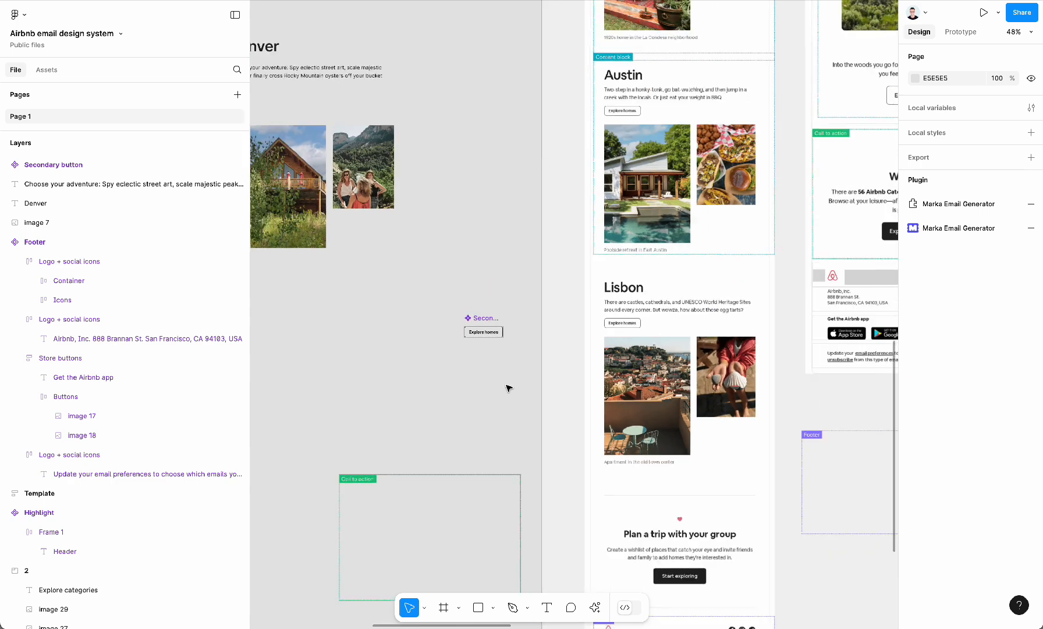
scroll(509, 388, "left", 5)
left_click_drag(676, 345, 358, 255)
scroll(652, 263, "left", 5)
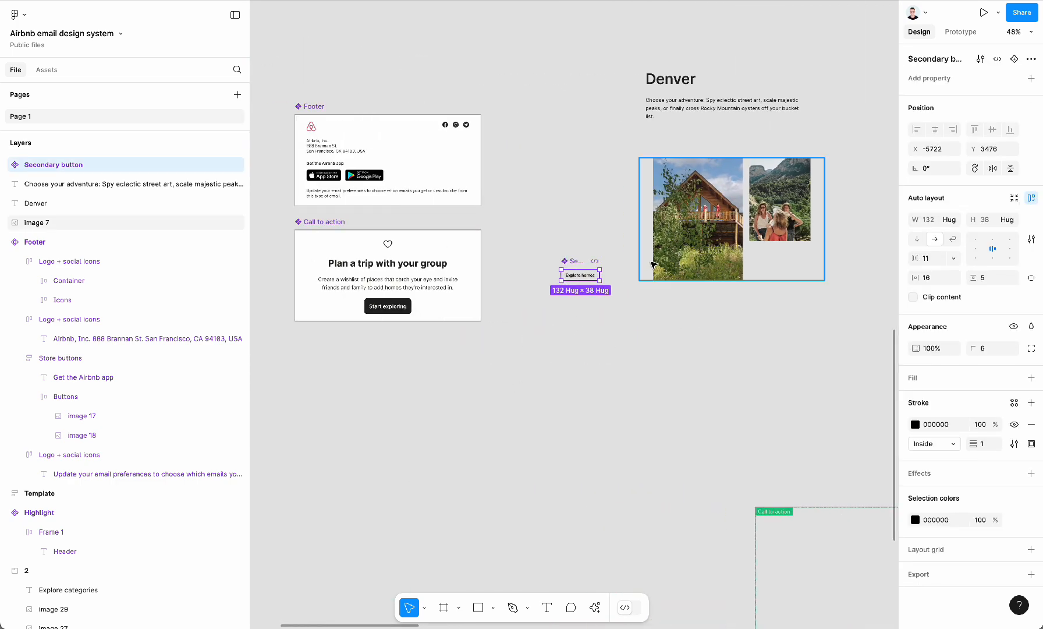
Move the Secondary button component directly below the black Button component.
scroll(587, 271, "left", 4)
left_click(721, 236)
left_click_drag(719, 288, 281, 255)
scroll(672, 300, "right", 4)
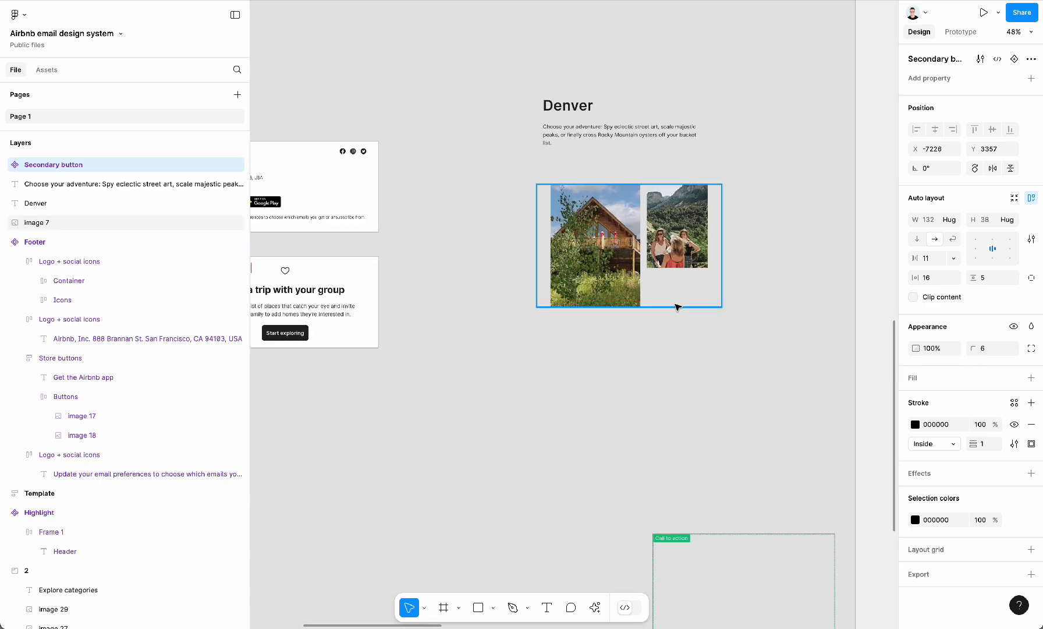
Nudge the Denver photo collage to about X -5474, Y 3073, lining up the cabin photo with the text's left edge.
scroll(677, 307, "up", 5)
left_click(613, 320)
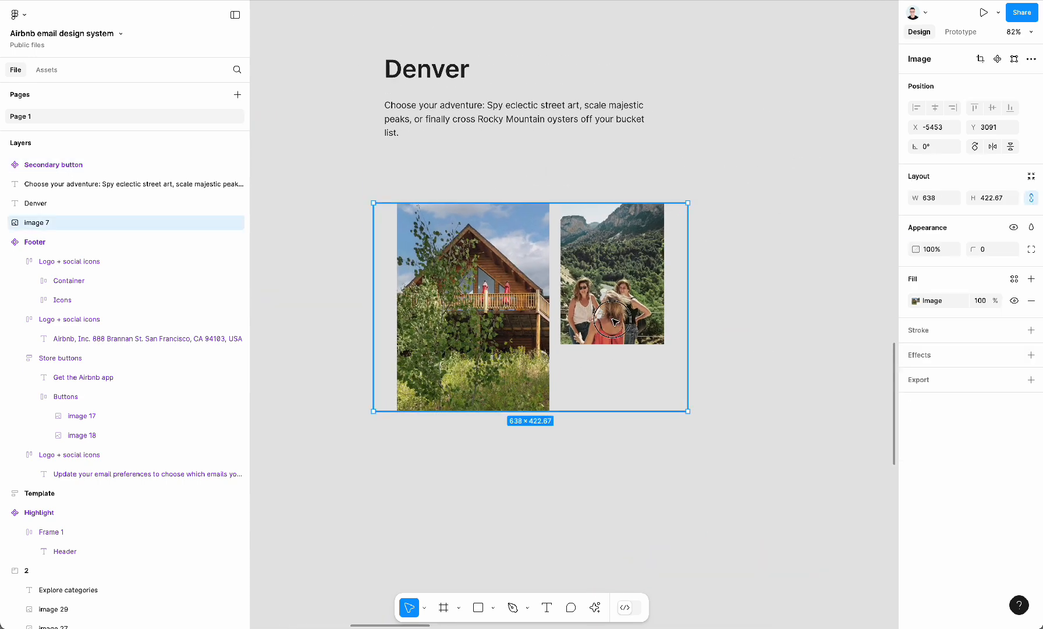
left_click_drag(613, 320, 602, 310)
scroll(604, 312, "down", 5)
scroll(611, 312, "right", 5)
scroll(642, 212, "up", 3)
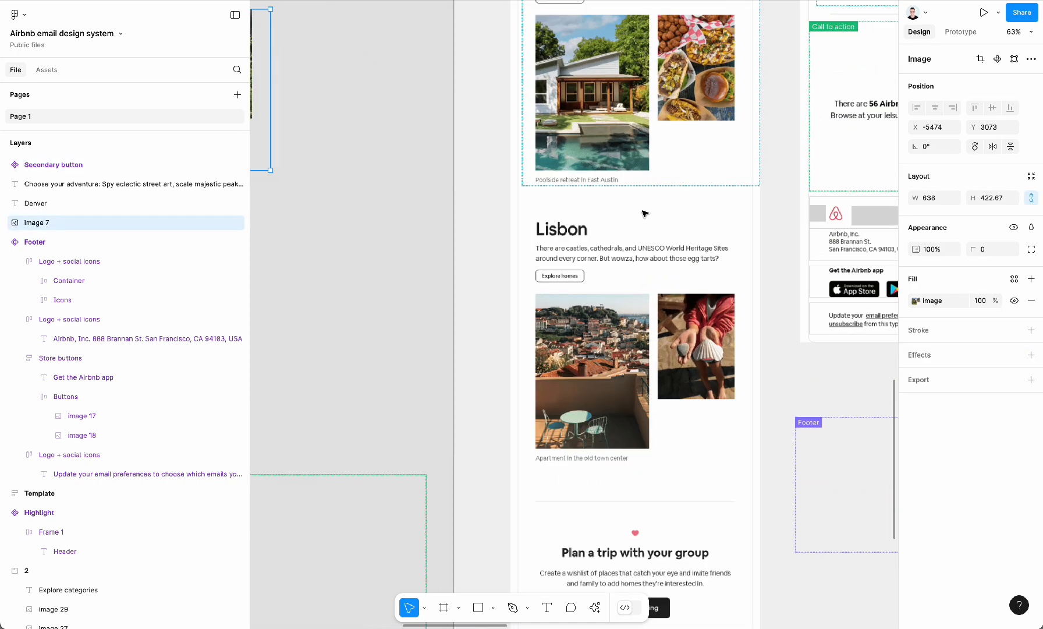
scroll(642, 211, "left", 2)
scroll(643, 212, "up", 1)
scroll(611, 377, "up", 5)
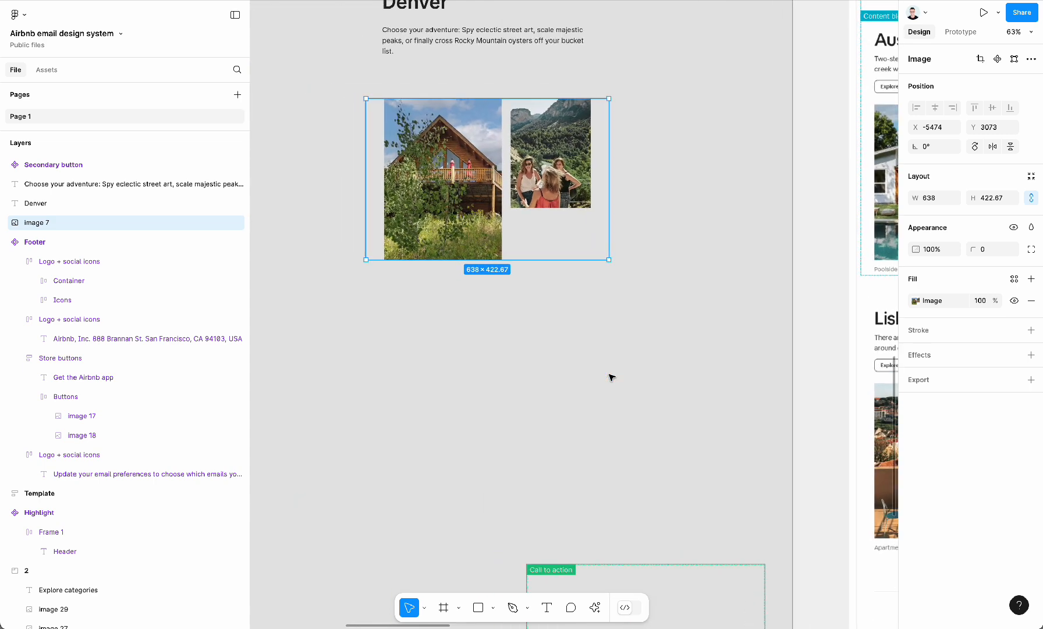
Place a copy of the Secondary button component between the Denver description and the photo collage, aligned with the text's left edge.
scroll(611, 377, "left", 5)
scroll(611, 377, "down", 3)
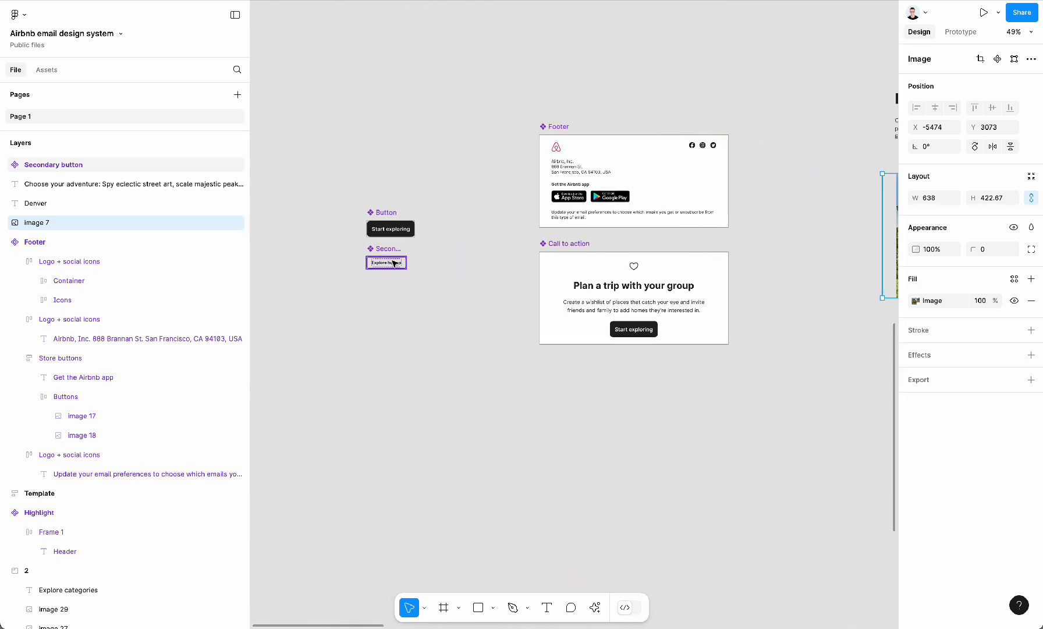
left_click_drag(391, 263, 768, 100)
scroll(770, 103, "right", 4)
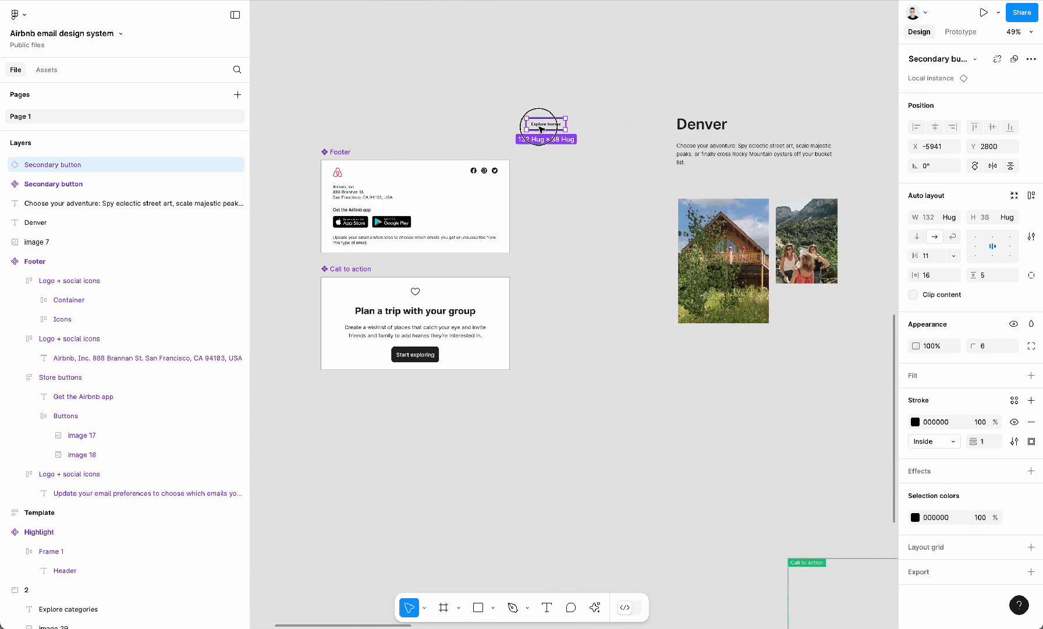
left_click_drag(542, 128, 691, 186)
Wrap the Denver heading, description, Explore homes button and photo collage in one auto layout frame.
left_click_drag(610, 391, 836, 93)
scroll(836, 93, "right", 3)
scroll(836, 93, "up", 1)
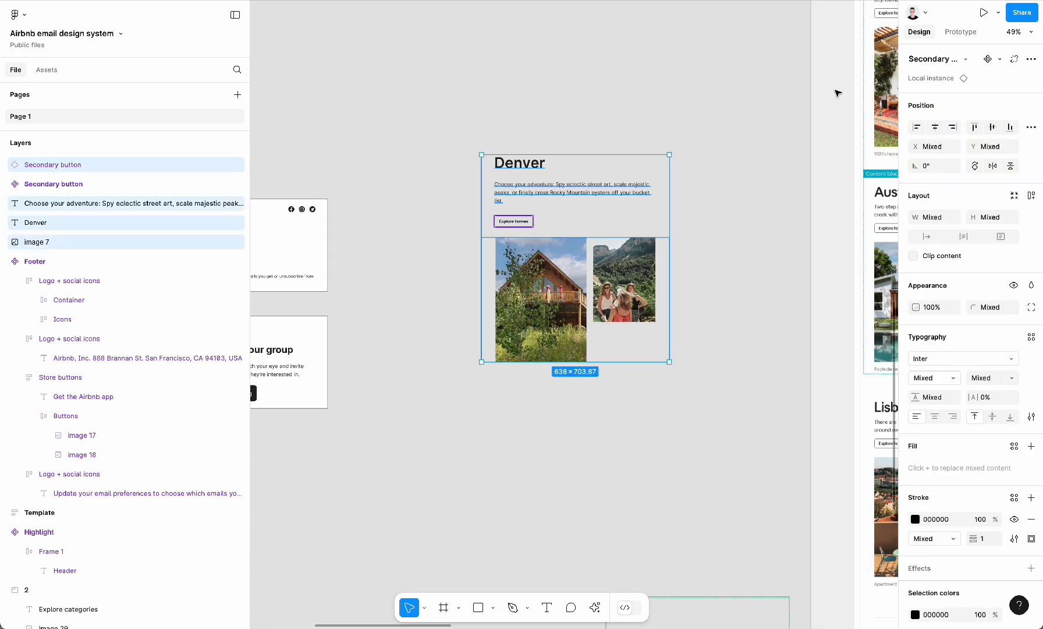
key("shift+a")
Examine the layout of the Austin and Lisbon content blocks in the reference email.
scroll(833, 250, "right", 5)
scroll(833, 250, "down", 3)
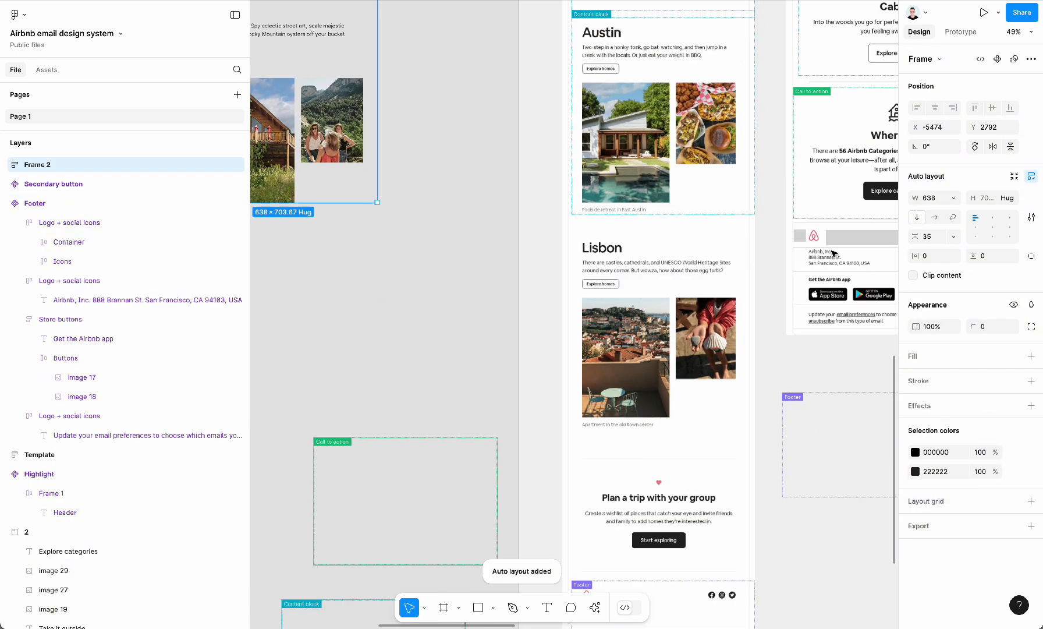
scroll(834, 254, "right", 2)
scroll(834, 254, "down", 1)
scroll(541, 340, "left", 3)
scroll(540, 339, "up", 1)
left_click(399, 123)
scroll(399, 124, "left", 2)
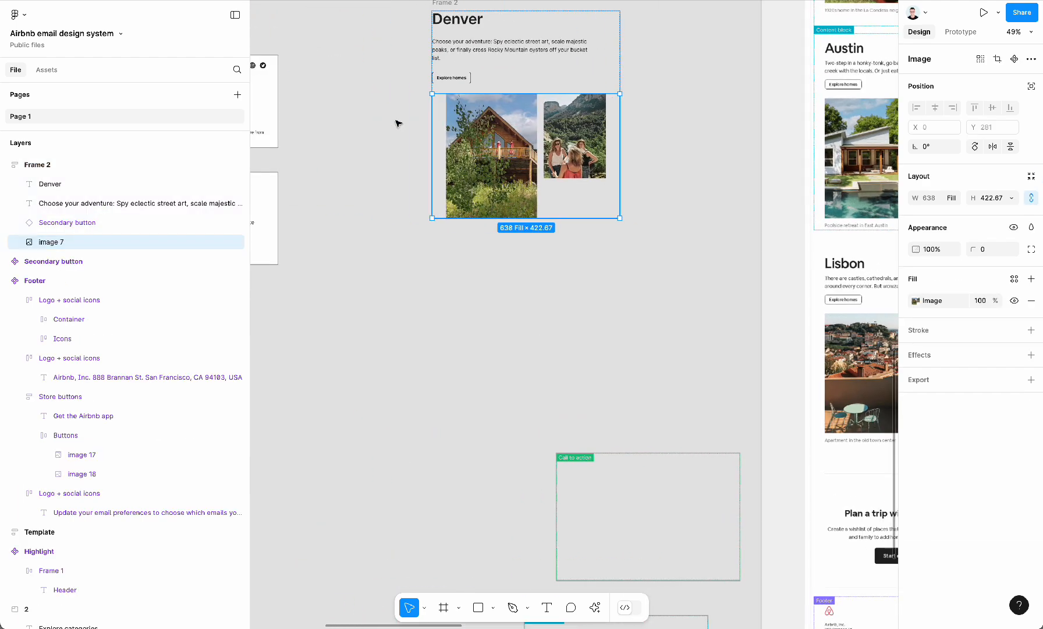
scroll(437, 125, "up", 10, "ctrl")
key("r")
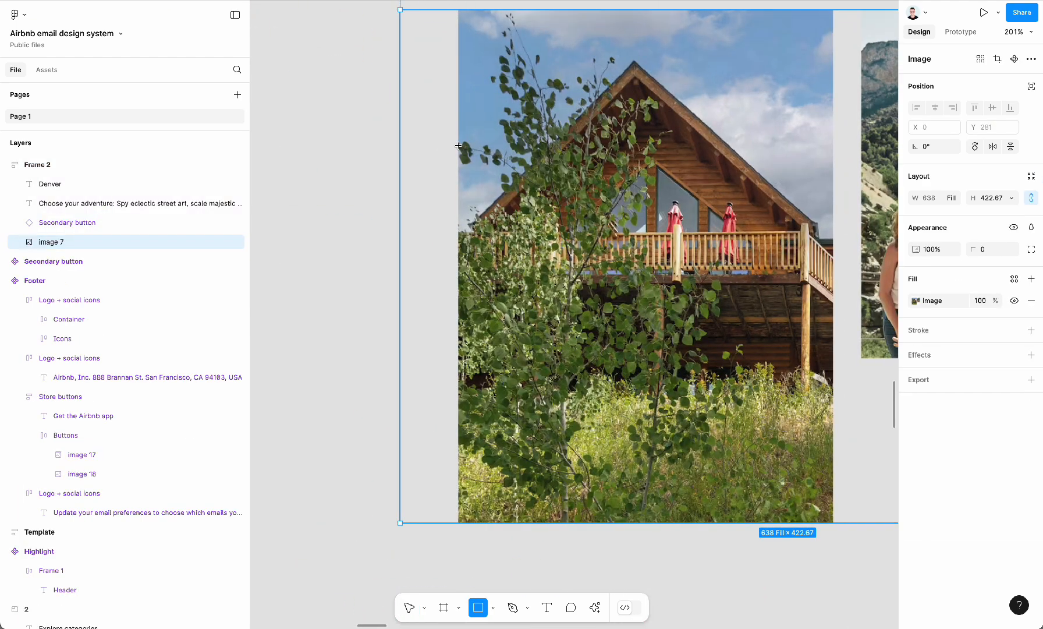
left_click_drag(448, 159, 417, 191)
key("ctrl+z")
Draw a 47 by 47 measuring rectangle at the photo collage's lower-left corner, spanning the collage's side margin.
scroll(372, 399, "down", 3)
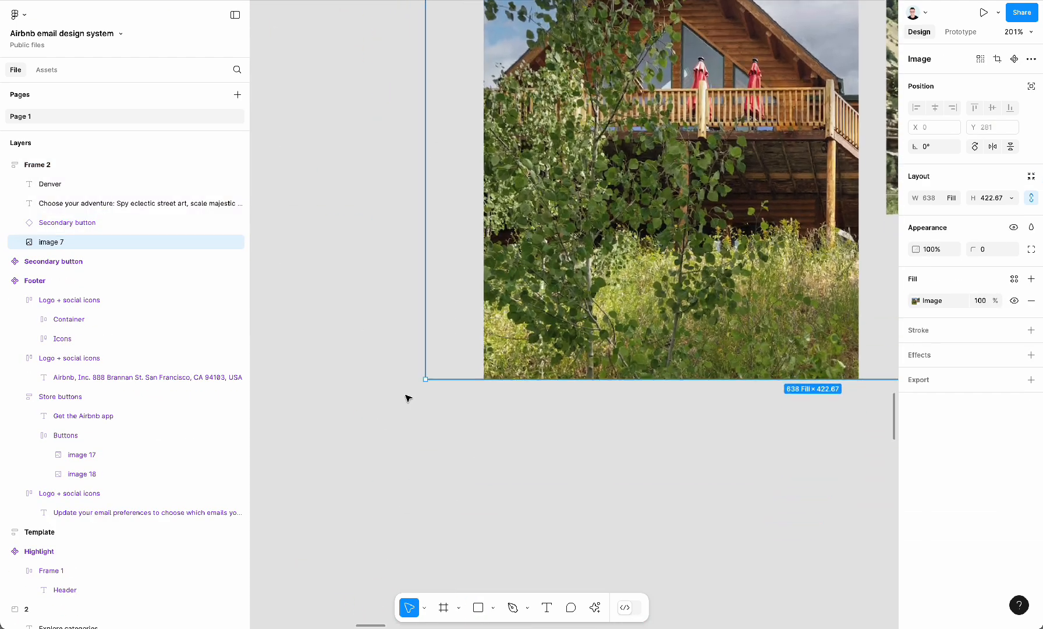
key("r")
left_click_drag(426, 379, 482, 436)
scroll(508, 288, "up", 10)
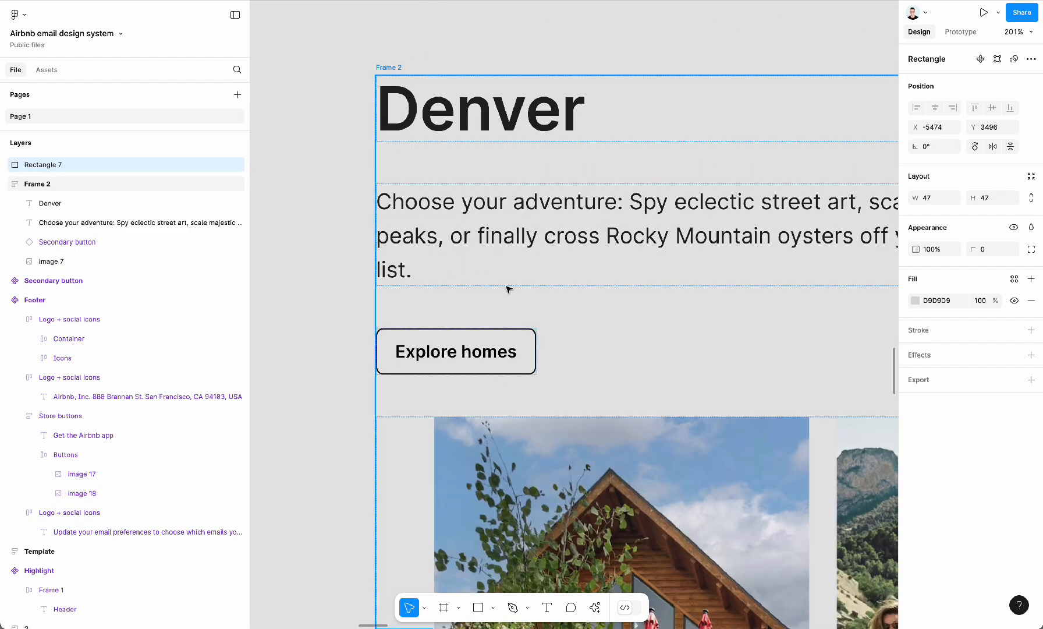
left_click(468, 344)
left_click(496, 251, "shift")
left_click(514, 126, "shift")
scroll(513, 128, "down", 5)
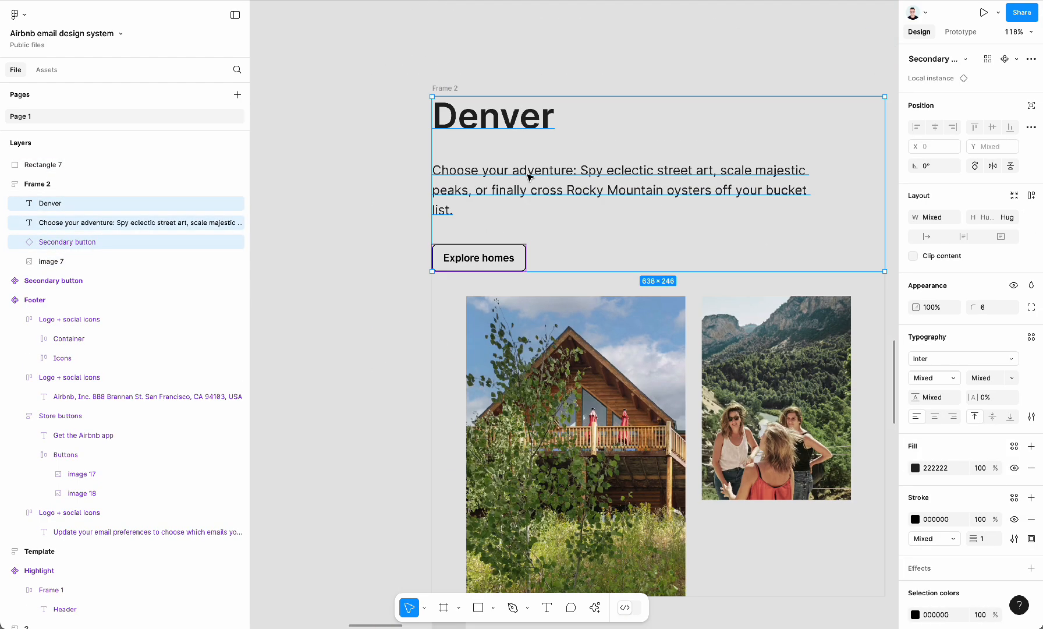
scroll(528, 180, "down", 3)
scroll(529, 180, "right", 2)
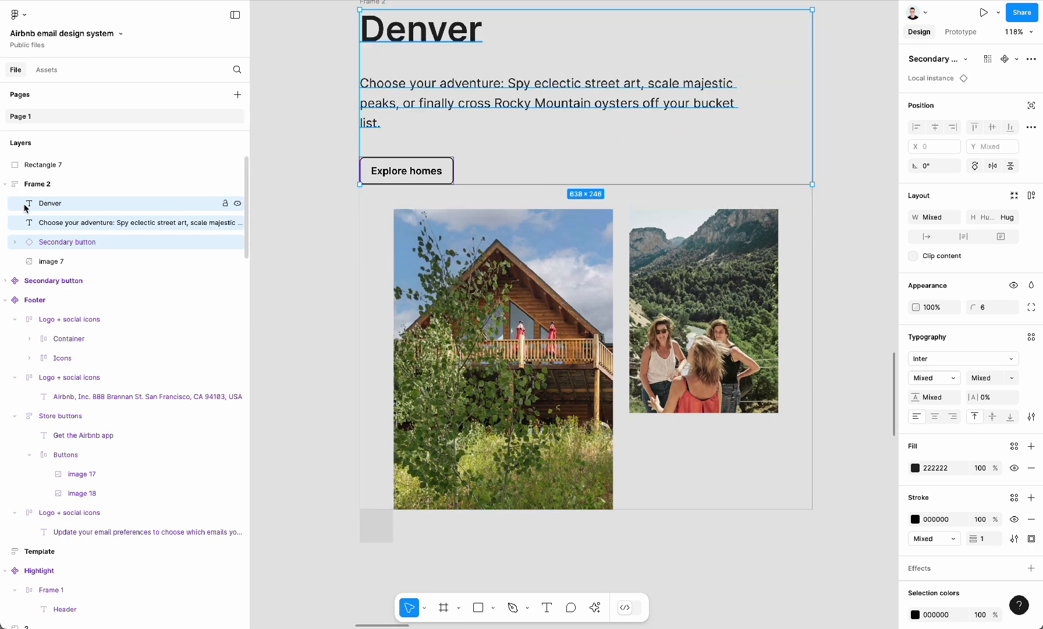
Rename the Denver auto layout frame "Content / 1".
double_click(56, 184)
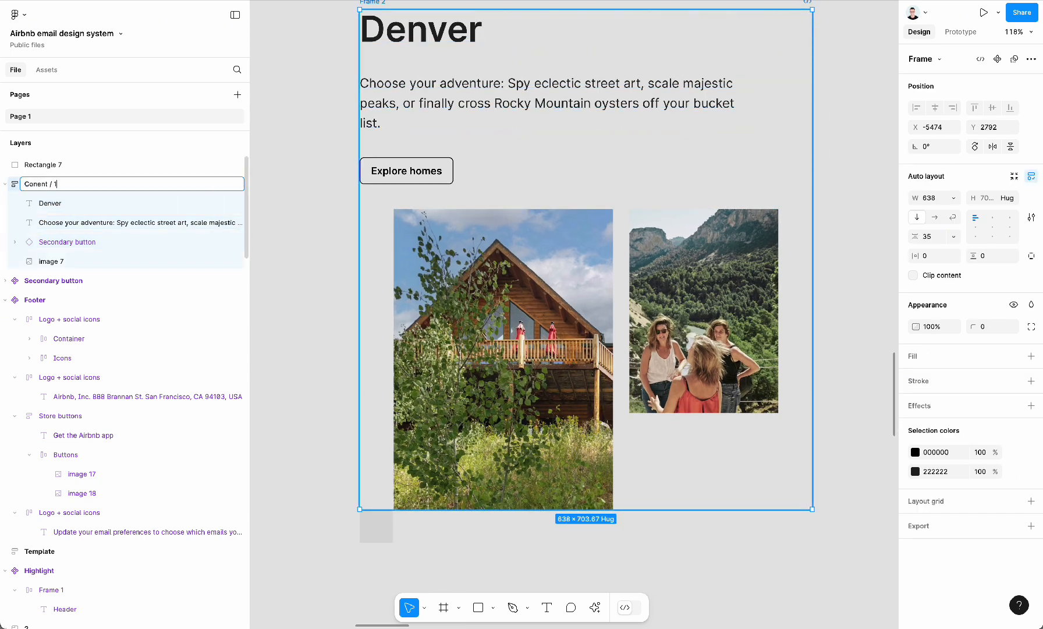
key("Return")
double_click(47, 185)
type("Content / 1")
key("Return")
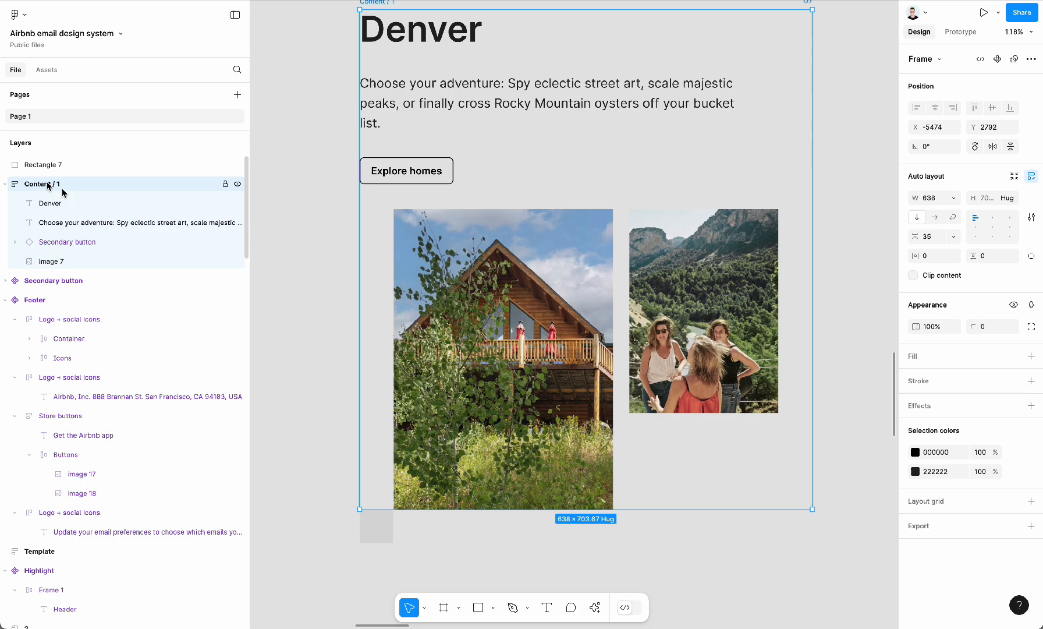
Review how the content blocks in the reference emails are built, such as Mexico City, Austin and Cabins.
scroll(493, 186, "up", 2)
scroll(493, 186, "left", 2)
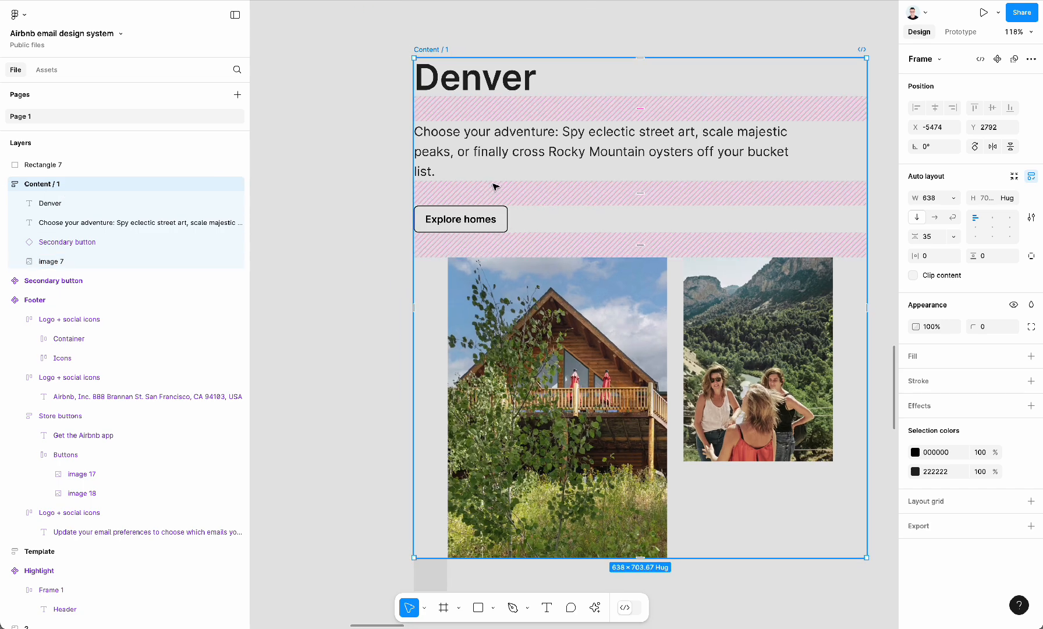
scroll(433, 226, "down", 3, "ctrl")
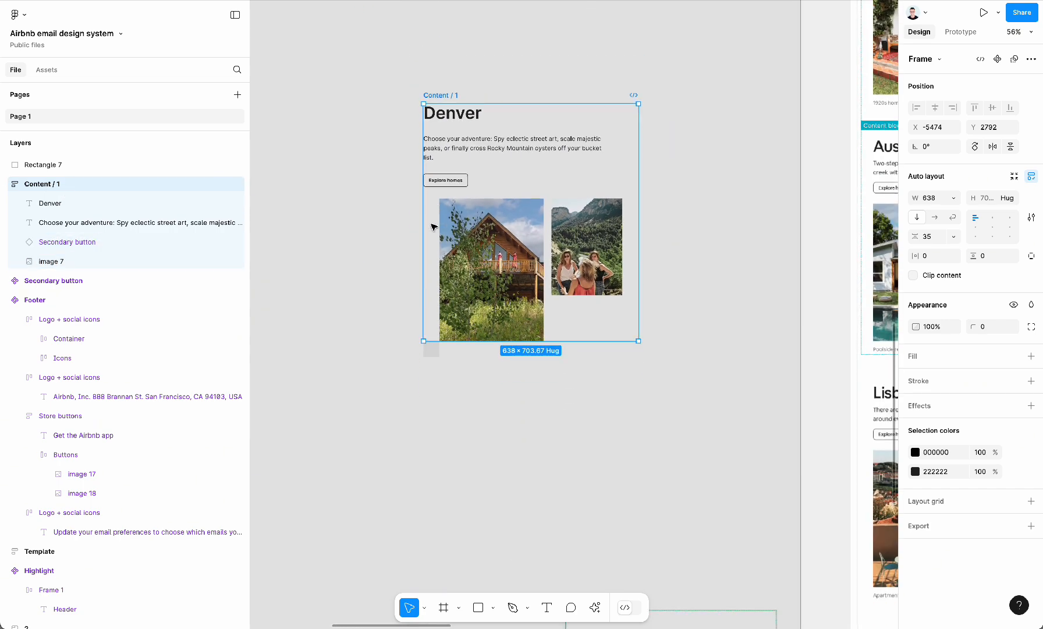
scroll(710, 215, "down", 10)
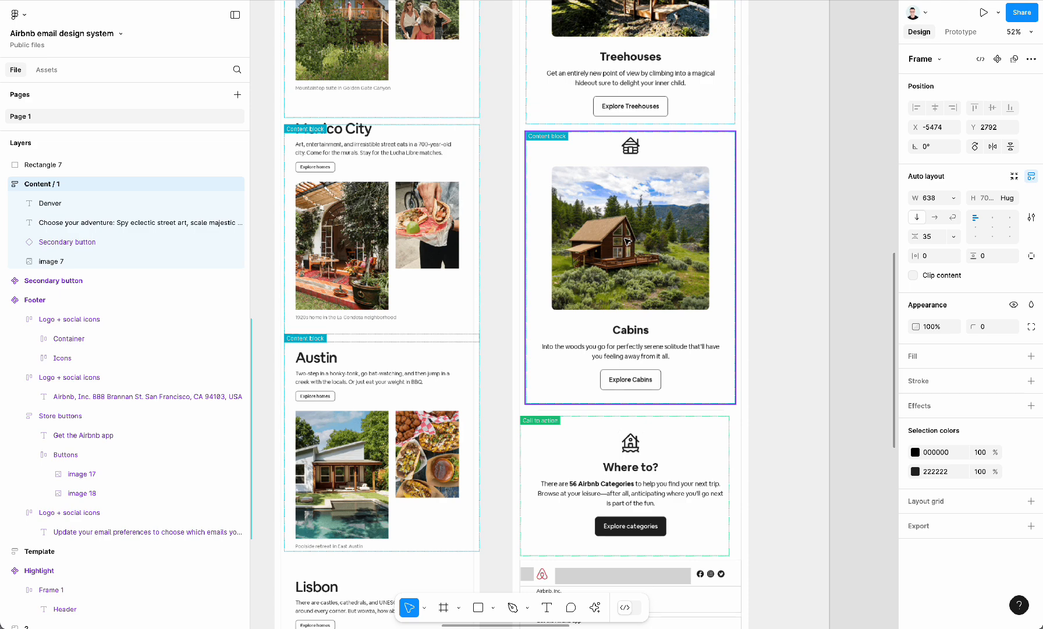
scroll(627, 241, "left", 10)
scroll(628, 241, "down", 2)
scroll(627, 240, "up", 3, "ctrl")
scroll(627, 241, "left", 1)
scroll(628, 241, "down", 1)
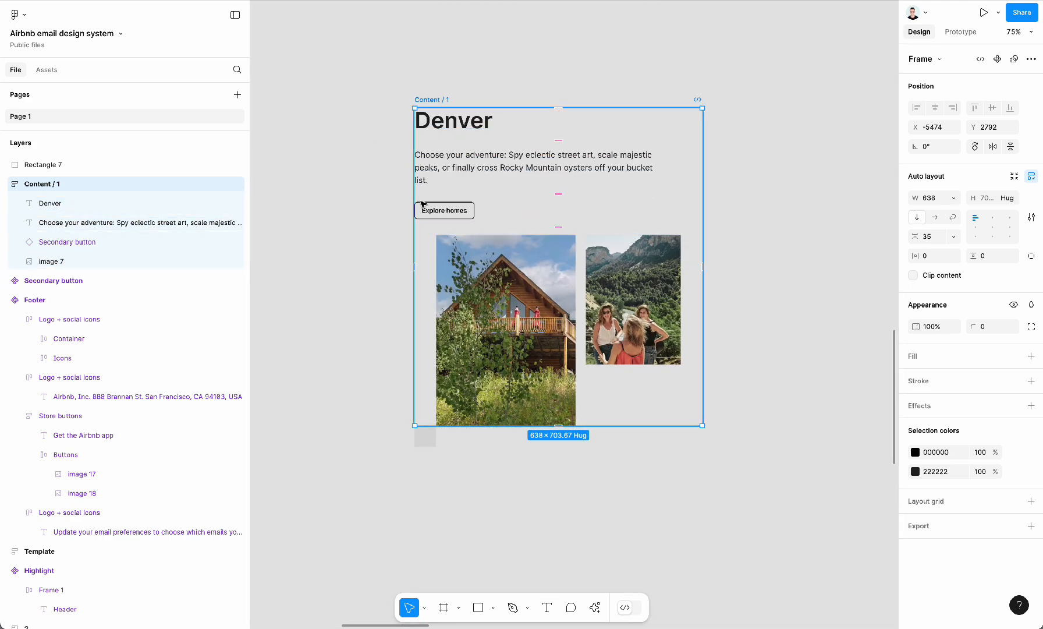
Wrap the Denver heading, description and Explore homes button in a nested auto layout frame named "Container".
left_click(431, 216)
left_click(466, 168, "shift")
left_click(476, 140, "shift")
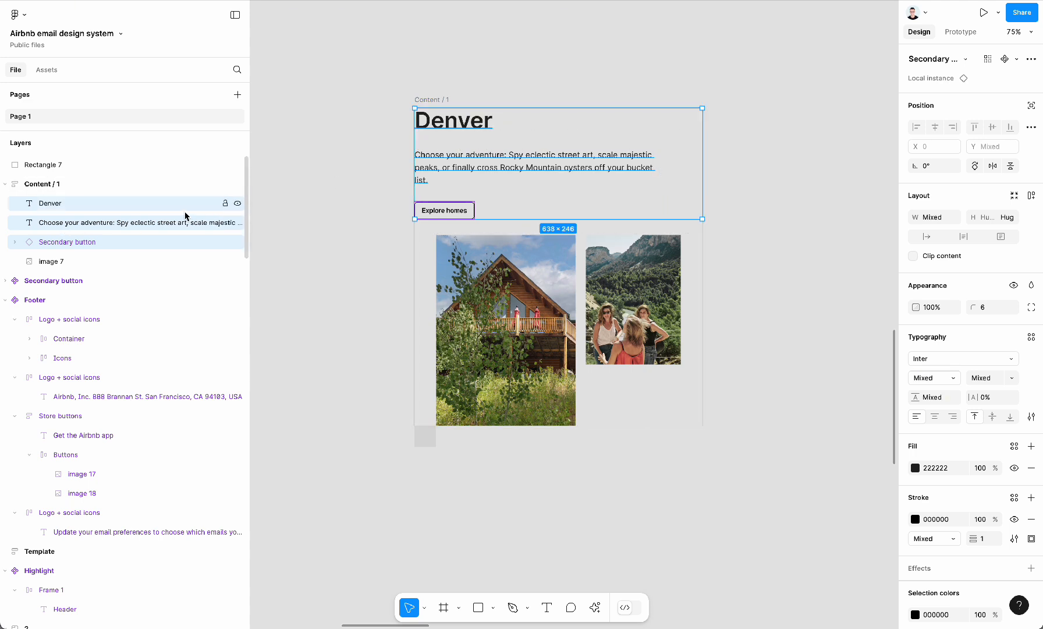
key("shift+a")
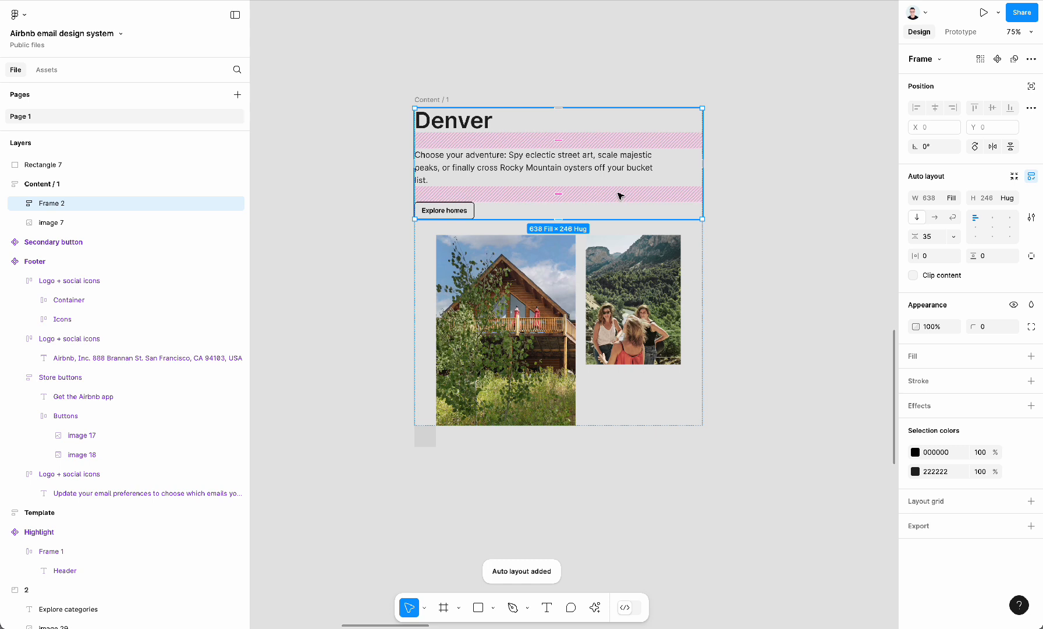
double_click(53, 203)
type("Con")
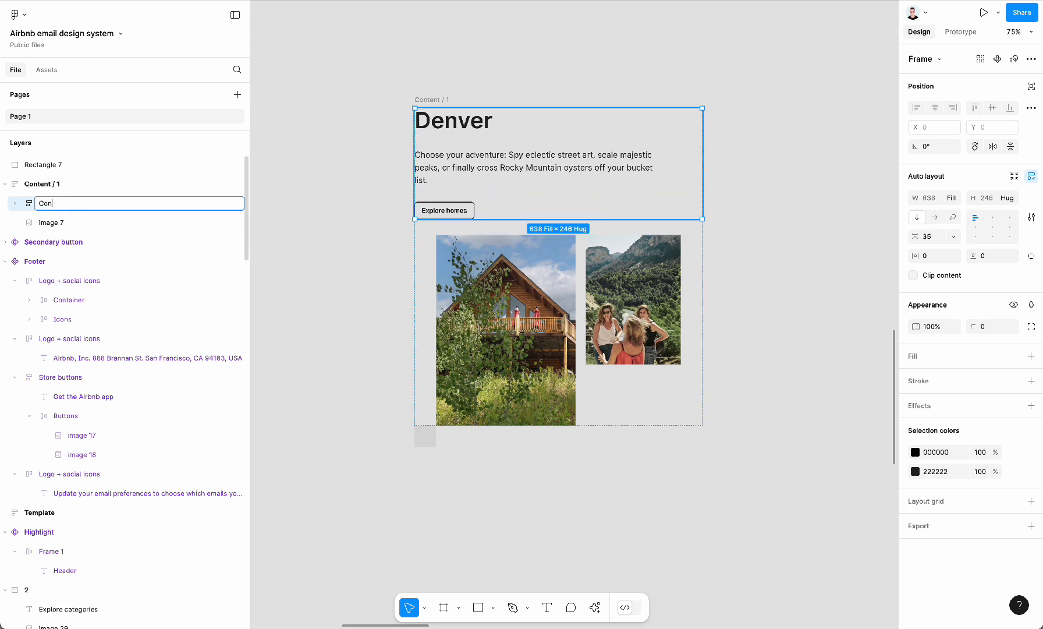
type("tainer")
key("Return")
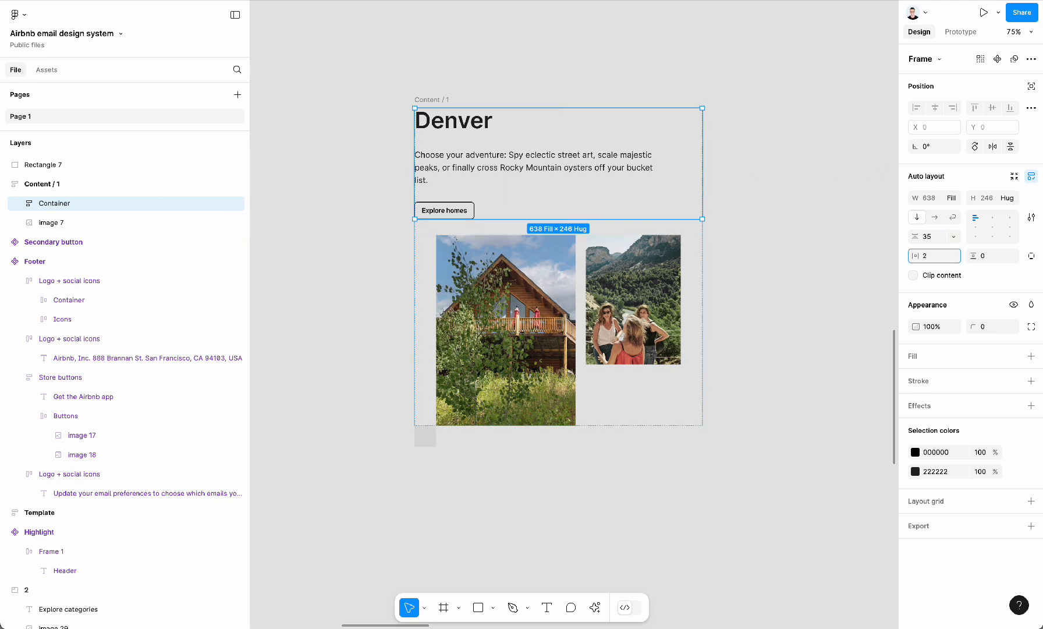
Set the Container frame's horizontal padding to 48 and check it against the measuring rectangle's width.
type("8")
key("Tab")
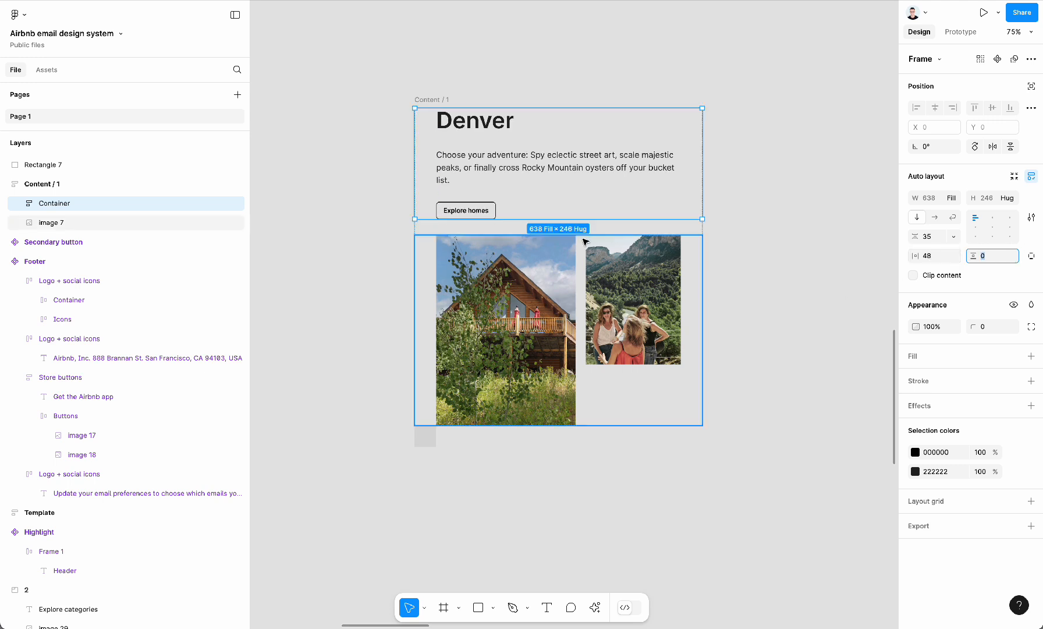
left_click(431, 438)
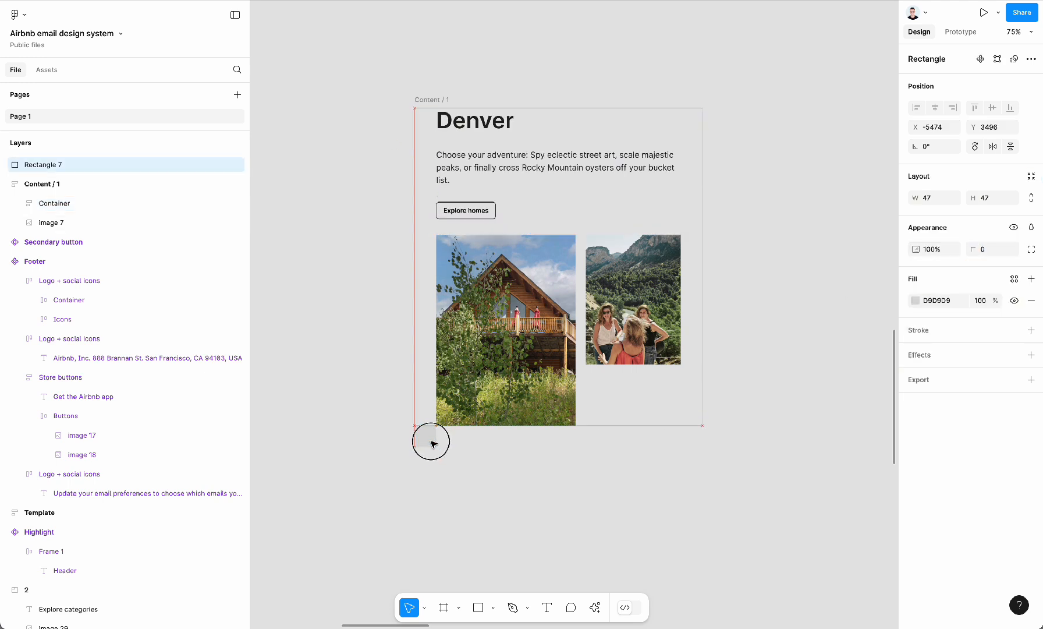
Reduce the Container frame's vertical item gap to 20.
left_click(480, 167)
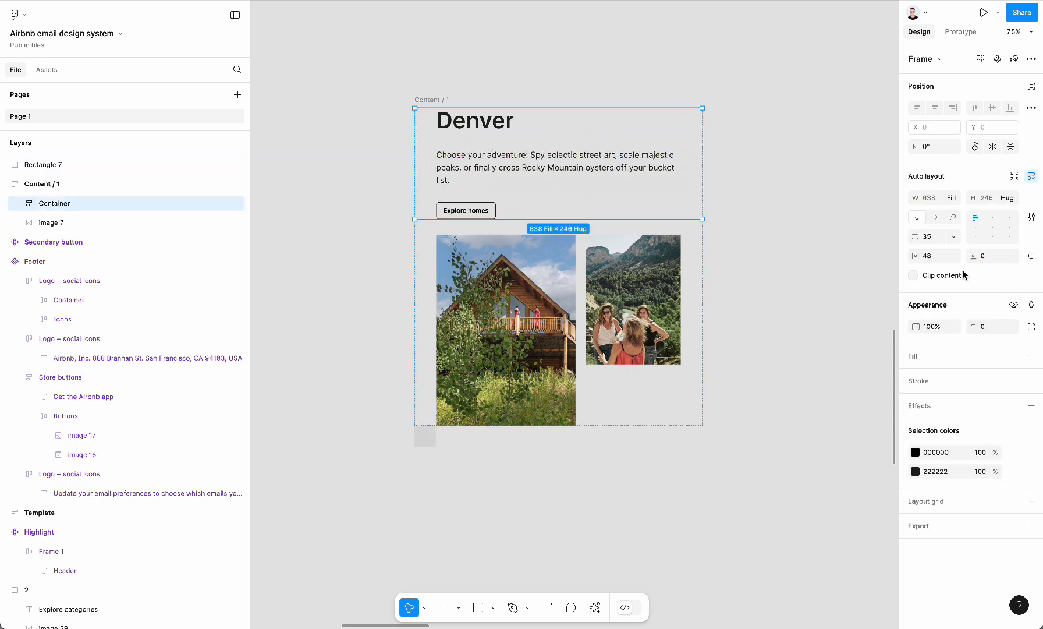
left_click(928, 236)
key("Down")
key("Down")
key("Down")
key("Down")
key("Down")
key("Down")
key("Down")
key("Down")
key("Down")
key("Down")
key("Down")
key("Down")
key("Down")
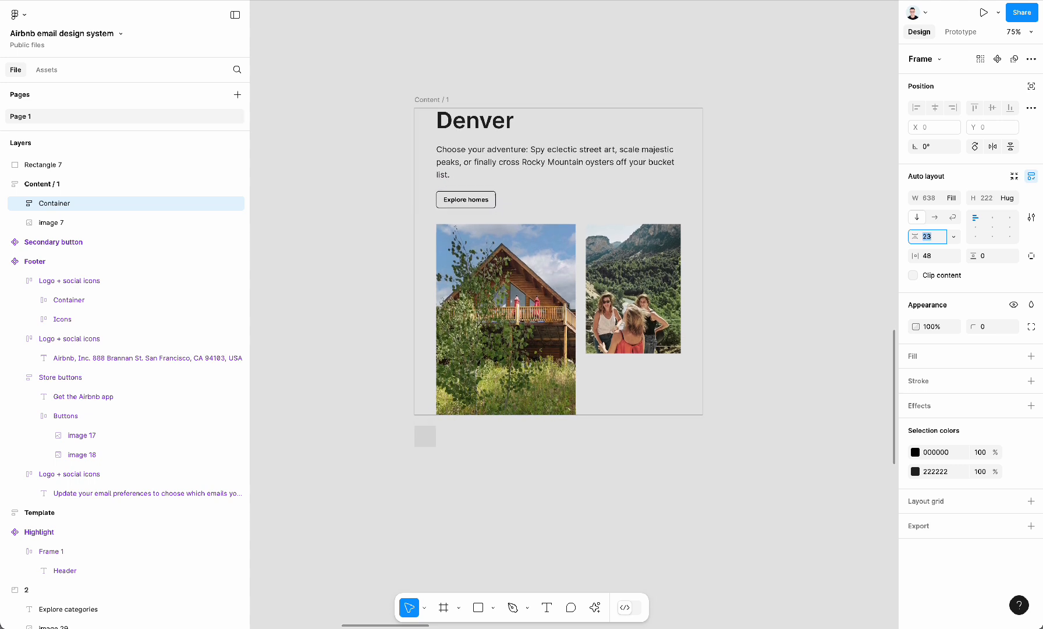
Set the widths of the Denver heading and description to Fill container and check the sizing of each Container item.
left_click(481, 125)
left_click(480, 165, "shift")
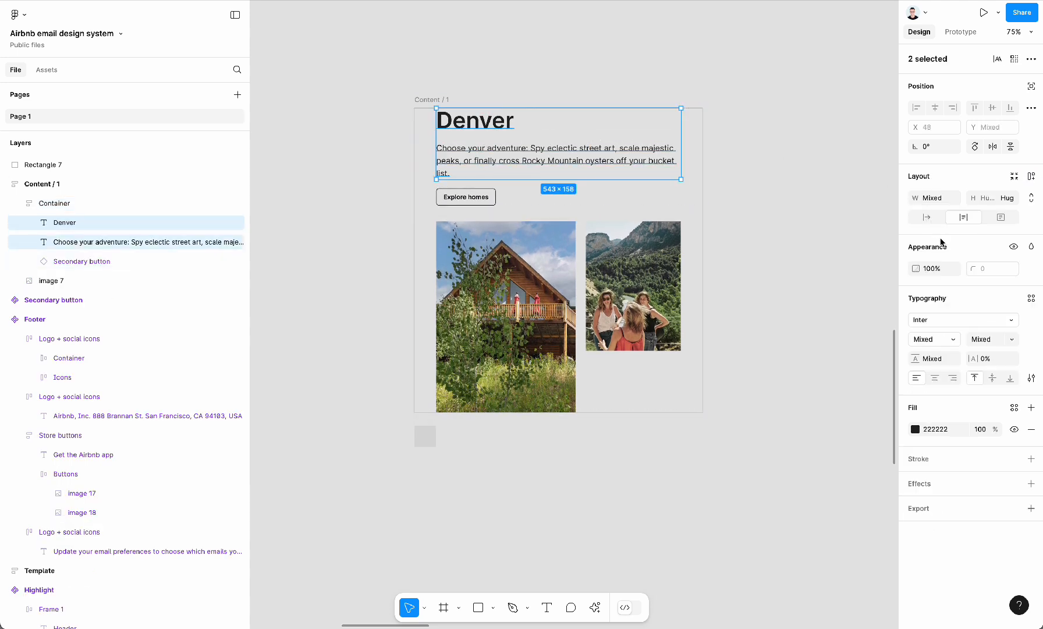
left_click(950, 200)
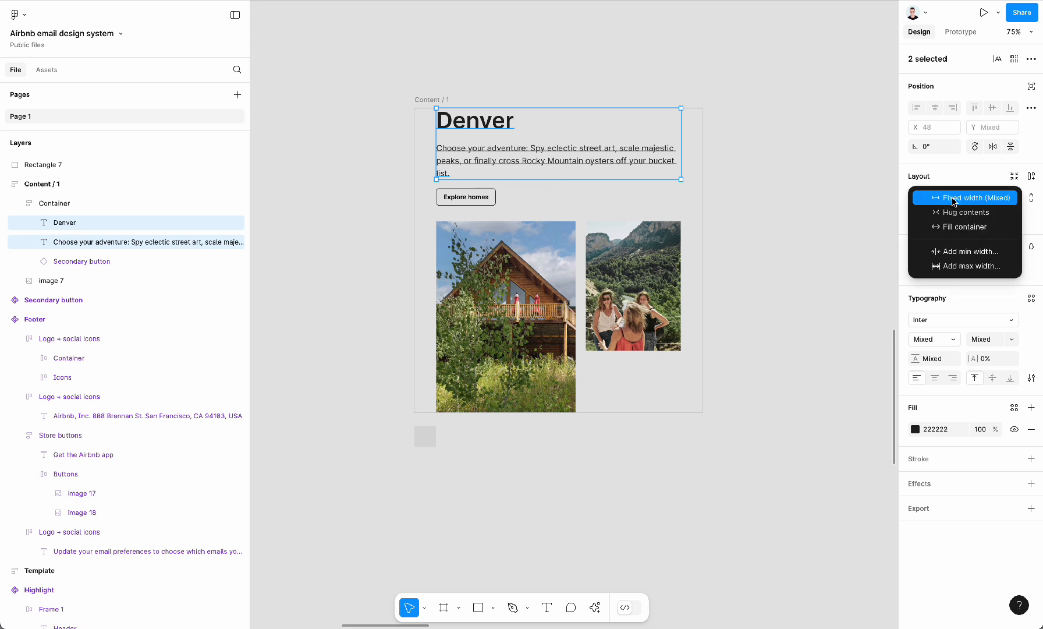
left_click(964, 229)
left_click(499, 125)
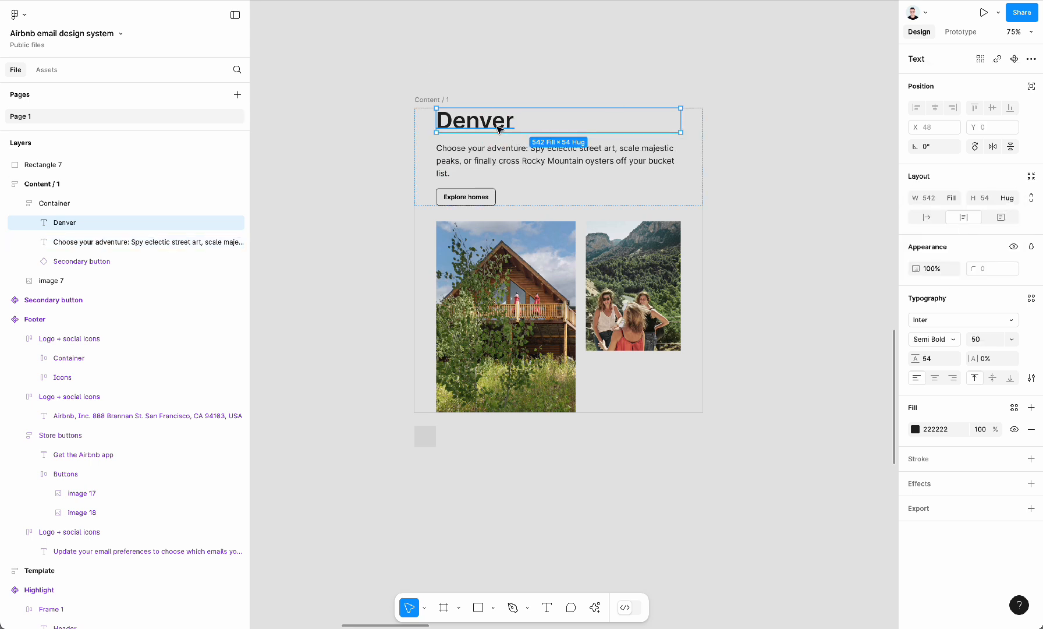
left_click(487, 164)
left_click(470, 201)
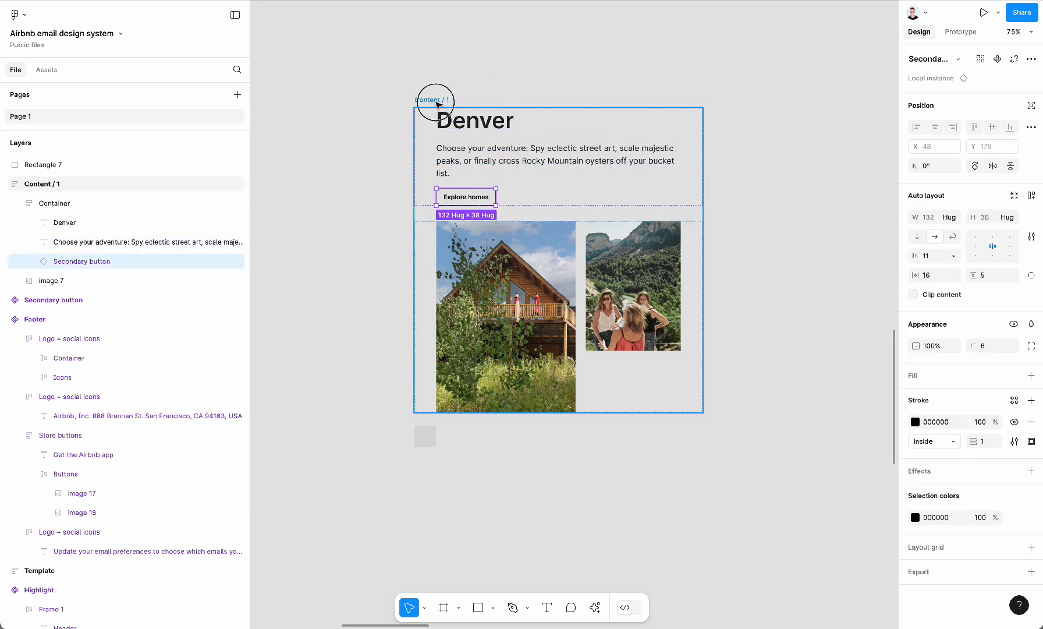
Shift the Content / 1 frame slightly right and up to about X -5418, Y 2783.
left_click_drag(436, 103, 462, 98)
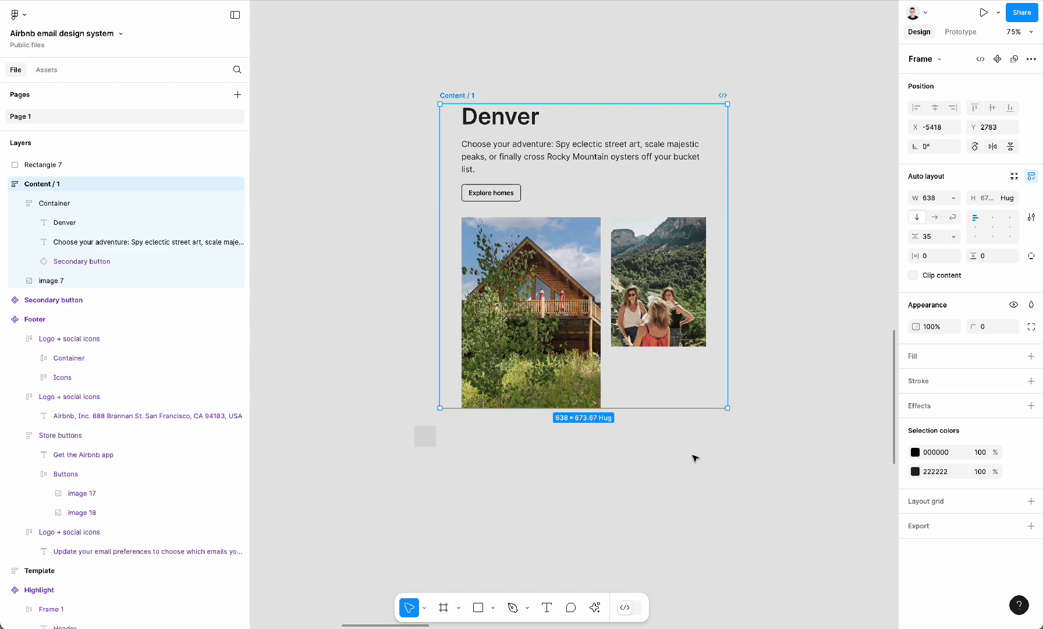
scroll(694, 458, "right", 2)
scroll(695, 458, "left", 2)
scroll(695, 458, "up", 1)
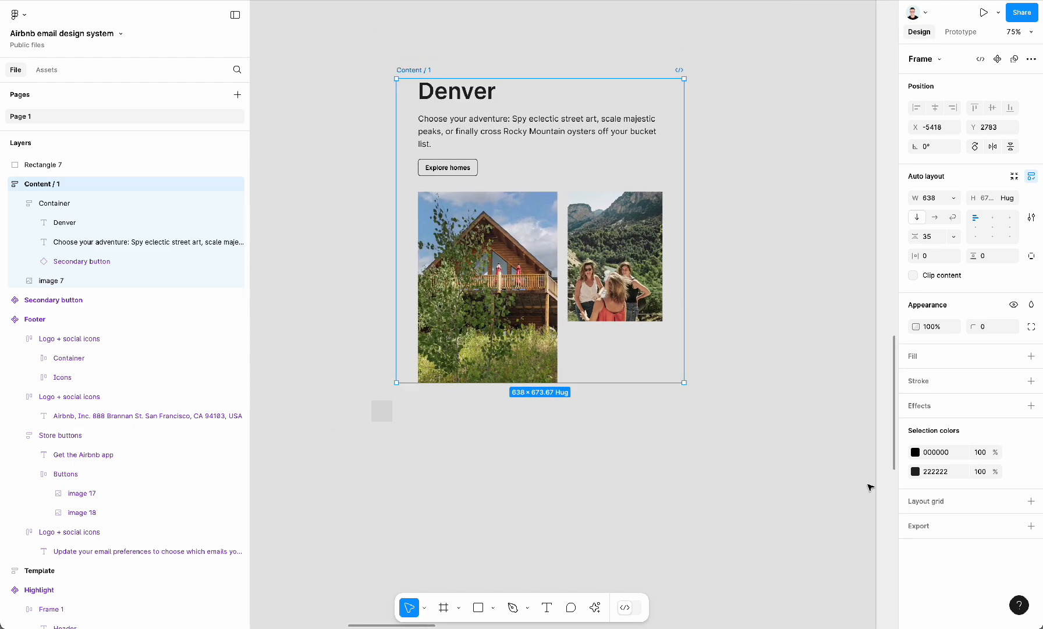
Clear the selection and open the Marka Email Generator plugin.
left_click(826, 497)
left_click(939, 230)
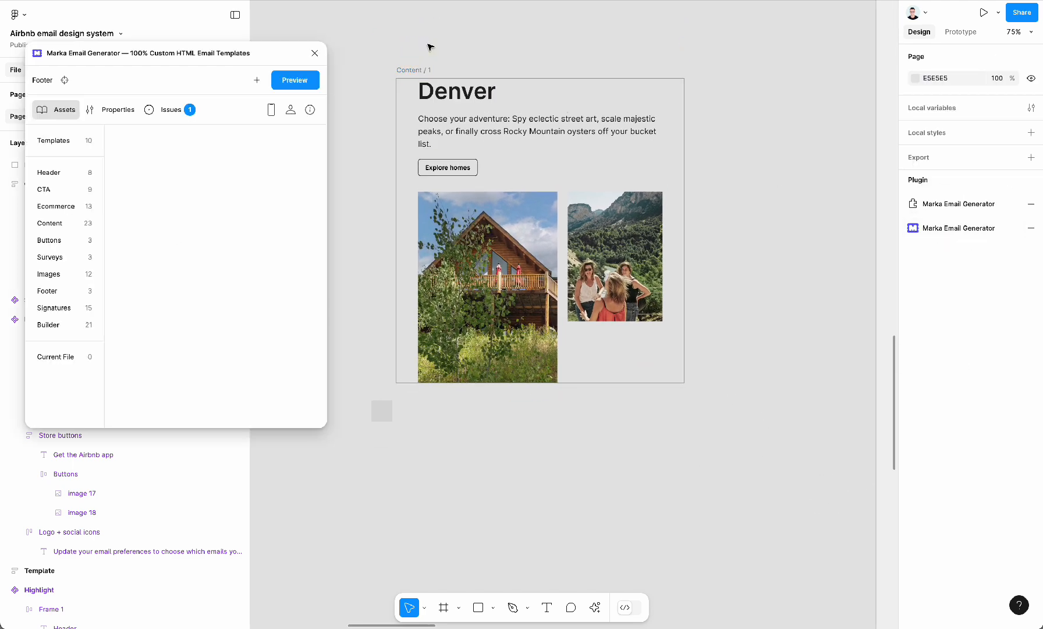
Preview the Content / 1 frame as an email in the Marka Email Generator plugin and close the plugin.
left_click(435, 69)
left_click(294, 80)
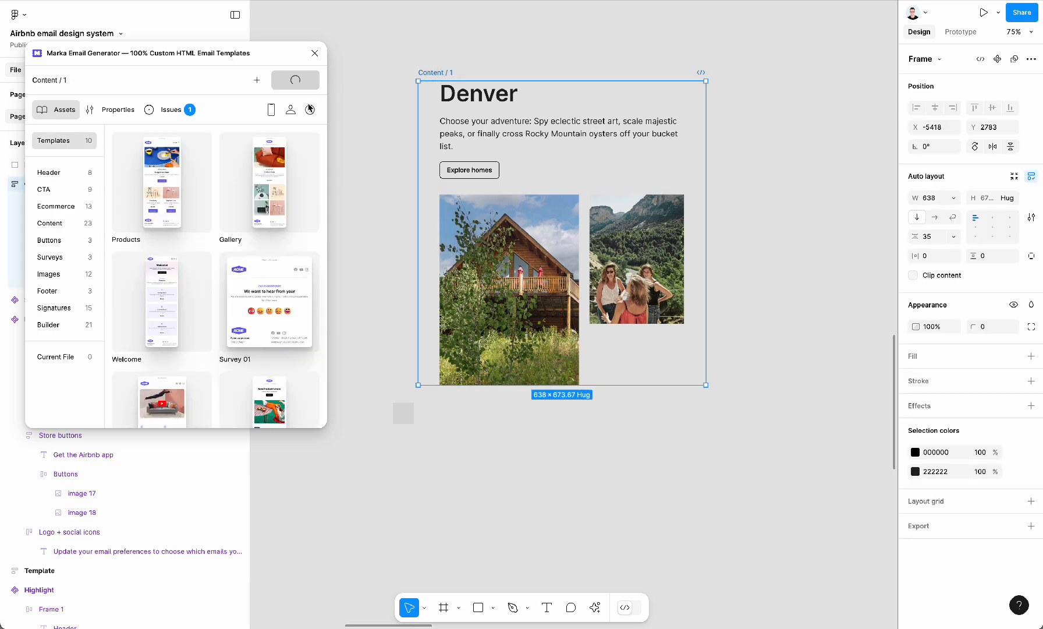
left_click_drag(524, 485, 535, 504)
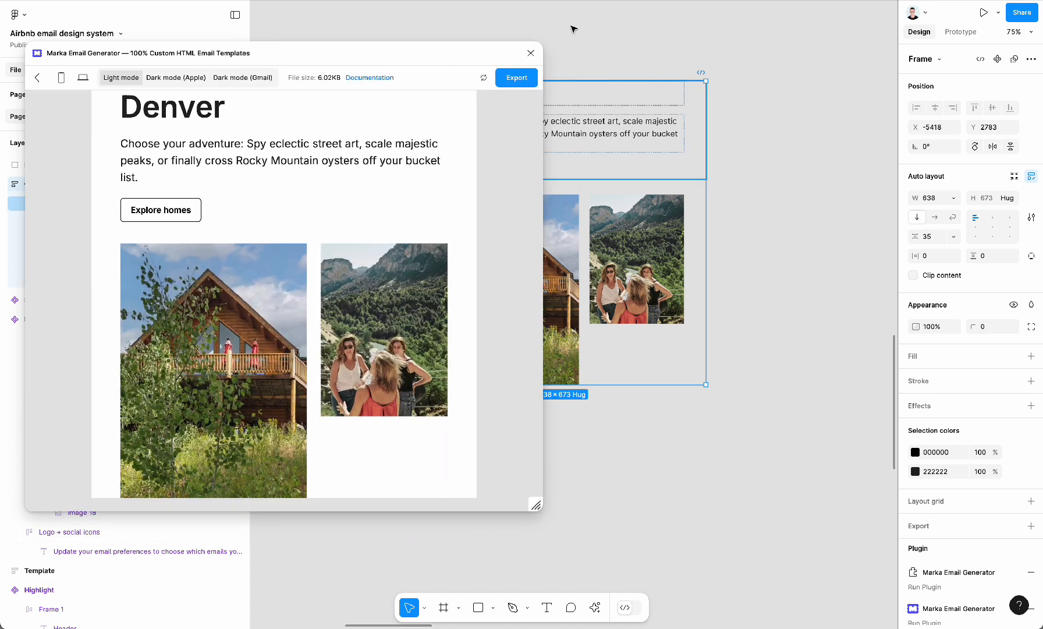
left_click(530, 53)
Move the Content / 1 frame directly above the Footer component and give it a white FFFFFF fill.
scroll(552, 242, "down", 5)
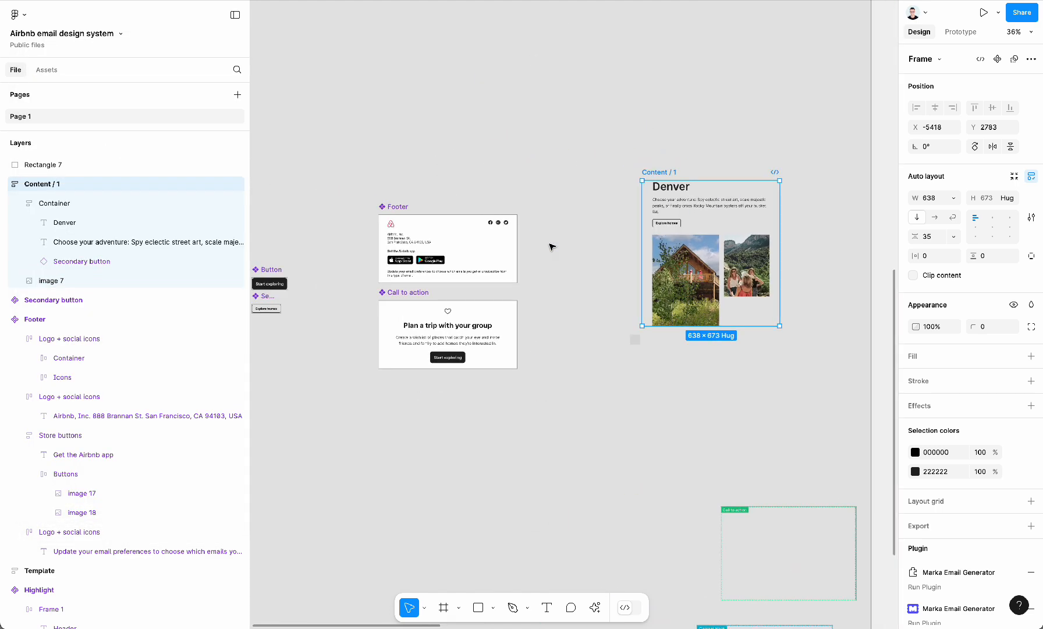
left_click_drag(709, 272, 417, 125)
scroll(607, 218, "up", 2)
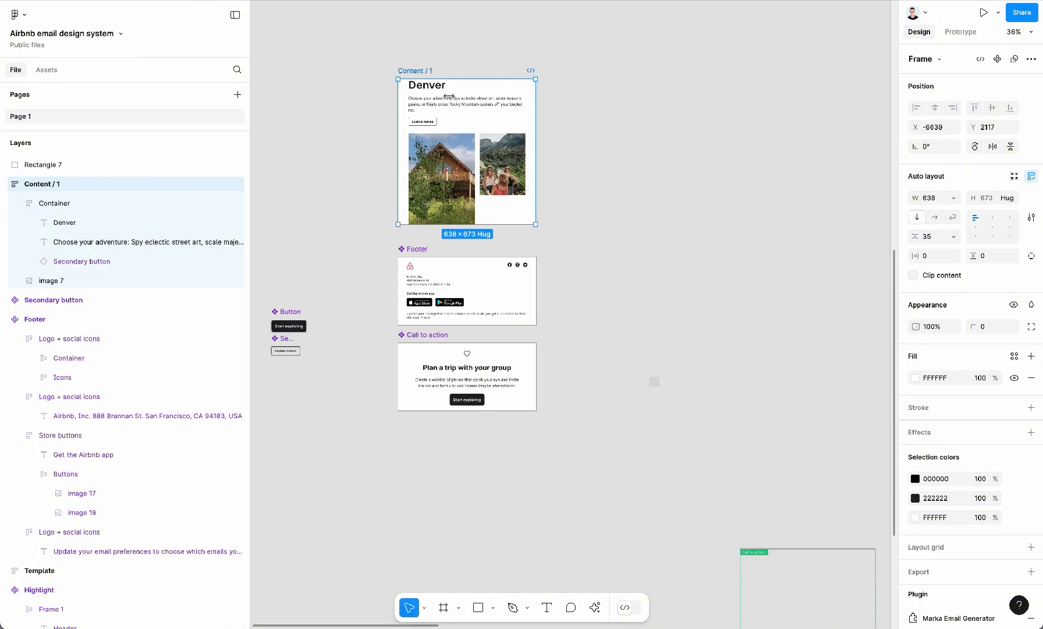
Convert the Content / 1 frame into a component and clear the selection.
right_click(407, 76)
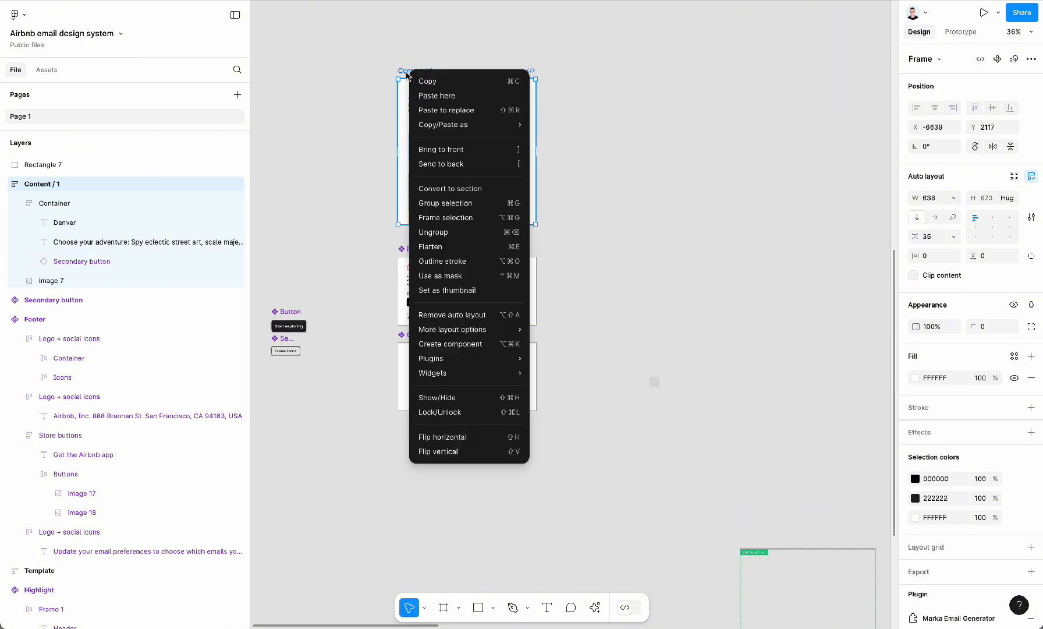
left_click(460, 344)
scroll(611, 250, "up", 2)
left_click(613, 249)
Move the magenta Header highlight off the Top travel picks for 2024 screenshot onto the empty canvas at about X -4899, Y -636.
scroll(613, 249, "up", 10)
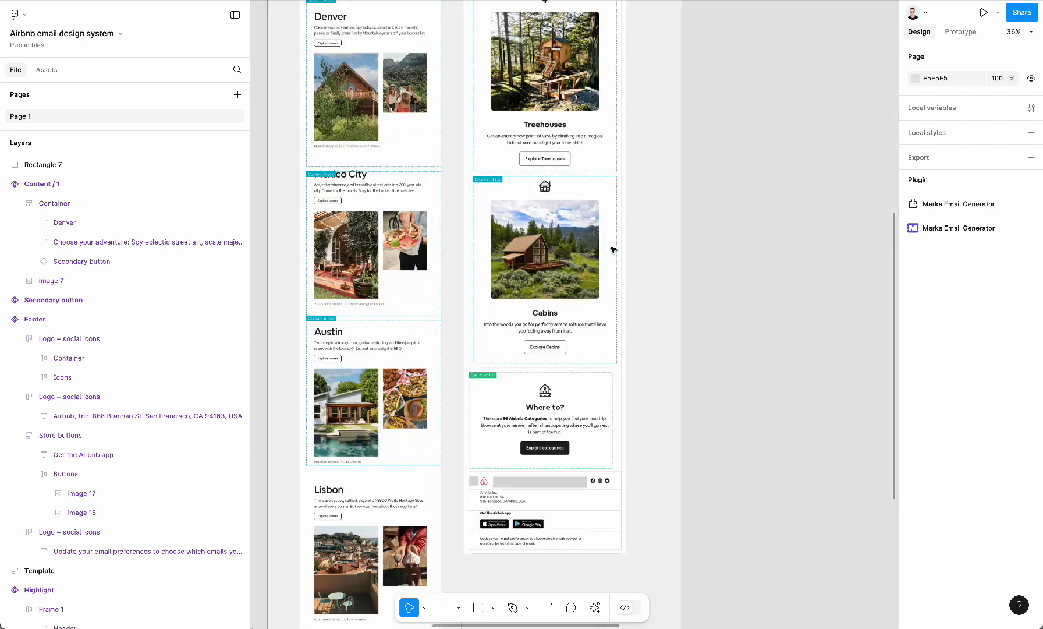
scroll(612, 249, "up", 4)
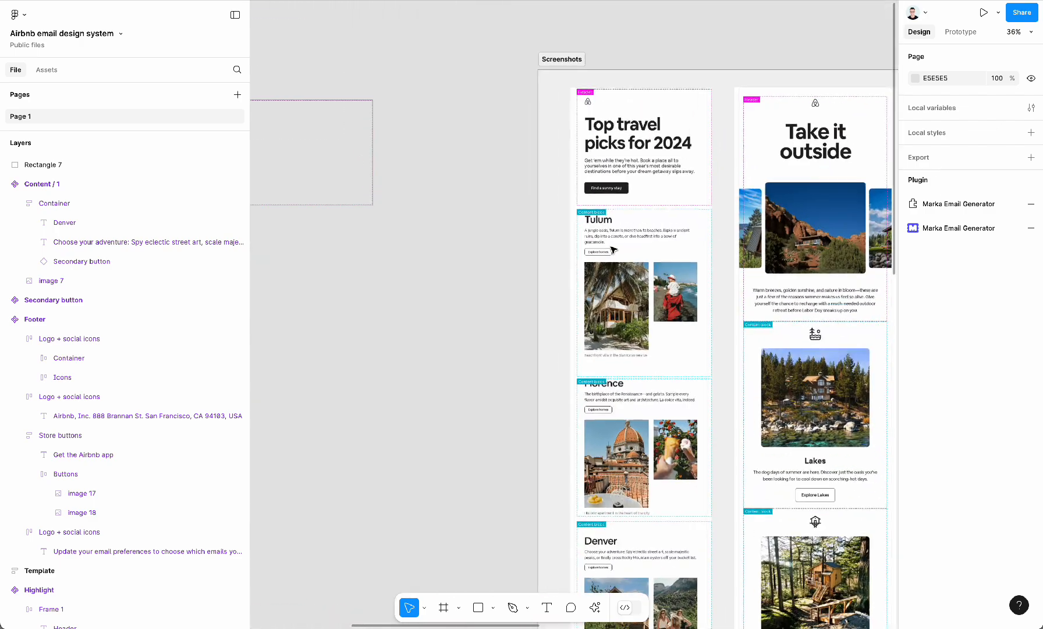
left_click(658, 126)
scroll(658, 126, "up", 3)
left_click_drag(459, 167, 400, 161)
Nudge the Airbnb logo slightly left above the Top travel picks for 2024 heading in frame 1.
scroll(400, 162, "down", 5)
scroll(400, 161, "right", 10)
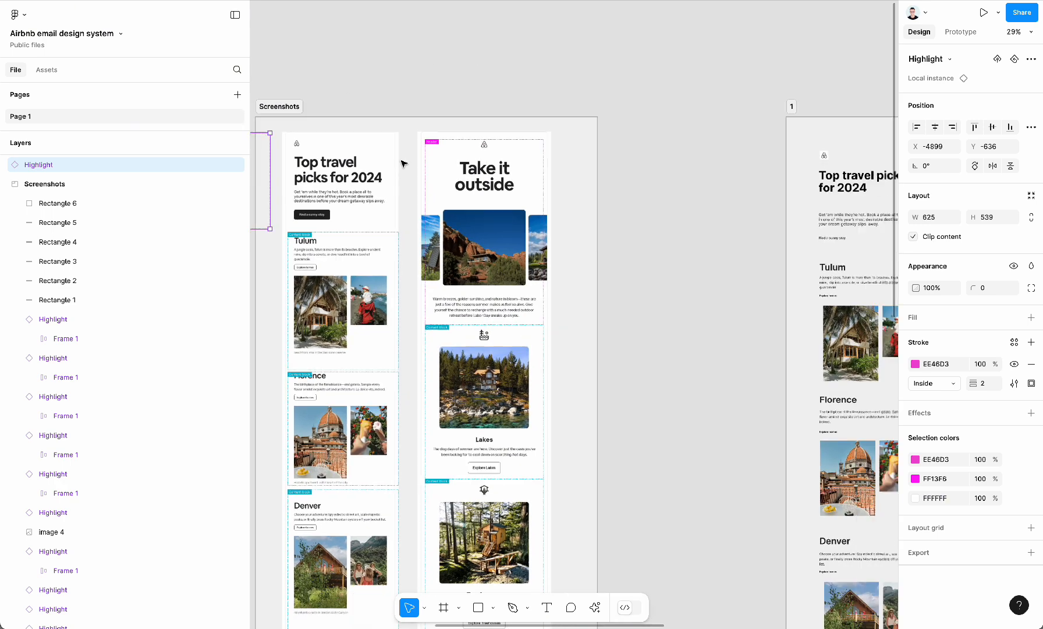
scroll(317, 219, "up", 4)
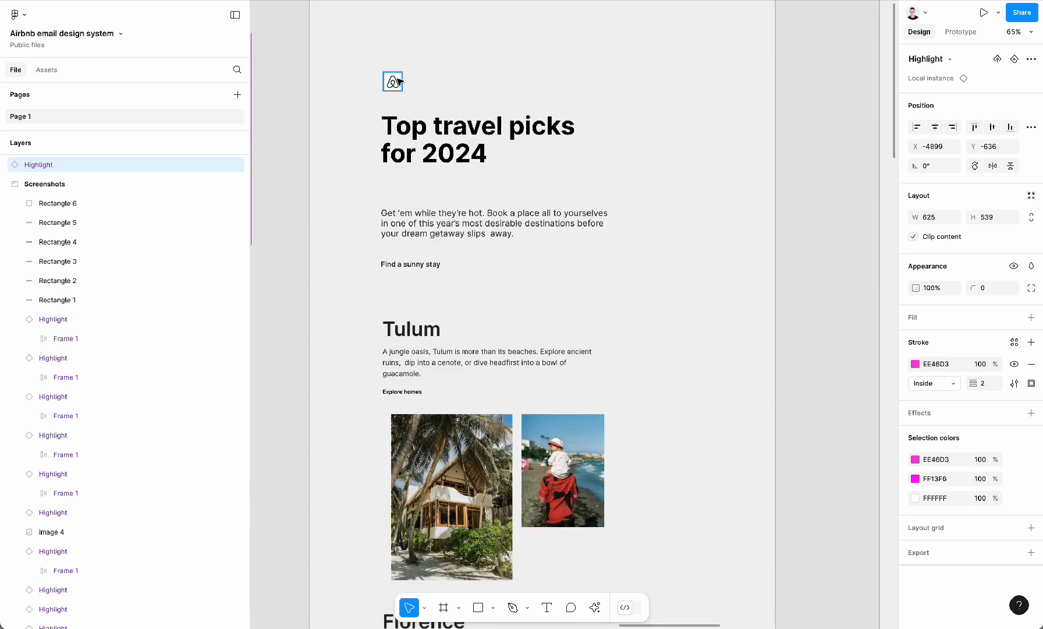
left_click_drag(386, 80, 392, 83)
Copy the logo, Top travel picks for 2024 heading, paragraph and Find a sunny stay text from frame 1 to the empty canvas beside Screenshots.
left_click(442, 140)
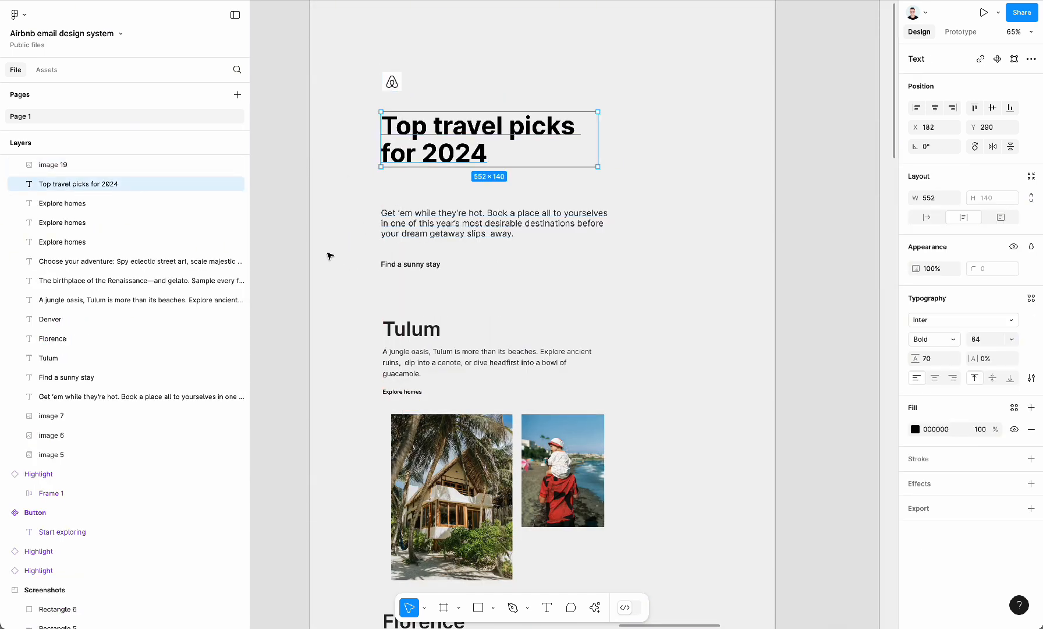
left_click_drag(324, 273, 527, 45)
scroll(495, 165, "down", 4)
scroll(559, 167, "left", 6)
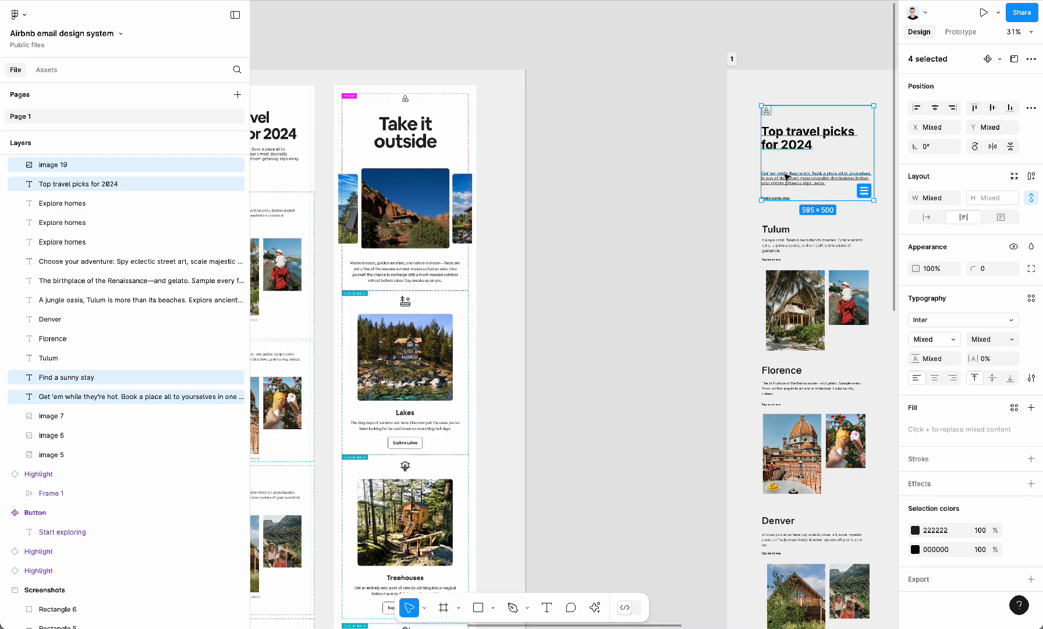
scroll(787, 177, "down", 3)
left_click_drag(783, 168, 350, 245)
left_click(361, 302)
Place an instance of the dark Start exploring button beside the copied Top travel picks for 2024 content.
scroll(360, 308, "up", 2)
scroll(361, 309, "left", 3)
scroll(360, 308, "down", 1)
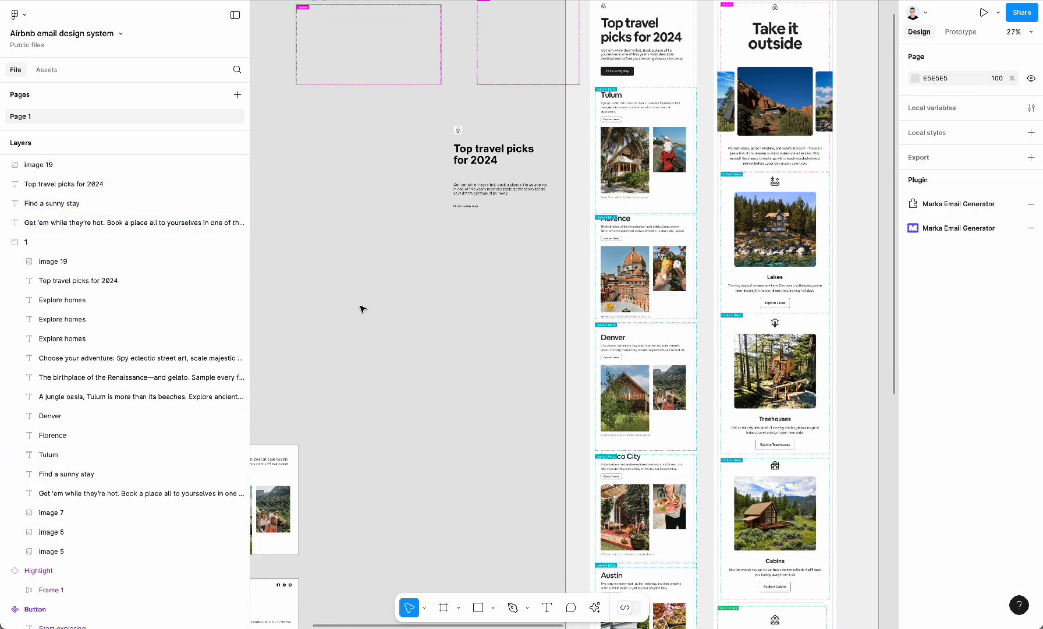
scroll(361, 308, "left", 7)
scroll(361, 307, "down", 5)
left_click_drag(315, 470, 597, 54)
scroll(597, 55, "right", 6)
scroll(596, 56, "up", 5)
scroll(556, 152, "up", 3)
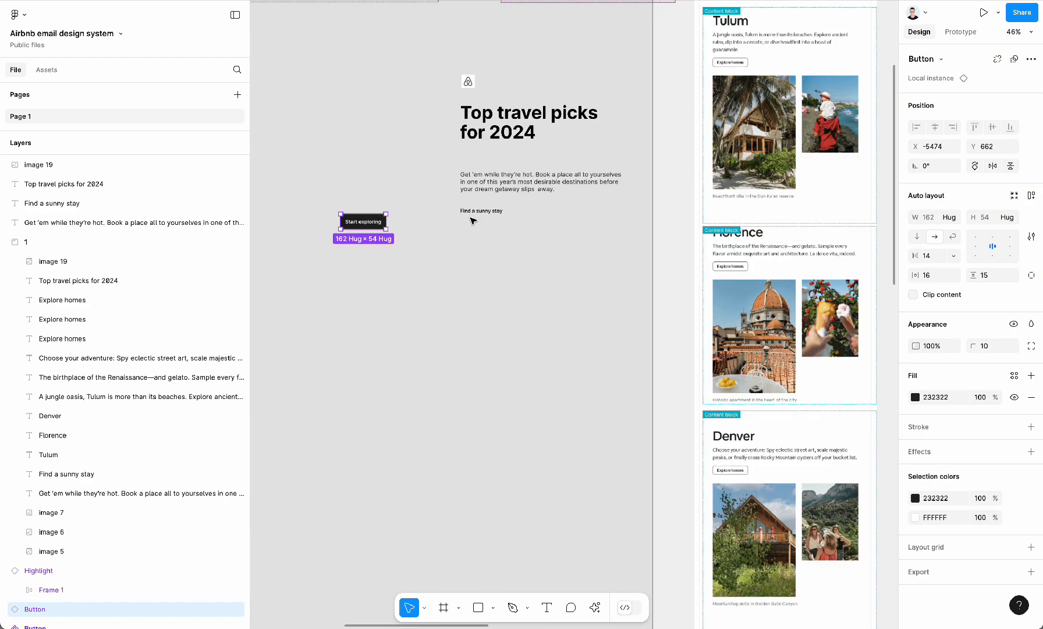
Replace the copied Find a sunny stay text beneath the paragraph with the Start exploring button and delete that text.
left_click_drag(471, 220, 449, 360)
left_click_drag(471, 212, 449, 352)
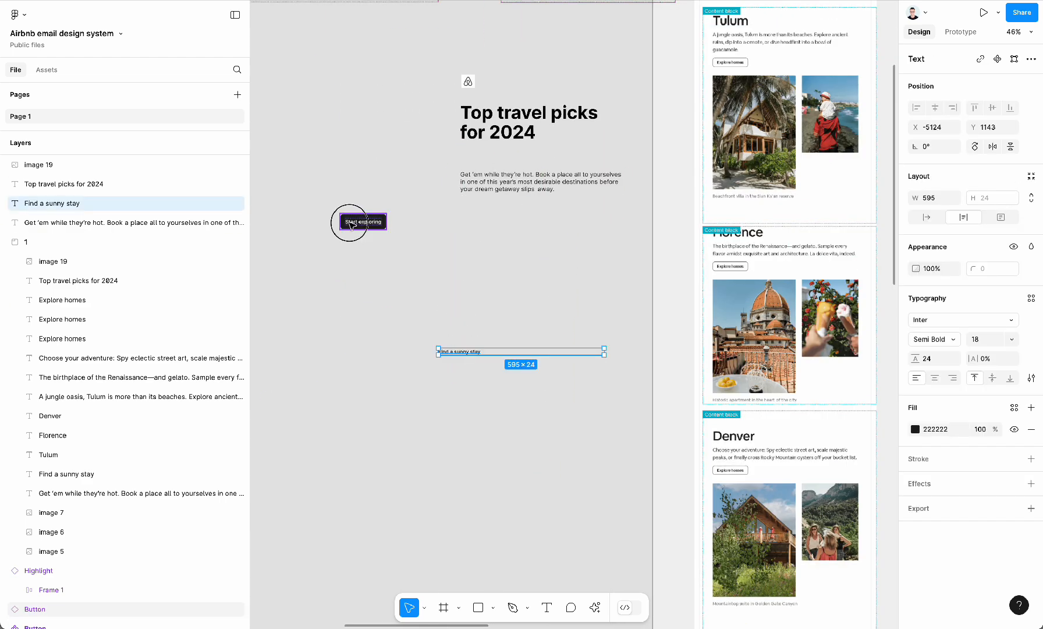
left_click_drag(351, 226, 471, 219)
left_click(462, 353)
key("Delete")
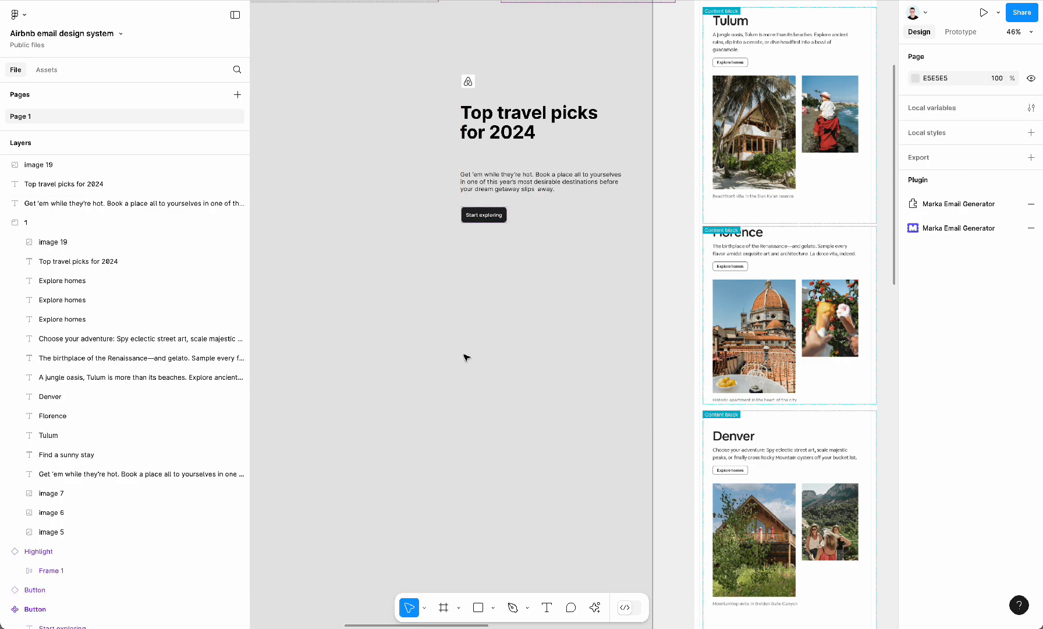
Compare the copied header content with its screenshot and shift the logo, heading, paragraph and button together slightly left.
scroll(466, 357, "up", 5)
scroll(466, 357, "right", 3)
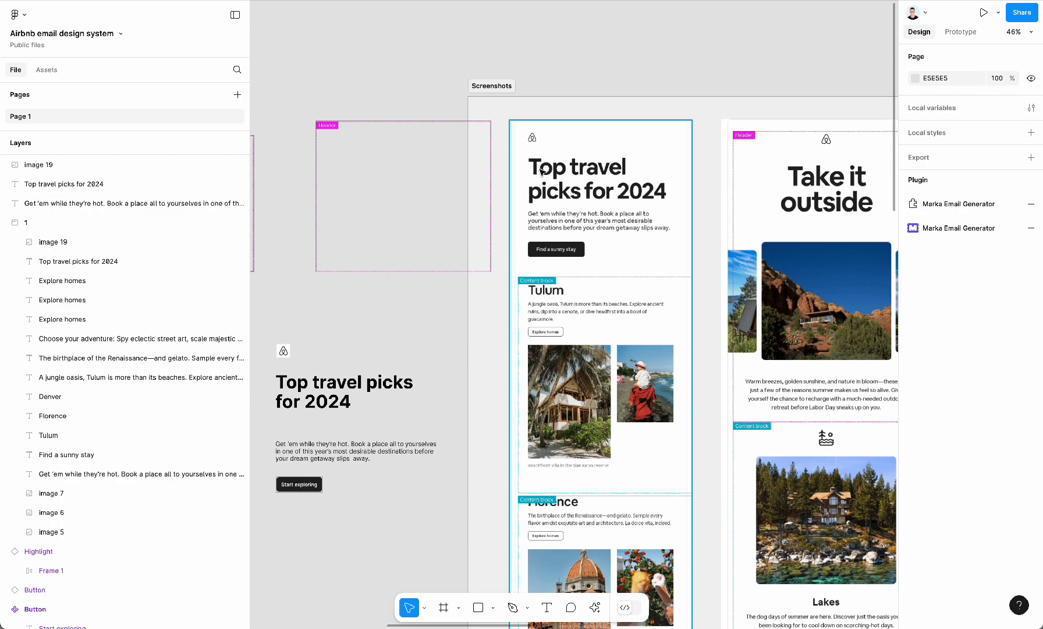
scroll(611, 196, "down", 2)
scroll(611, 197, "left", 2)
scroll(452, 417, "down", 2)
scroll(453, 417, "left", 2)
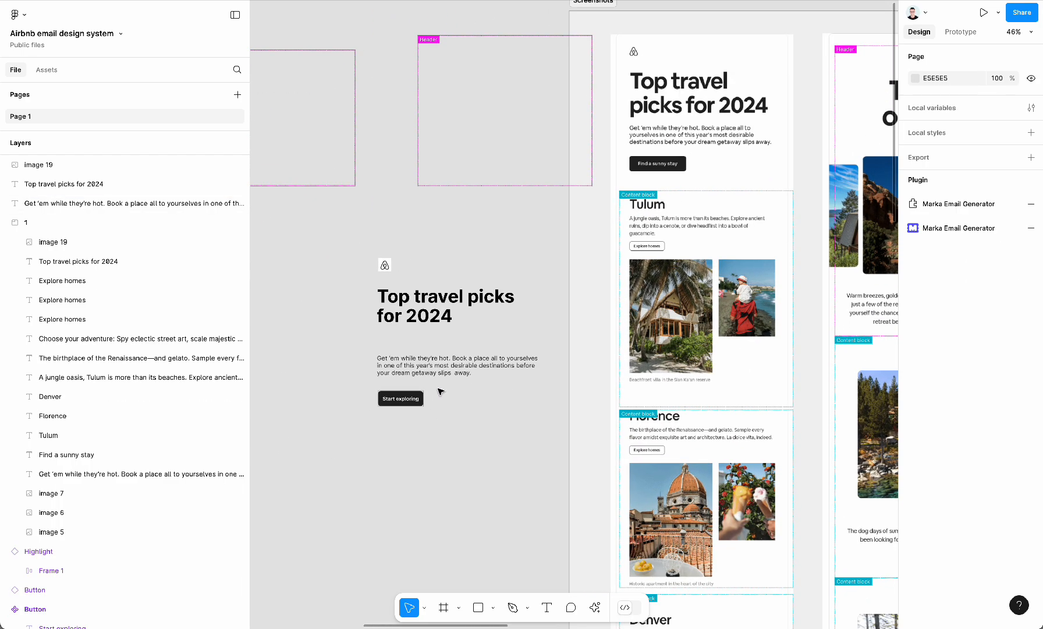
scroll(440, 391, "right", 5)
scroll(440, 392, "left", 4)
scroll(440, 392, "down", 2)
left_click_drag(307, 423, 504, 185)
left_click_drag(464, 248, 426, 257)
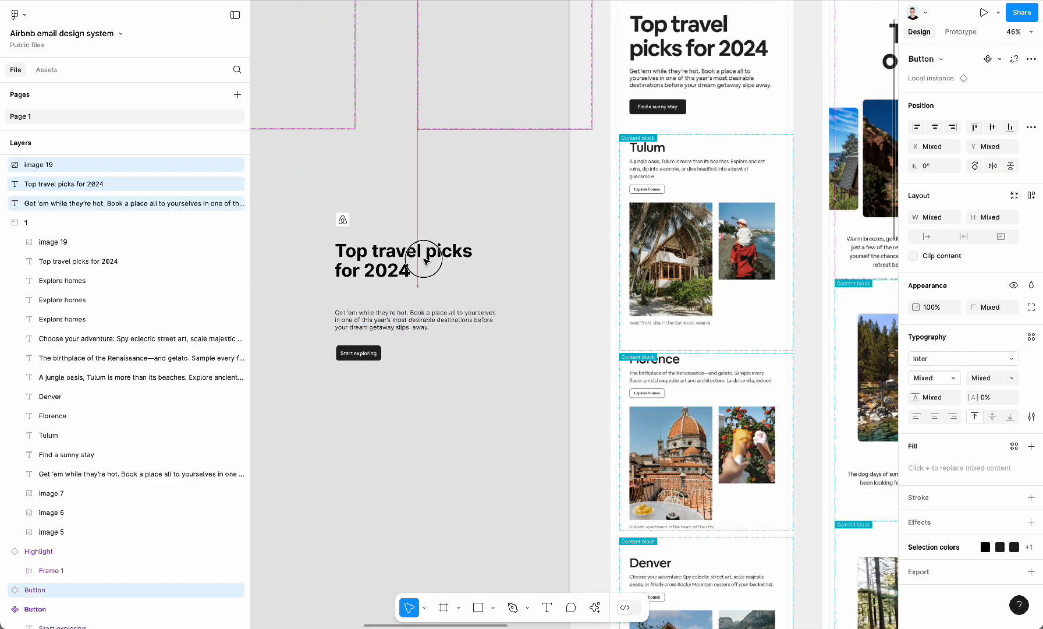
Wrap the logo, heading, paragraph and button in a vertical auto layout frame with width 640 and item gap 24.
scroll(556, 203, "up", 2)
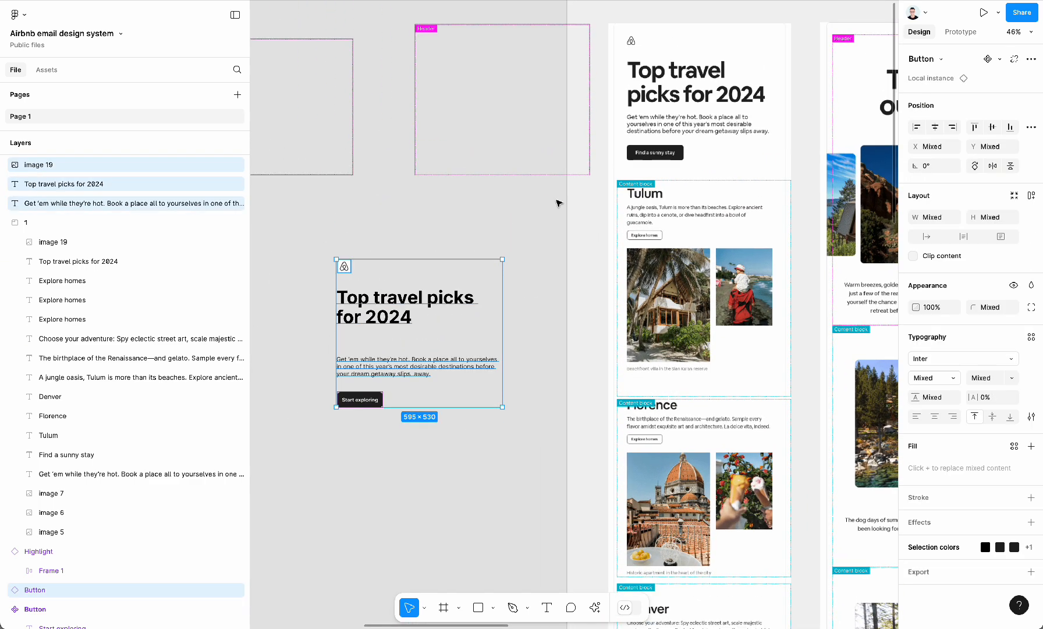
key("shift+a")
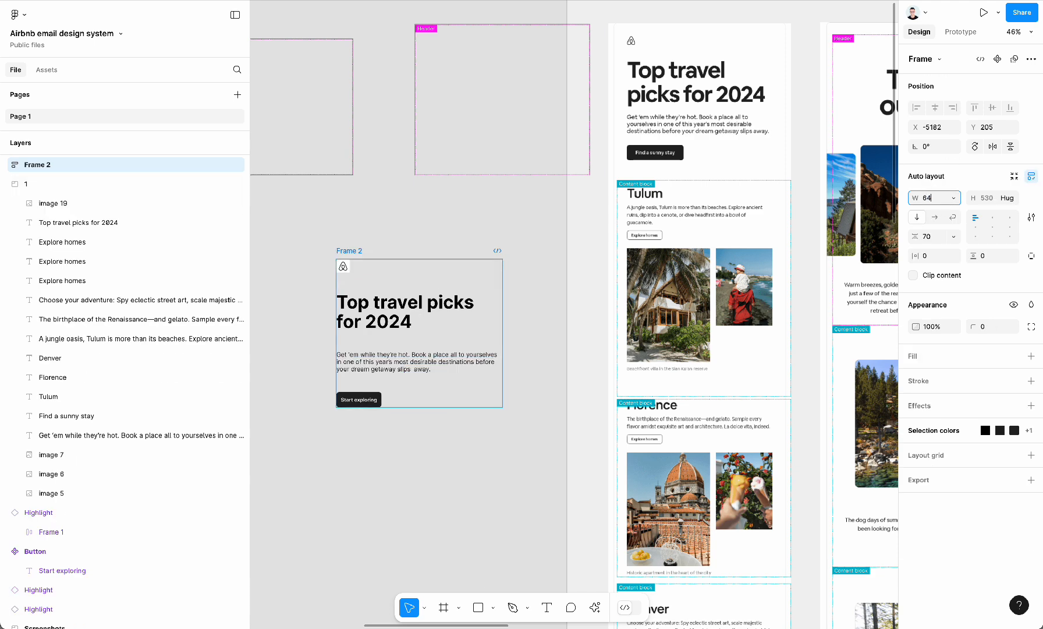
key("Return")
left_click_drag(415, 333, 417, 305)
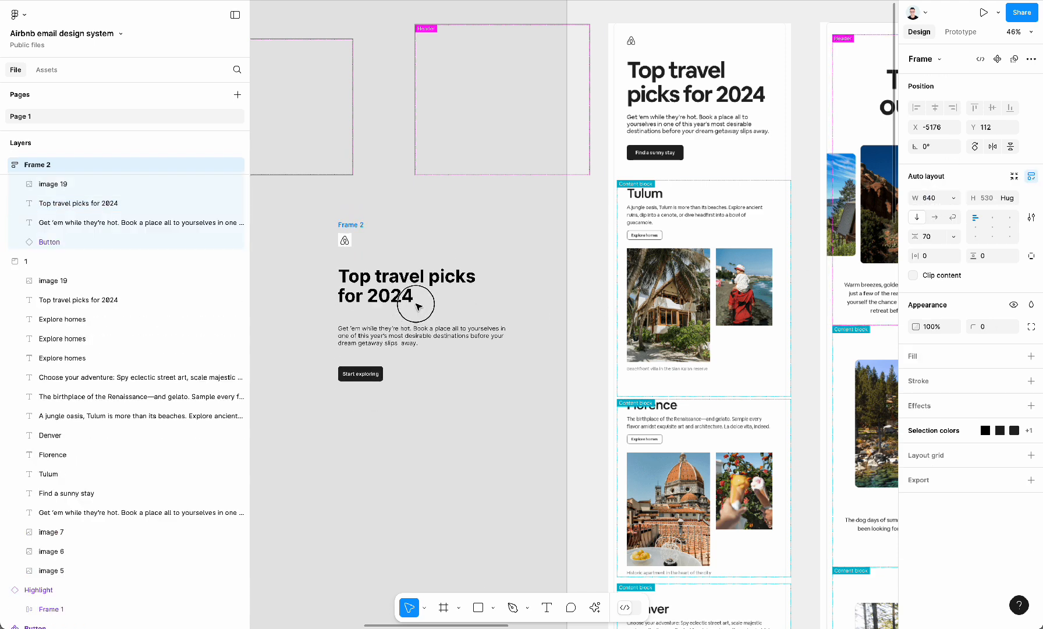
key("Tab")
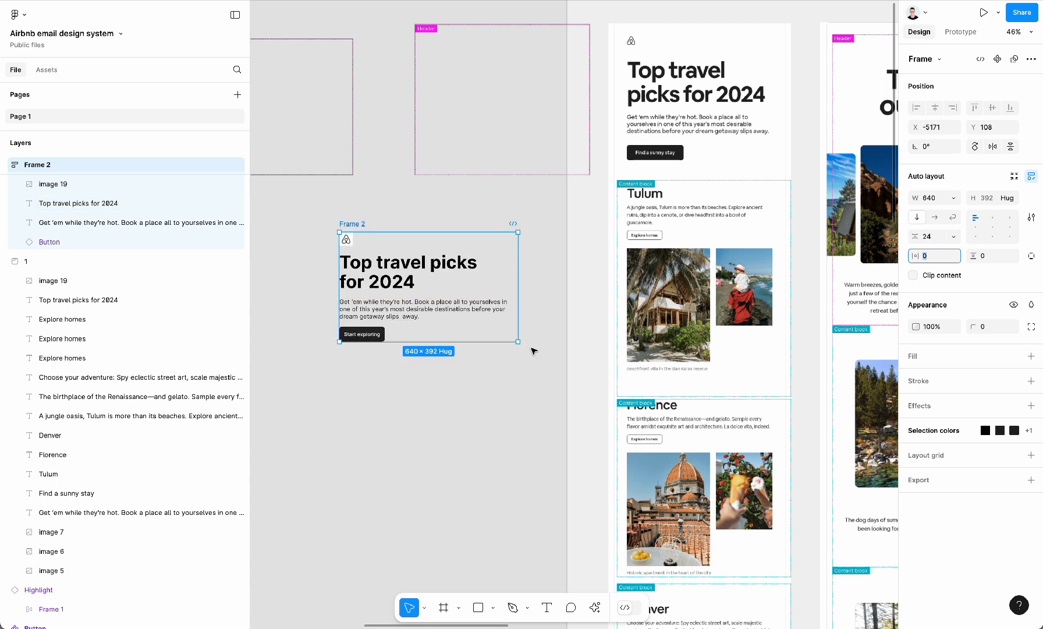
Rename the new auto layout frame as Header and give it a white FFFFFF fill.
key("ctrl+r")
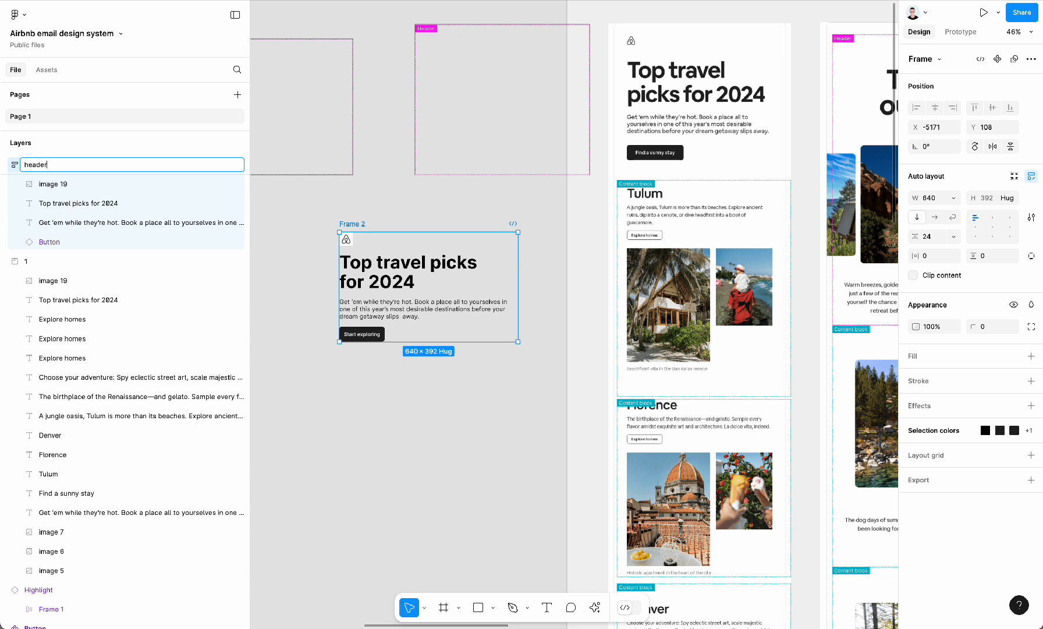
key("Return")
key("ctrl+r")
key("Left")
type("H")
key("Return")
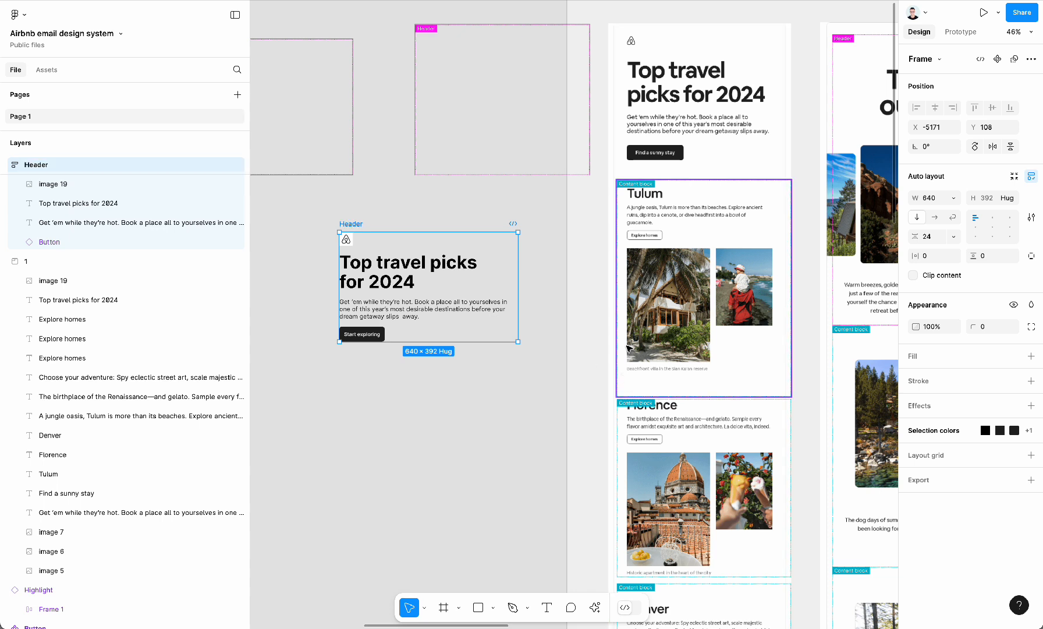
left_click(1031, 356)
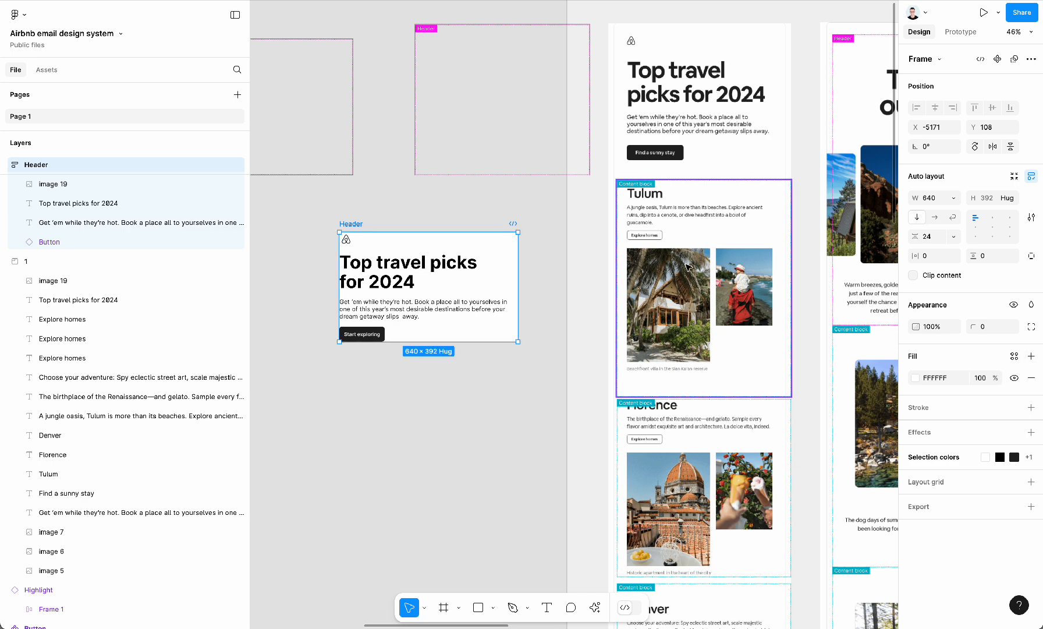
Set the Header frame's vertical item gap to 48 and its horizontal padding to 48.
scroll(689, 269, "up", 2)
scroll(683, 177, "up", 3)
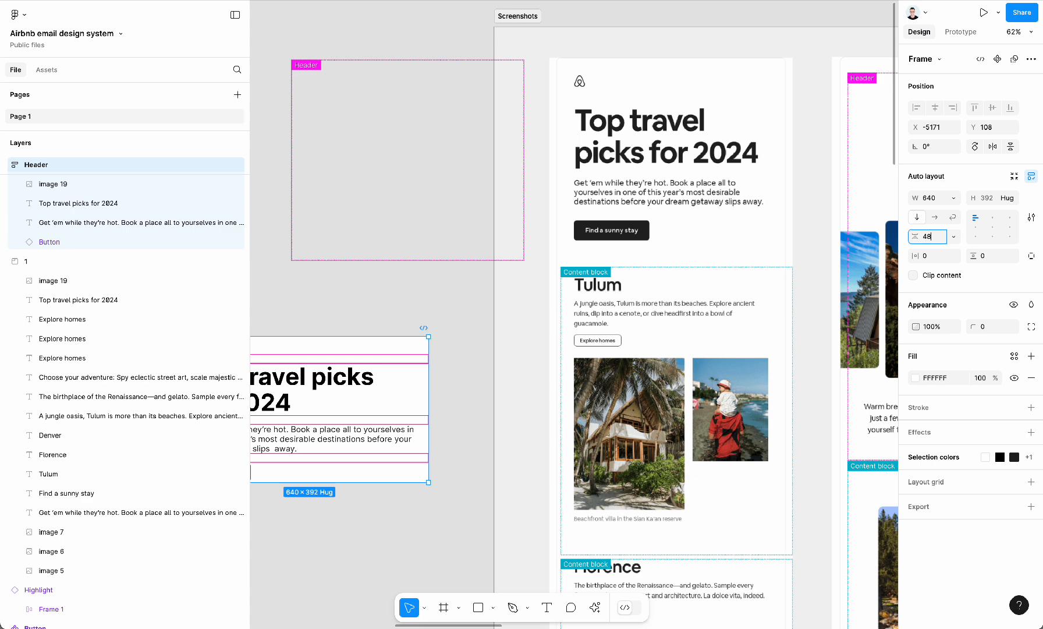
key("Tab")
scroll(863, 290, "left", 3)
scroll(862, 289, "down", 1)
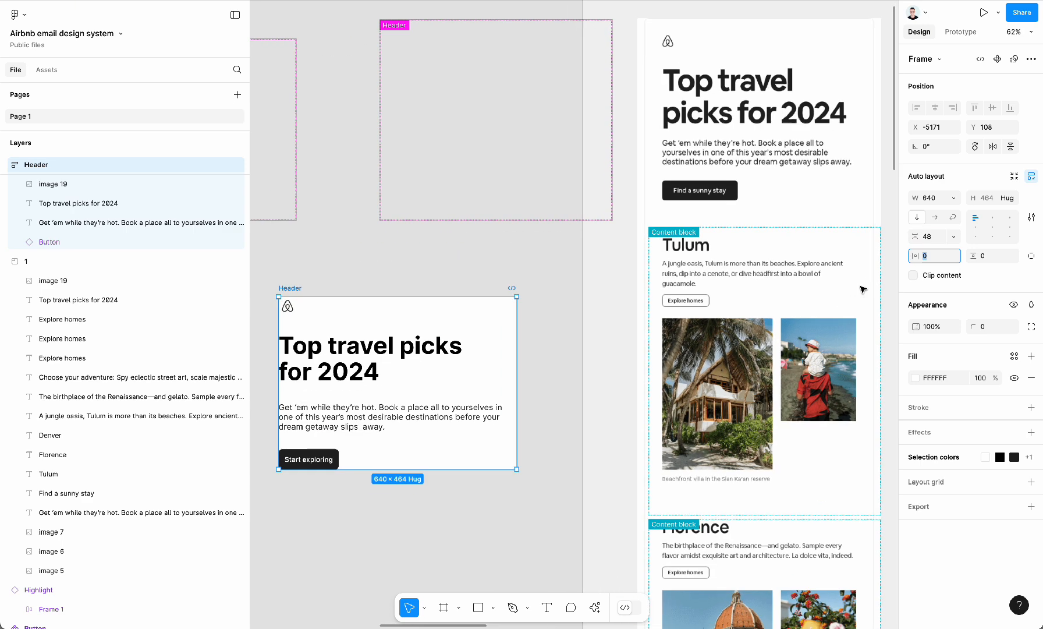
type("48")
key("Tab")
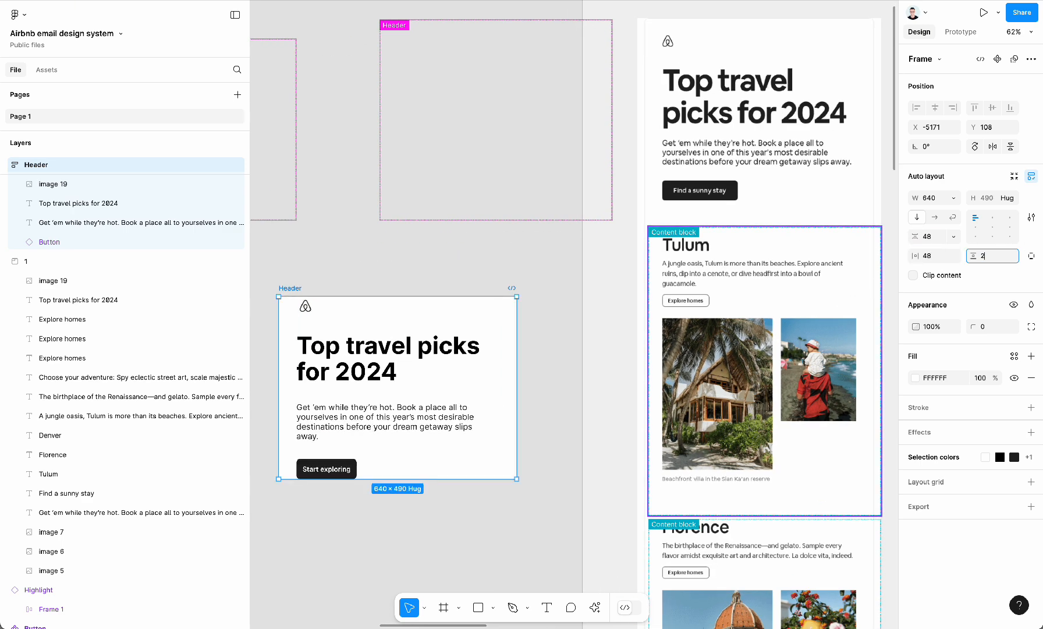
Try 24 for the Header frame's vertical padding and settle on 48.
type("24")
key("Tab")
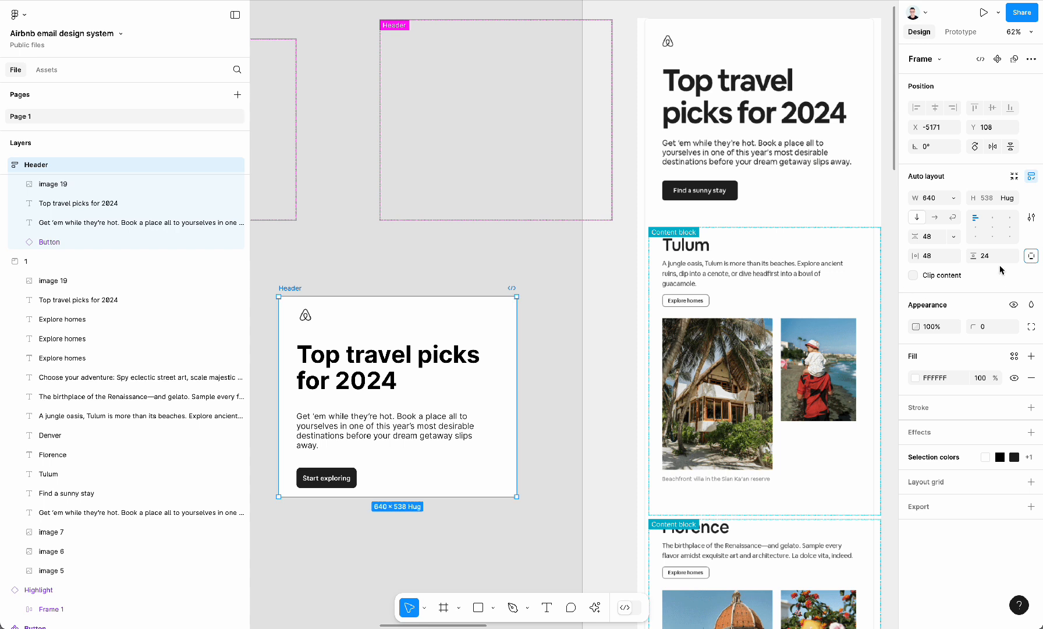
left_click(995, 256)
key("Down")
key("Down")
key("Down")
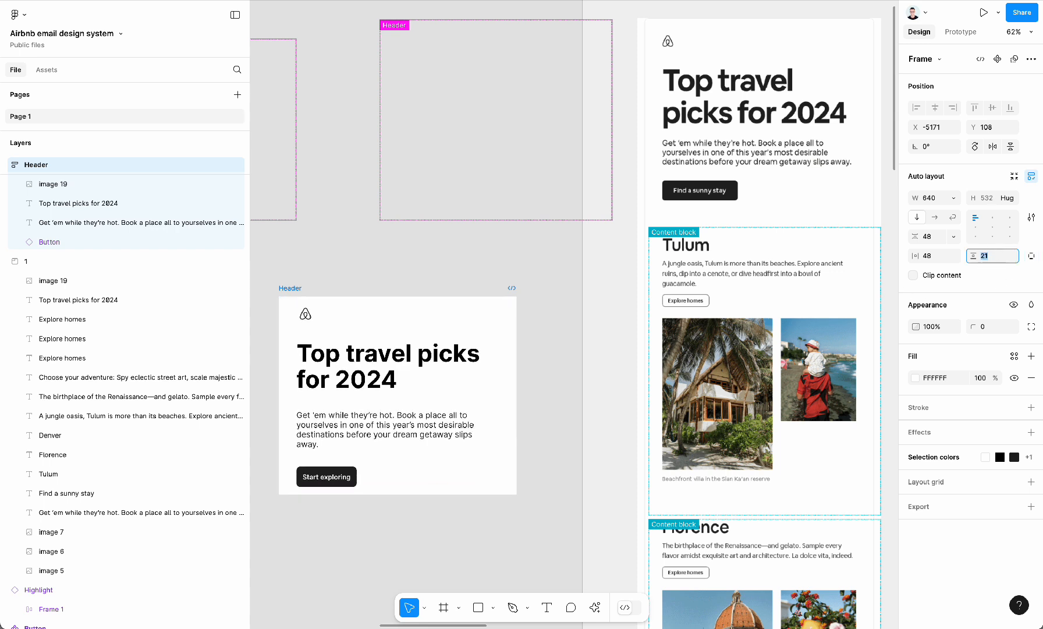
type("47")
key("Tab")
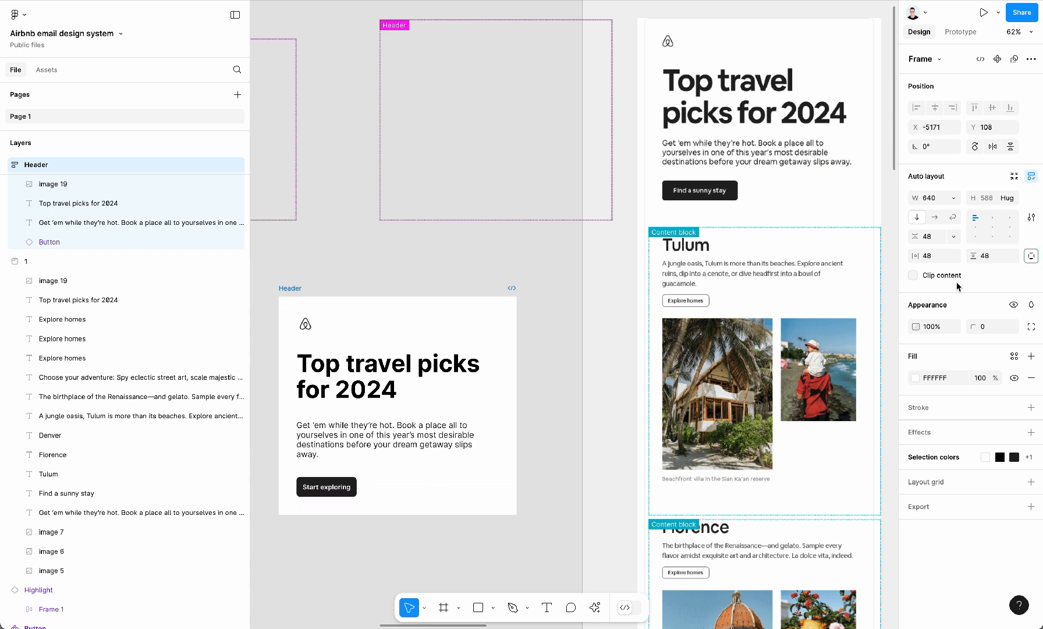
Reduce the Header frame's vertical item gap to 25 and clear the selection.
key("Down")
key("Down")
key("Down")
key("Down")
key("Down")
key("Down")
key("Down")
key("Down")
key("Down")
key("Down")
key("Down")
key("Down")
key("Down")
key("Down")
key("Down")
key("Down")
key("Down")
key("Down")
key("Down")
key("Down")
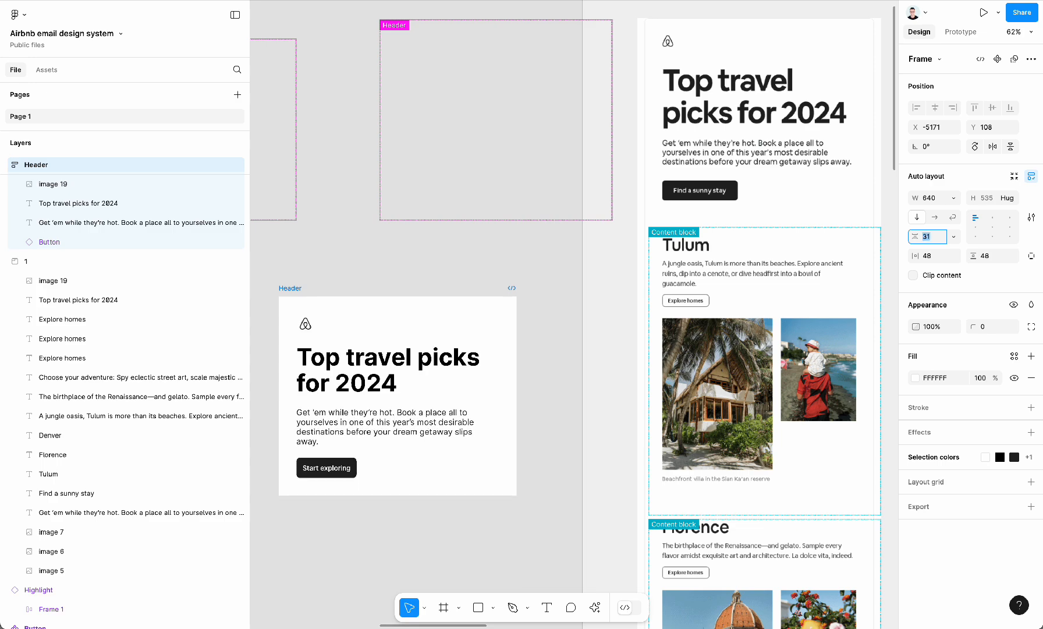
left_click(570, 380)
Move the Header frame slightly right and up to about X -5124, Y 100.
scroll(568, 380, "down", 4)
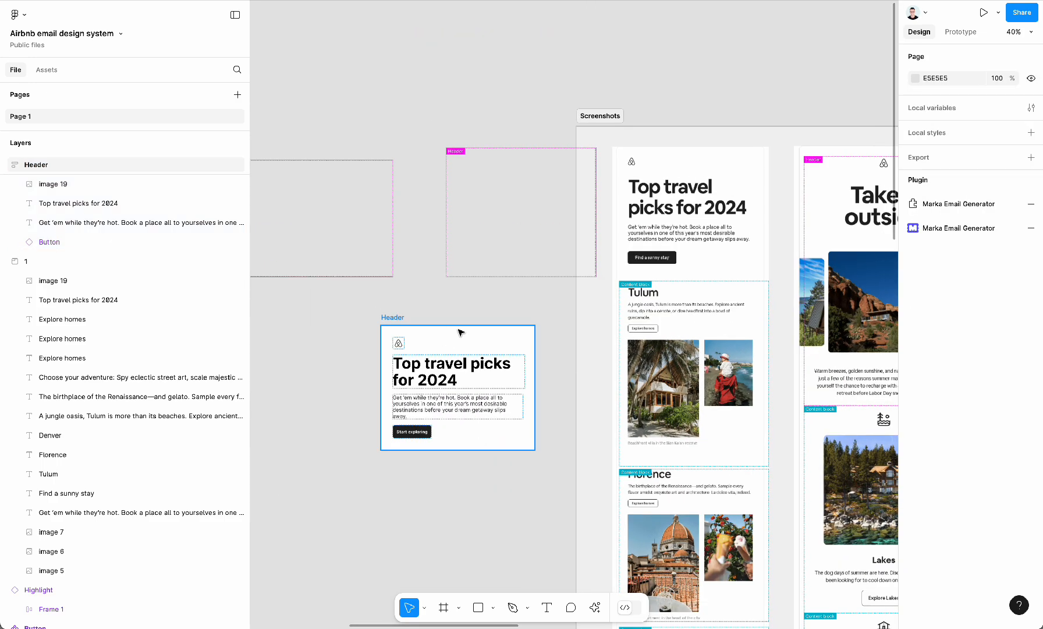
left_click(396, 321)
scroll(772, 232, "right", 3)
scroll(772, 232, "down", 1)
scroll(771, 232, "left", 4)
scroll(771, 232, "down", 1)
left_click_drag(544, 288, 556, 287)
Examine the email screenshots and their layout references, especially the "Take it outside" header block, against the Header frame.
scroll(559, 286, "right", 3)
scroll(558, 288, "right", 3)
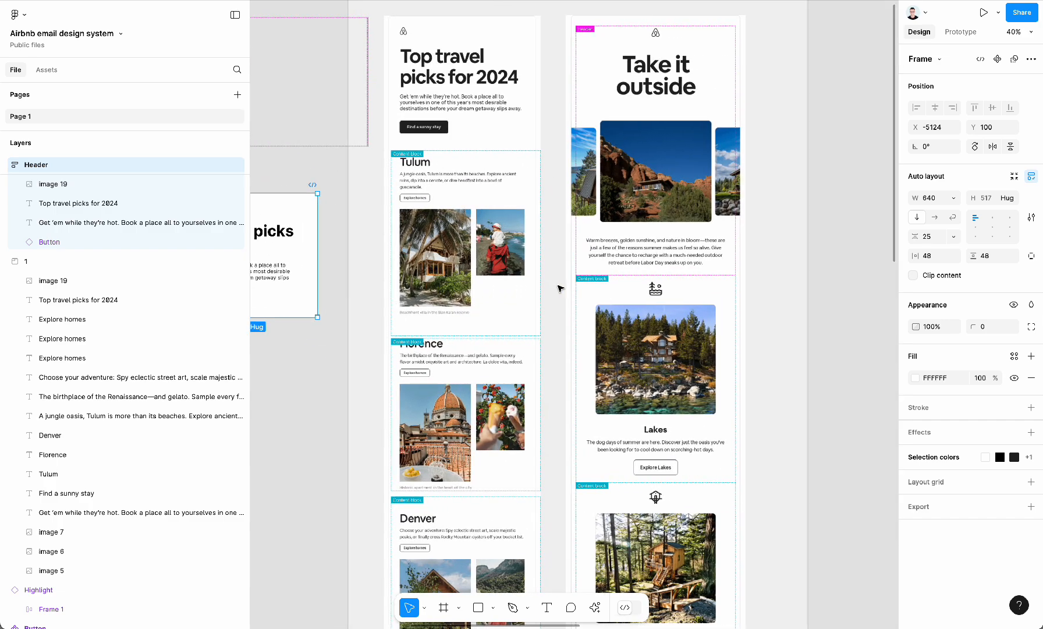
scroll(558, 288, "up", 2)
scroll(558, 288, "up", 2)
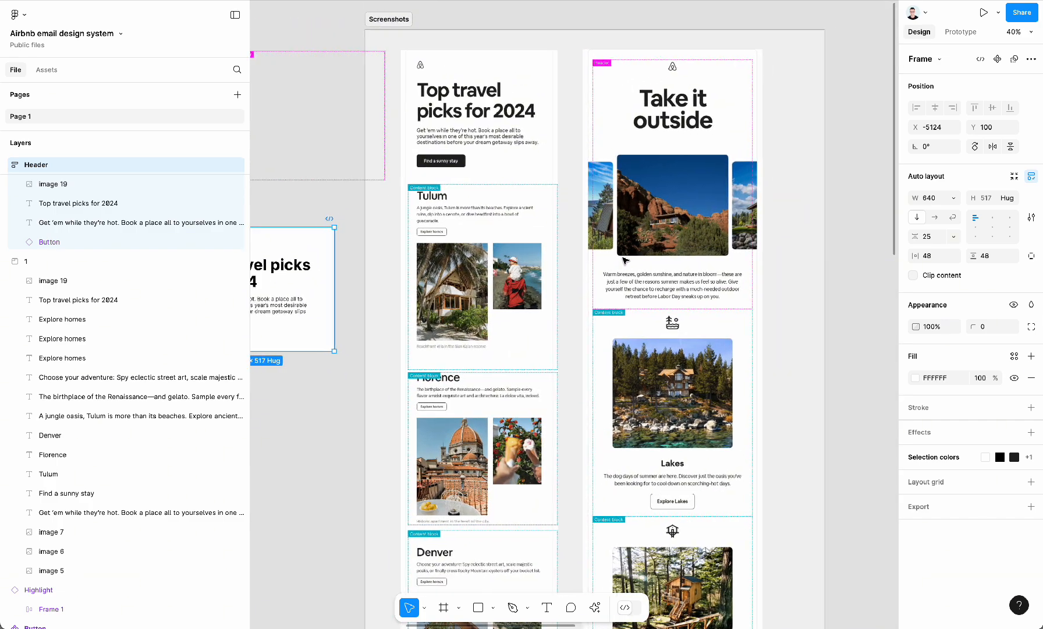
scroll(726, 254, "up", 3)
scroll(620, 321, "down", 4)
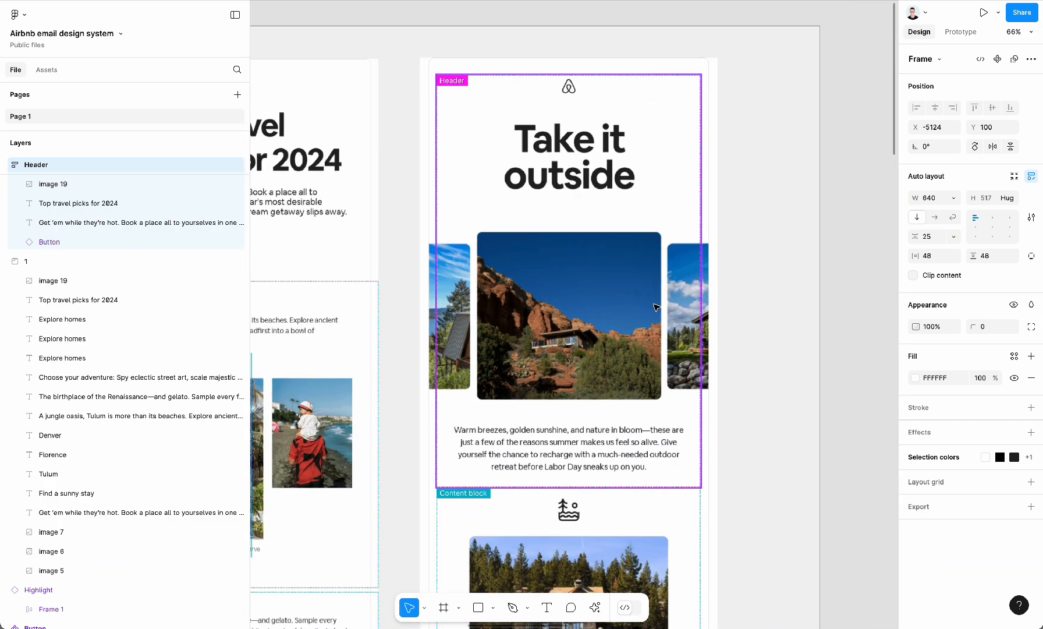
scroll(621, 321, "left", 5)
scroll(621, 321, "down", 2)
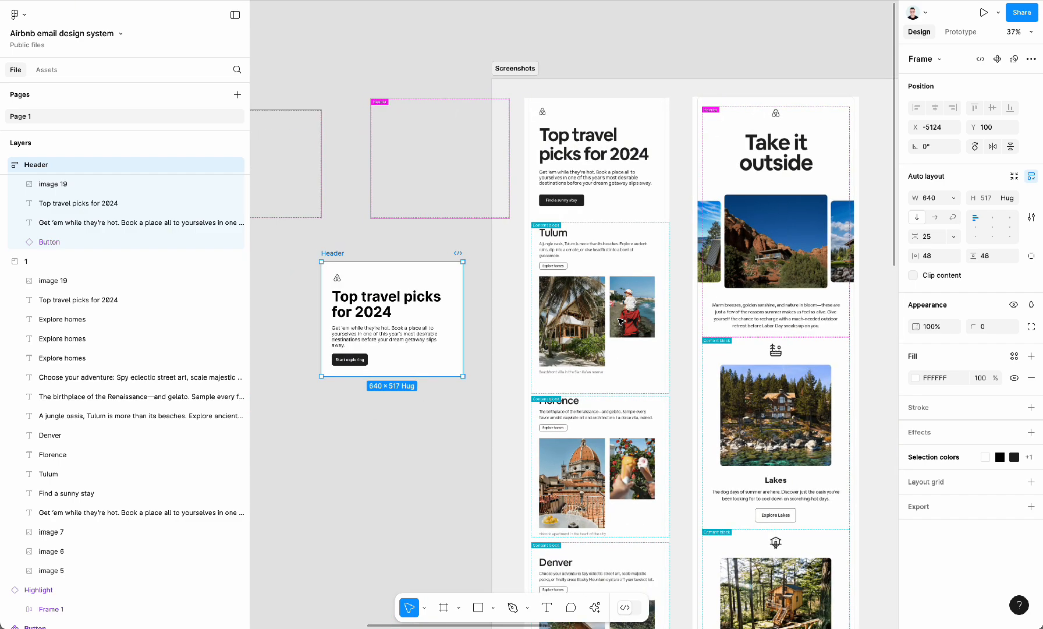
scroll(621, 320, "right", 5)
scroll(620, 321, "down", 2)
scroll(620, 320, "right", 5)
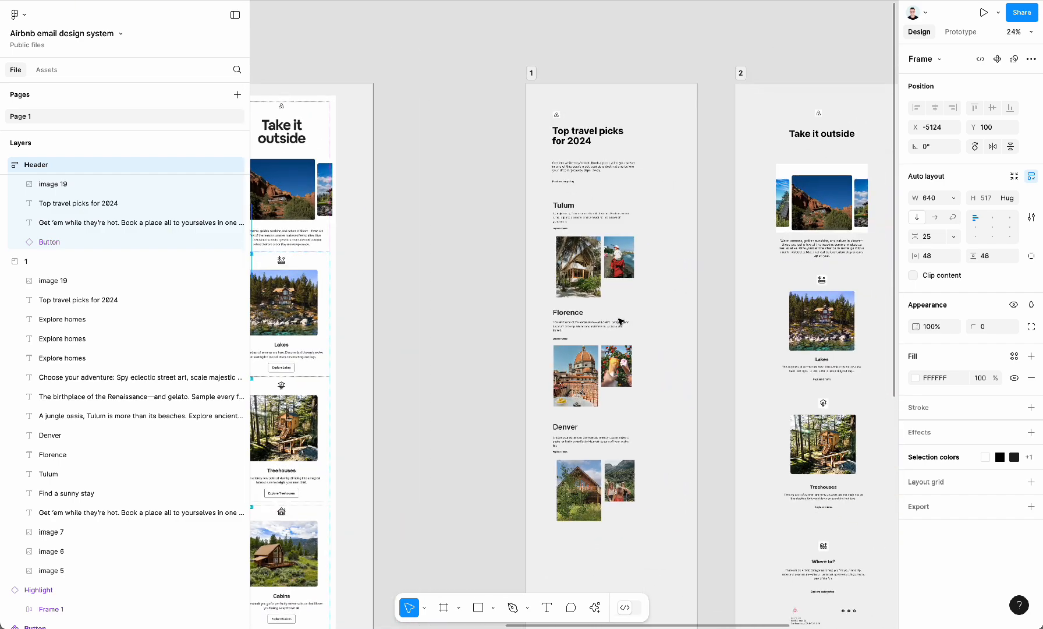
Move the Header frame above the Content / 1 component, to about X -6651, Y 1447.
scroll(620, 321, "left", 15)
left_click_drag(618, 227, 542, 249)
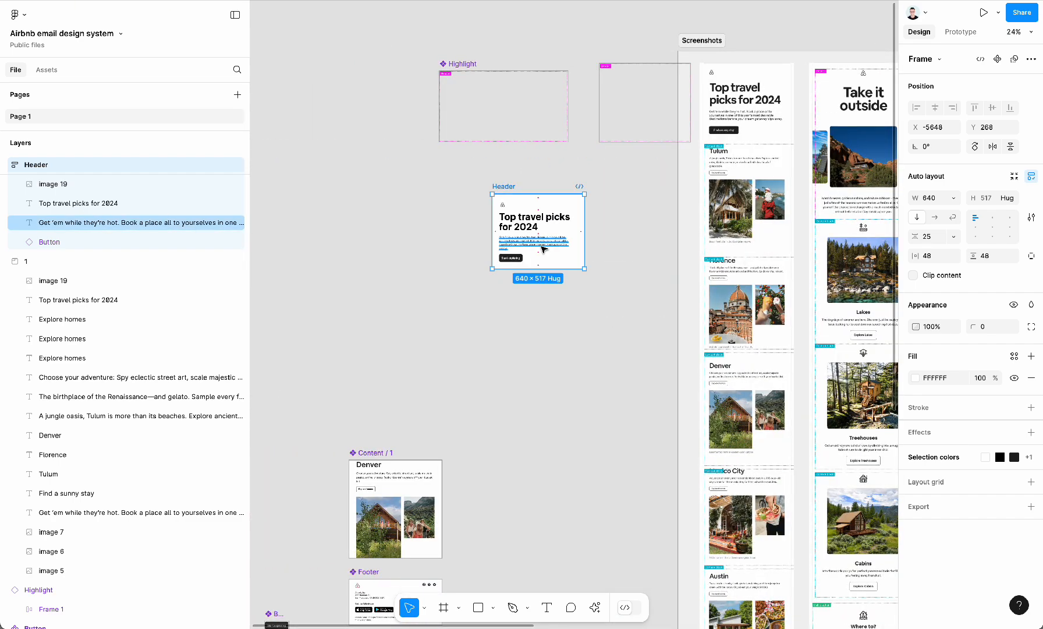
scroll(542, 249, "right", 4)
scroll(542, 249, "up", 1)
left_click_drag(412, 283, 472, 271)
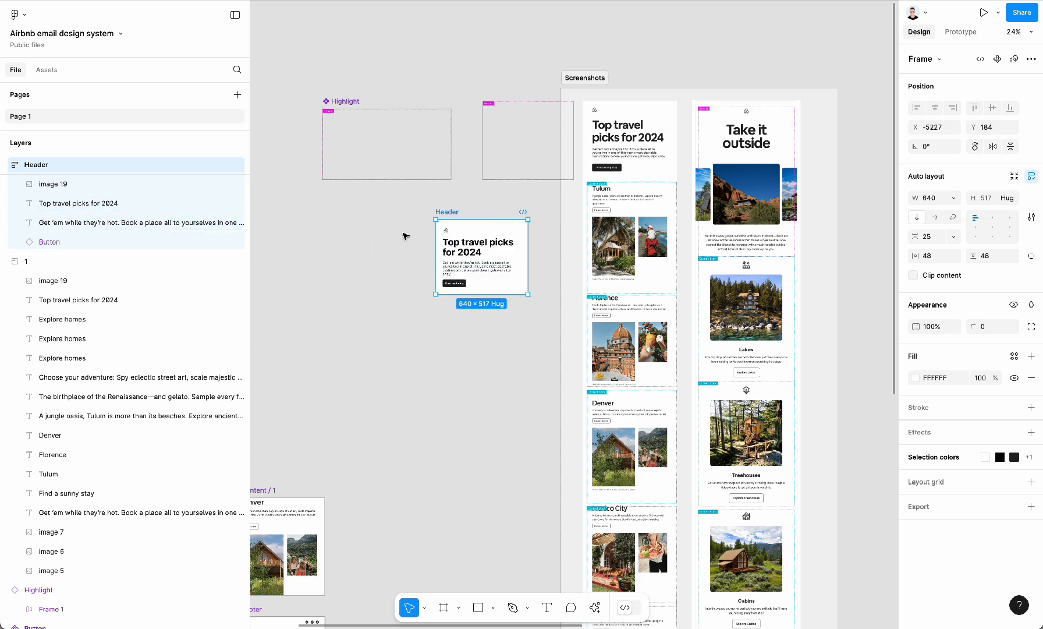
scroll(490, 261, "up", 1)
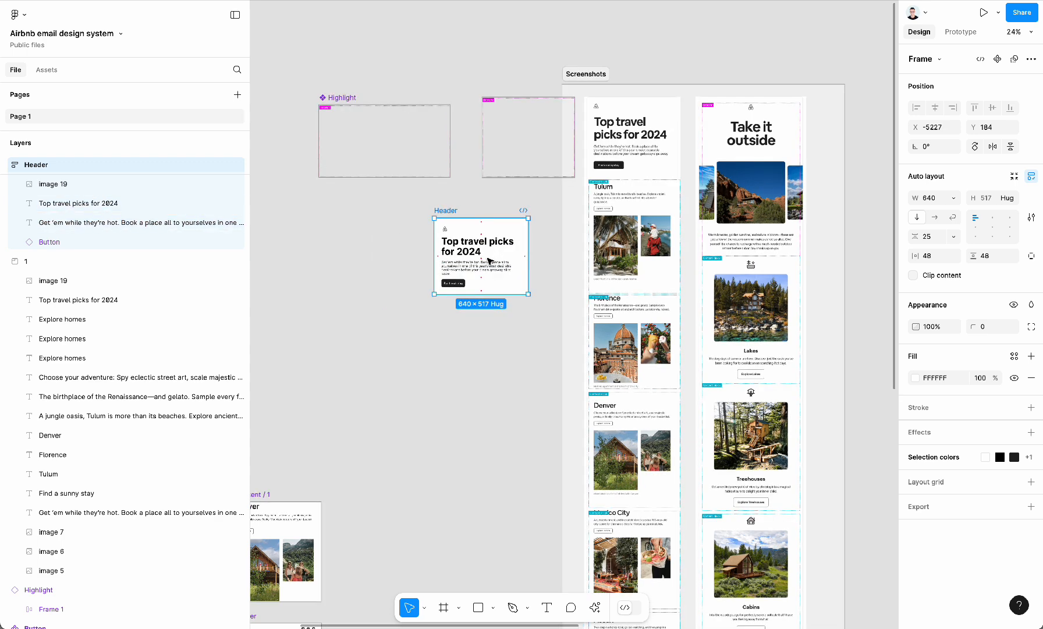
scroll(490, 261, "down", 2)
scroll(490, 261, "left", 2)
left_click_drag(554, 193, 346, 378)
scroll(346, 378, "down", 3)
scroll(346, 379, "left", 2)
scroll(345, 378, "up", 3)
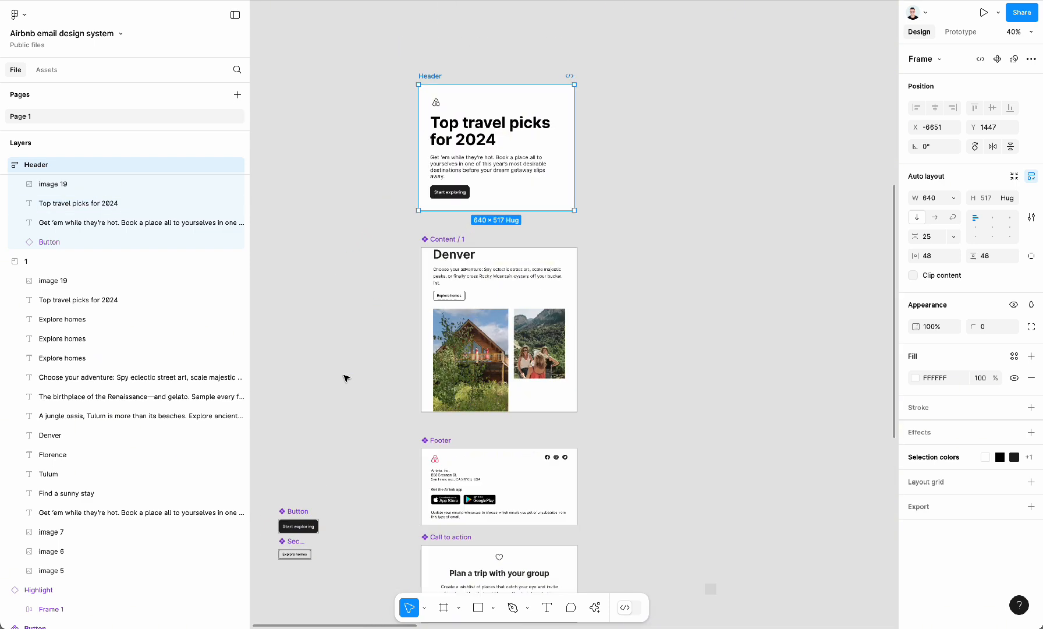
Preview the Header frame in the Marka Email Generator plugin at a narrower preview width and close the plugin.
scroll(346, 378, "up", 2)
left_click(796, 306)
left_click(941, 228)
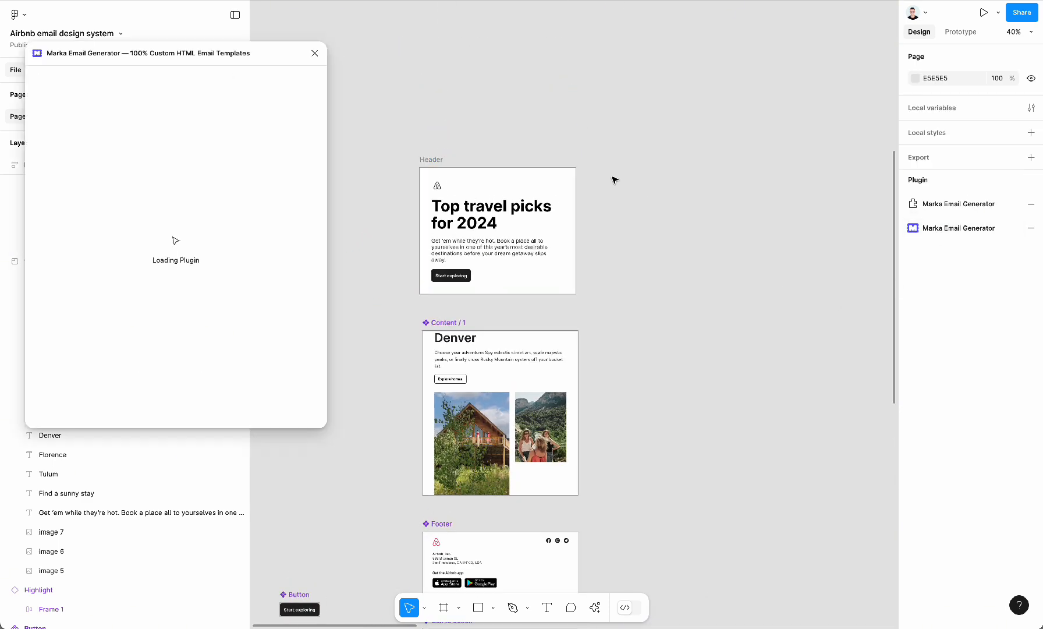
scroll(612, 177, "left", 1)
scroll(612, 177, "down", 1)
left_click(473, 152)
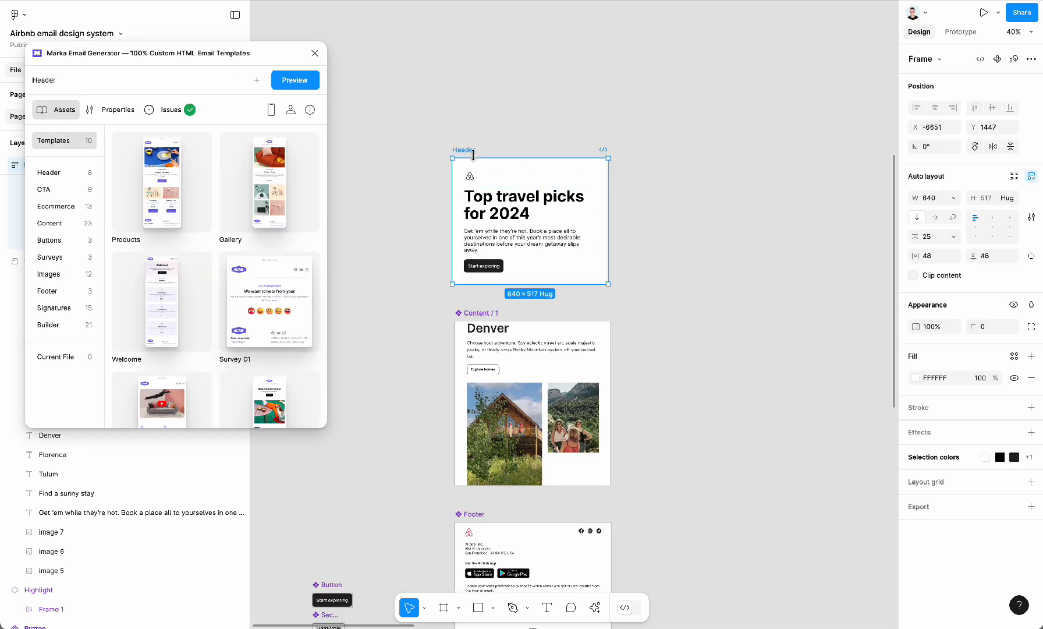
left_click(311, 91)
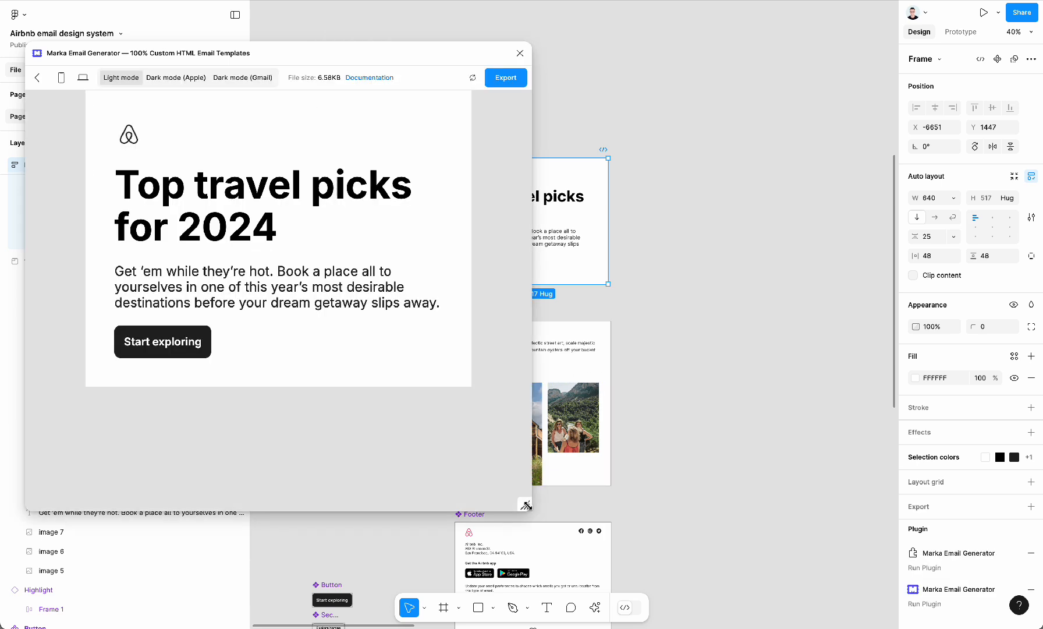
left_click_drag(526, 504, 440, 493)
left_click(427, 53)
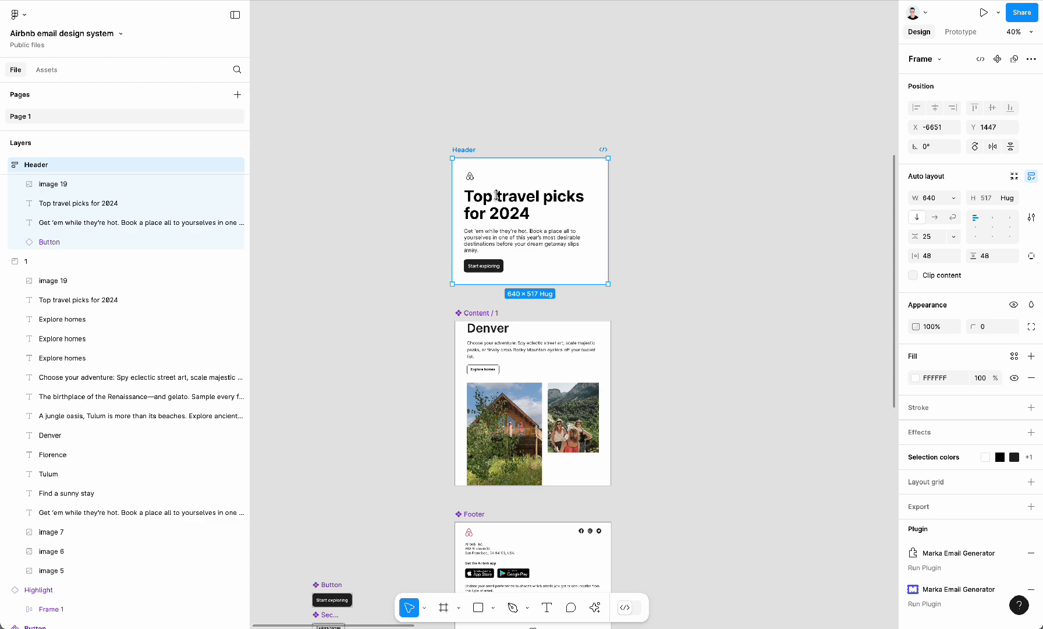
Set the Header's "Top travel picks for 2024" heading and its body paragraph to Fill container width.
left_click(512, 238)
left_click(515, 208)
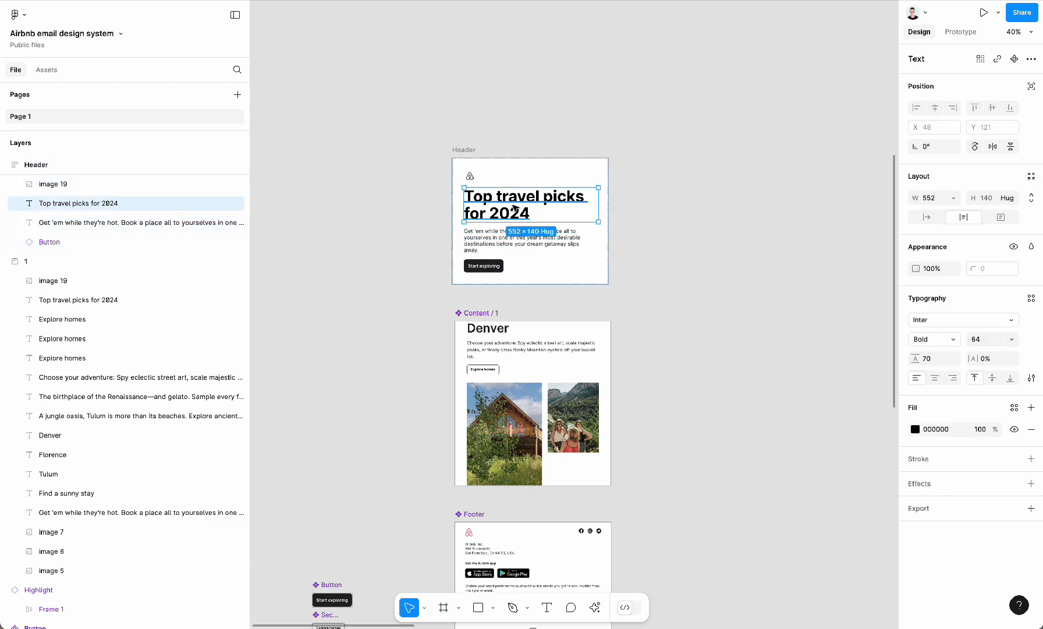
scroll(515, 208, "up", 3)
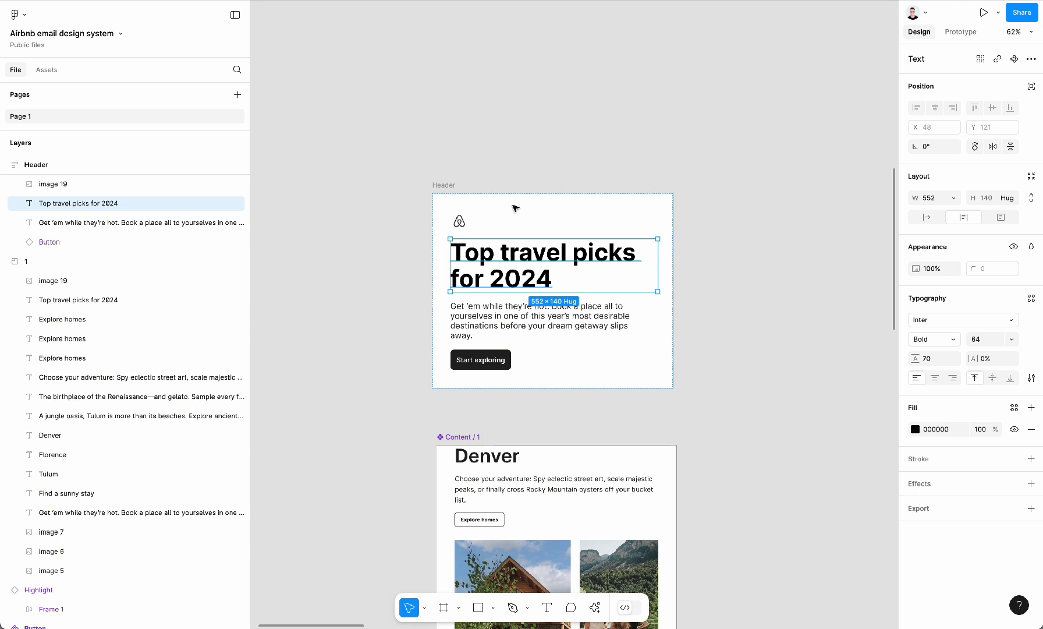
left_click(953, 198)
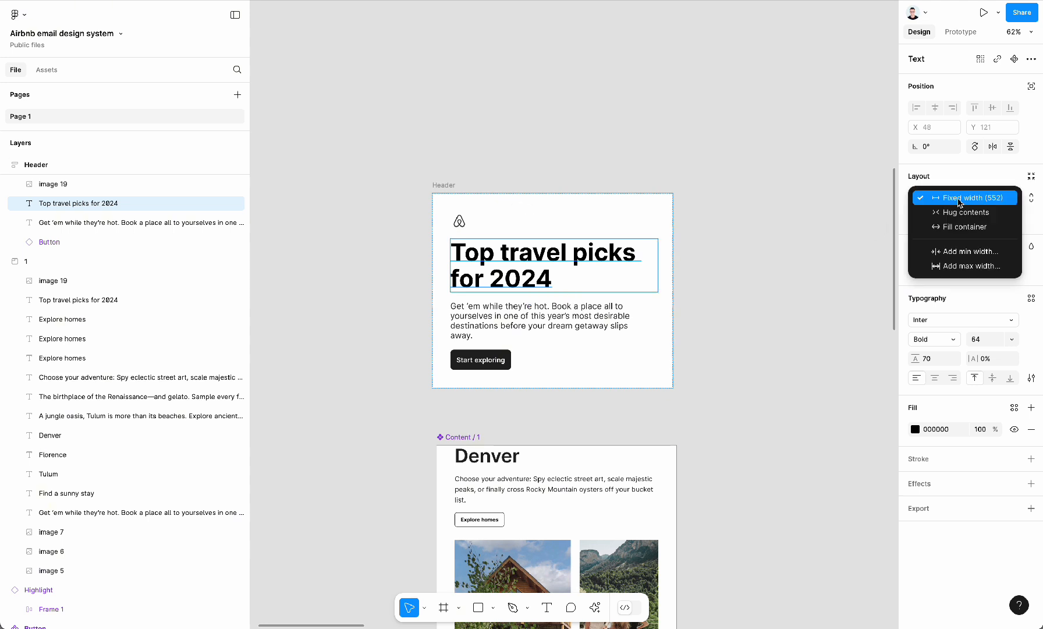
left_click(954, 228)
left_click(551, 307)
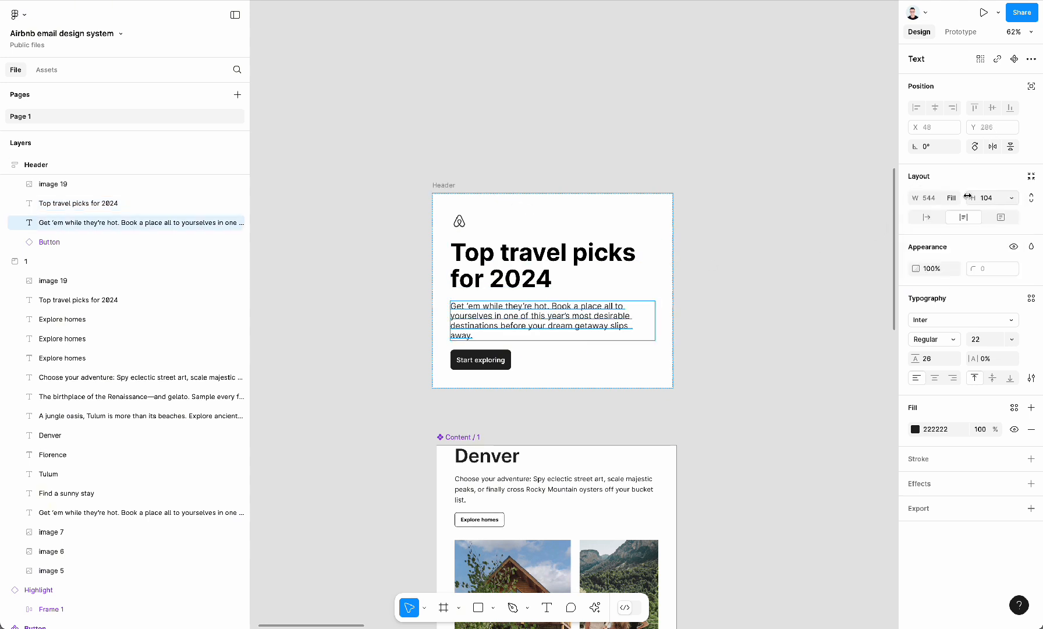
Run Marka Email Generator again on the Header frame and compare its preview at mobile and desktop widths.
left_click(443, 197)
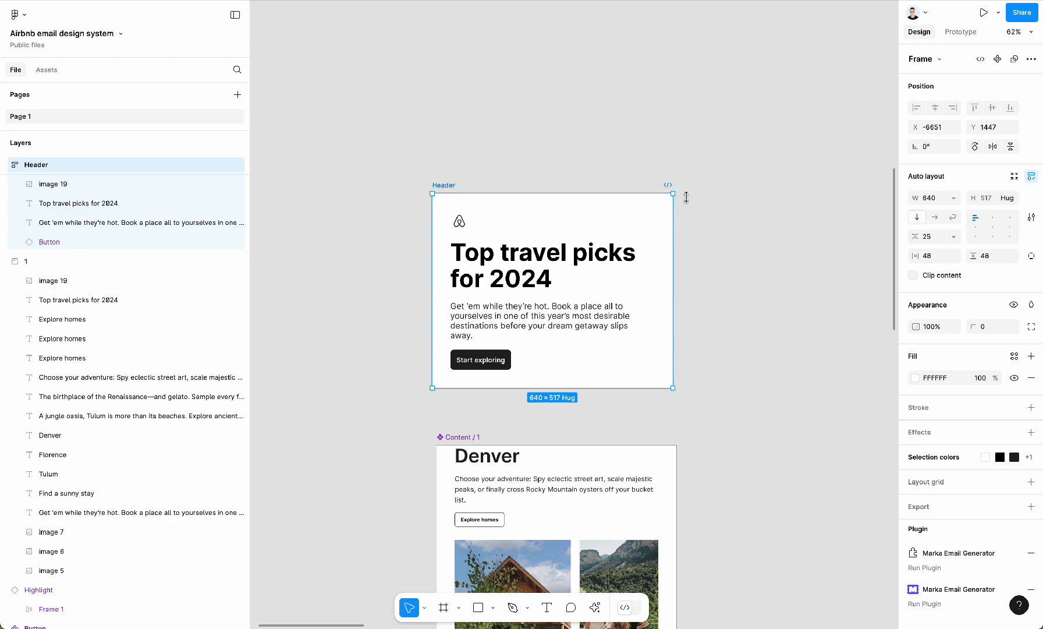
key("super+k")
key("Down")
key("Return")
left_click(317, 85)
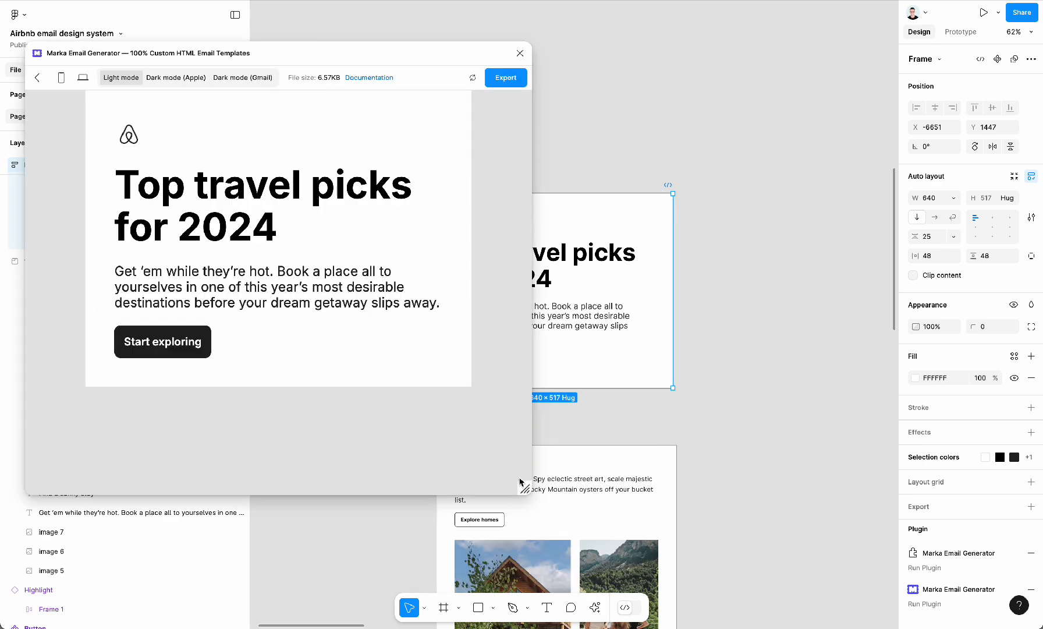
left_click_drag(520, 482, 335, 483)
left_click(60, 78)
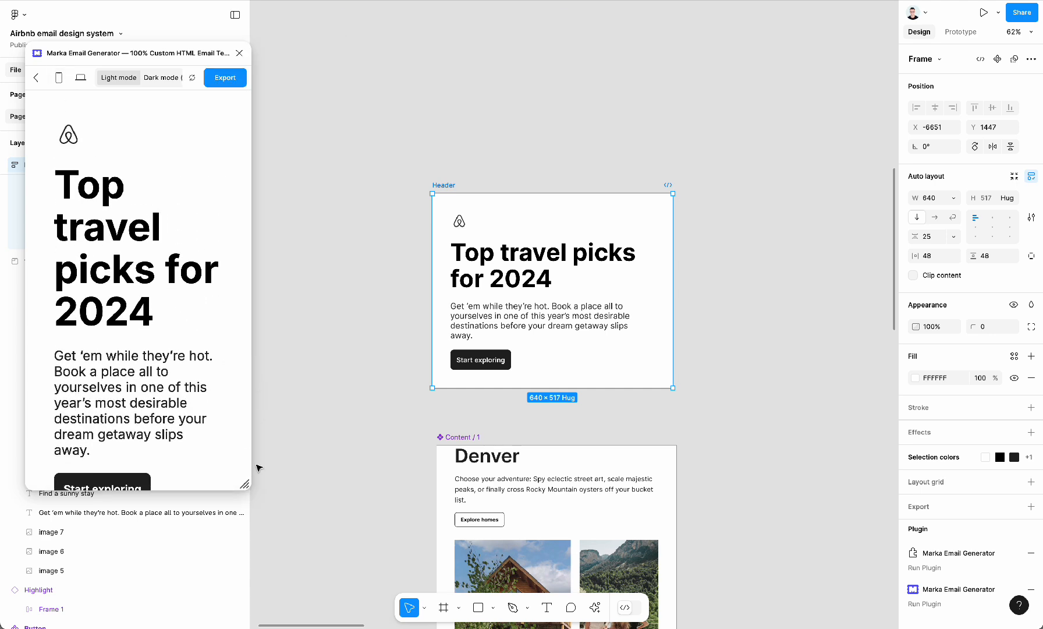
scroll(187, 254, "down", 1)
left_click_drag(243, 484, 428, 466)
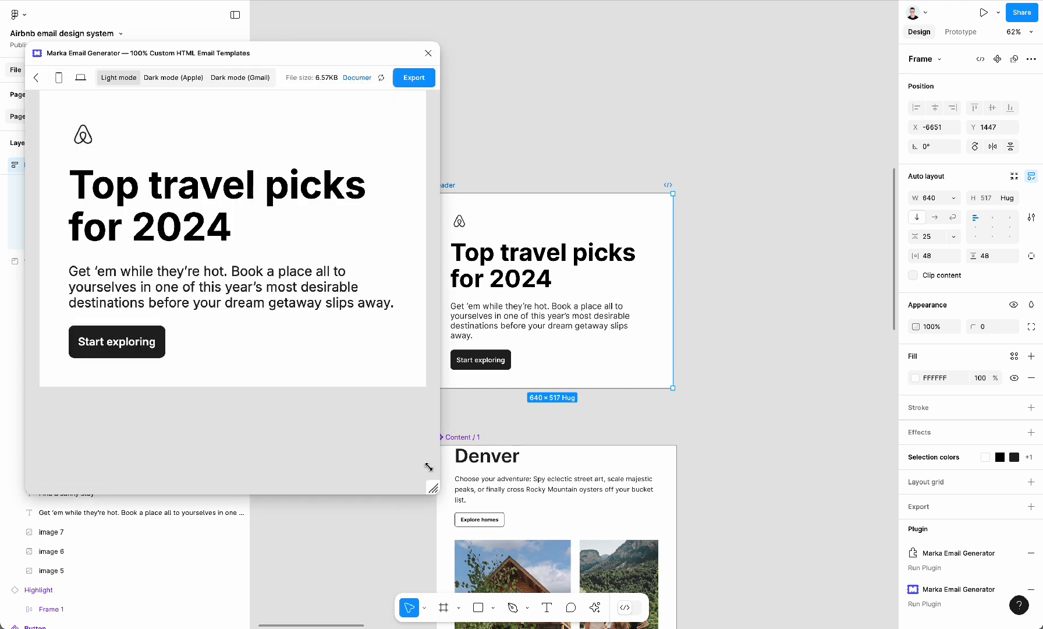
In the plugin's mobile settings, give the "Top travel picks for 2024" heading a font size of 32 px and line height of 40 px.
left_click(38, 78)
left_click(483, 252)
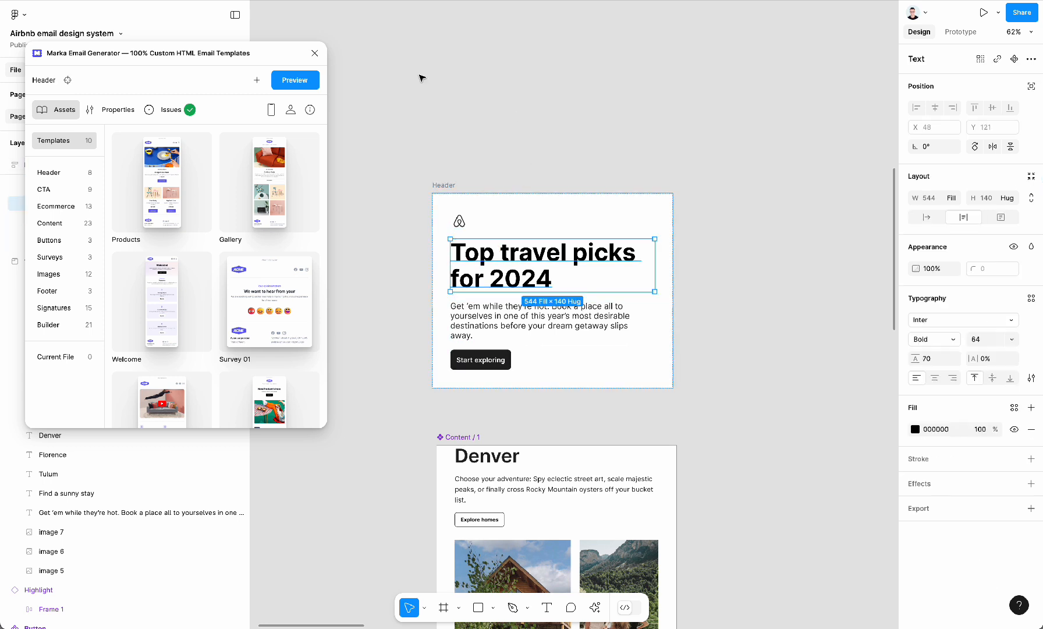
left_click(118, 111)
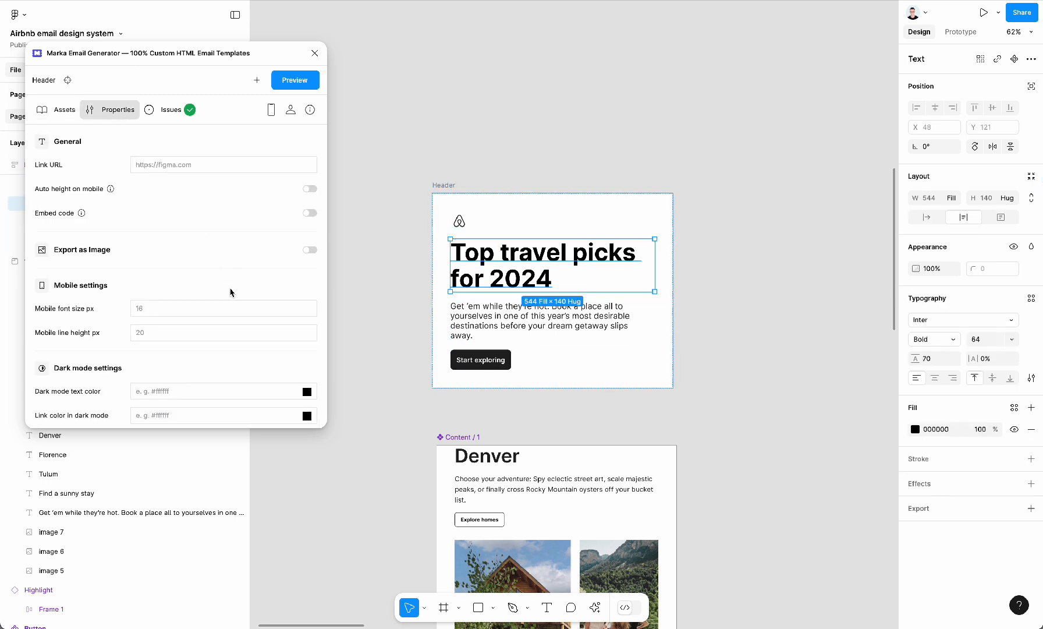
scroll(230, 292, "down", 1)
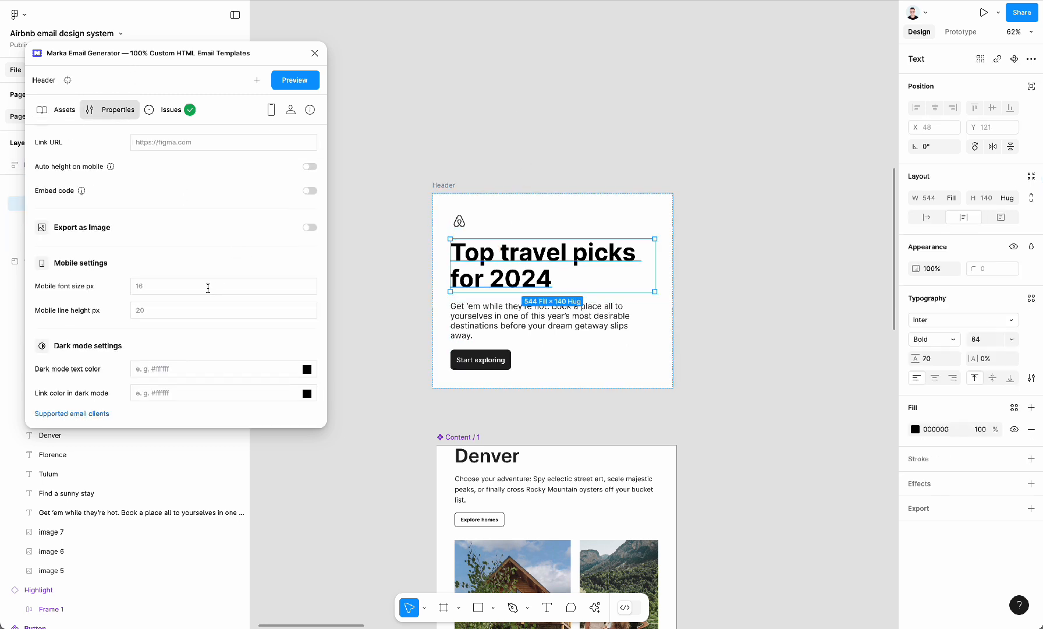
left_click(208, 288)
left_click(181, 310)
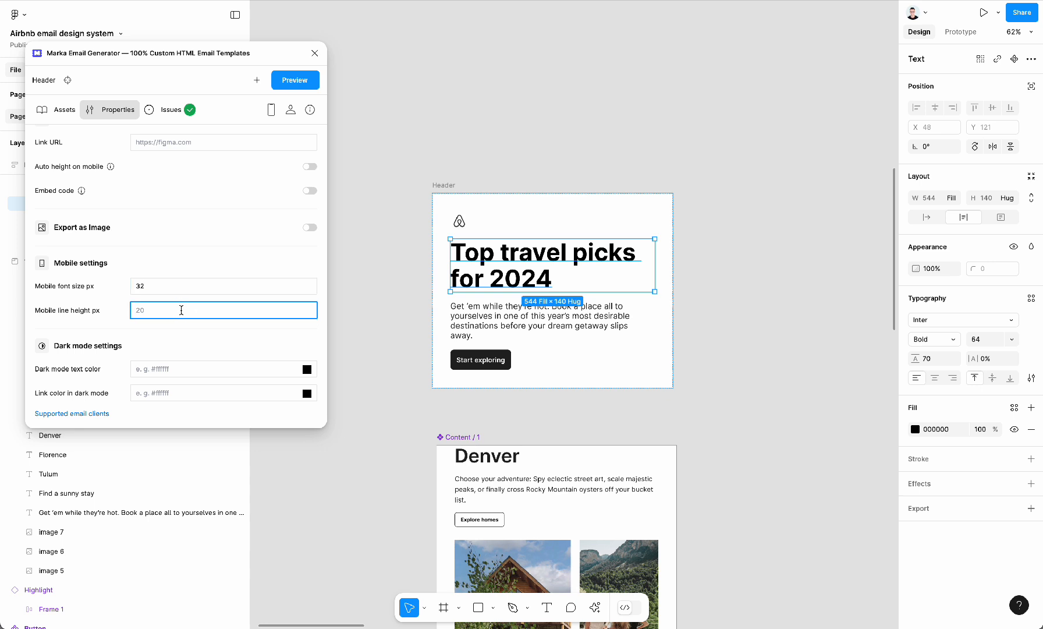
left_click(214, 268)
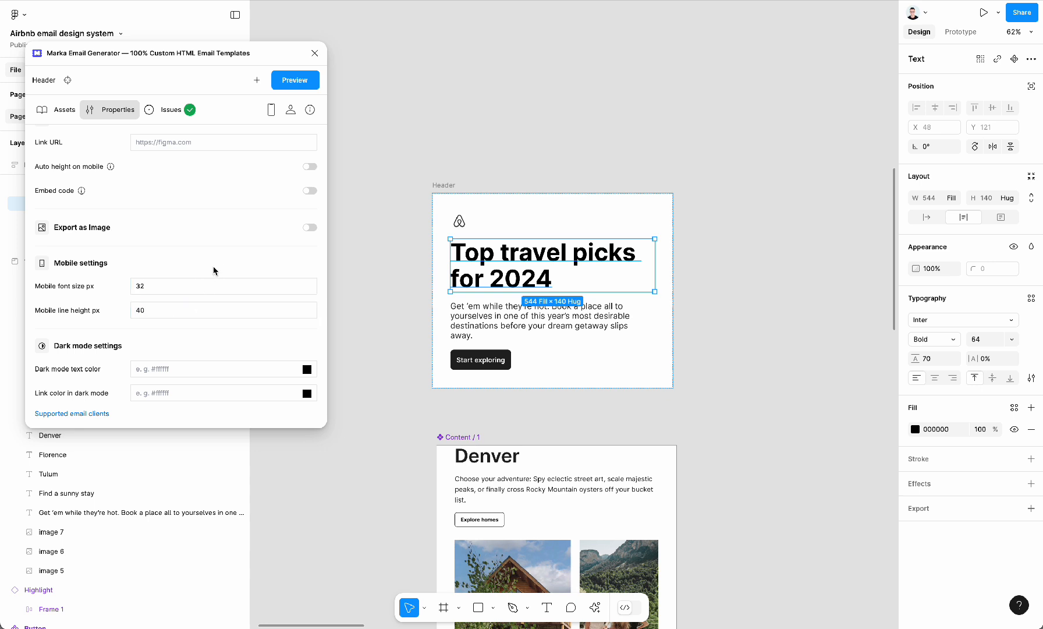
Preview the Header frame at mobile width to check the heading's size and wrapping, and close the plugin.
left_click(444, 186)
left_click(296, 80)
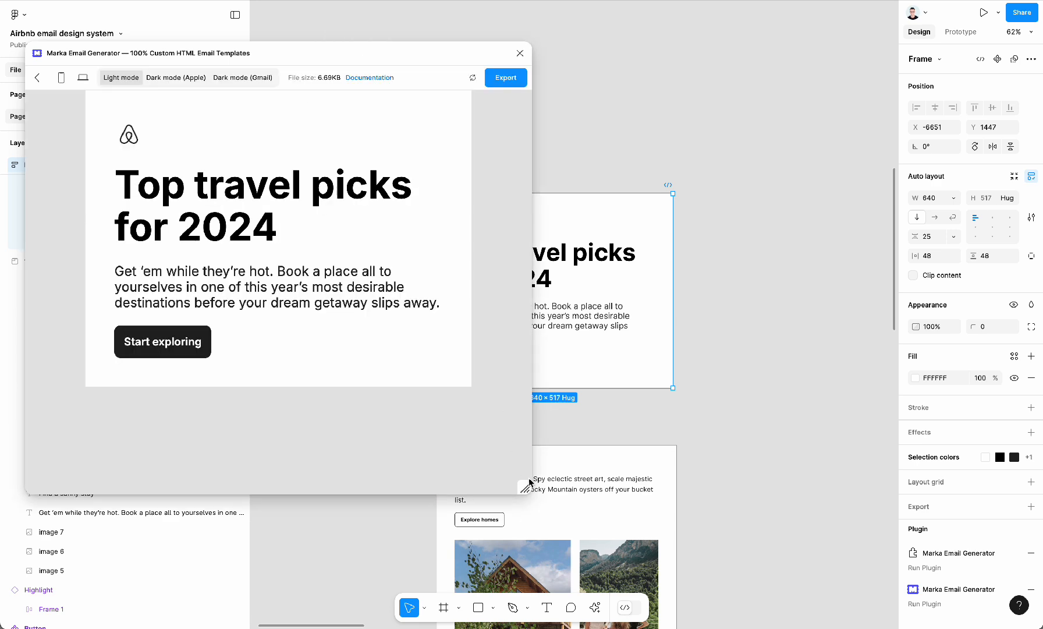
left_click_drag(524, 484, 220, 498)
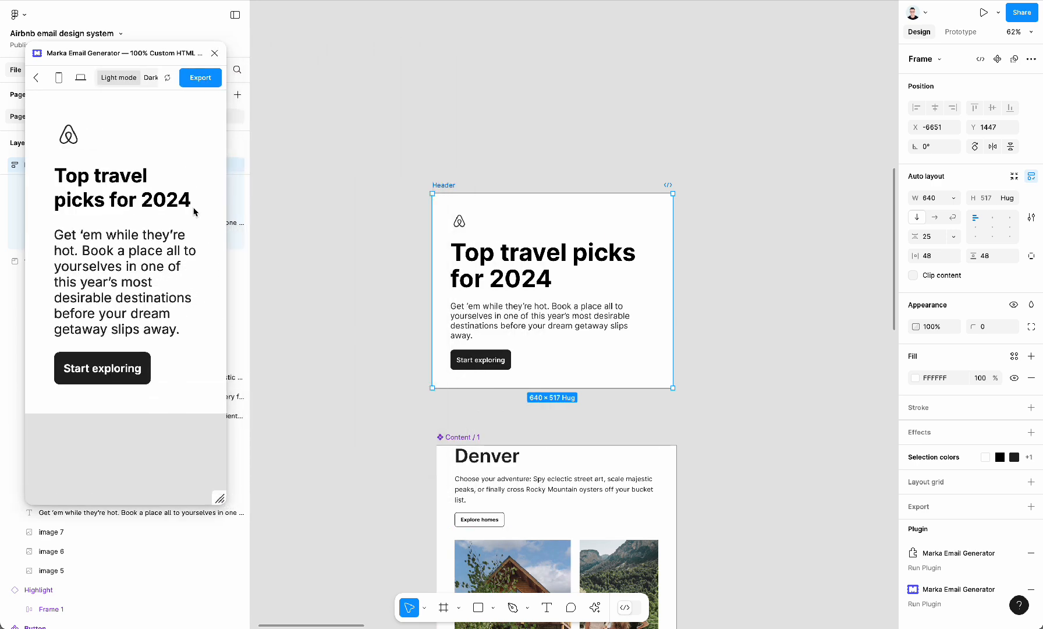
left_click(58, 78)
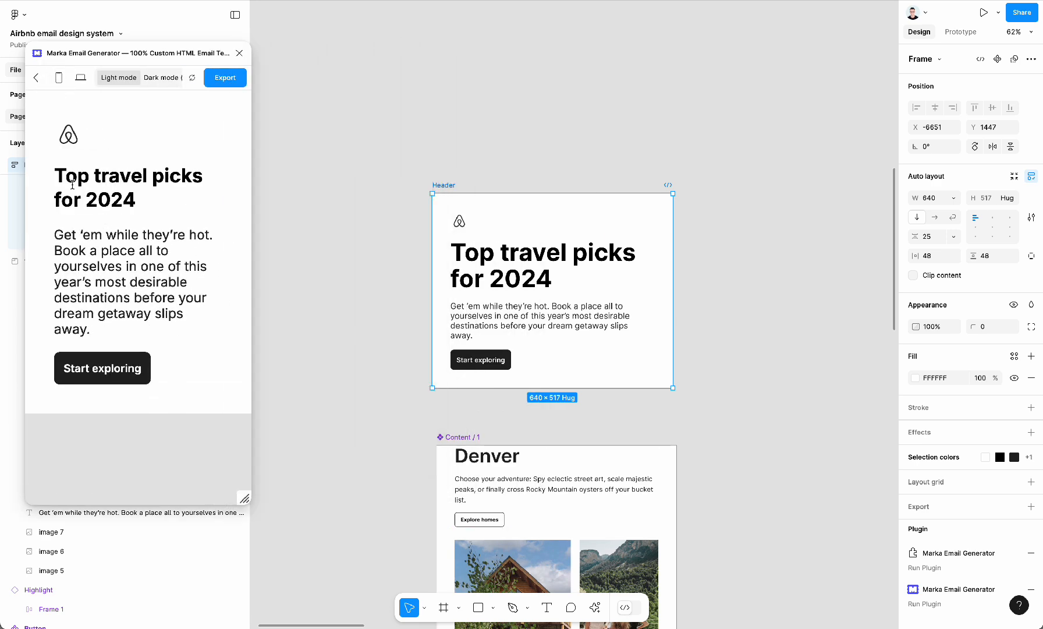
left_click_drag(60, 172, 190, 318)
left_click(189, 345)
left_click_drag(245, 498, 435, 495)
left_click(428, 54)
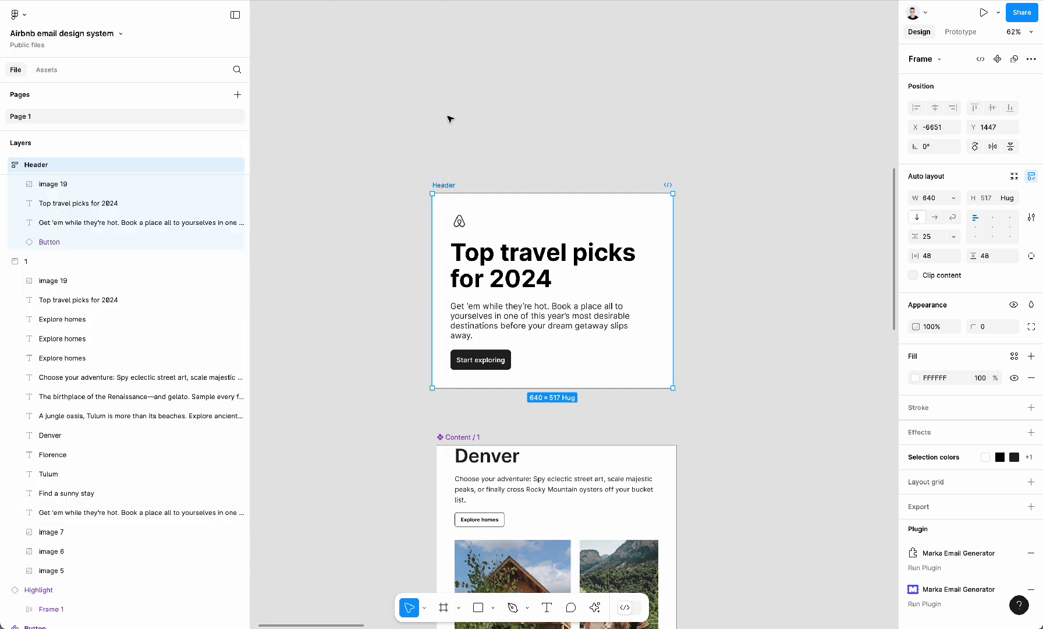
Rename the Header frame to "Header / 1" and turn it into a component.
double_click(442, 185)
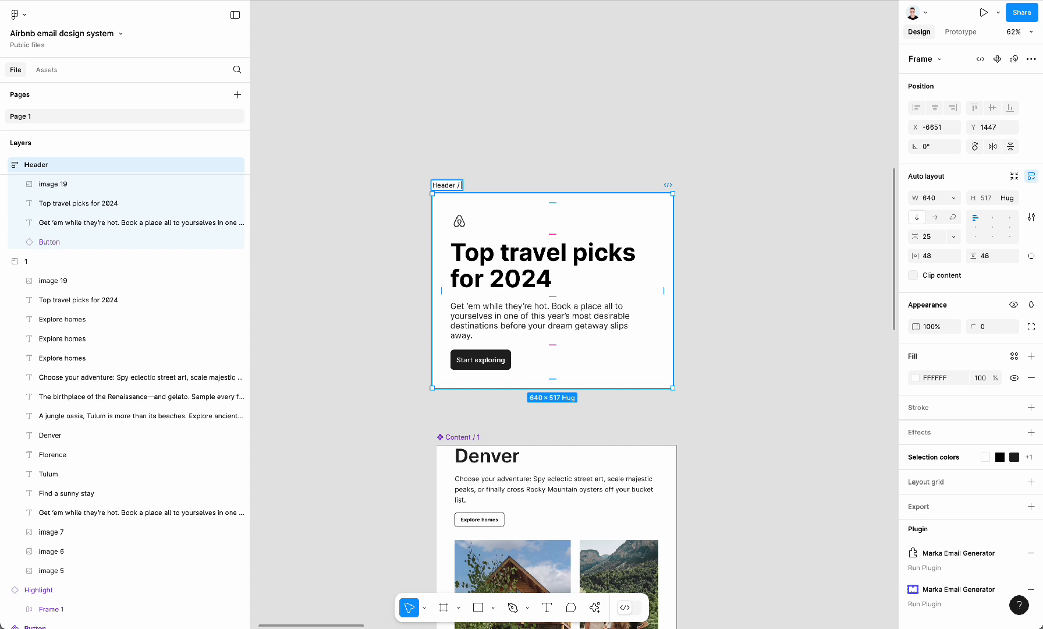
key("Return")
left_click(472, 158)
left_click(452, 180)
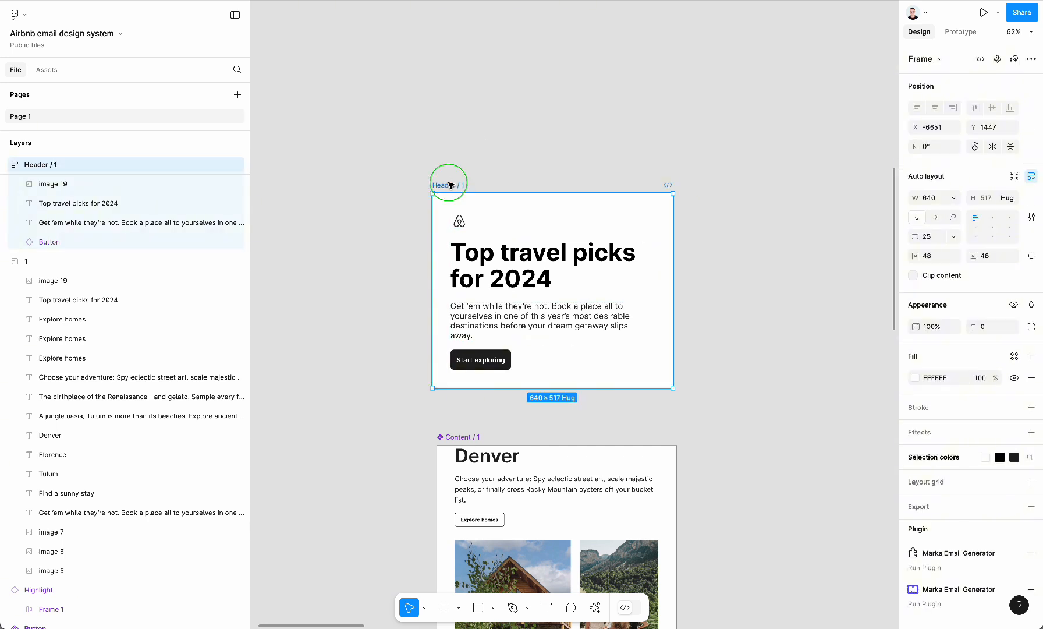
right_click(452, 181)
left_click(493, 453)
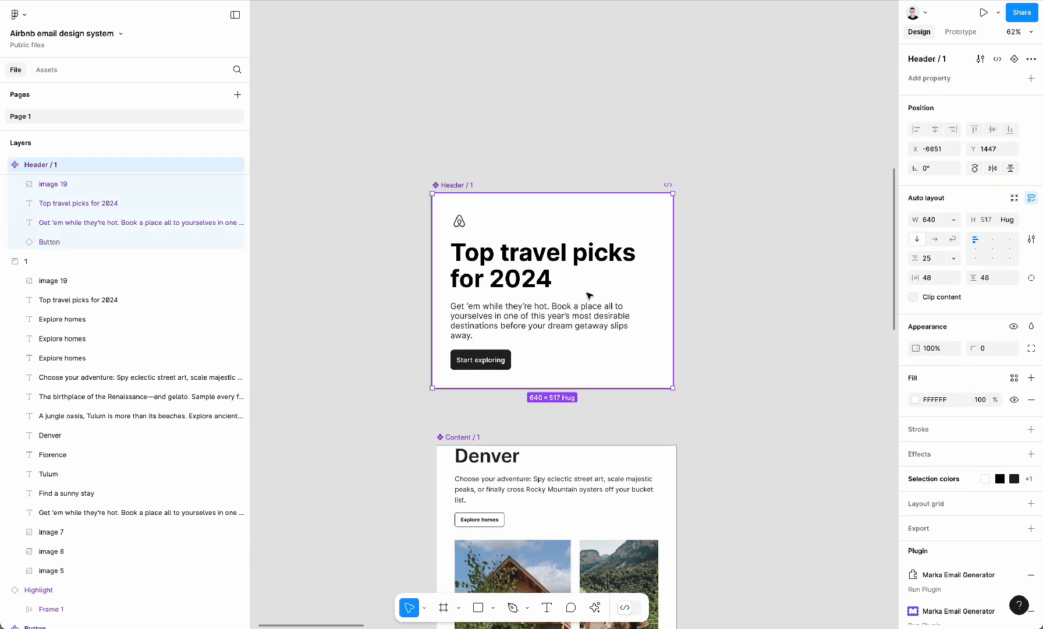
Move the Header / 1 component down directly above Content / 1 and align it with the component column.
left_click_drag(587, 297, 585, 327)
left_click(745, 321)
scroll(738, 321, "down", 3)
left_click_drag(659, 322, 662, 321)
scroll(668, 323, "down", 5)
left_click_drag(525, 531, 616, 141)
left_click_drag(563, 225, 533, 227)
Delete the stray small gray shape beside the column of email components.
left_click(720, 273)
scroll(719, 273, "right", 5)
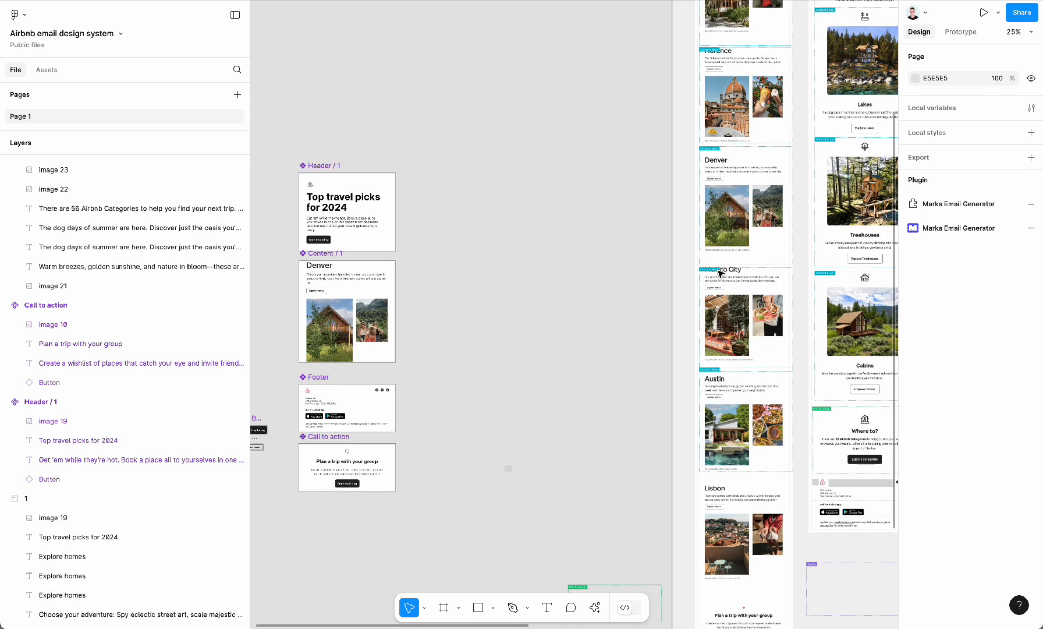
left_click(518, 471)
key("Delete")
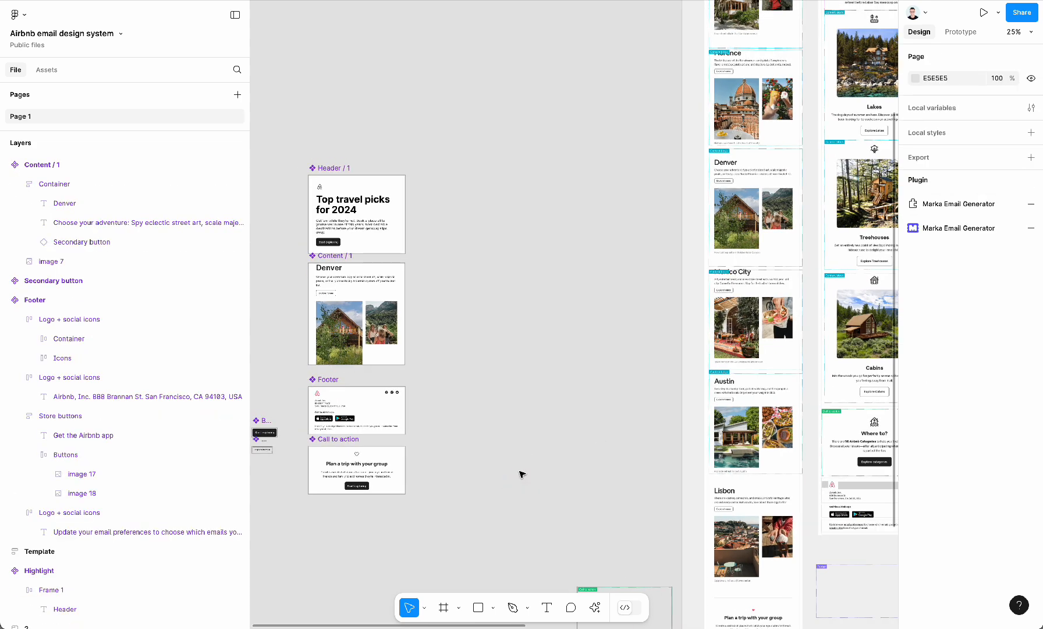
Move the pink header highlight off the "Take it outside" screenshot into the empty gap beside the Screenshots frame.
scroll(533, 469, "right", 5)
scroll(532, 469, "up", 3)
scroll(532, 468, "right", 5)
scroll(532, 468, "up", 6)
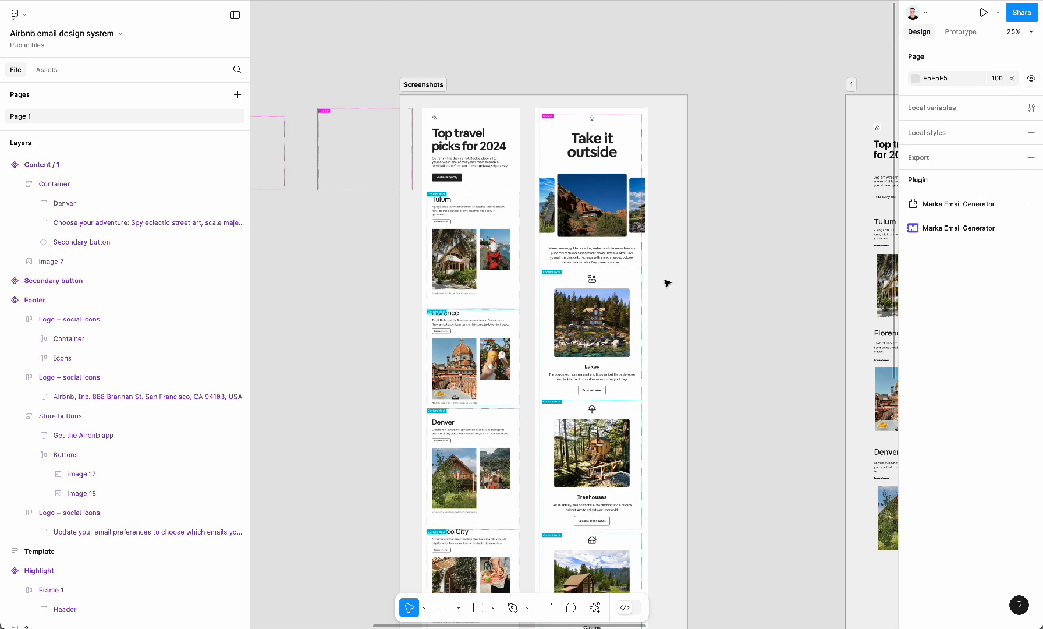
left_click_drag(620, 195, 796, 195)
Copy the logo, "Take it outside" heading, landscape image and intro paragraph from frame 2.
scroll(791, 195, "right", 10)
left_click_drag(580, 158, 668, 130)
left_click_drag(577, 282, 683, 127)
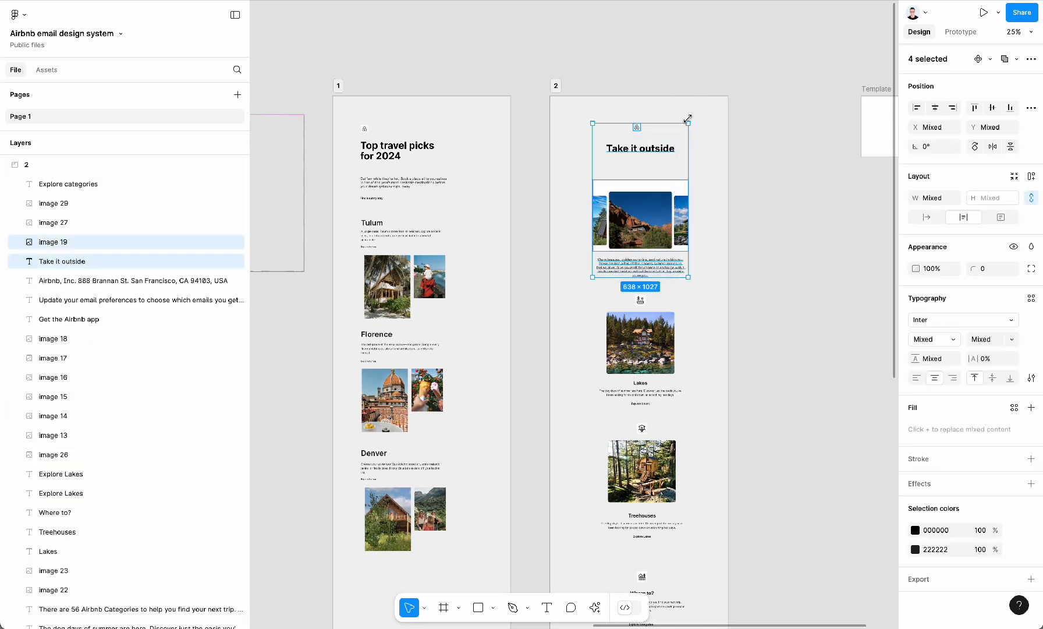
Move the pink highlight out of the gap between Screenshots and frame 1, up into the empty area above the frames.
scroll(688, 118, "left", 5)
scroll(690, 120, "down", 1)
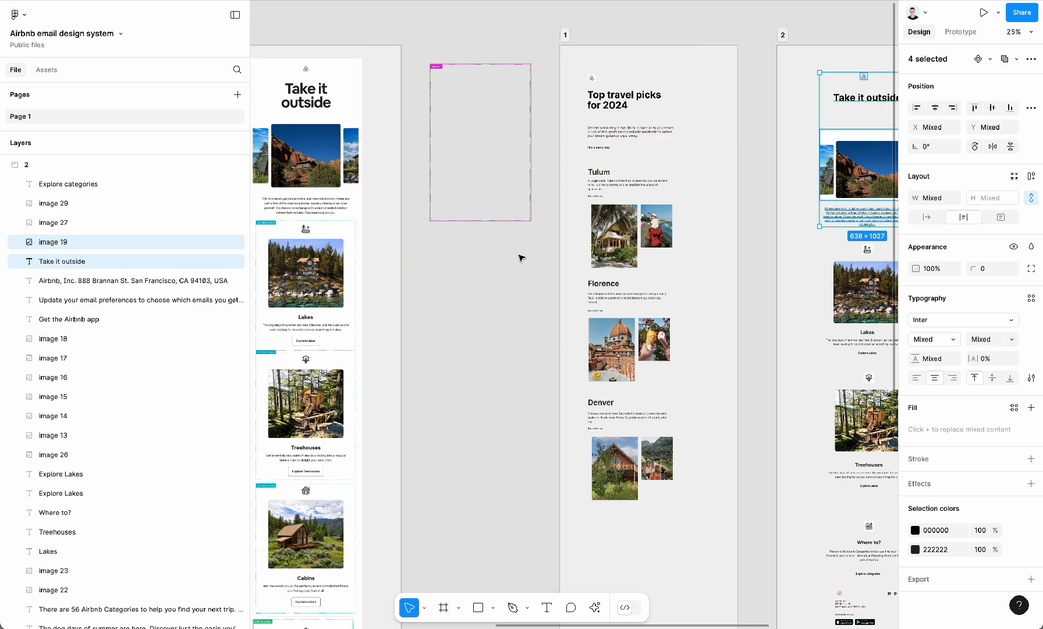
scroll(521, 257, "left", 1)
scroll(521, 258, "up", 1)
scroll(527, 233, "down", 3)
left_click_drag(530, 210, 611, 74)
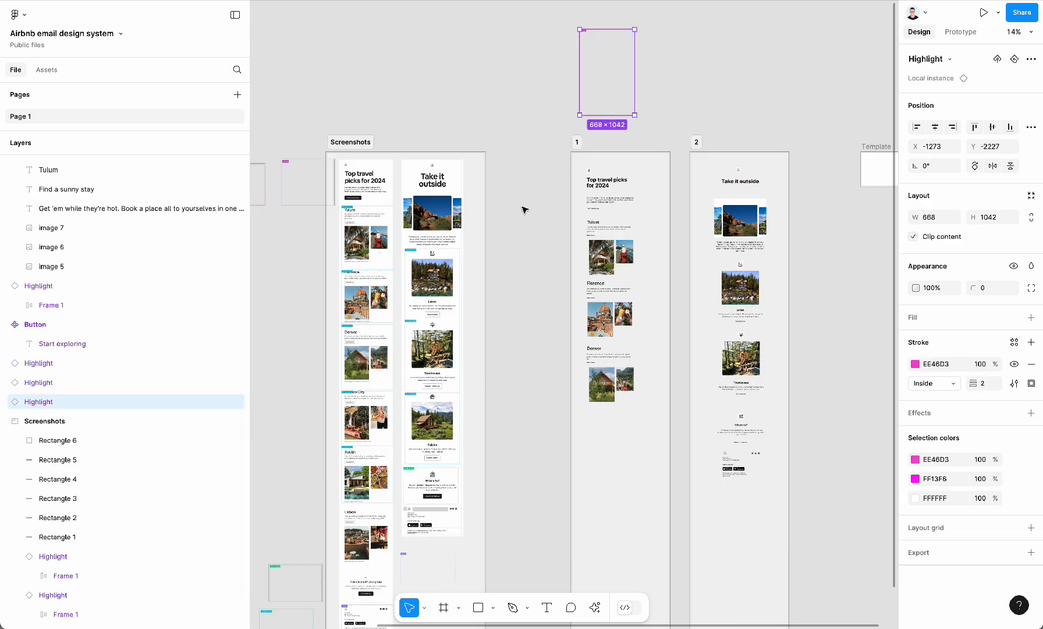
Paste the copied header elements and place them in the gap between the Screenshots frame and frame 1.
scroll(523, 209, "up", 4)
left_click(524, 209)
key("super+v")
left_click_drag(559, 289, 518, 209)
scroll(531, 396, "left", 2)
left_click(609, 349)
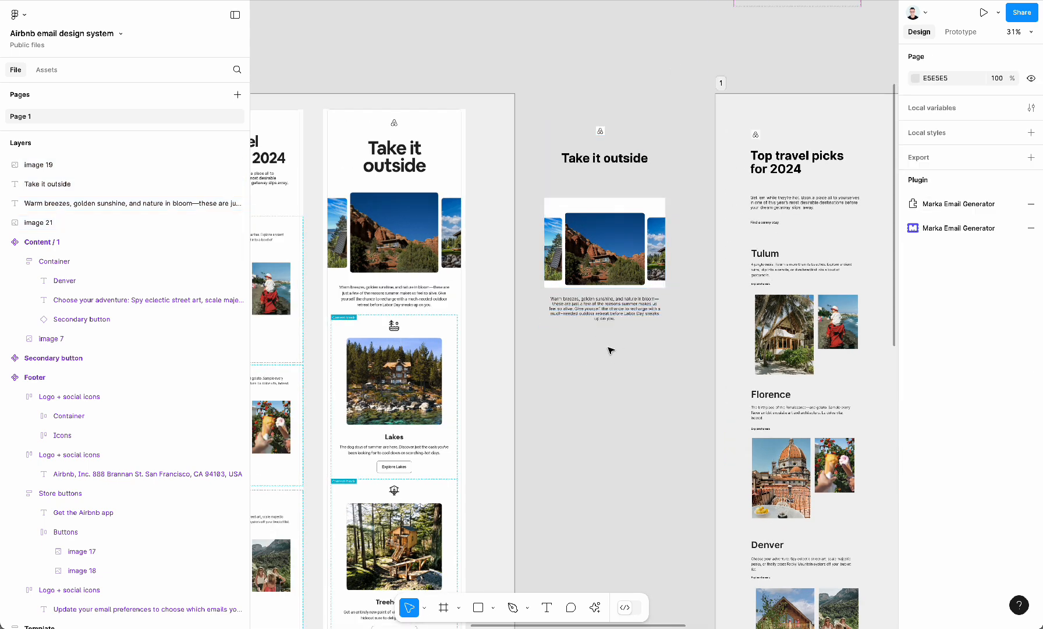
Move the pasted landscape image and intro paragraph up closer to the "Take it outside" heading.
scroll(608, 348, "left", 1)
scroll(608, 348, "up", 1)
left_click_drag(617, 386, 651, 264)
left_click_drag(650, 264, 650, 253)
Wrap the logo, heading, image and paragraph in one auto layout frame and set its width to 640.
left_click_drag(569, 418, 701, 133)
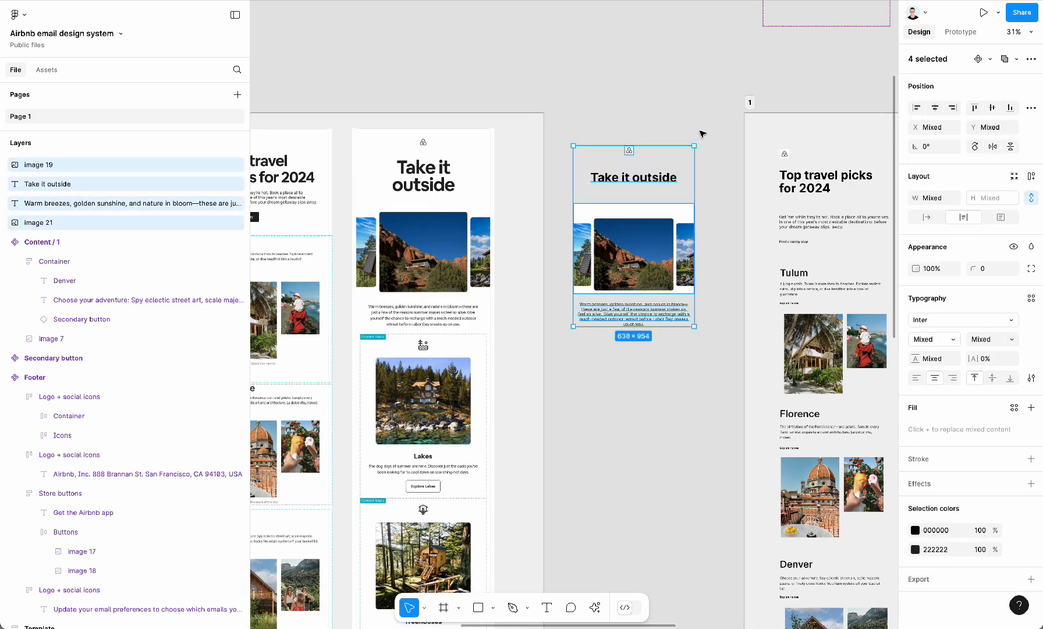
key("shift+a")
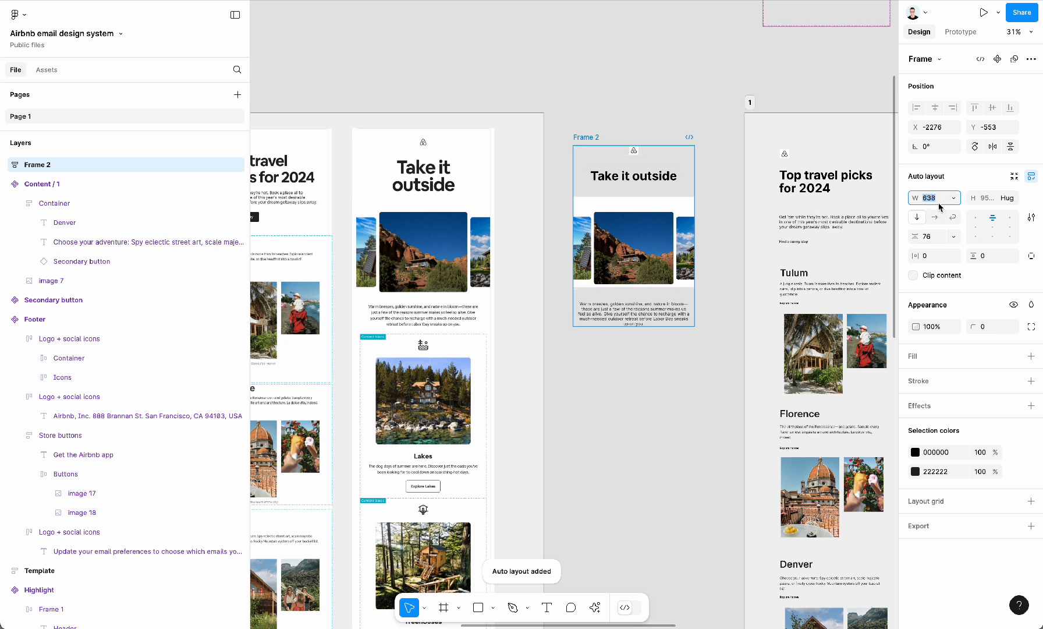
type("640")
key("Tab")
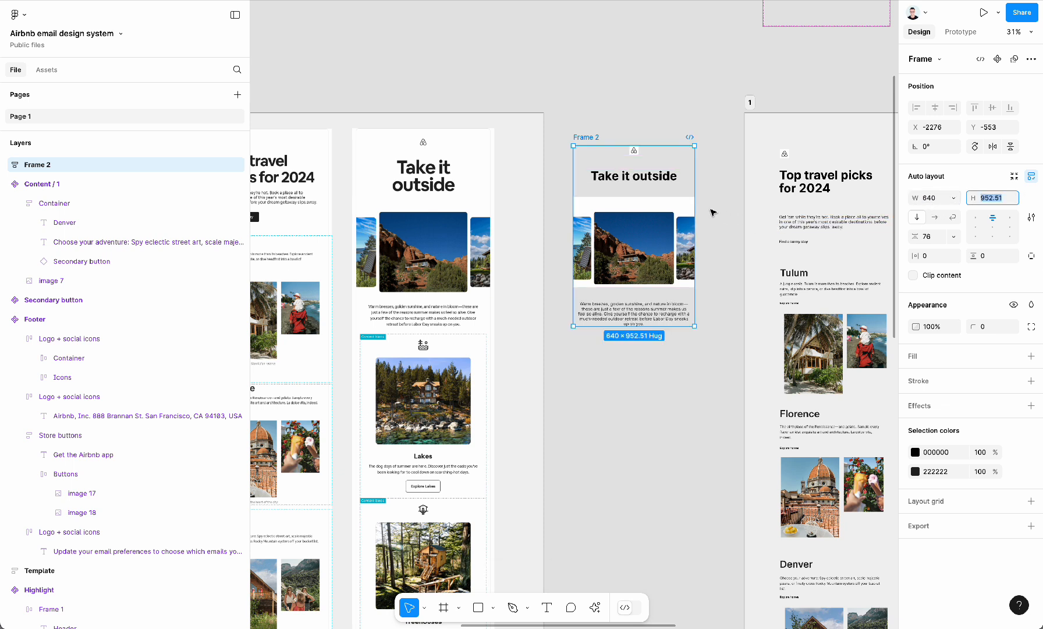
Rename the new auto layout frame to "Header / 2" and nudge it slightly upward in the gap.
key("super+r")
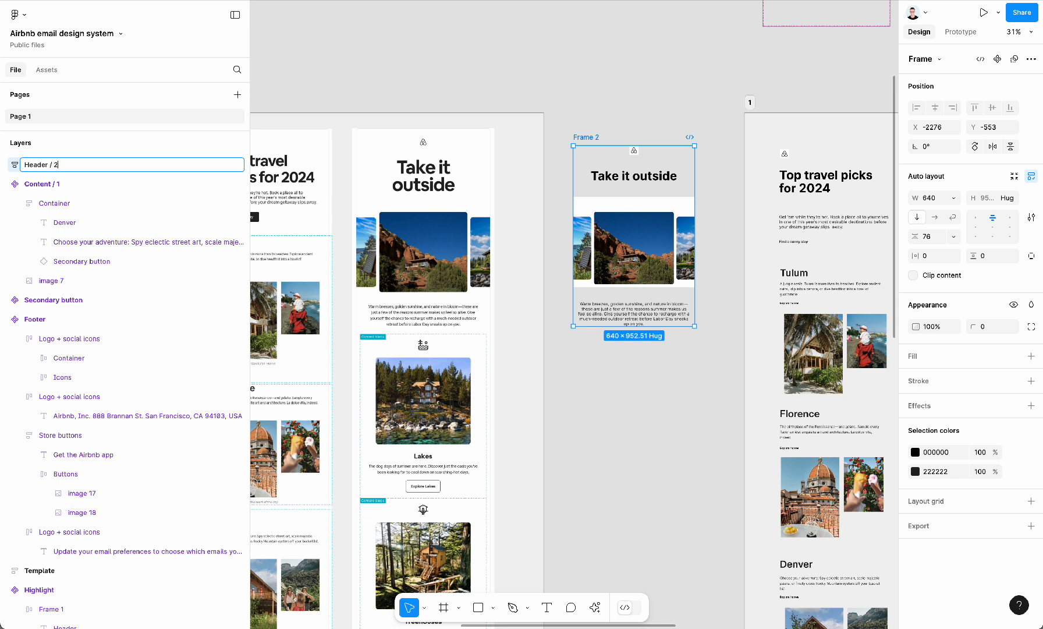
type("Header / 2")
key("Return")
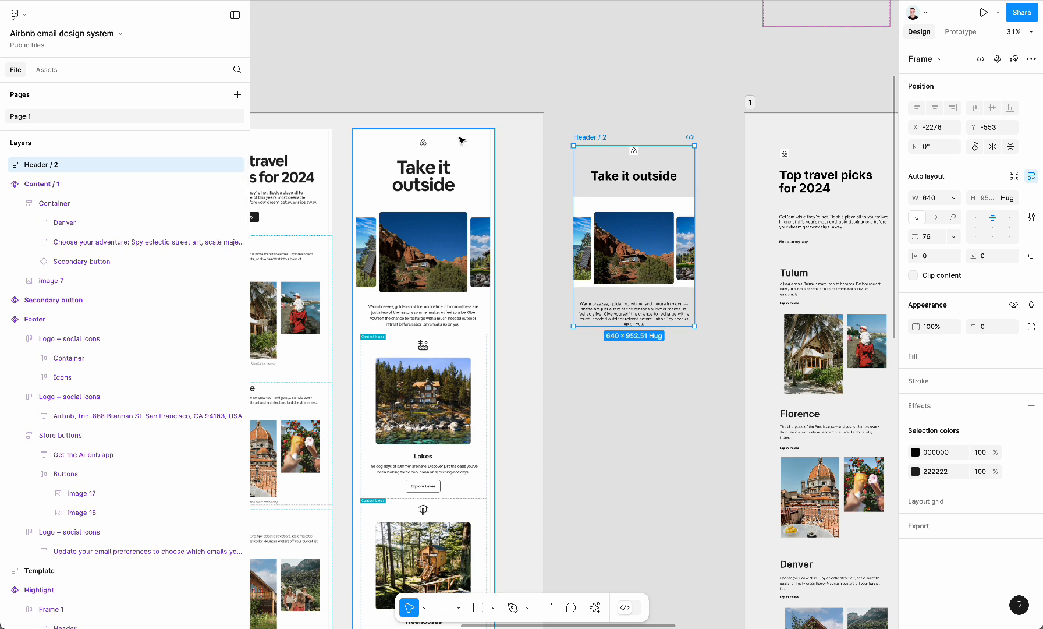
left_click_drag(653, 238, 651, 233)
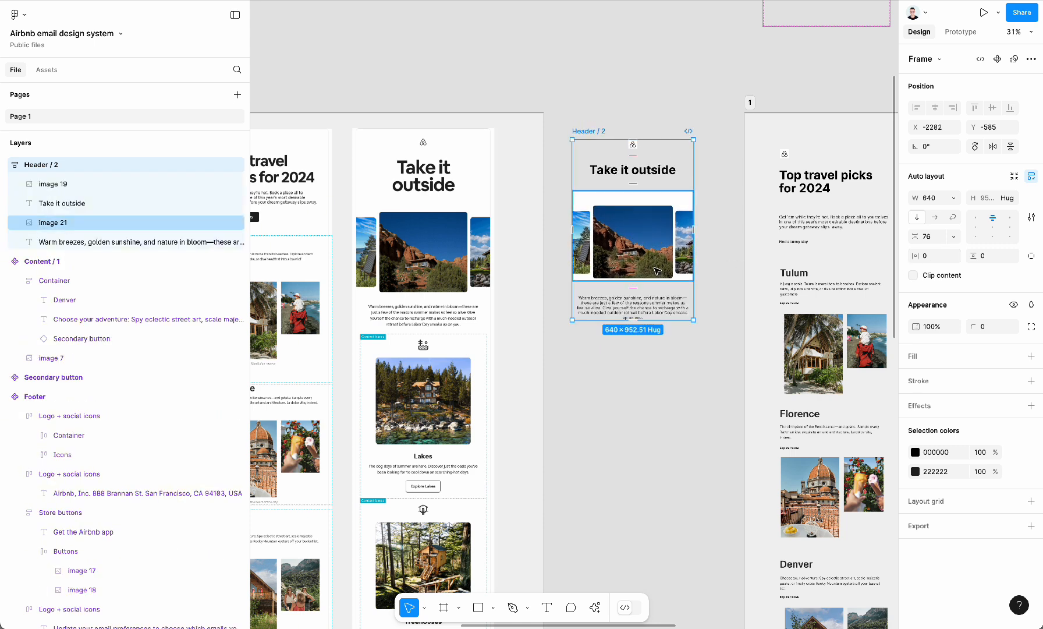
Wrap the Header / 2 paragraph in its own auto layout frame and make that frame fill the container's width.
left_click(645, 307)
scroll(645, 306, "left", 2)
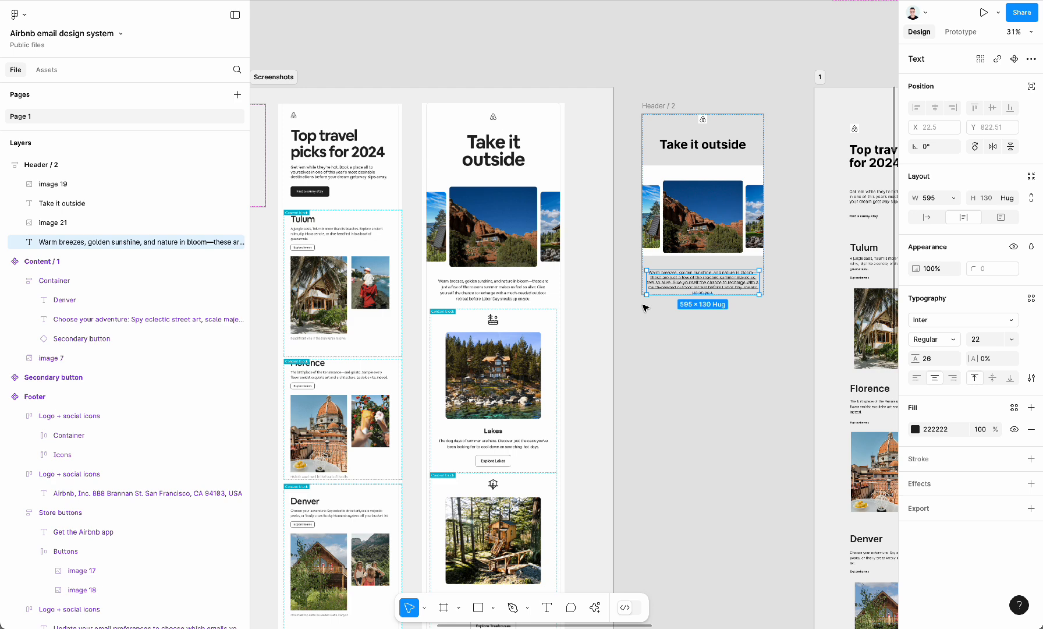
scroll(652, 276, "up", 1)
scroll(653, 276, "up", 4)
left_click(683, 240)
scroll(683, 240, "right", 1)
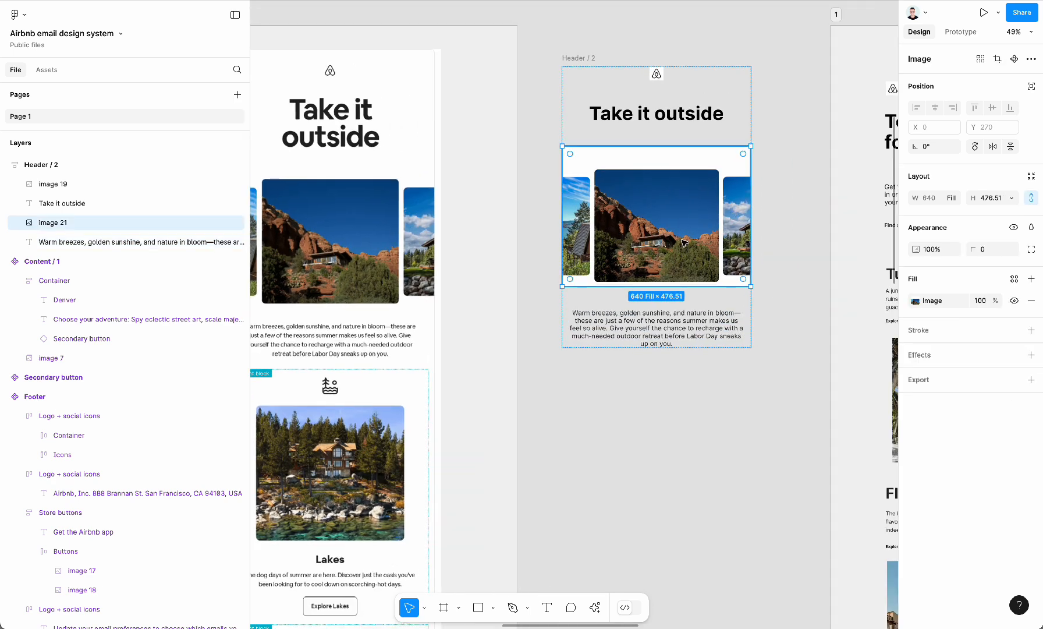
left_click(667, 334)
scroll(666, 335, "left", 3)
scroll(664, 336, "right", 2)
scroll(664, 335, "up", 2)
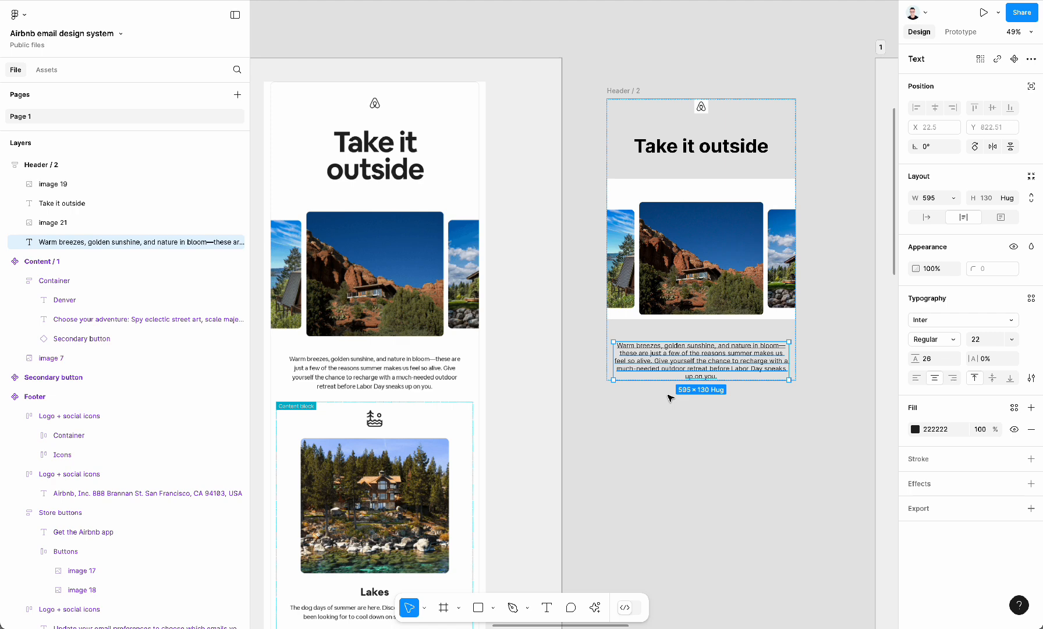
scroll(672, 402, "up", 2)
scroll(672, 402, "right", 2)
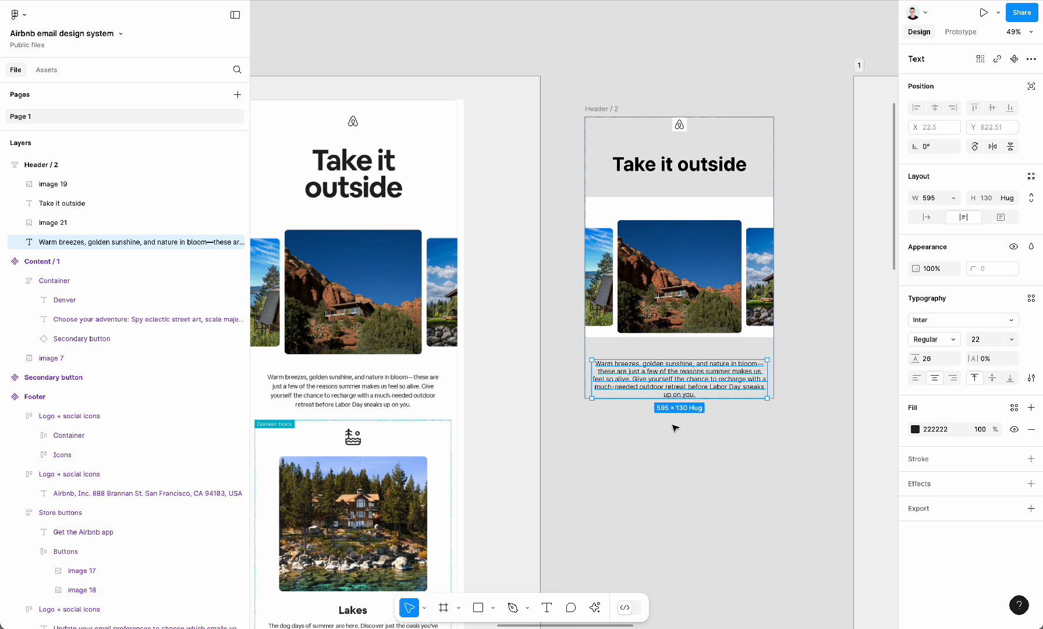
key("shift+a")
left_click(958, 197)
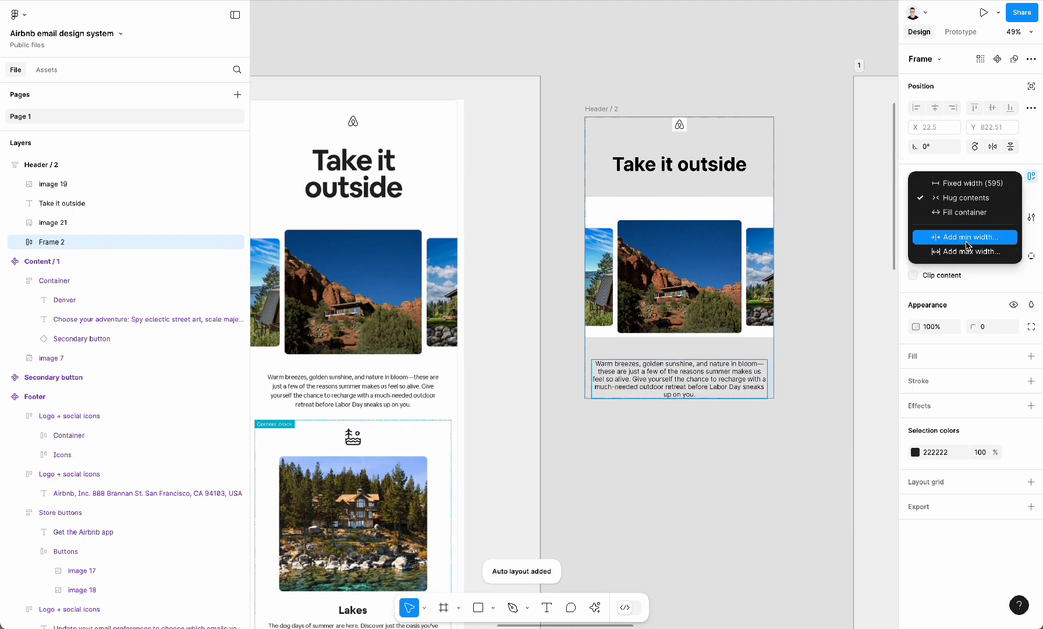
left_click(971, 213)
Expand the paragraph's wrapper frame in the layer list and rename it to "Contaienr".
left_click(14, 242)
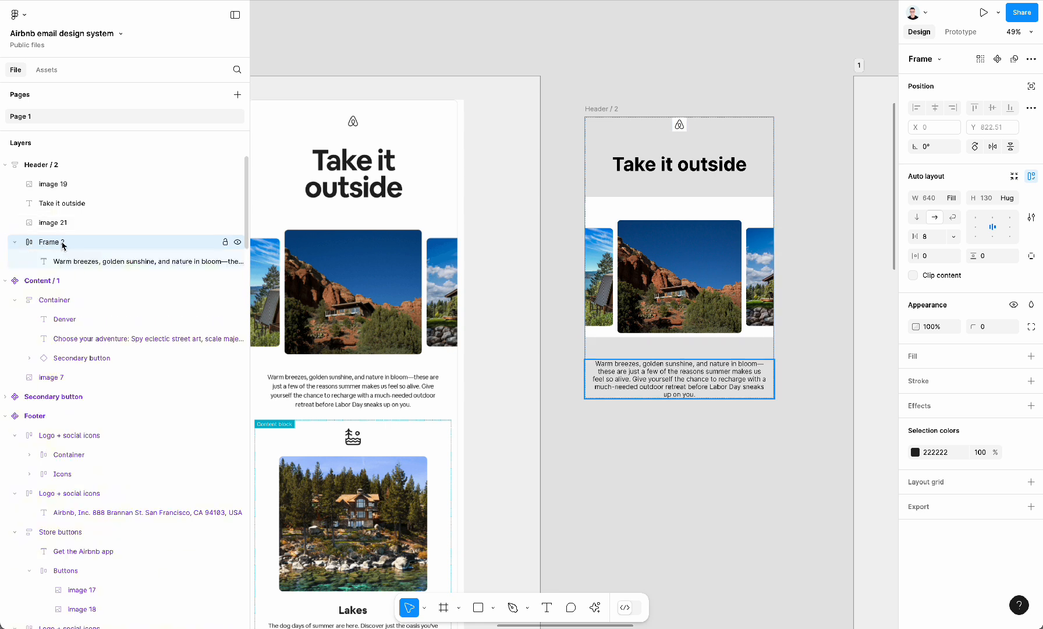
double_click(63, 242)
type("C")
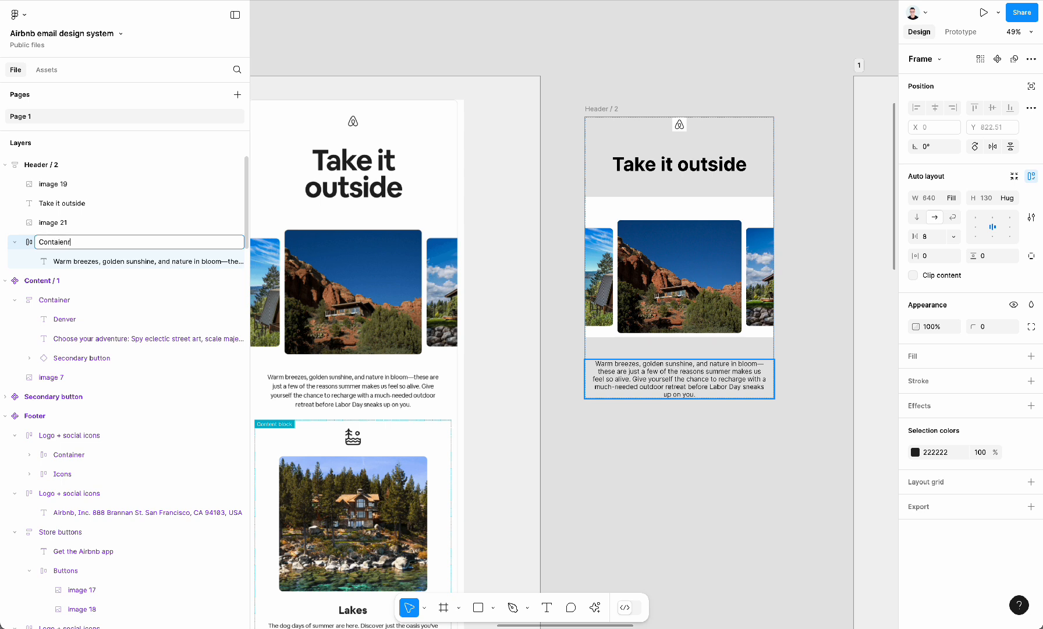
type("ontaienr")
key("Return")
Make the paragraph text fill its wrapper's width and set the wrapper's horizontal padding to 48.
left_click(67, 261)
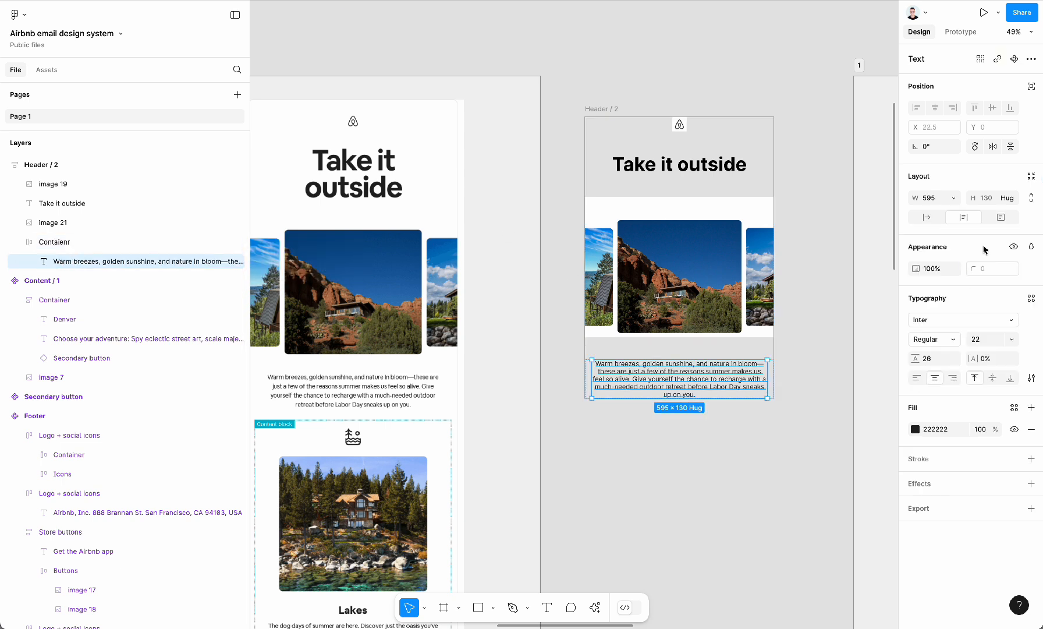
left_click(953, 199)
left_click(954, 225)
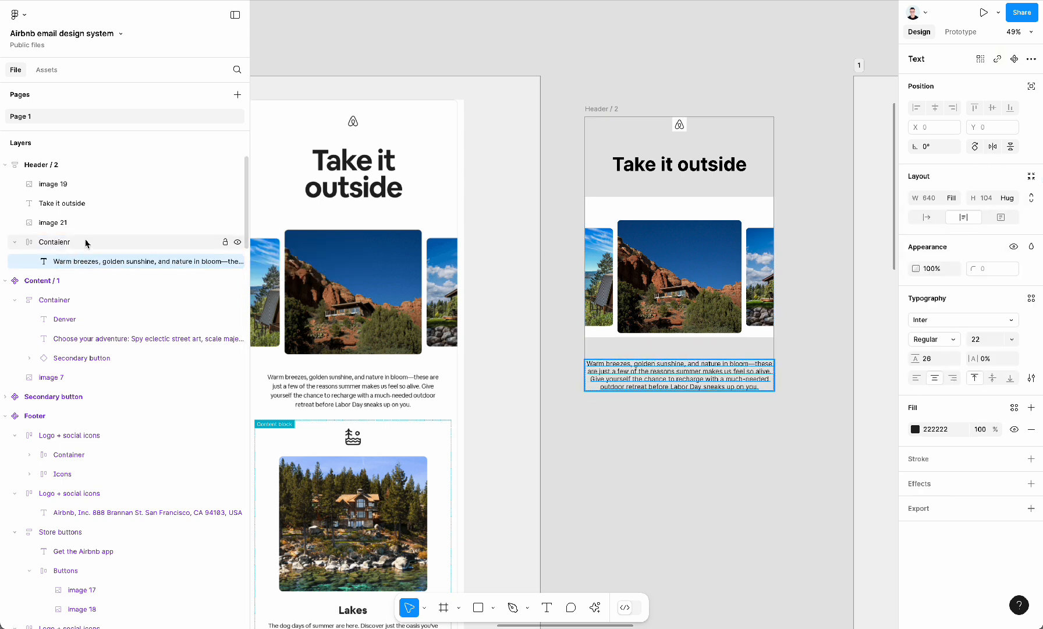
left_click(70, 249)
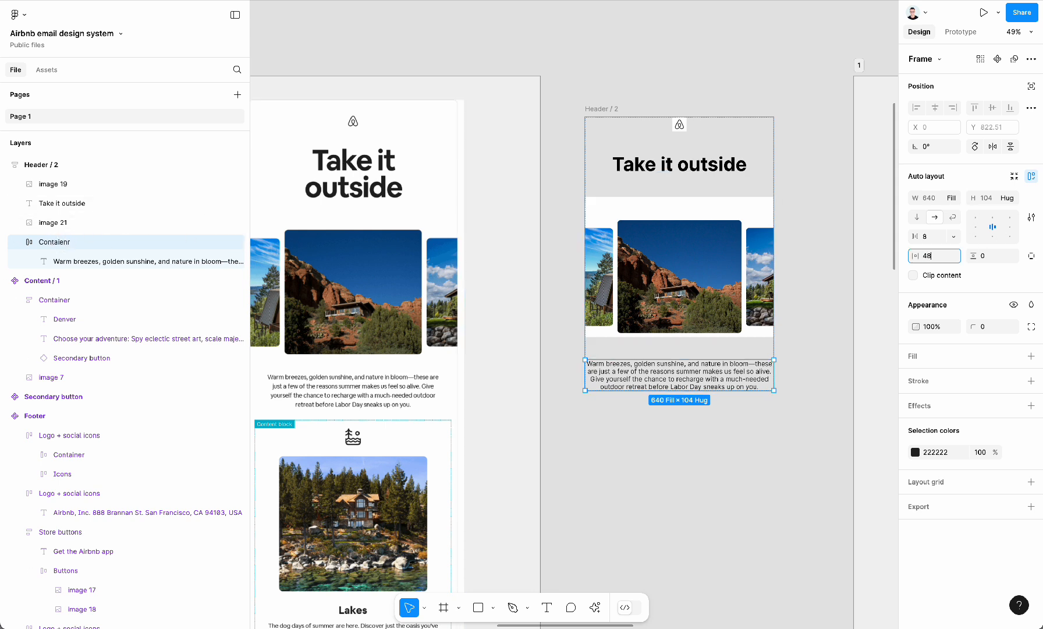
type("48")
key("Tab")
Wrap the logo and "Take it outside" heading of Header / 2 together in an auto layout frame.
scroll(684, 397, "up", 3)
scroll(683, 397, "right", 2)
left_click(665, 249)
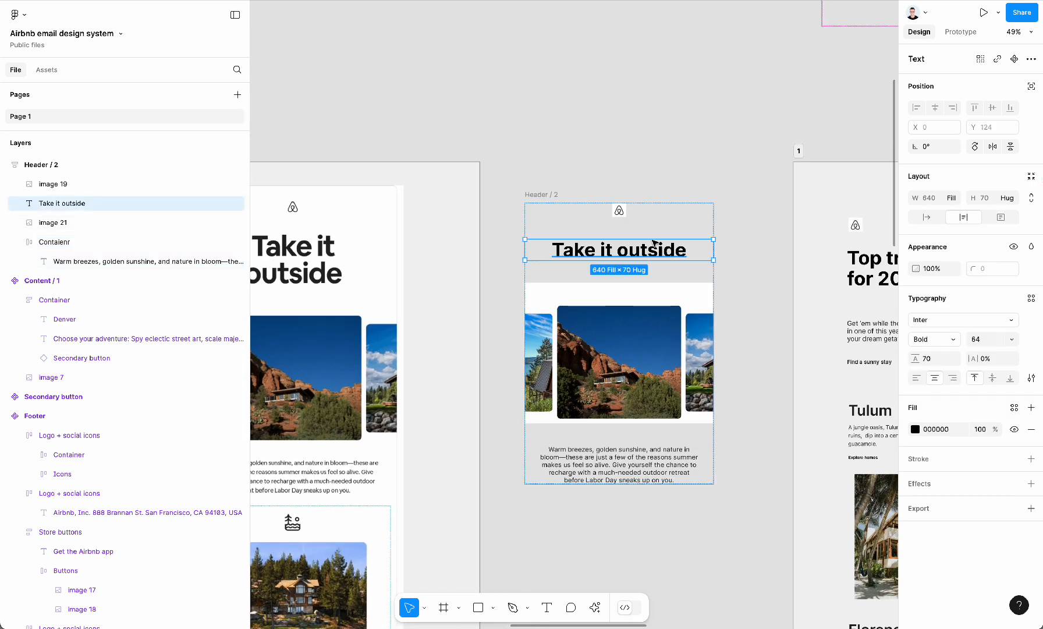
left_click(624, 213, "shift")
key("shift+a")
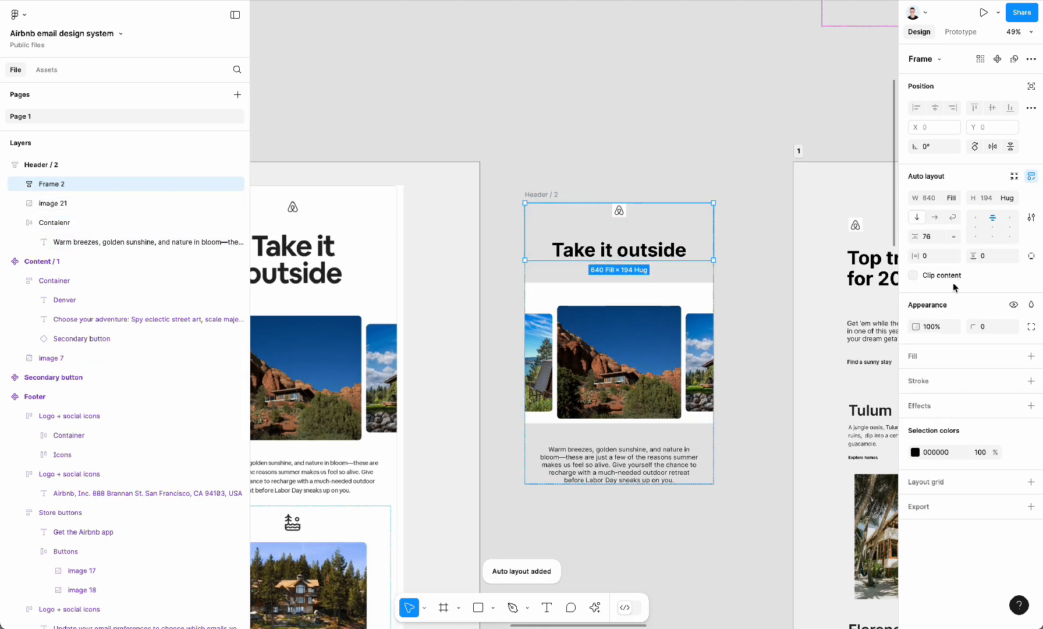
Set the logo and heading frame's horizontal padding to 48 and its vertical item spacing to 24.
left_click(960, 206)
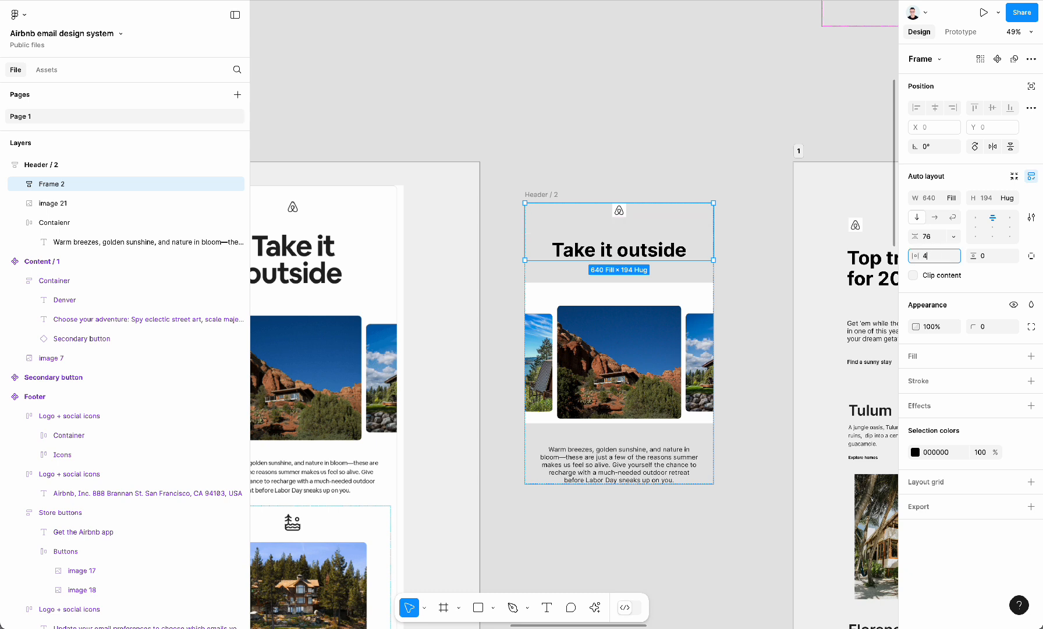
type("48")
key("Tab")
type("24")
key("Tab")
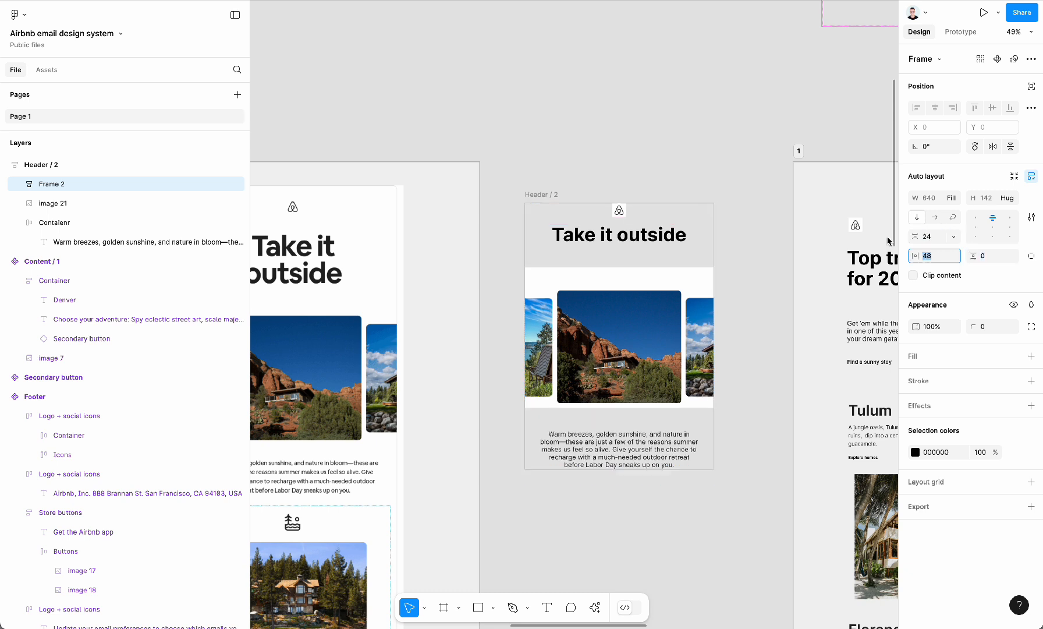
left_click(550, 212)
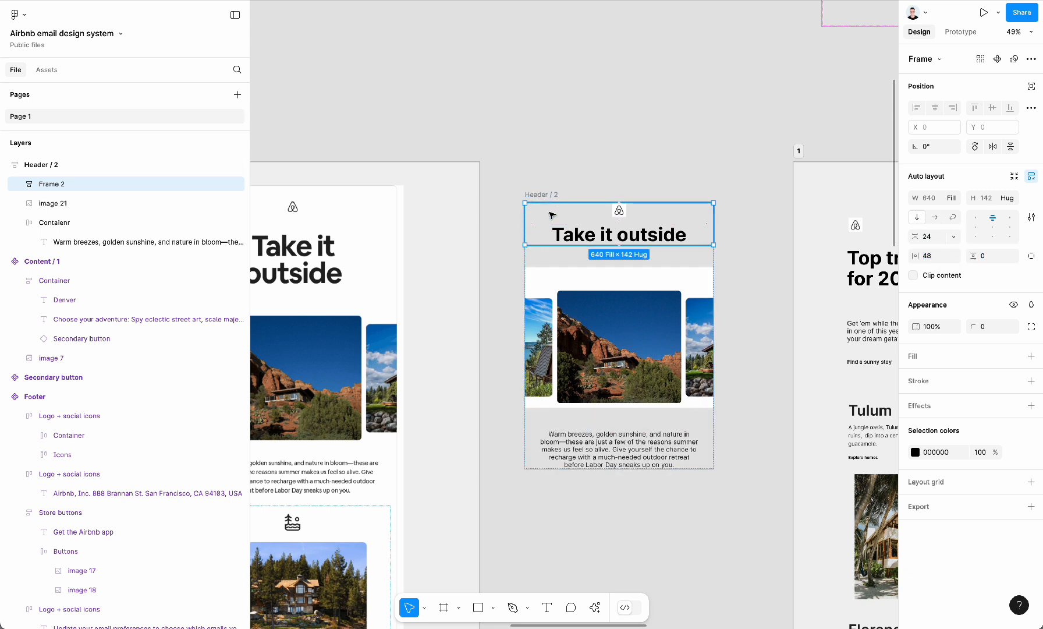
left_click(607, 235, "super")
key("shift+Return")
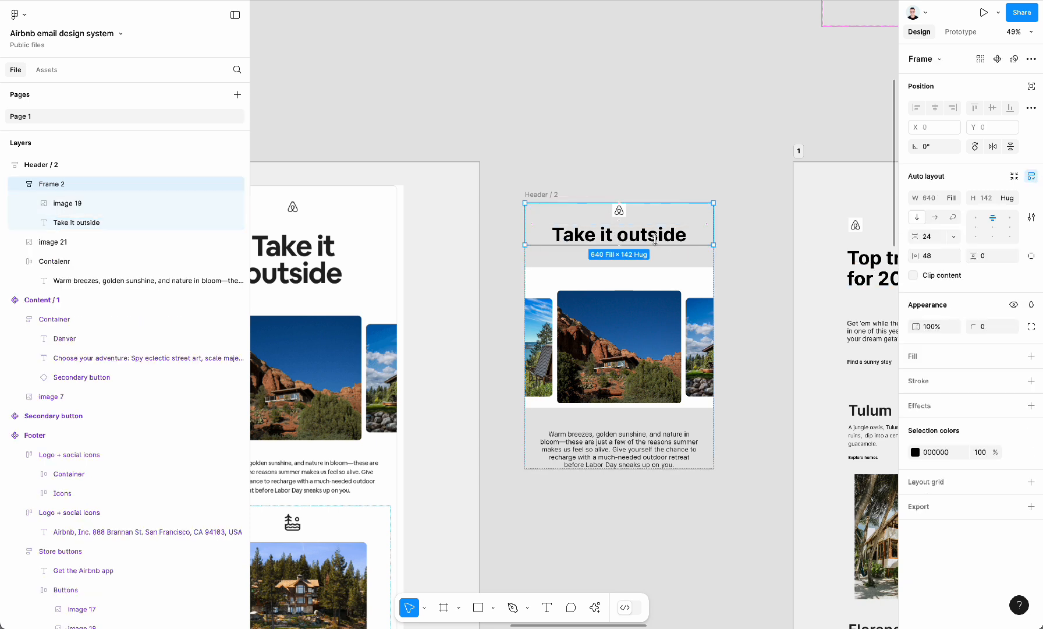
left_click(552, 233)
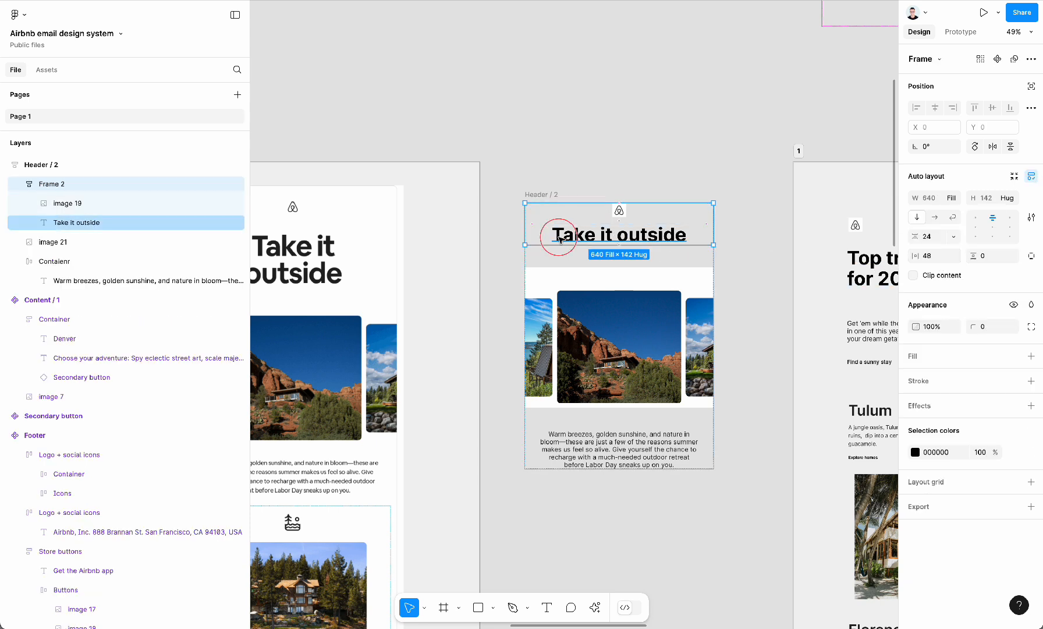
Move the Header / 2 frame beside the Header / 1 component and align their top edges.
left_click(541, 185)
left_click_drag(538, 195, 539, 169)
scroll(539, 169, "down", 5)
scroll(631, 160, "left", 2)
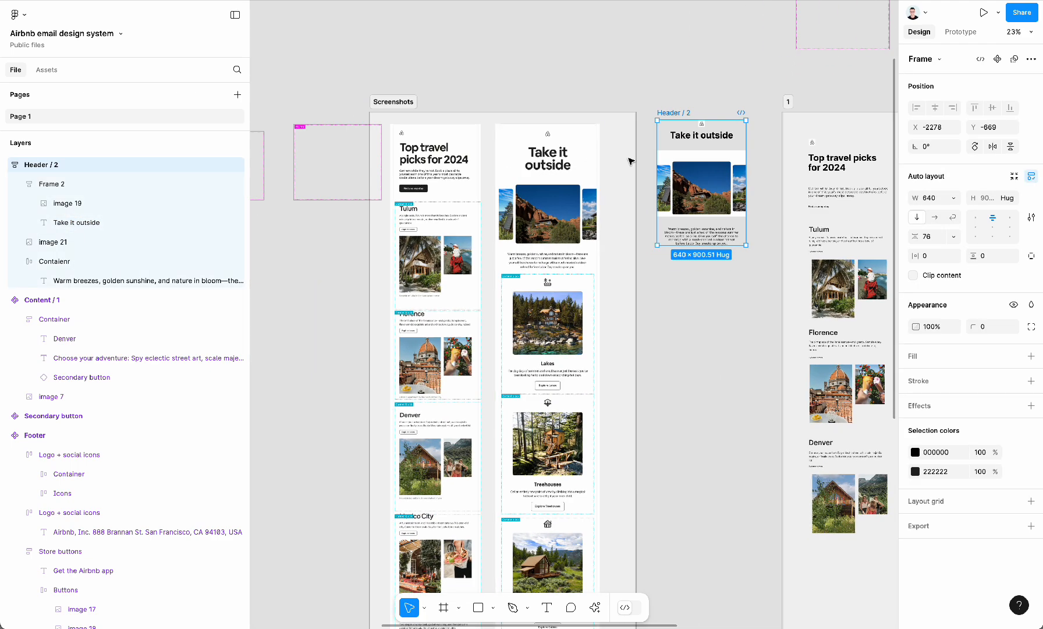
scroll(631, 160, "down", 3)
left_click_drag(667, 164, 345, 353)
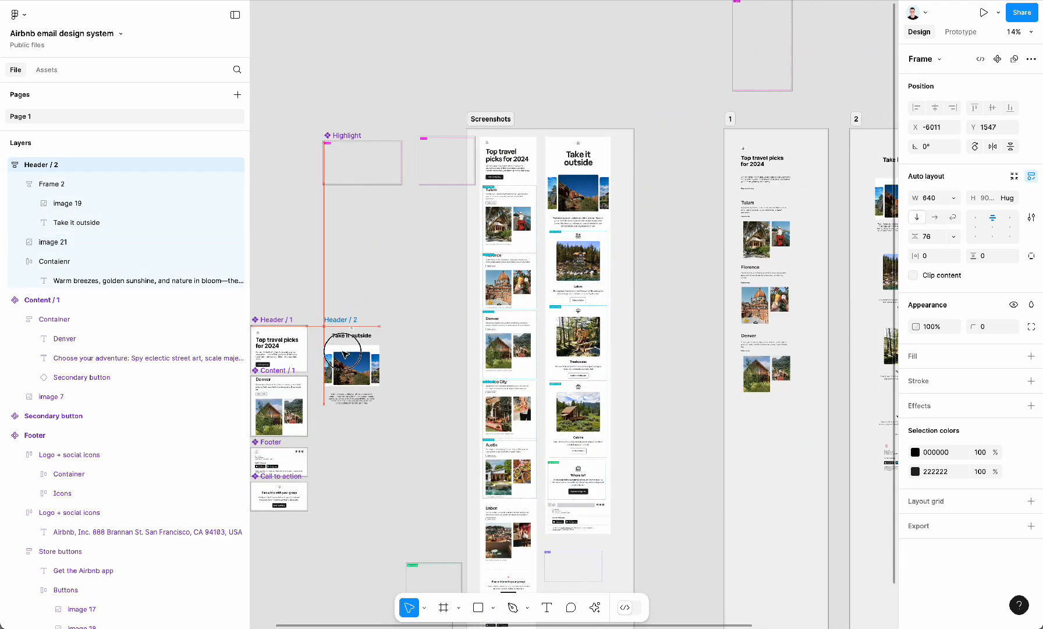
Give the Header / 2 frame a white FFFFFF fill sampled from the neighbouring component.
scroll(345, 354, "left", 2)
scroll(349, 352, "up", 4)
key("i")
left_click(448, 271)
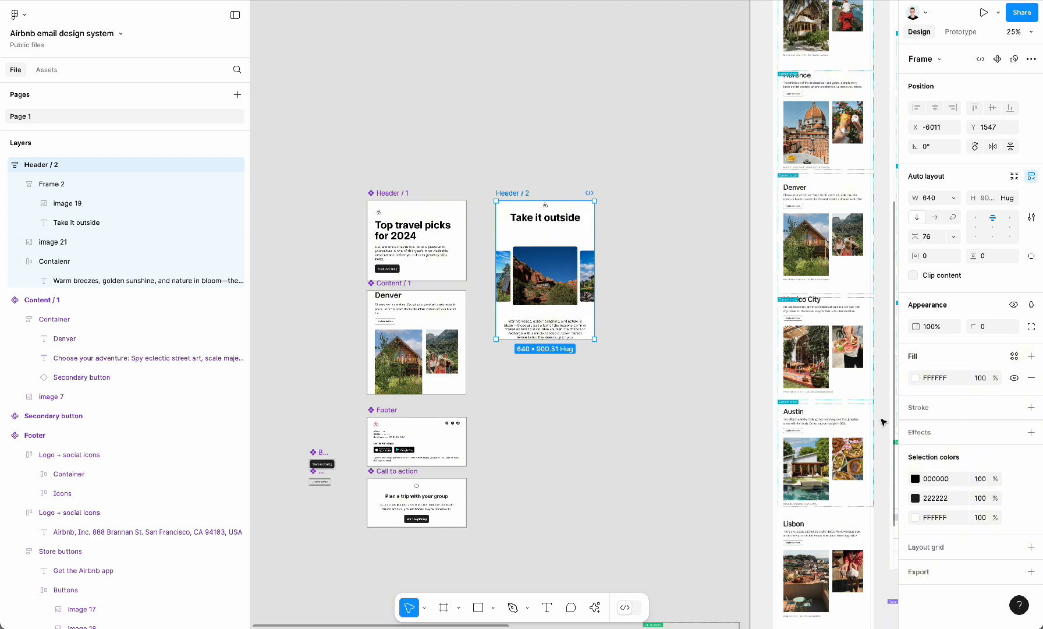
left_click(661, 466)
Preview Header / 2 in the Marka Email Generator plugin at a narrow mobile width and check its text wrapping and spacing.
left_click(949, 228)
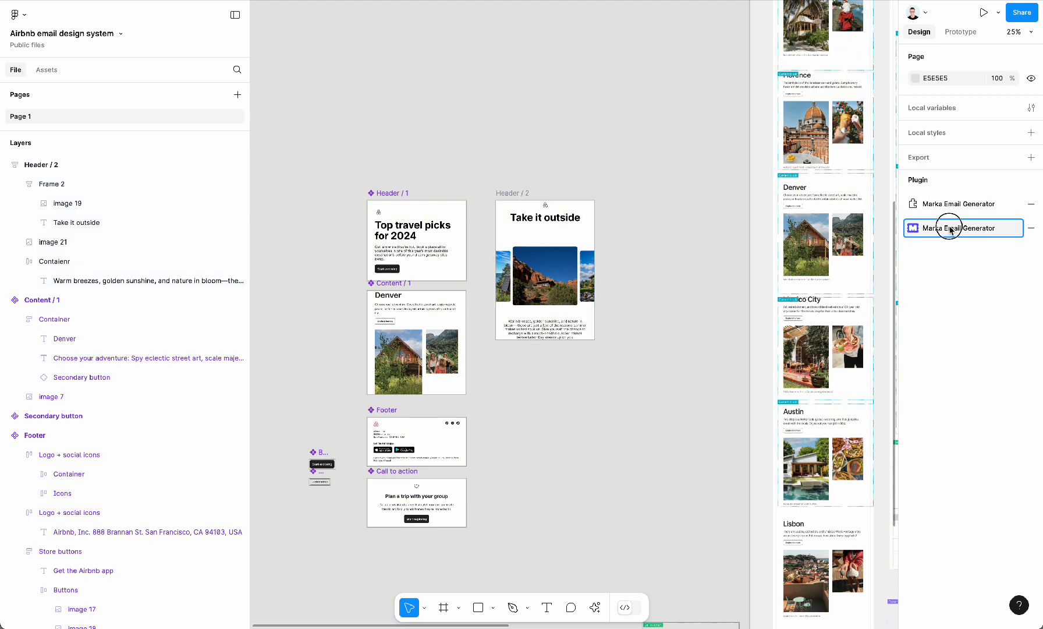
left_click(512, 193)
left_click(293, 76)
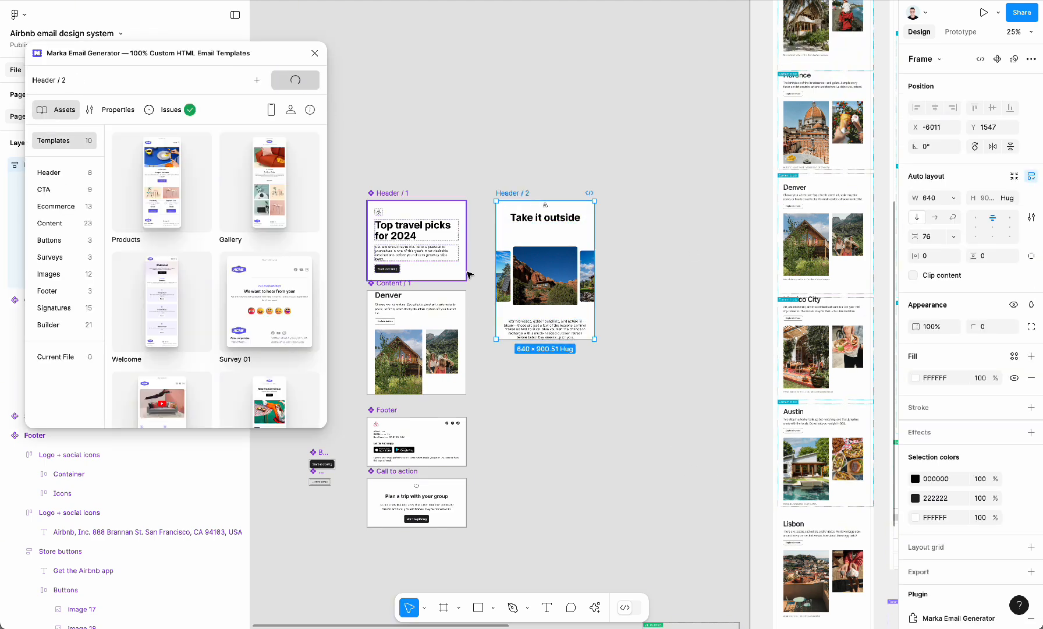
left_click_drag(522, 490, 294, 522)
scroll(220, 374, "down", 2)
scroll(218, 374, "up", 2)
scroll(219, 374, "down", 3)
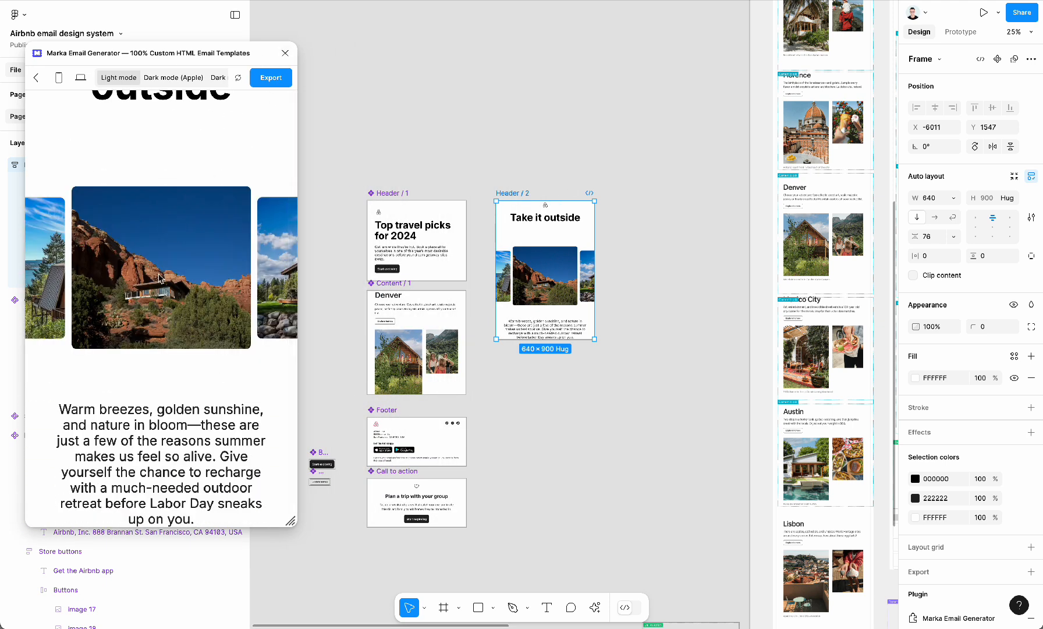
scroll(161, 278, "up", 2)
Set the Header / 2 frame's vertical item spacing to 53.
left_click(546, 256)
scroll(553, 243, "up", 3)
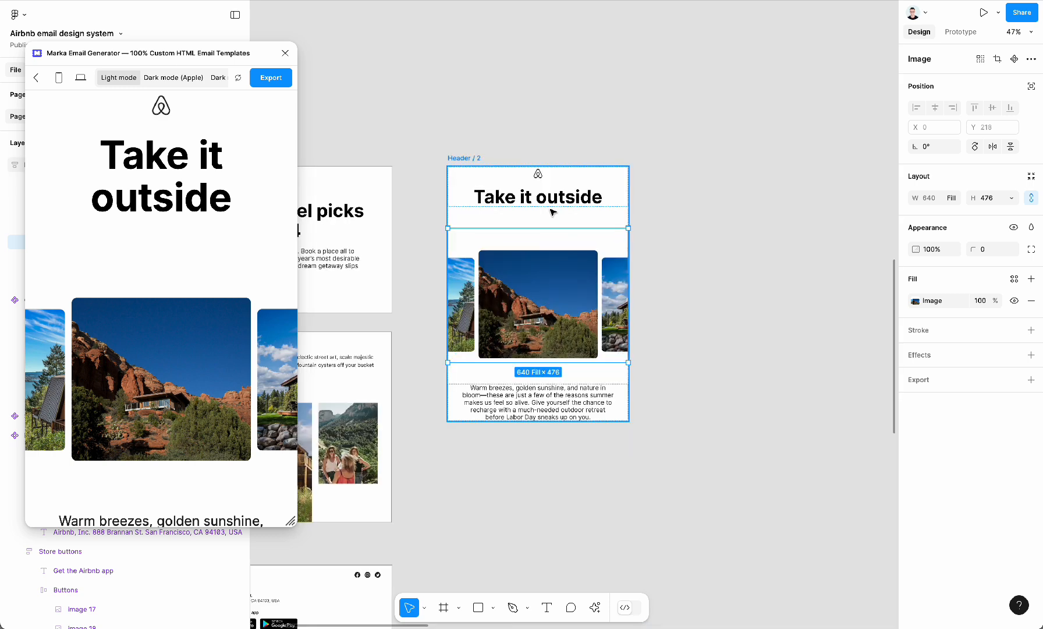
left_click(553, 212)
left_click(465, 158)
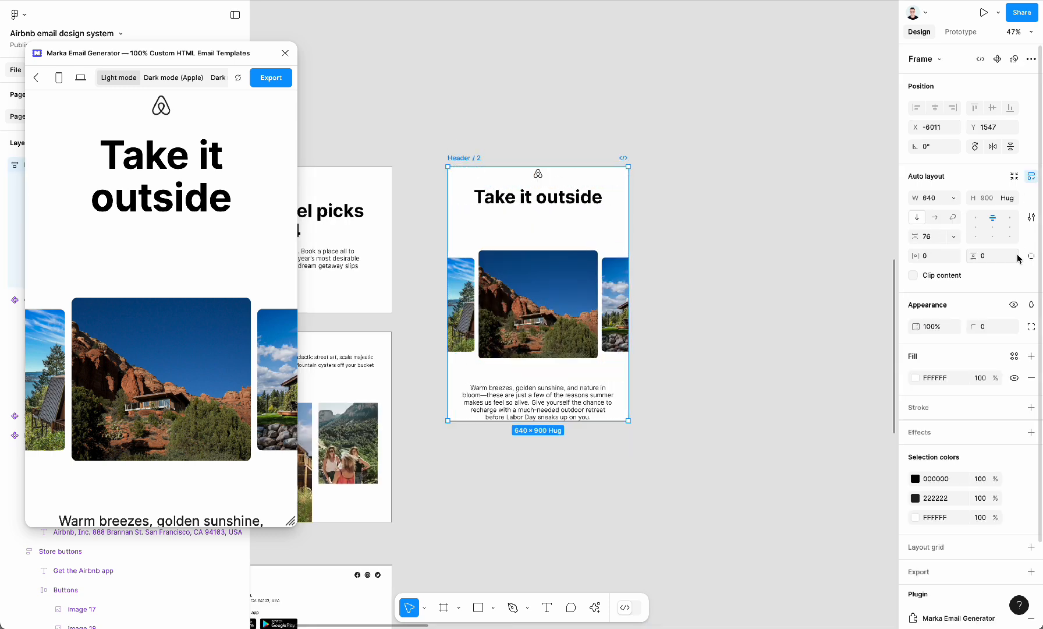
left_click(938, 236)
key("Down")
key("Down")
key("Down")
key("Down")
key("Down")
key("Down")
key("Down")
key("Down")
key("Down")
key("Down")
key("Down")
key("Down")
key("Down")
key("Down")
key("Down")
key("Down")
key("Down")
key("Down")
key("Down")
key("Down")
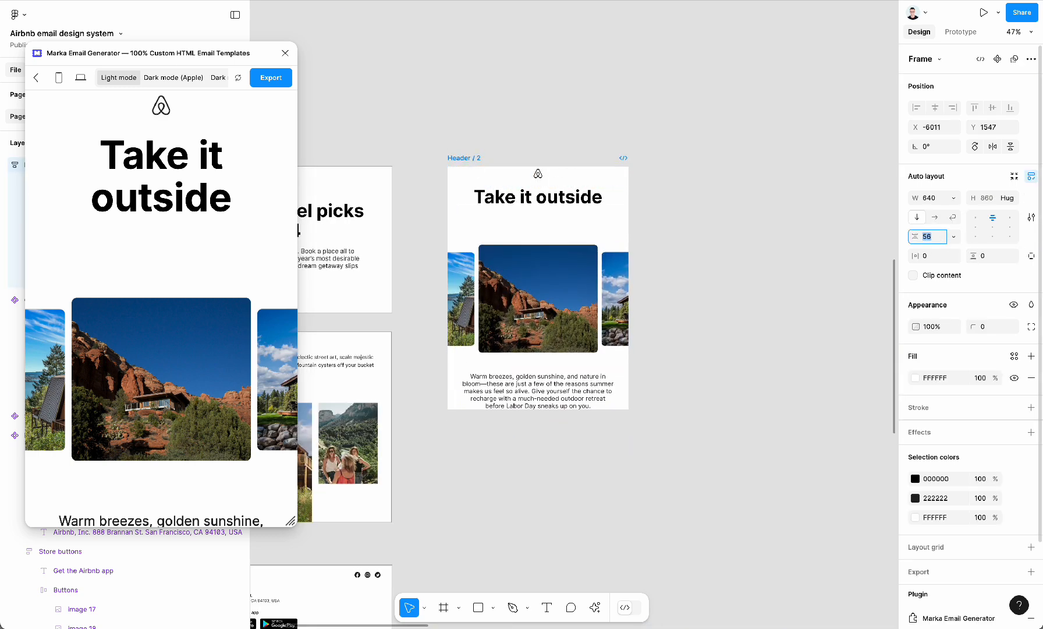
key("Down")
key("Down")
key("Down")
left_click(544, 406)
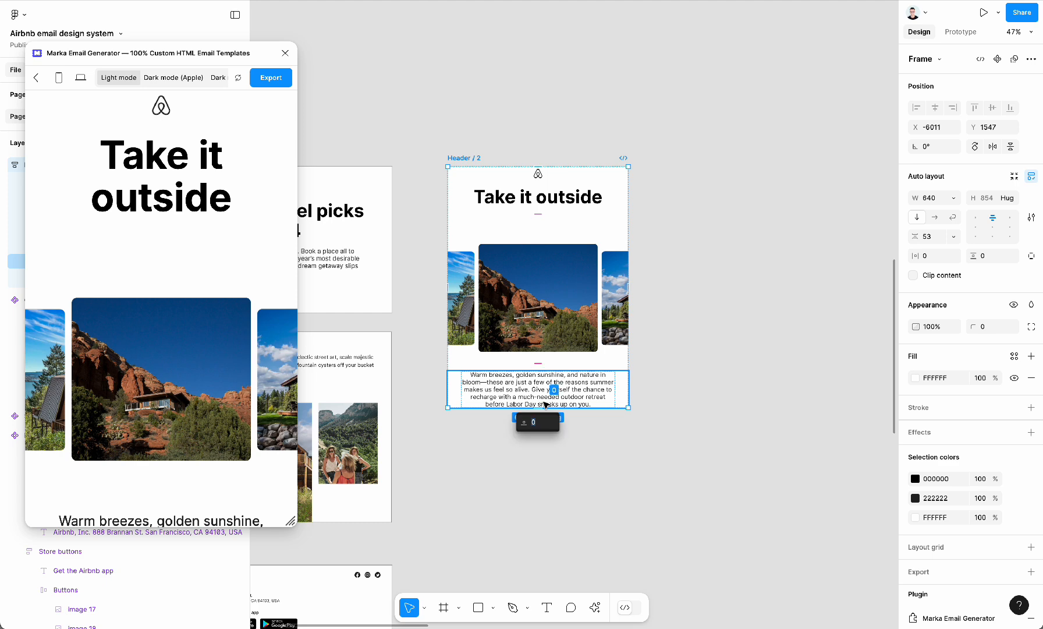
Set the Header / 2 frame's vertical padding to 48.
left_click(553, 250)
scroll(628, 155, "left", 1)
scroll(628, 155, "down", 1)
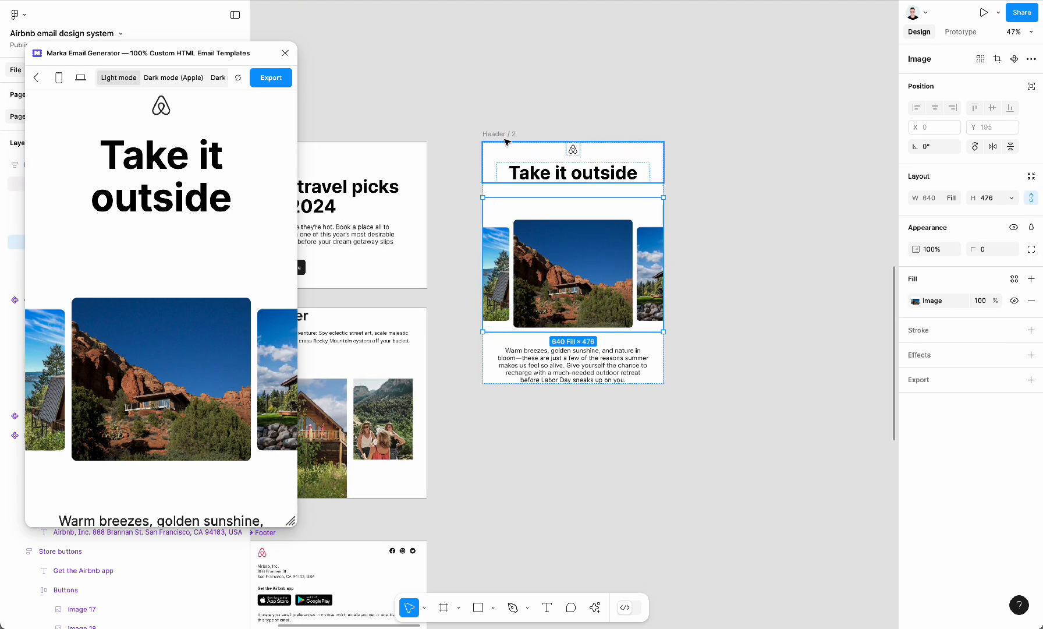
left_click(506, 141)
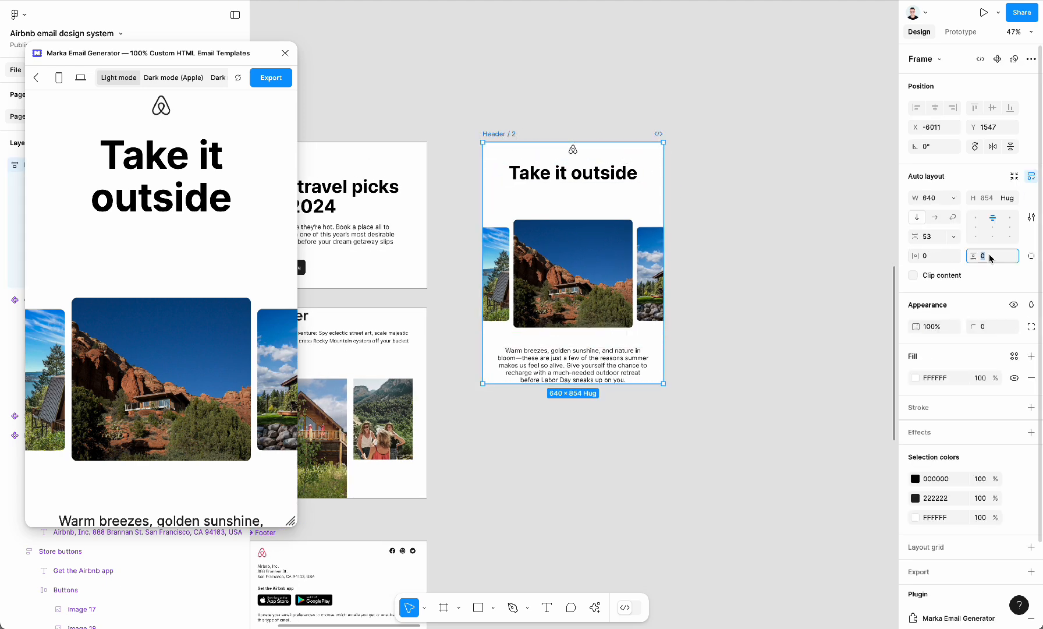
type("48")
key("Return")
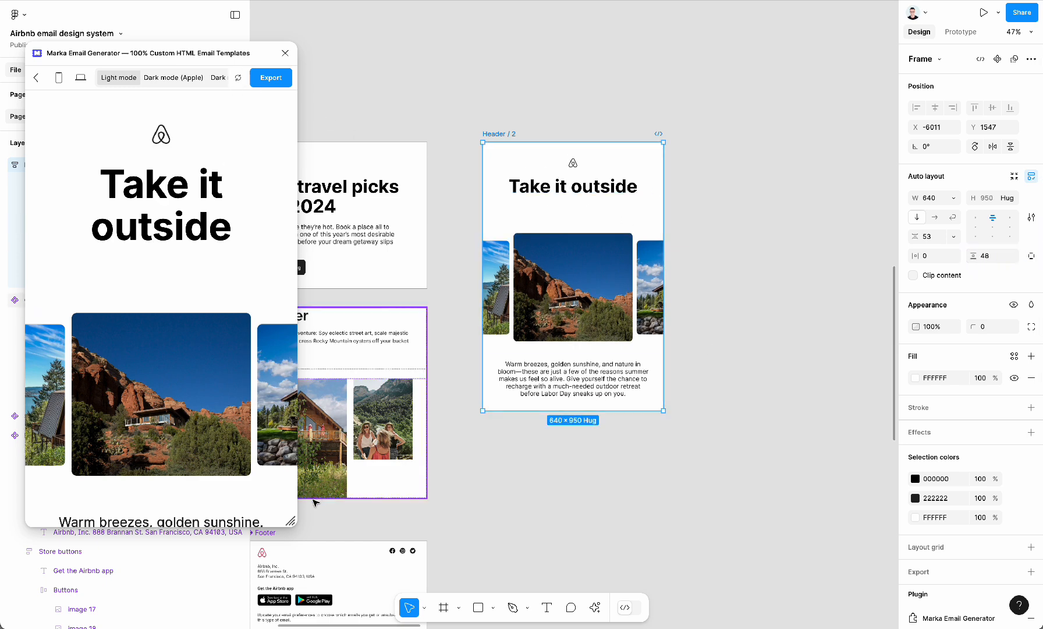
Resize the plugin's email preview to check Header / 2 at narrower and wider widths, and close the plugin.
left_click_drag(290, 520, 265, 566)
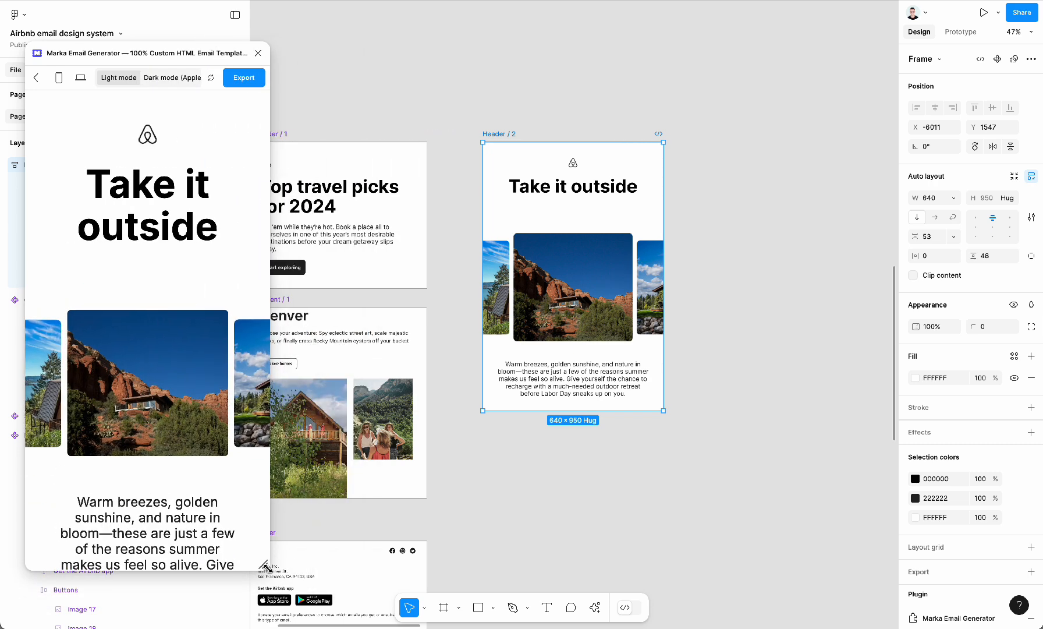
left_click(58, 77)
mouse_move(89, 177)
left_mouse_down()
mouse_move(207, 236)
mouse_move(79, 179)
left_mouse_up()
left_click(207, 235)
left_click(143, 210)
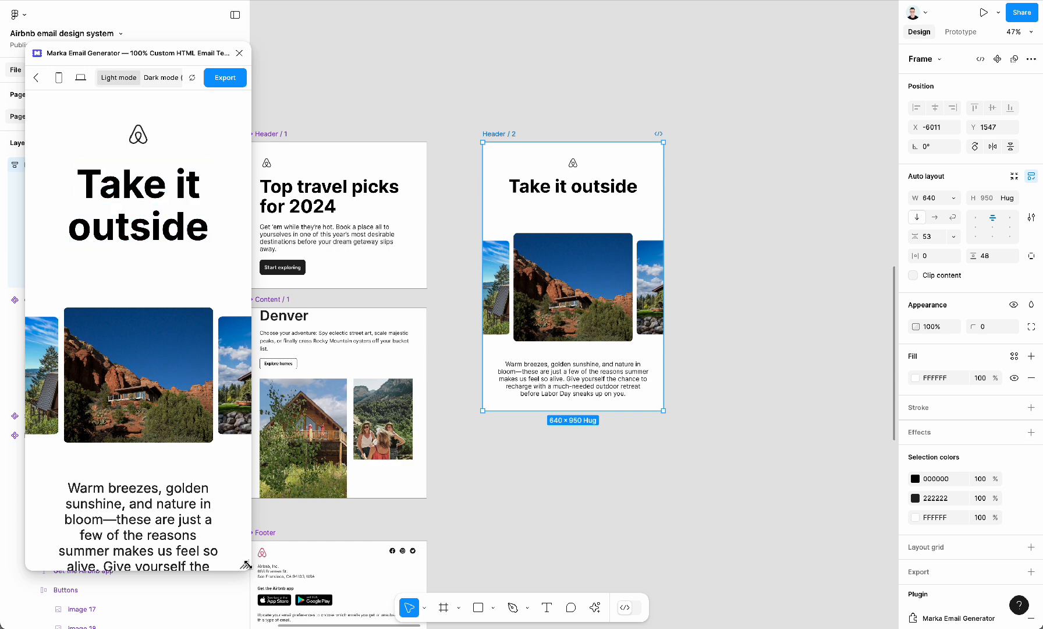
left_click_drag(245, 563, 428, 565)
left_click(420, 53)
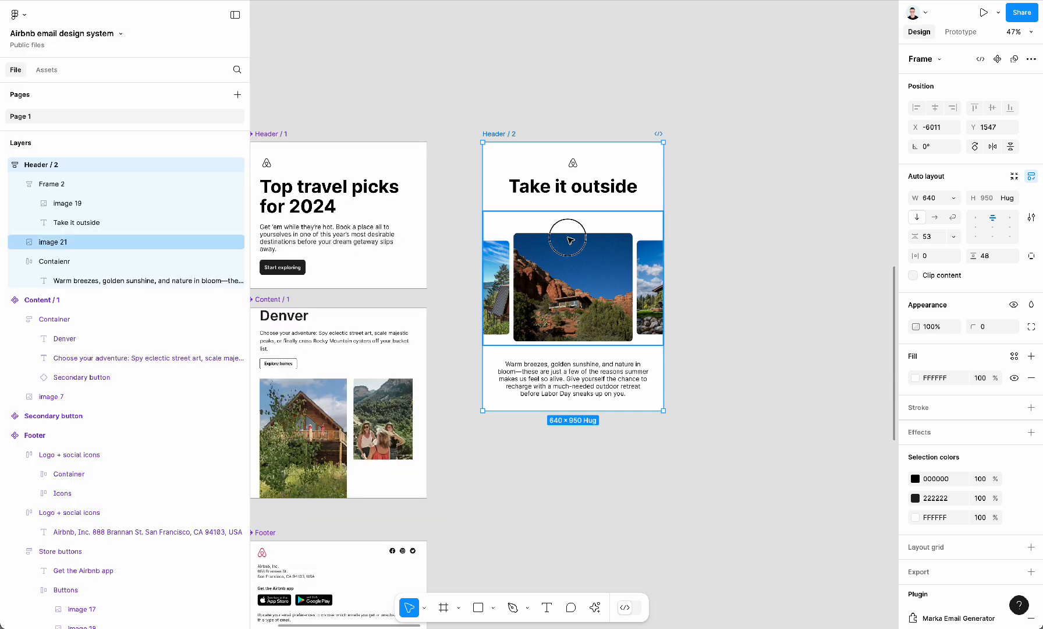
Move the Header / 2 frame closer to Header / 1 and convert it into a component.
left_click_drag(565, 163, 548, 162)
right_click(479, 136)
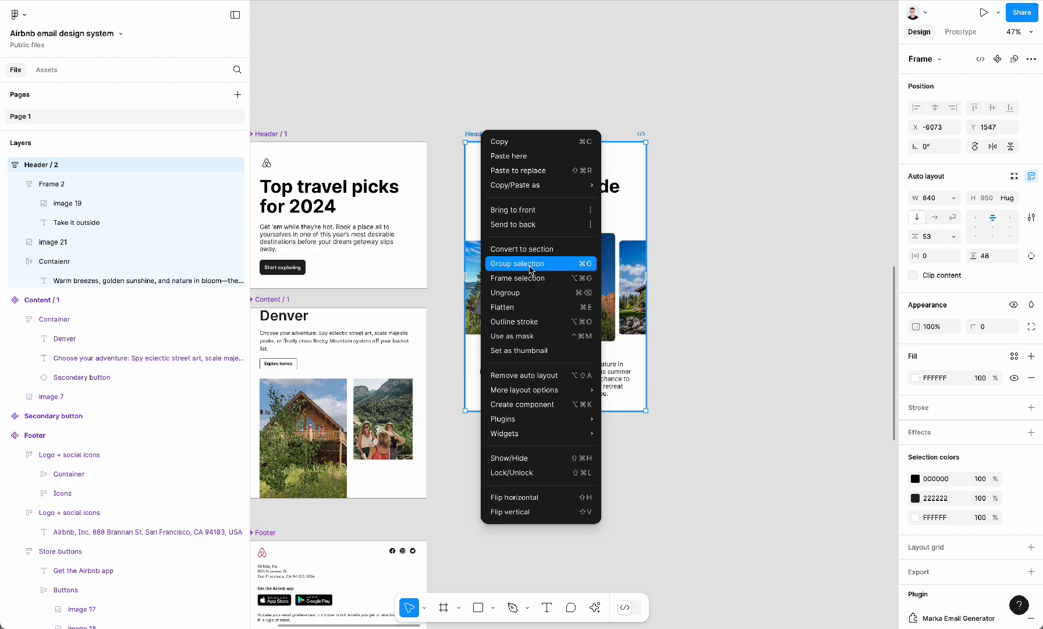
left_click(547, 404)
left_click(749, 328)
Move the content block highlight off the Lakes screenshot onto the empty canvas beside the Screenshots section.
scroll(750, 329, "down", 5)
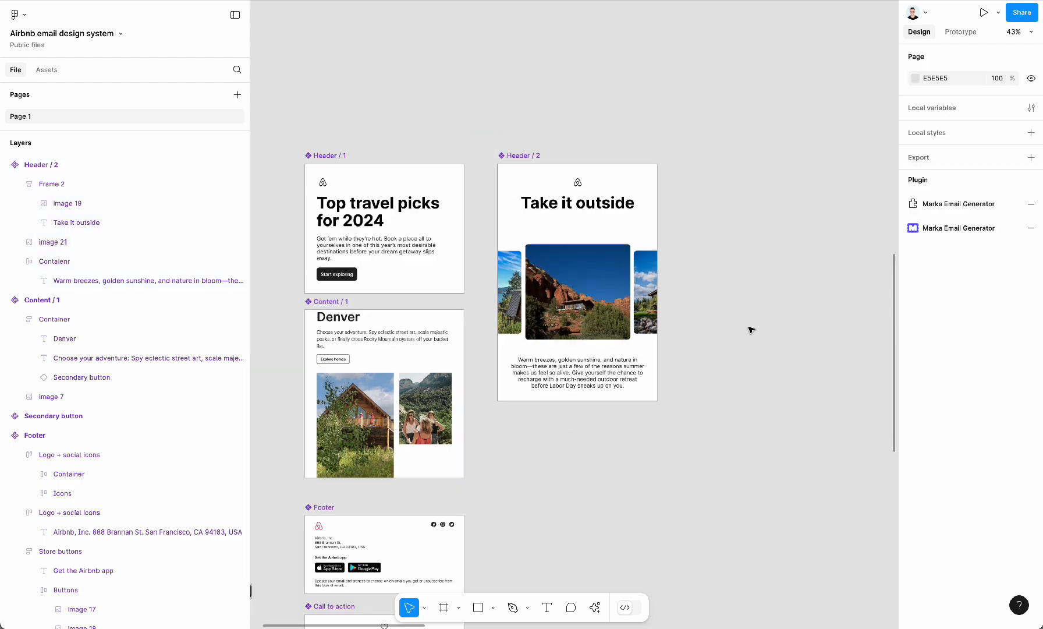
scroll(749, 328, "right", 5)
right_click(750, 328)
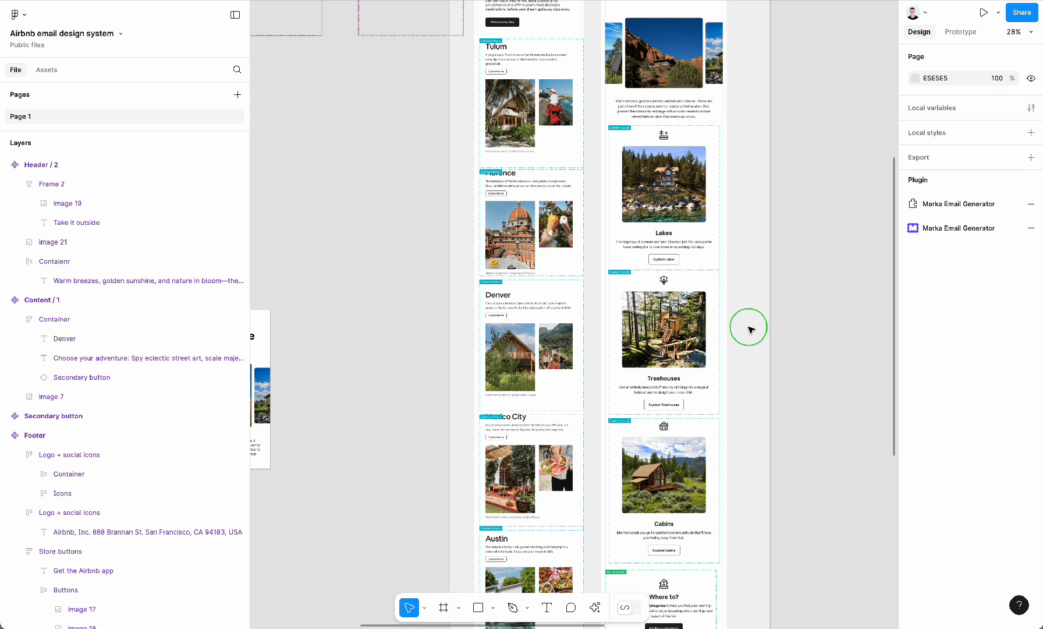
left_click(355, 390)
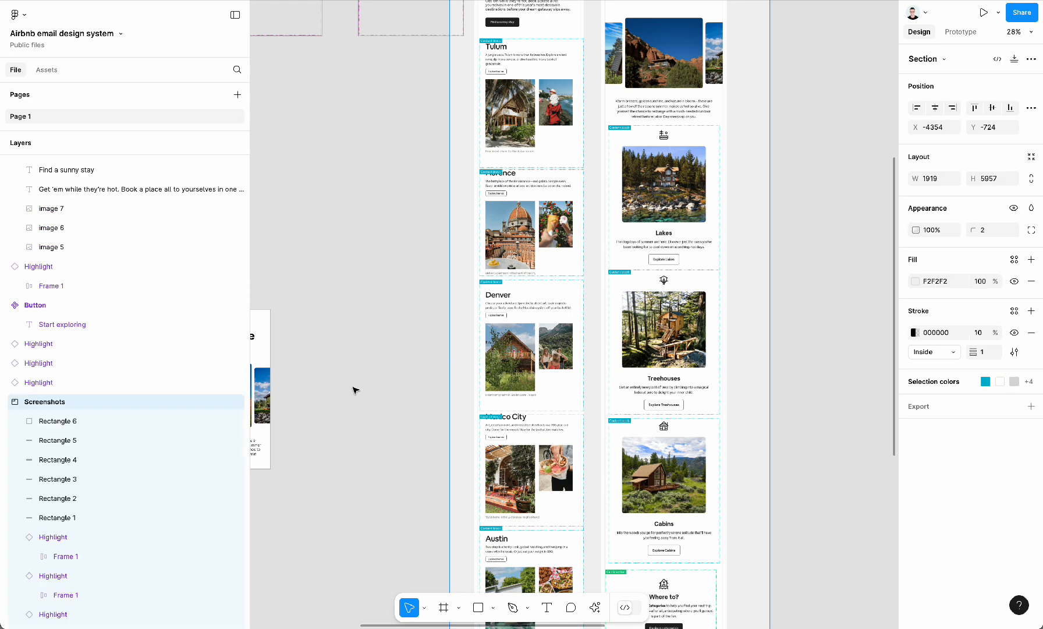
scroll(560, 363, "up", 3)
scroll(560, 364, "up", 5)
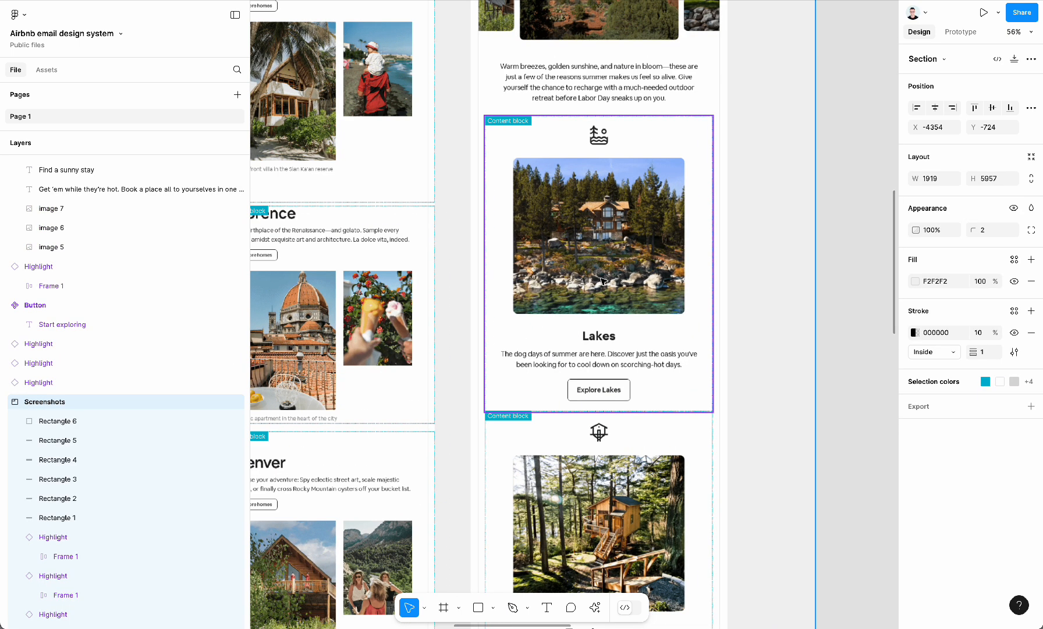
left_click(604, 277)
scroll(606, 275, "right", 1)
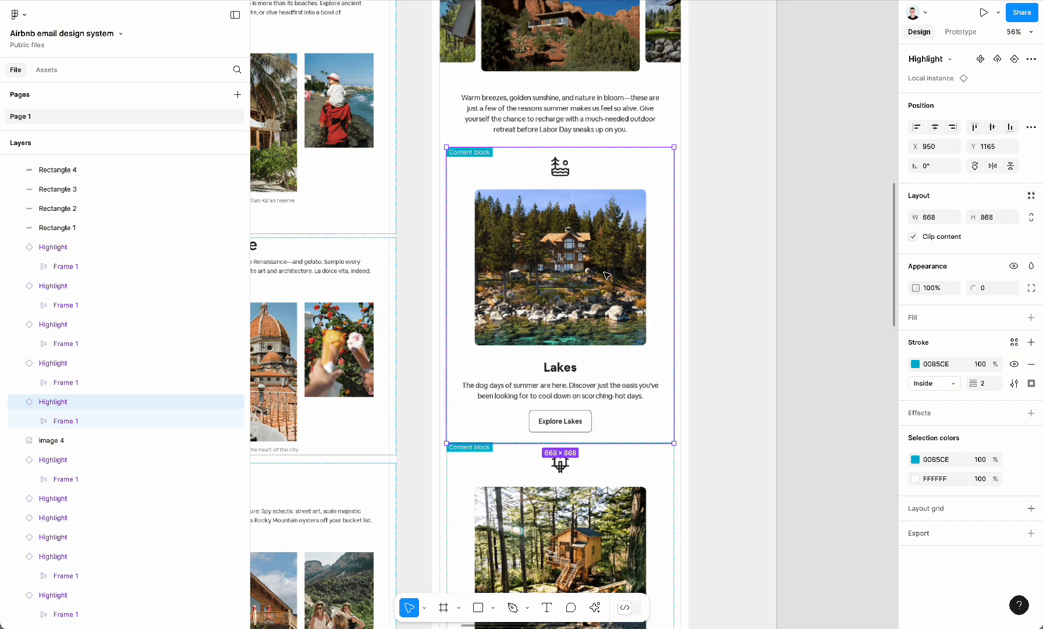
left_click_drag(573, 282, 851, 281)
Copy the Lakes icon, photo, heading, description and link text from frame 2 and paste them near the Header / 2 component.
scroll(574, 312, "down", 5)
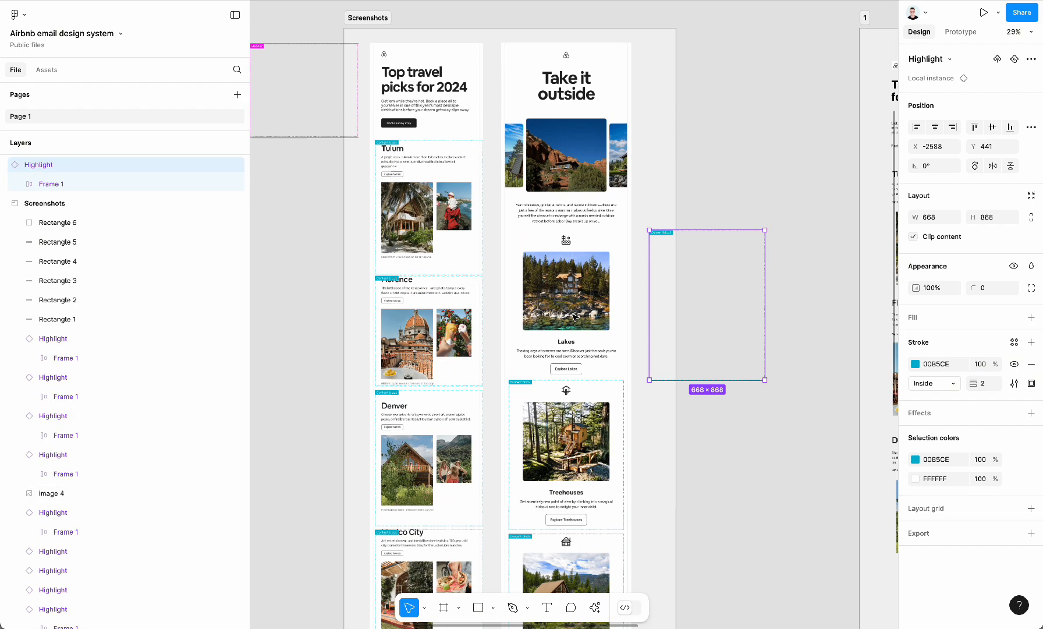
scroll(574, 314, "right", 10)
left_click_drag(461, 384, 609, 211)
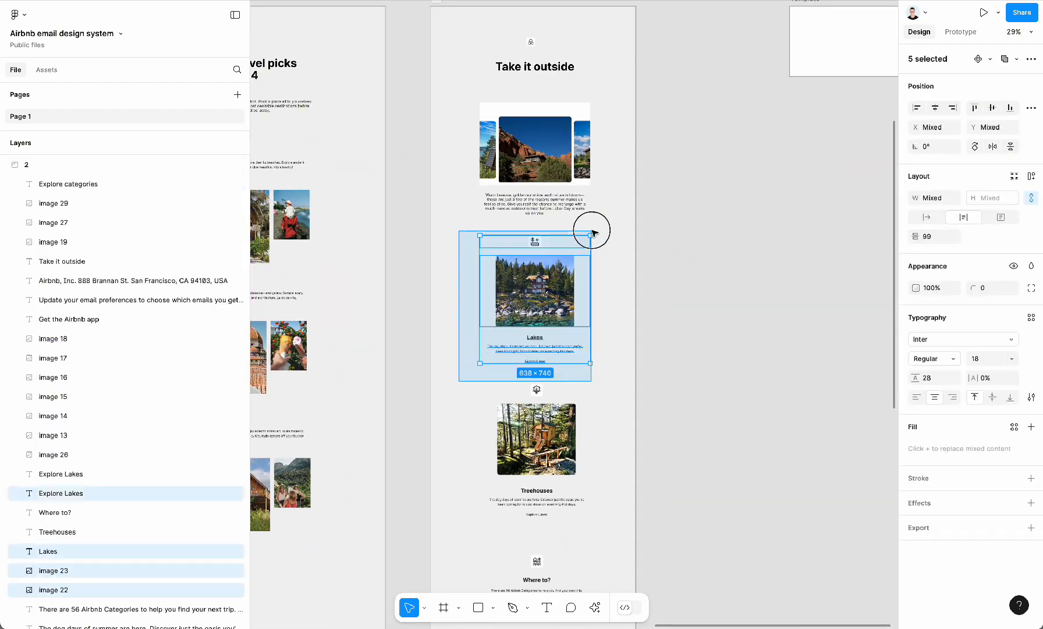
scroll(591, 230, "left", 5)
scroll(593, 229, "down", 5)
scroll(617, 230, "left", 10)
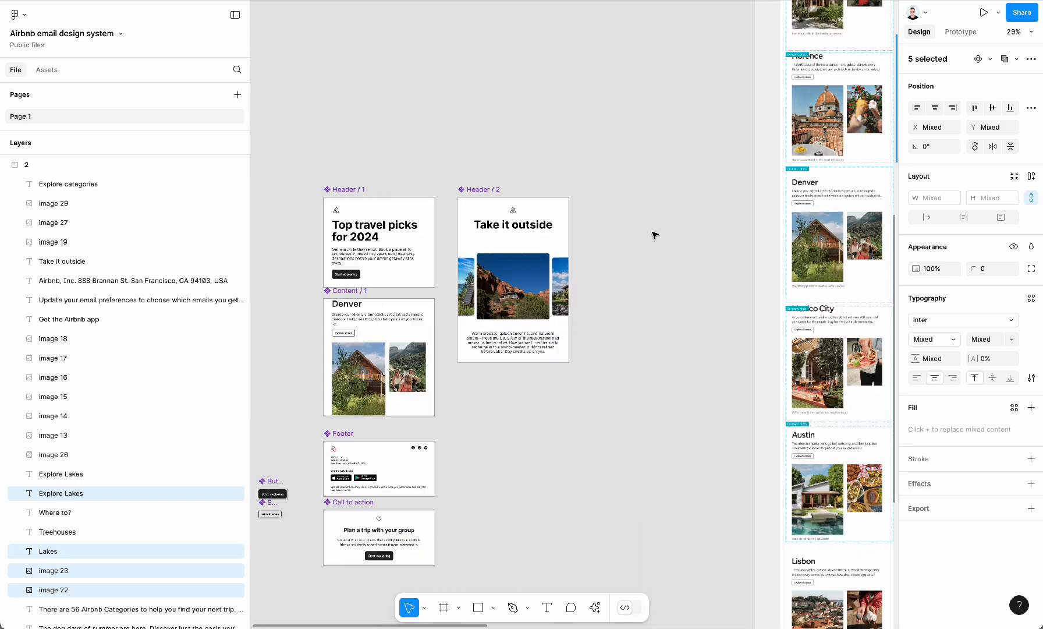
scroll(651, 230, "up", 3)
left_click(527, 239)
scroll(527, 239, "up", 5)
key("super+v")
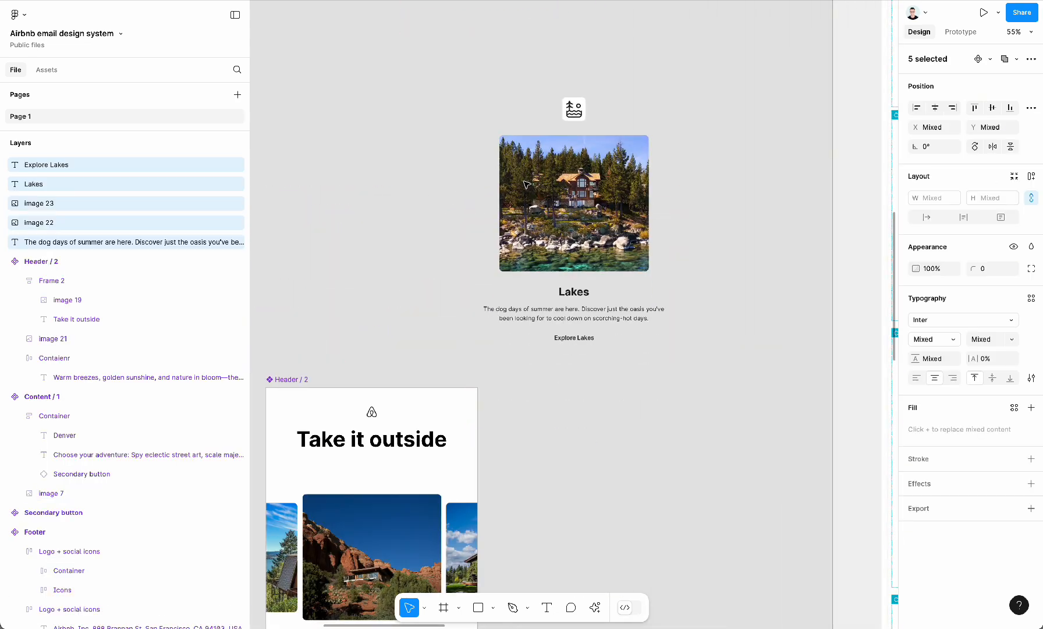
Replace the pasted Explore Lakes text with a Secondary button instance centred beneath the Lakes description.
scroll(645, 132, "down", 4)
scroll(541, 320, "right", 9)
scroll(542, 320, "left", 6)
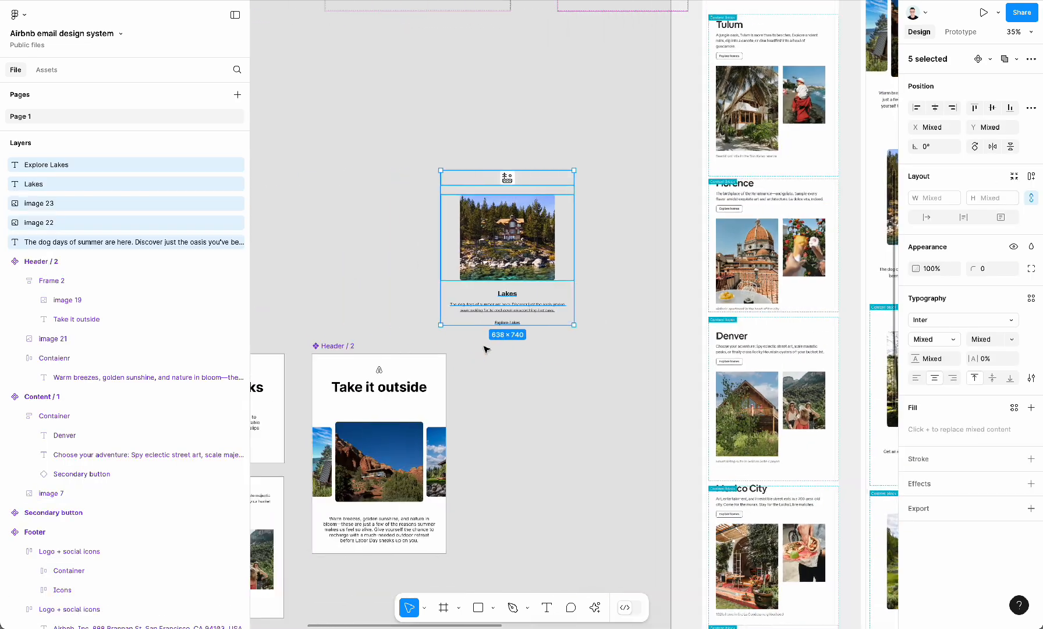
left_click(495, 338)
left_click_drag(362, 247, 520, 334)
left_click(512, 343)
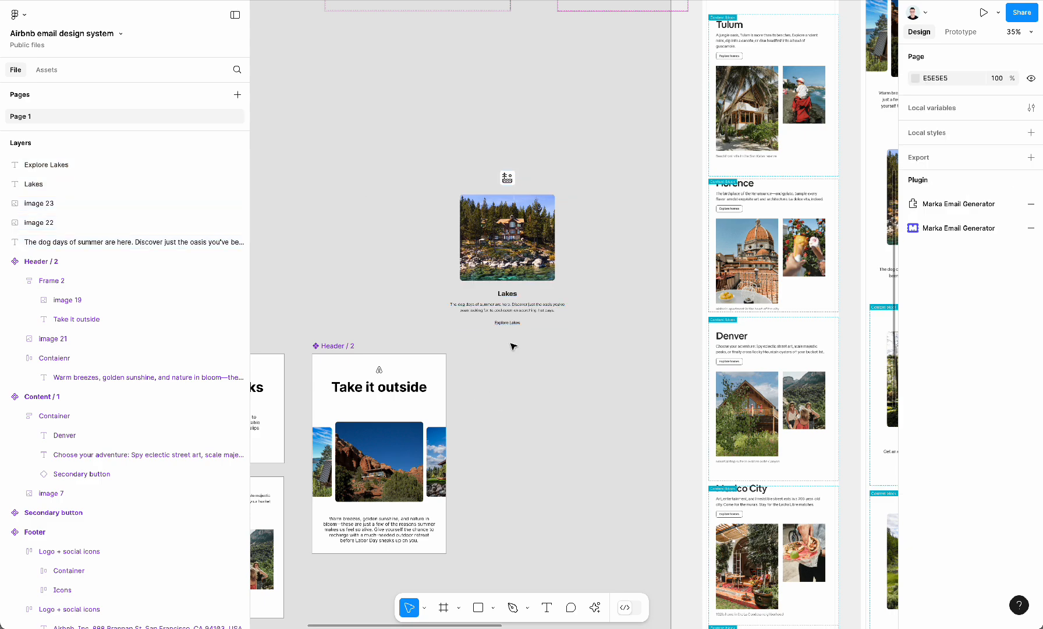
scroll(512, 343, "left", 10)
scroll(512, 343, "down", 6)
left_click_drag(415, 516, 476, 125)
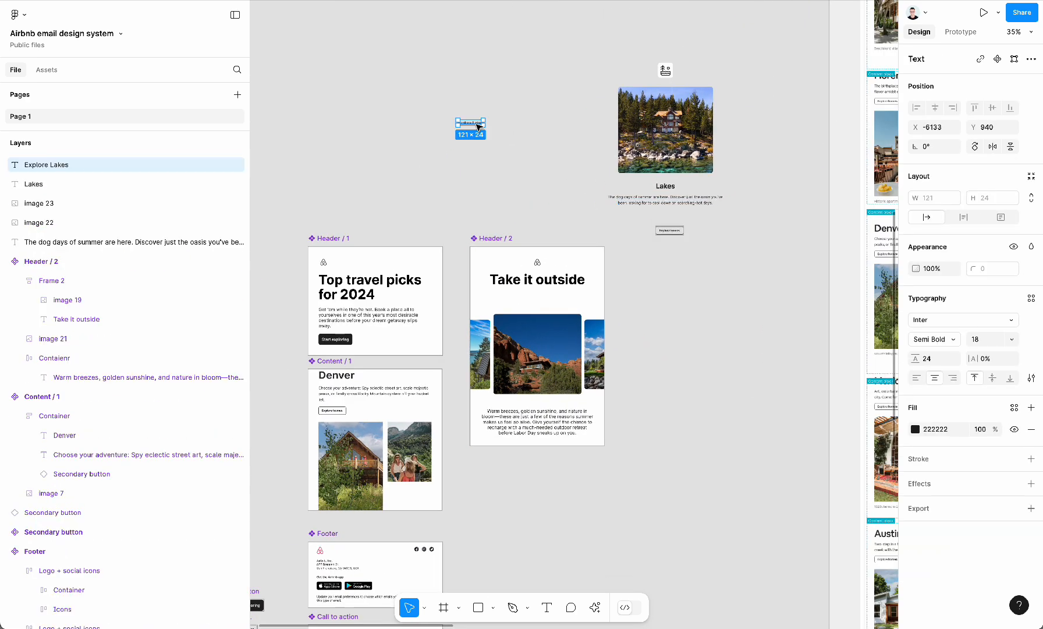
key("Delete")
left_click_drag(665, 231, 657, 215)
Wrap the Lakes icon, photo, heading, description and button in one vertical auto layout frame.
scroll(656, 215, "right", 7)
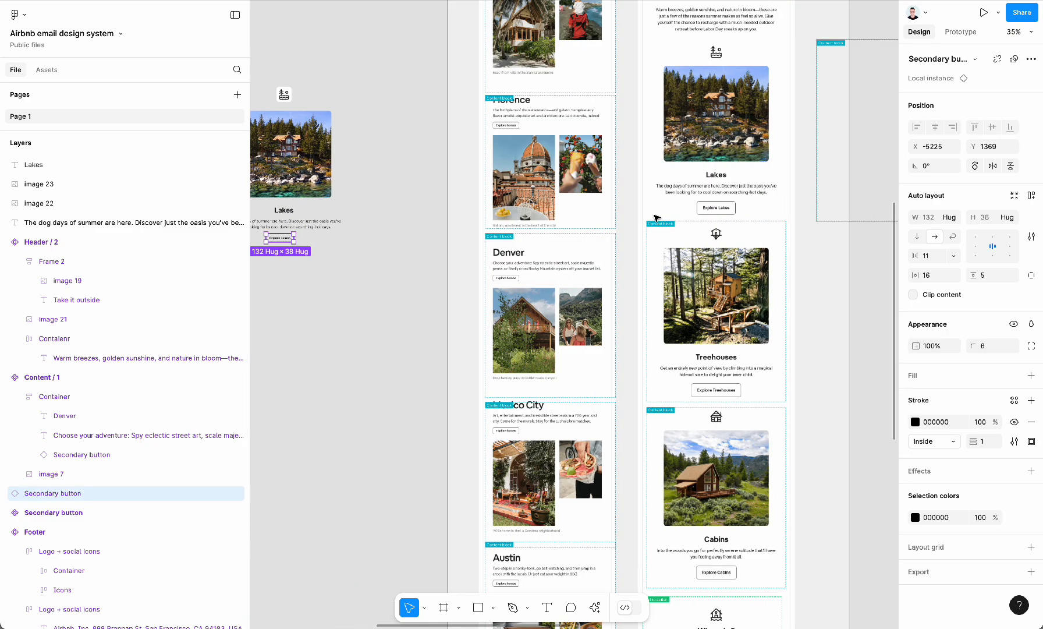
scroll(664, 213, "up", 2)
scroll(663, 213, "left", 3)
scroll(664, 214, "left", 1)
left_click_drag(289, 71, 452, 307)
left_click_drag(360, 210, 445, 210)
scroll(445, 211, "right", 3)
scroll(445, 211, "up", 2)
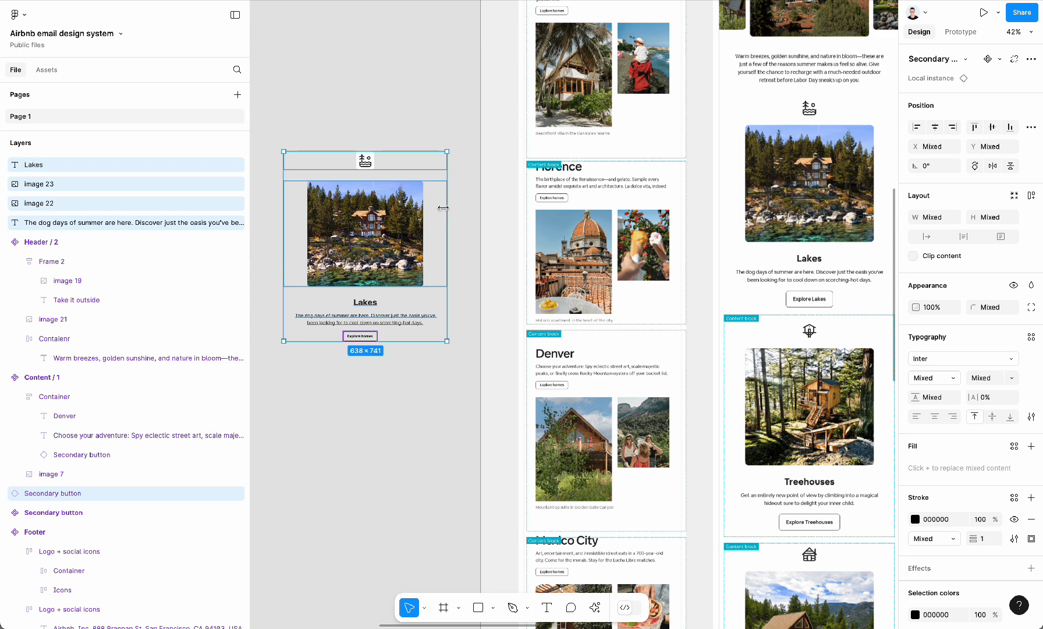
key("shift+a")
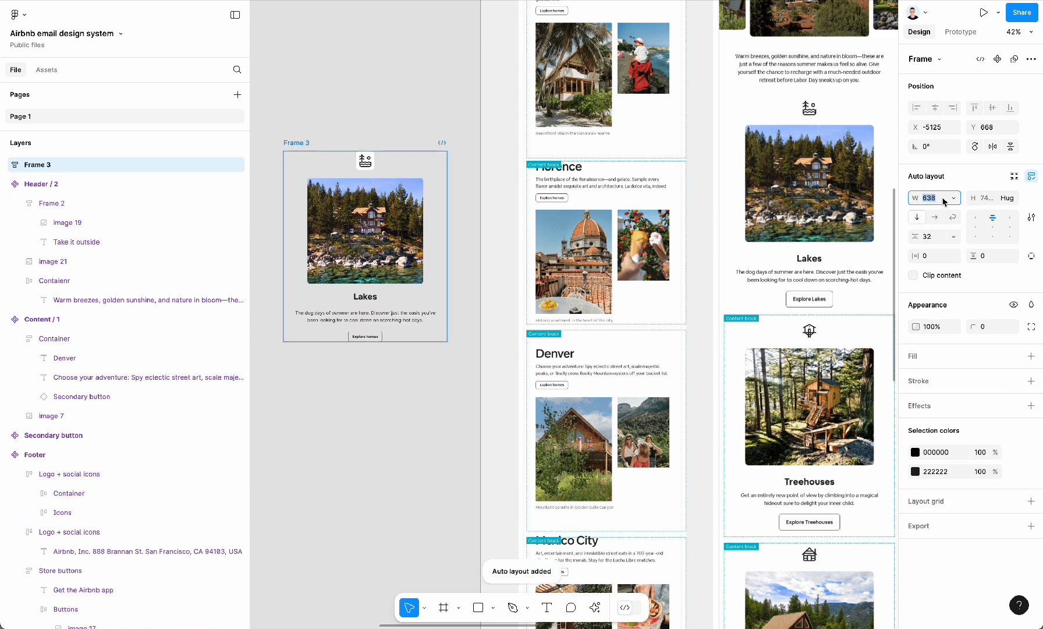
Set the Lakes frame's width to 640 and its vertical item spacing to 24.
key("Tab")
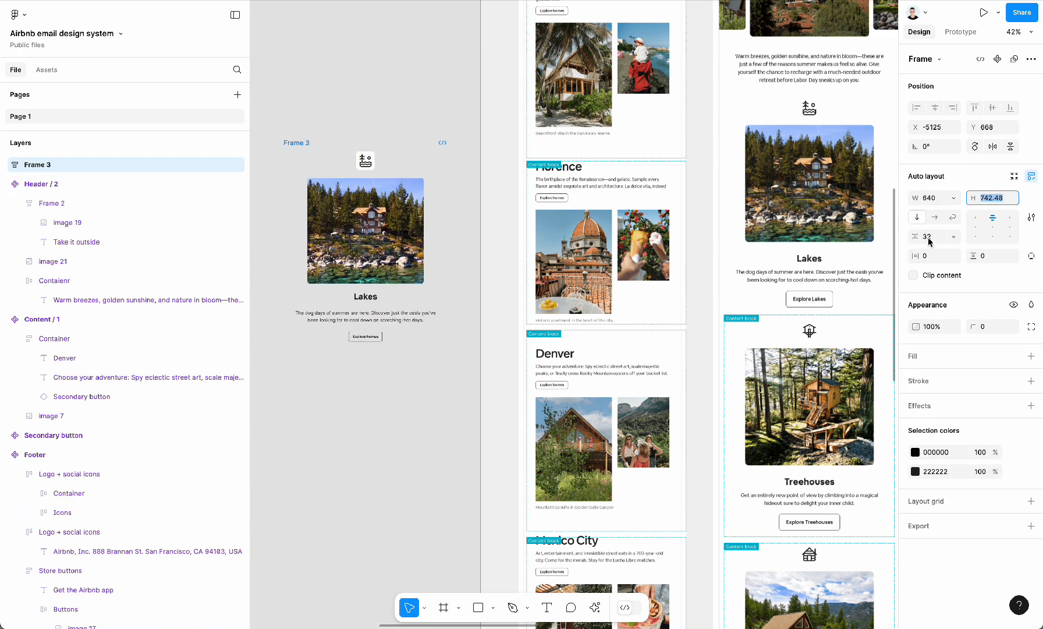
type("24")
key("Tab")
left_click(396, 308)
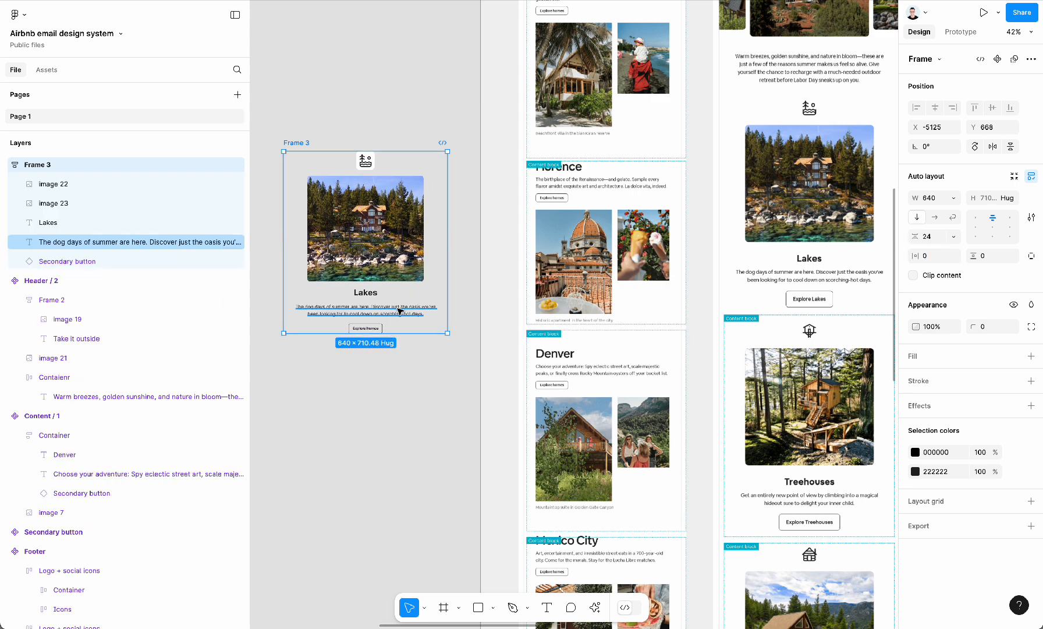
Wrap the Lakes heading, description and button in a nested auto layout frame with horizontal padding of 48.
left_click(372, 297)
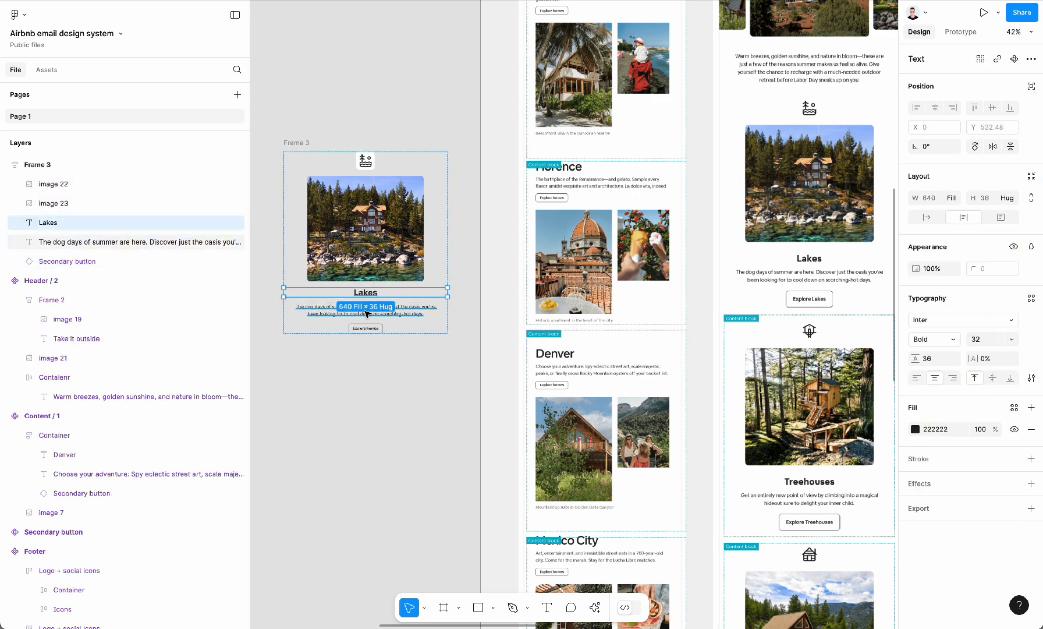
left_click(367, 313, "shift")
left_click(365, 328, "shift")
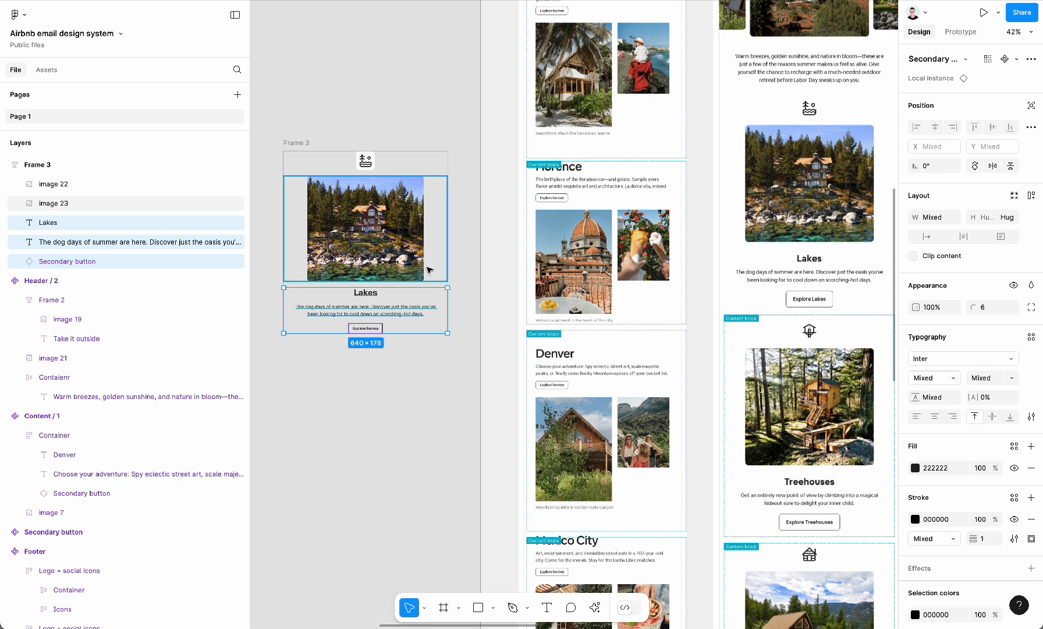
key("shift+a")
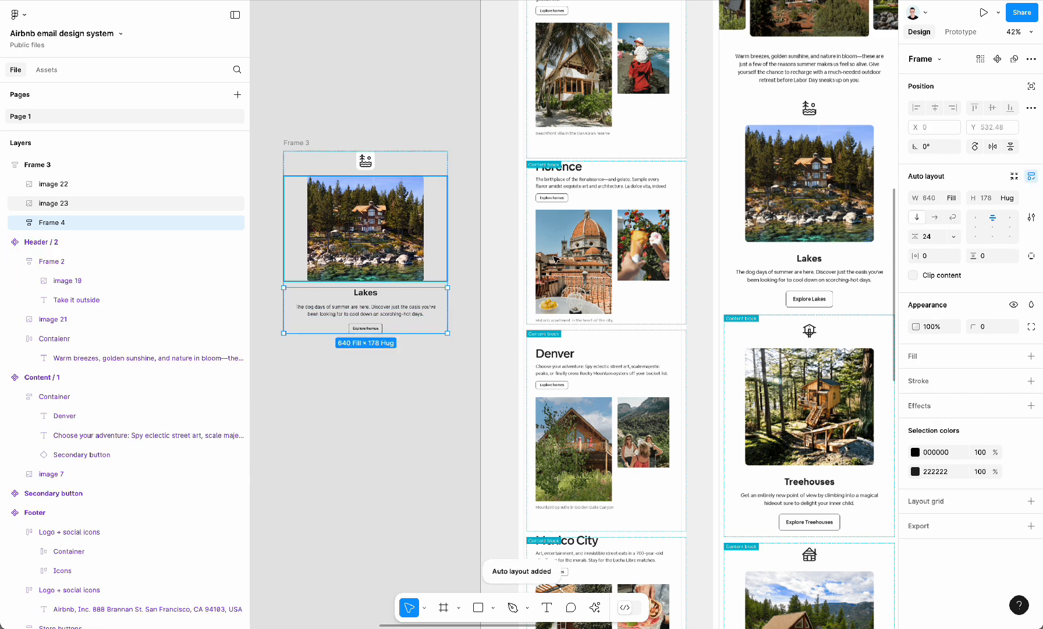
left_click(937, 257)
type("48")
key("Tab")
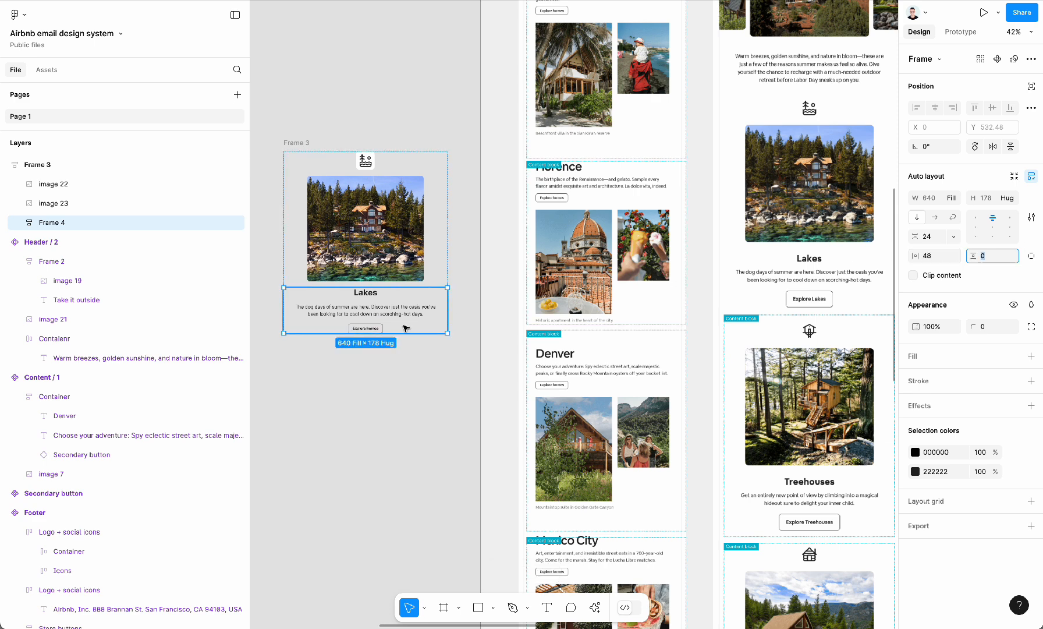
Make the Lakes heading and description text layers both fill their container's width.
scroll(367, 330, "left", 4)
scroll(378, 311, "down", 1)
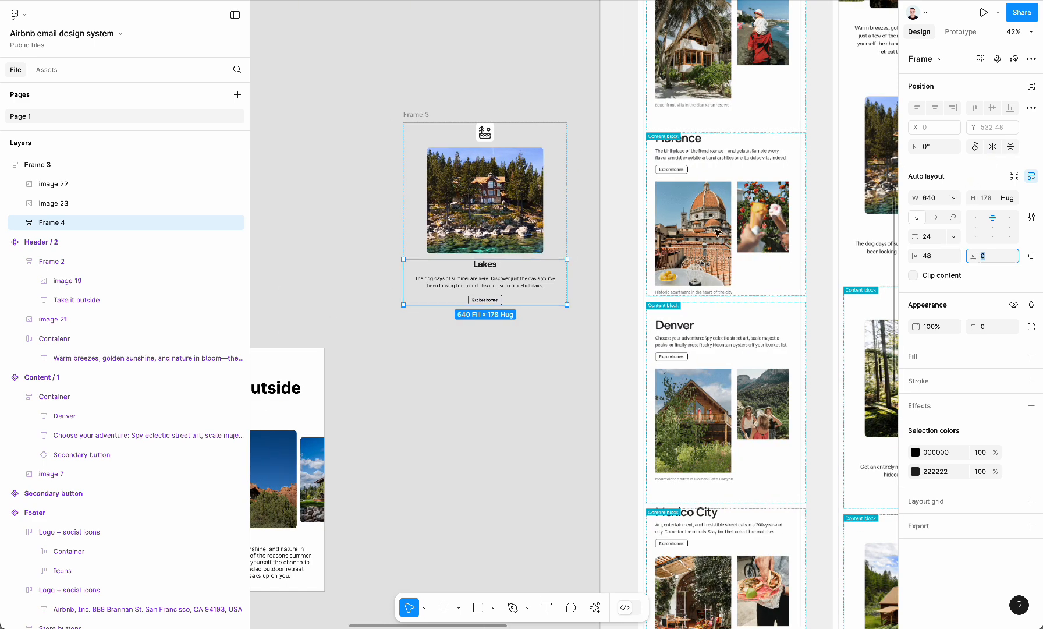
left_click(19, 224)
left_click(82, 242)
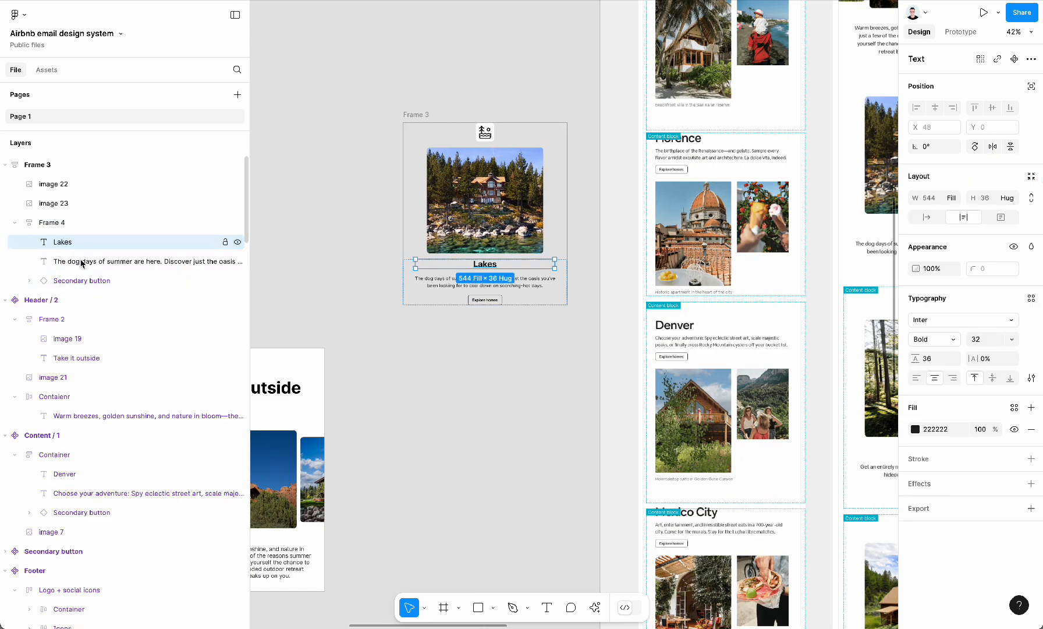
left_click(81, 263, "shift")
left_click(956, 203)
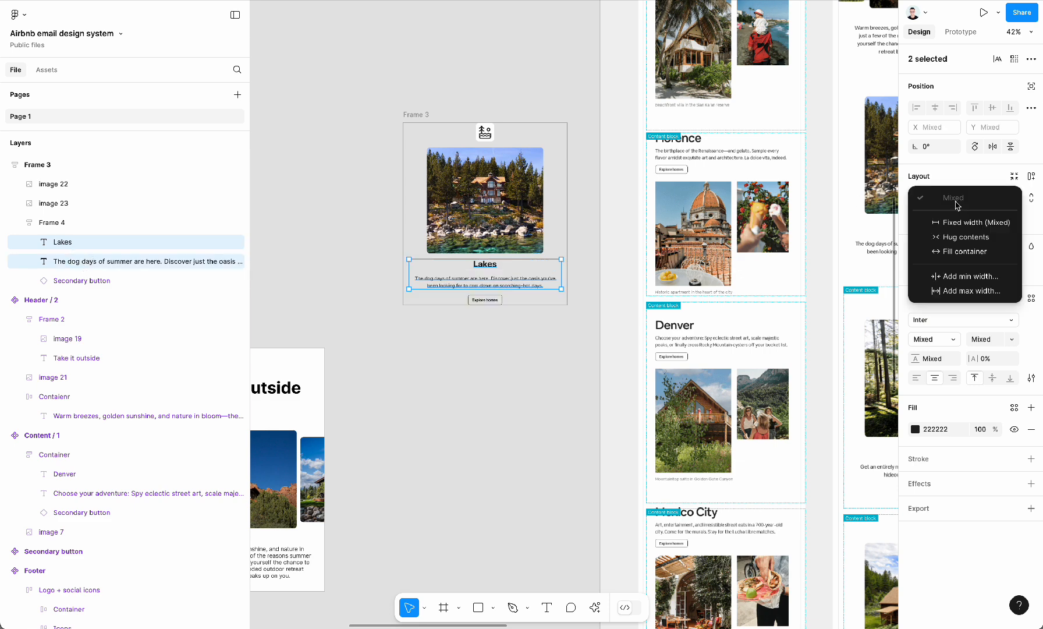
left_click(962, 251)
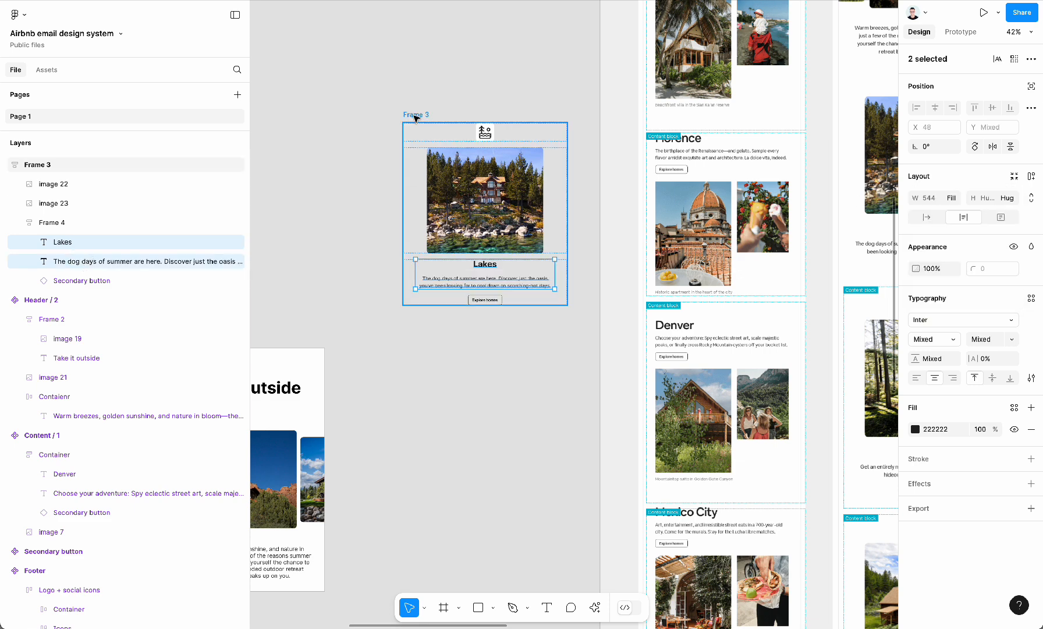
Move the Lakes frame beneath the Header / 2 component and give it a white FFFFFF fill sampled from the canvas.
left_click_drag(414, 114, 415, 128)
scroll(415, 132, "down", 3)
scroll(416, 134, "right", 1)
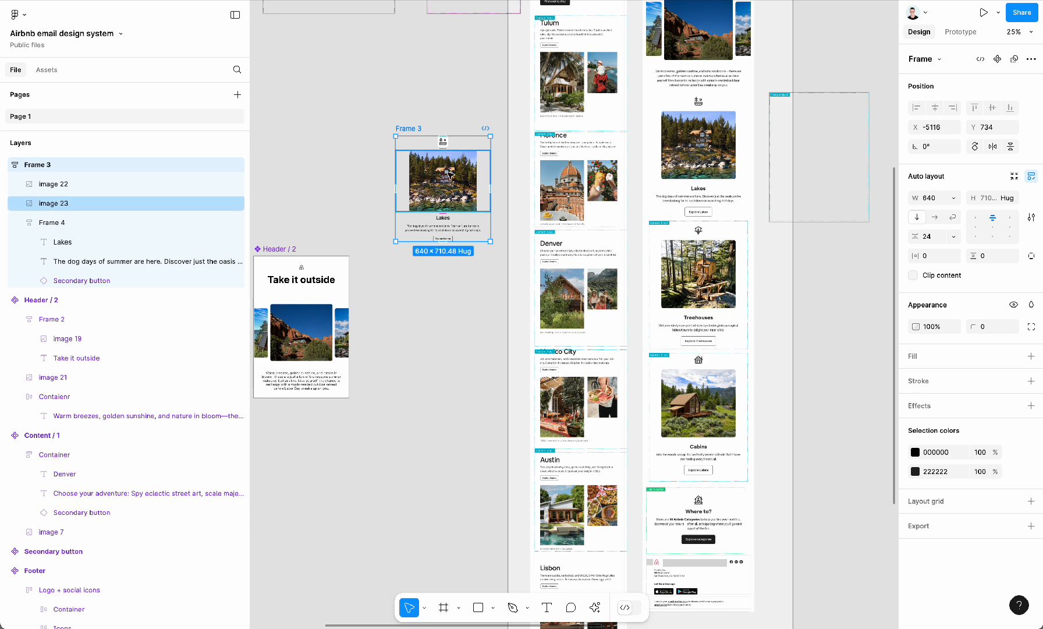
scroll(450, 174, "left", 3)
left_click_drag(592, 187, 452, 454)
scroll(452, 454, "left", 1)
scroll(453, 454, "down", 1)
key("i")
left_click(518, 330)
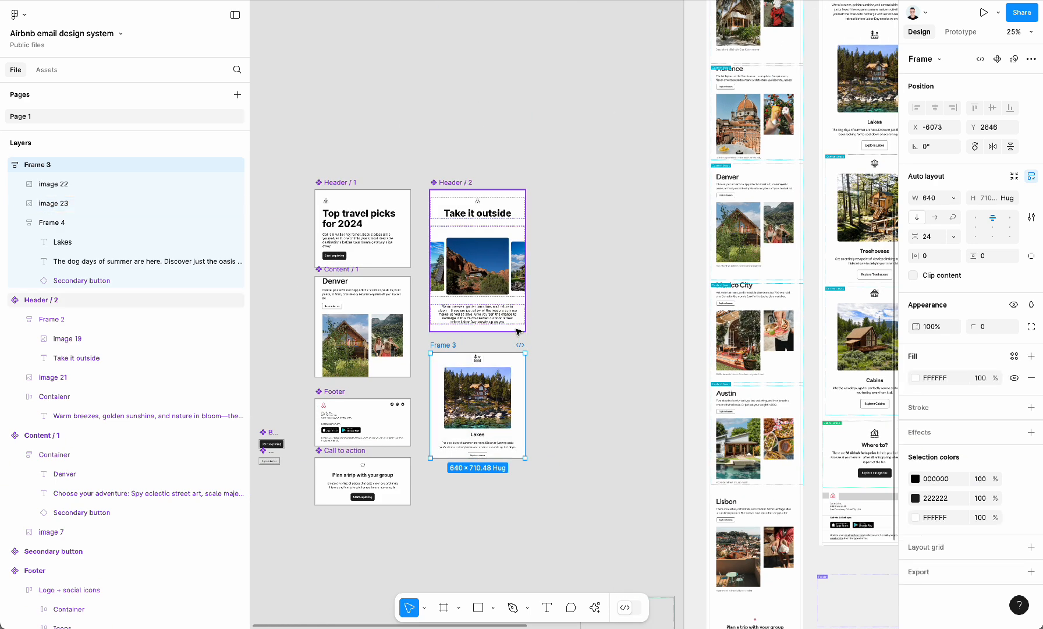
Rename the Lakes frame as Content / 2, reusing the name of the Content / 1 component.
scroll(340, 289, "up", 3)
left_click(342, 271)
key("super+r")
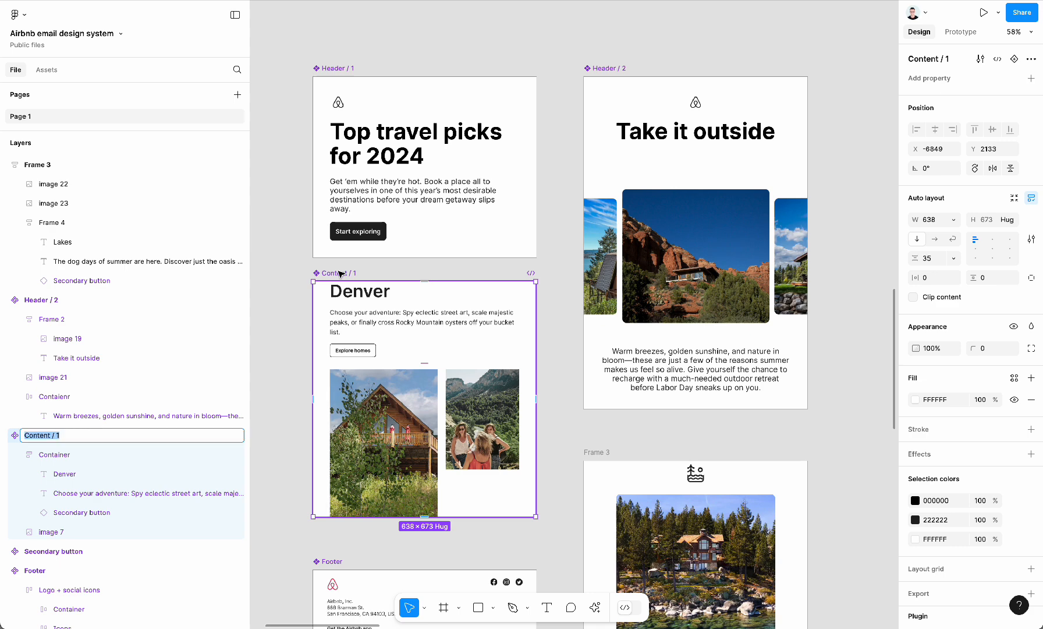
key("super+c")
left_click(604, 455)
key("super+r")
key("super+v")
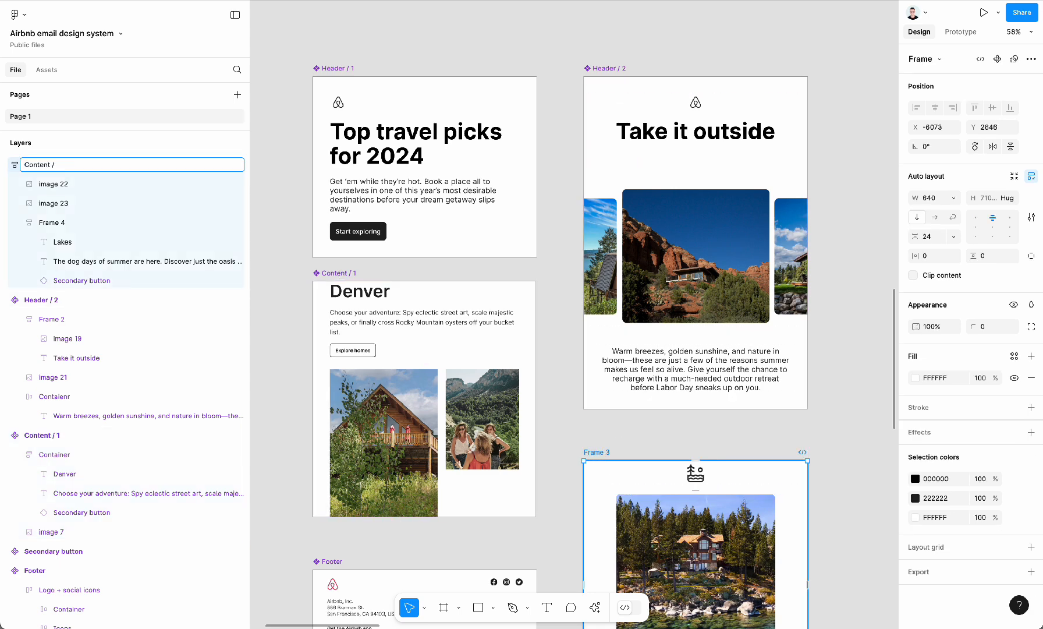
type("2")
key("Return")
Move the Content / 2 frame closer beneath Header / 2 and set its vertical padding to 24.
scroll(601, 272, "down", 5)
scroll(602, 272, "right", 3)
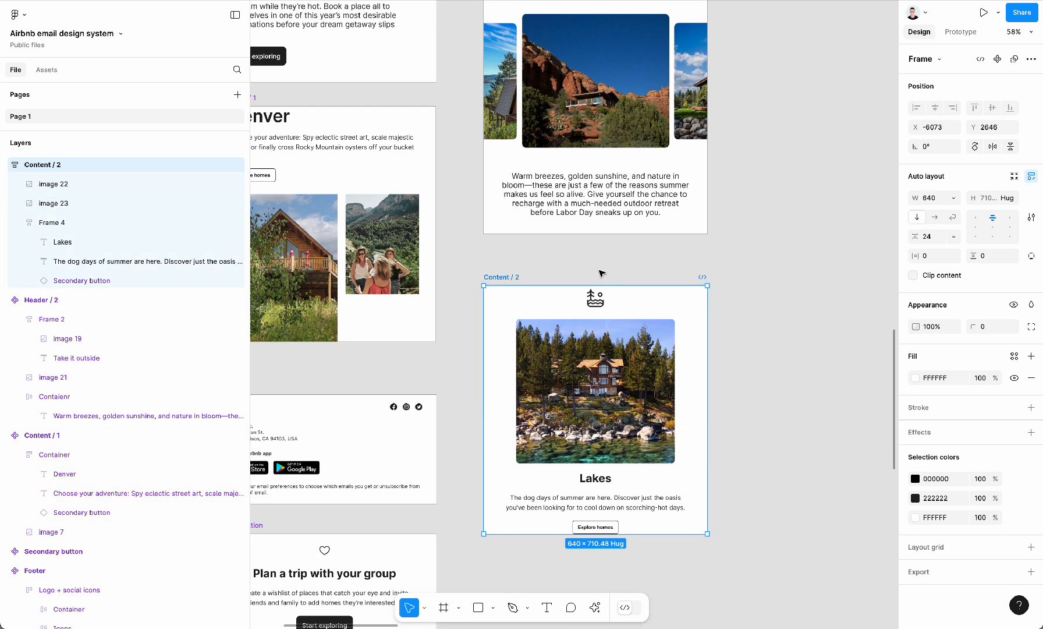
left_click(553, 268)
left_click_drag(518, 277, 500, 257)
key("Return")
left_click(786, 308)
Preview Content / 2 in light mode with the Marka Email Generator plugin and close the plugin.
left_click(931, 233)
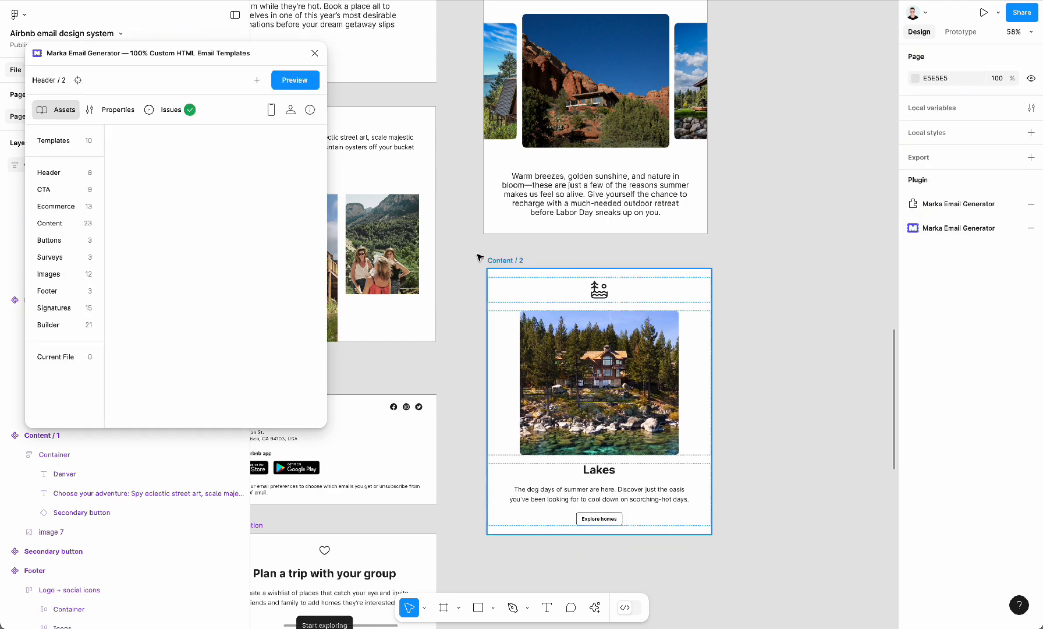
left_click(495, 264)
left_click(295, 80)
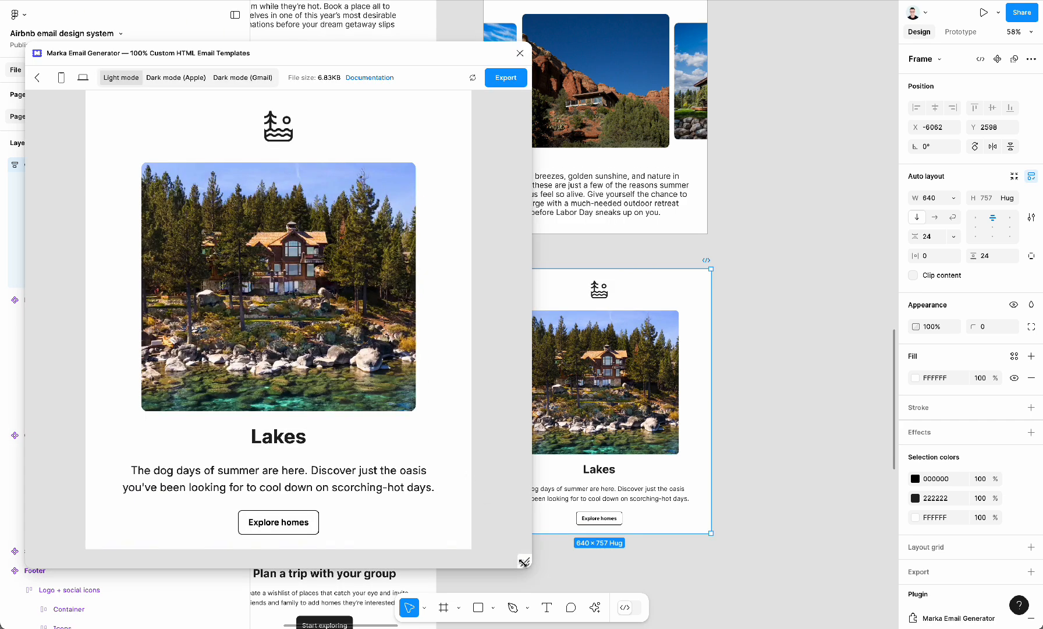
left_click_drag(524, 562, 456, 552)
left_click(470, 52)
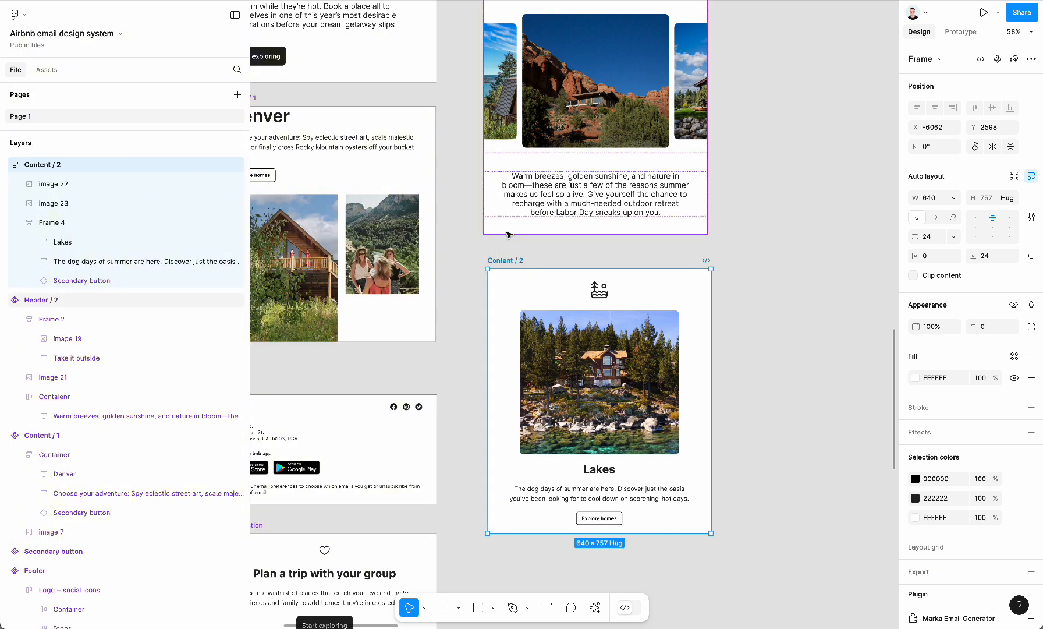
Turn the Content / 2 frame into a component.
right_click(510, 264)
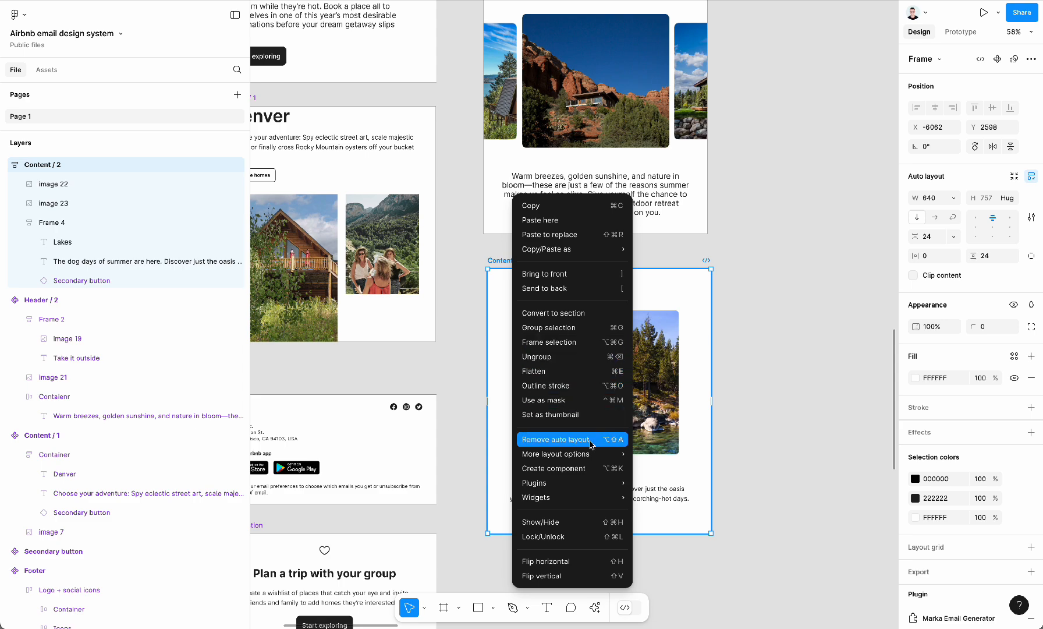
left_click(592, 465)
left_click(813, 336)
Compare the reference email's "Where to?" call to action with the existing Call to action component, shifting its highlight aside temporarily.
scroll(812, 336, "down", 5)
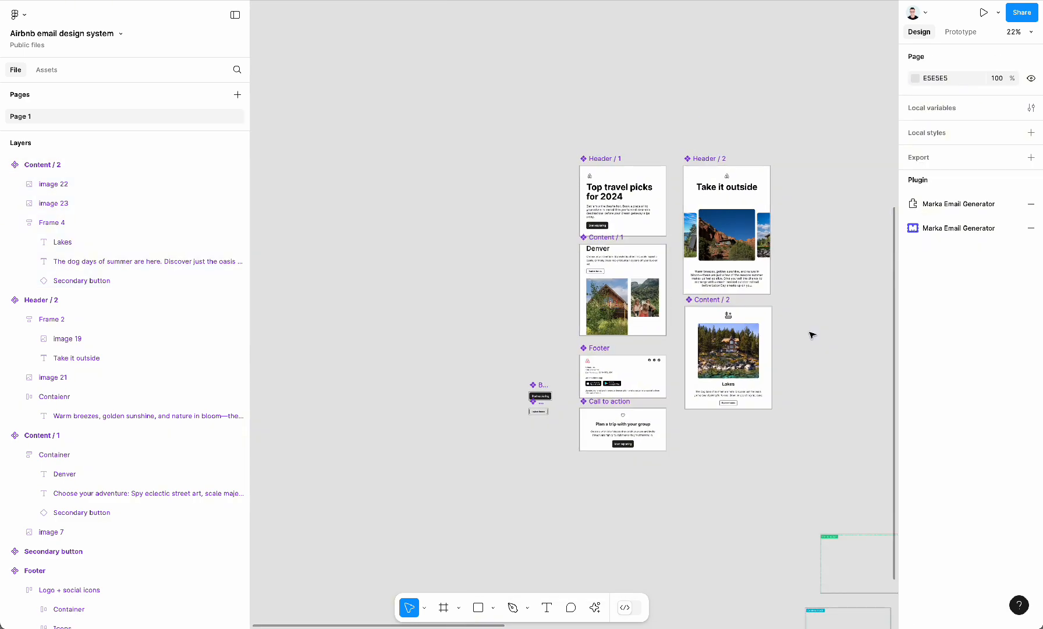
scroll(812, 335, "right", 4)
key("super+backslash")
scroll(809, 336, "right", 3)
scroll(678, 386, "up", 5)
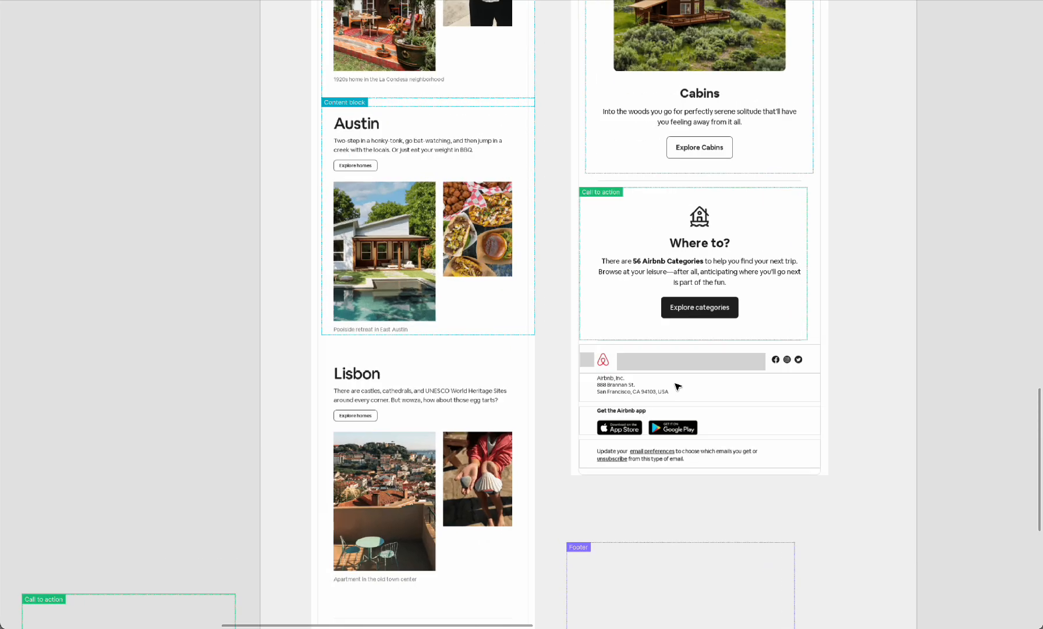
scroll(672, 353, "right", 3)
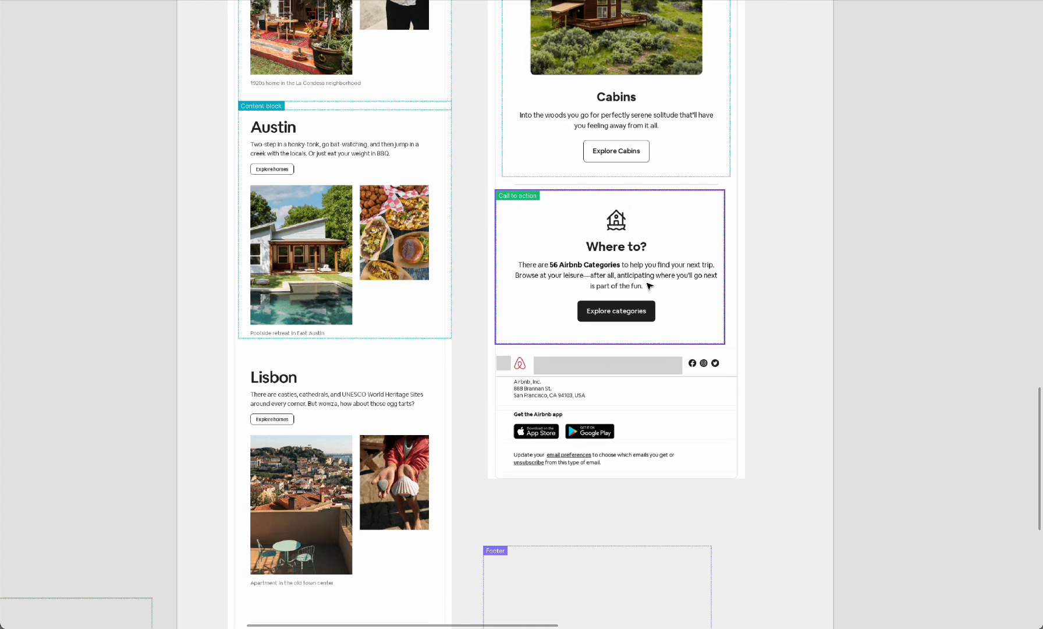
scroll(647, 283, "down", 3)
left_click_drag(649, 285, 866, 282)
scroll(639, 286, "left", 5)
scroll(639, 285, "down", 1)
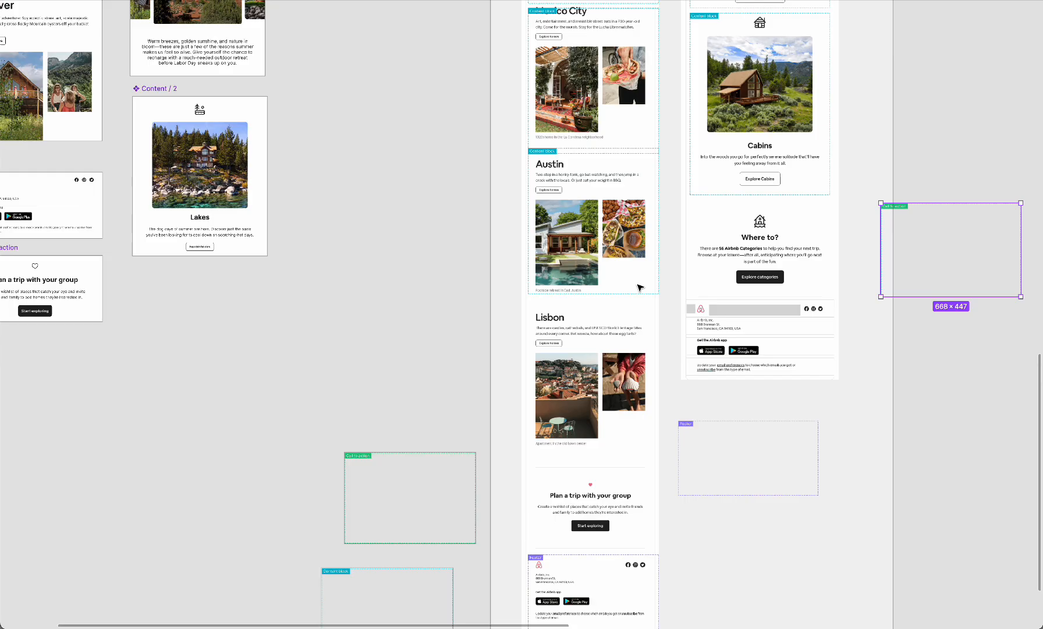
scroll(641, 286, "up", 2)
scroll(640, 286, "right", 2)
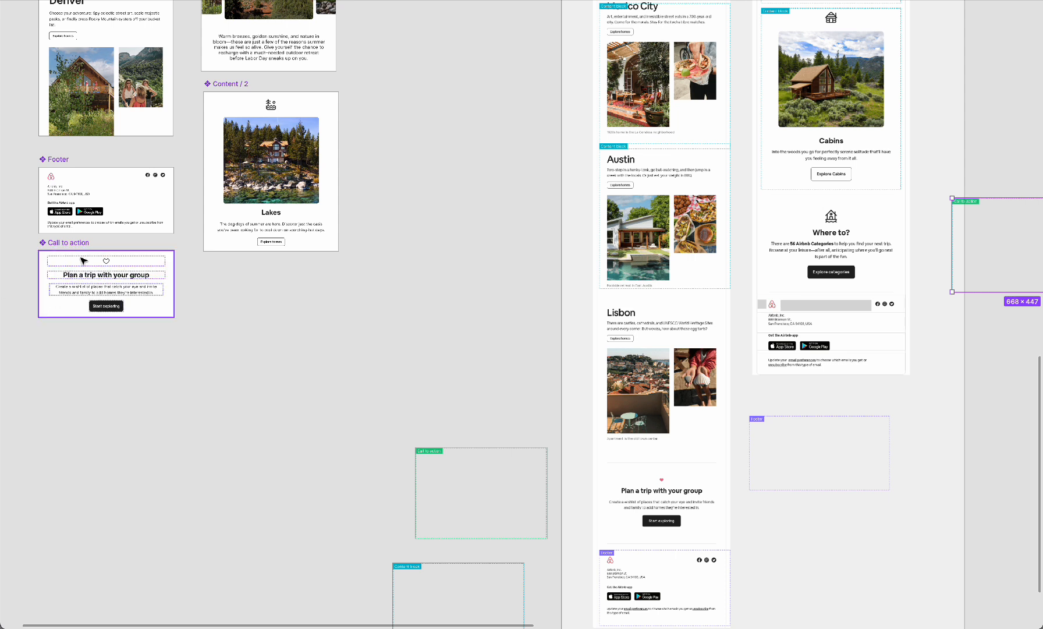
left_click_drag(960, 263, 842, 271)
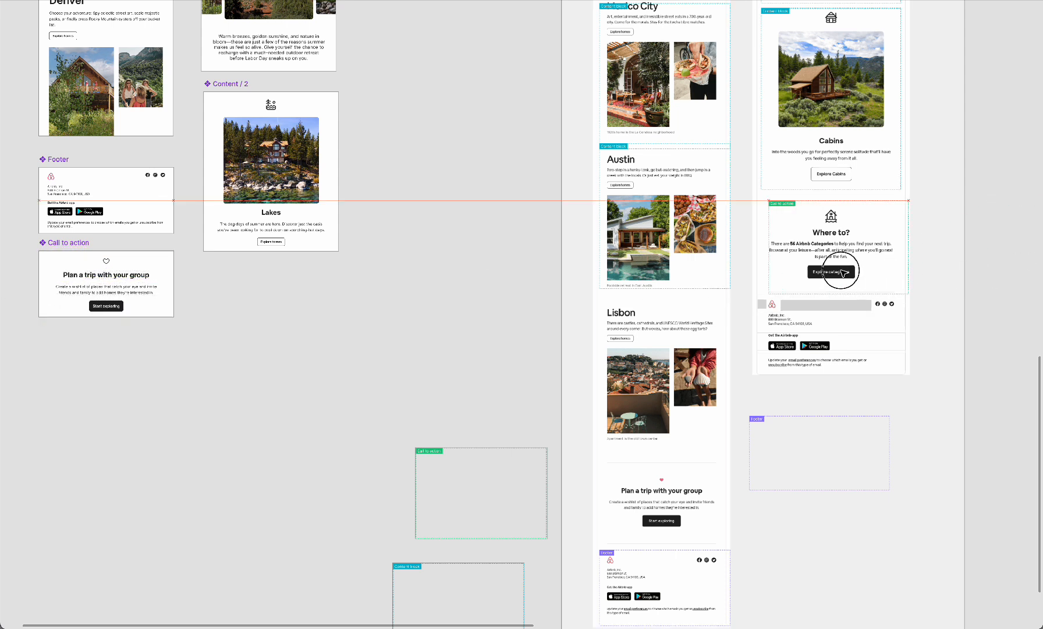
Move all header, content, footer, call to action and button components together further left, away from the reference emails.
scroll(659, 304, "left", 12)
scroll(659, 305, "up", 6)
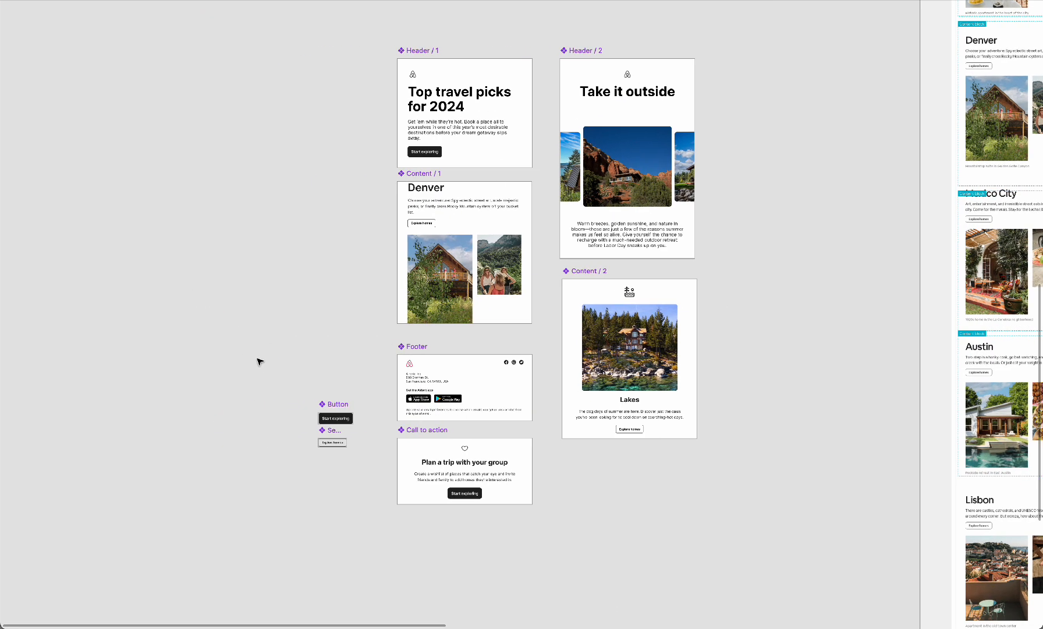
left_click_drag(255, 543, 812, 9)
scroll(633, 174, "down", 3)
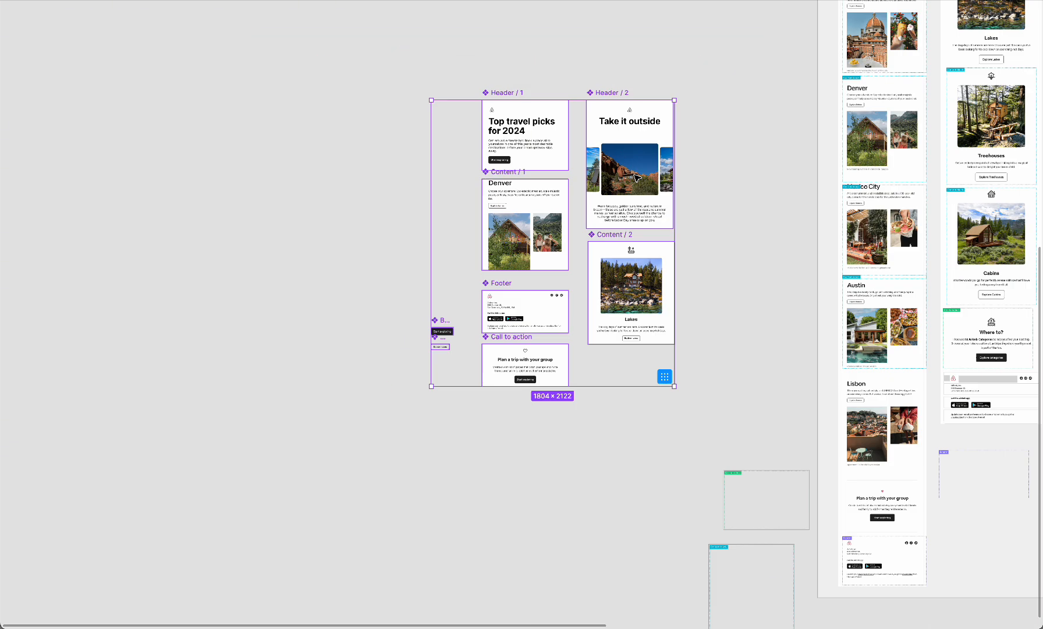
left_click_drag(634, 174, 330, 174)
scroll(538, 153, "left", 5)
scroll(533, 144, "up", 5)
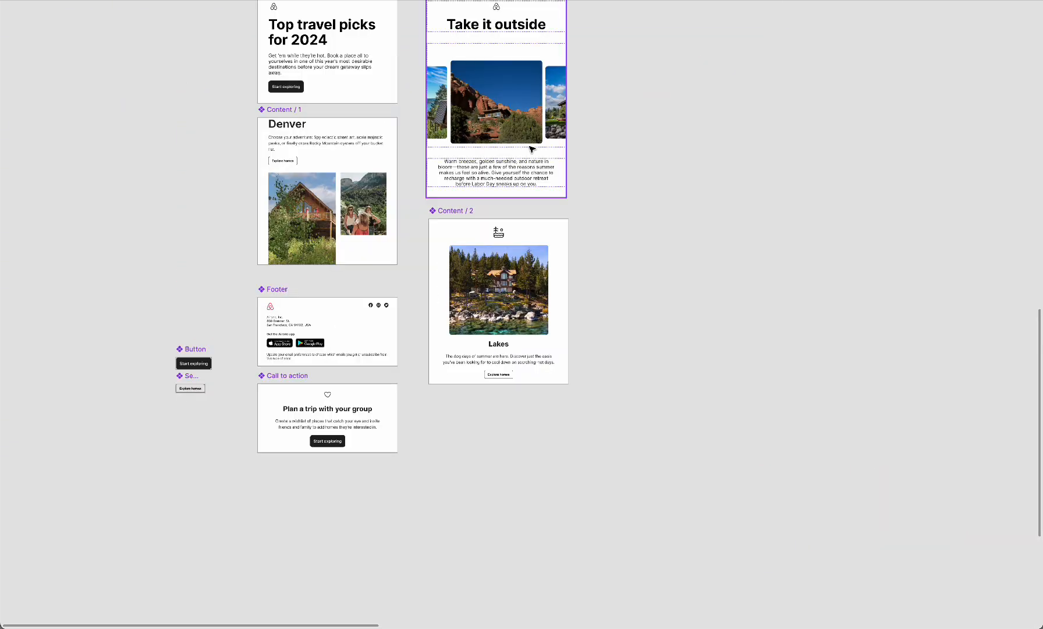
Align the Content / 2 component with Header / 2 directly above it.
scroll(487, 89, "up", 3)
left_click_drag(486, 88, 466, 80)
mouse_move(536, 167)
left_mouse_down()
mouse_move(553, 167)
mouse_move(542, 168)
left_mouse_up()
scroll(680, 191, "down", 2)
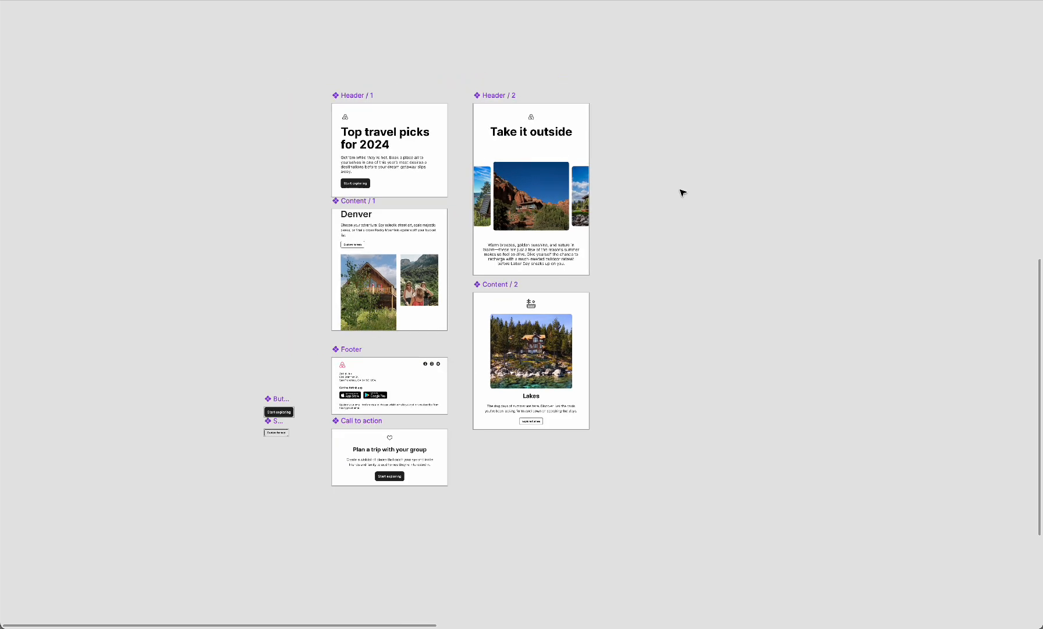
Add a blank Template frame with the Marka Email Generator plugin and place it to the right of Header / 2.
key("ctrl+backslash")
scroll(682, 197, "right", 1)
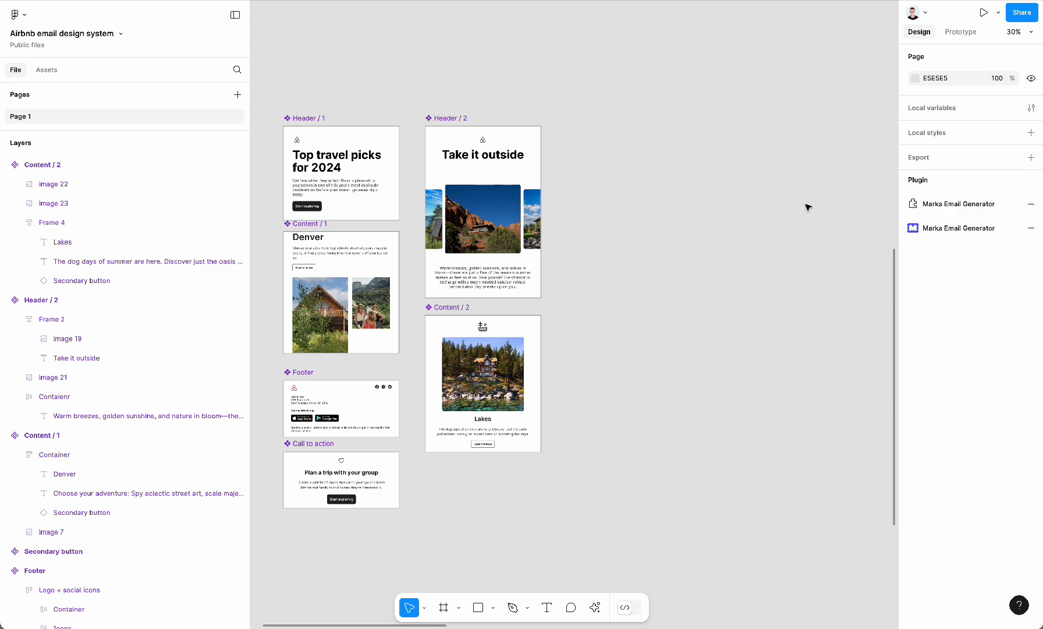
left_click(927, 227)
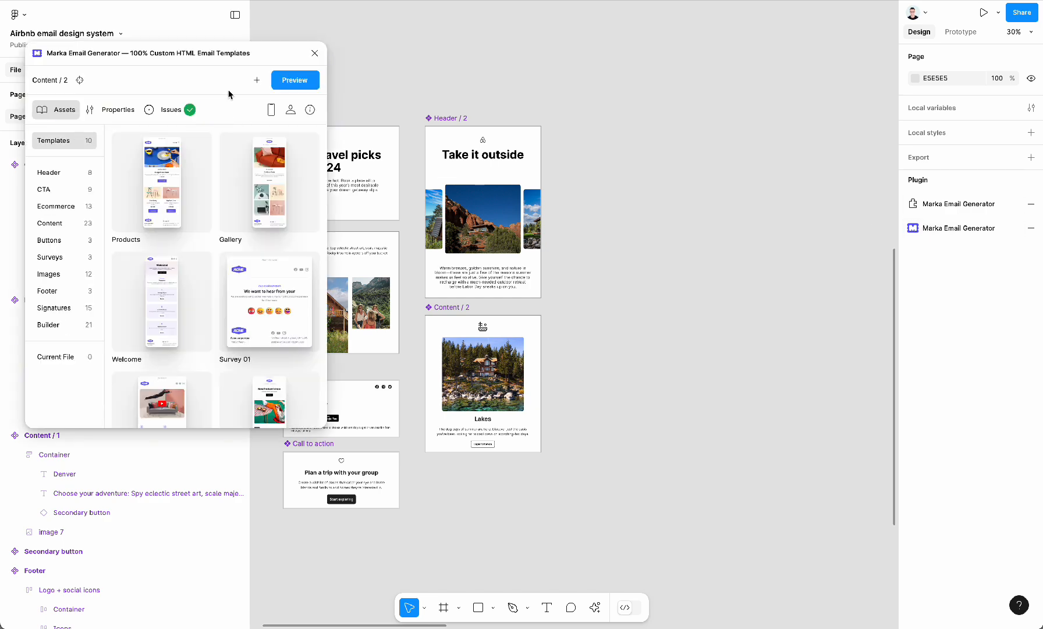
left_click_drag(240, 65, 197, 97)
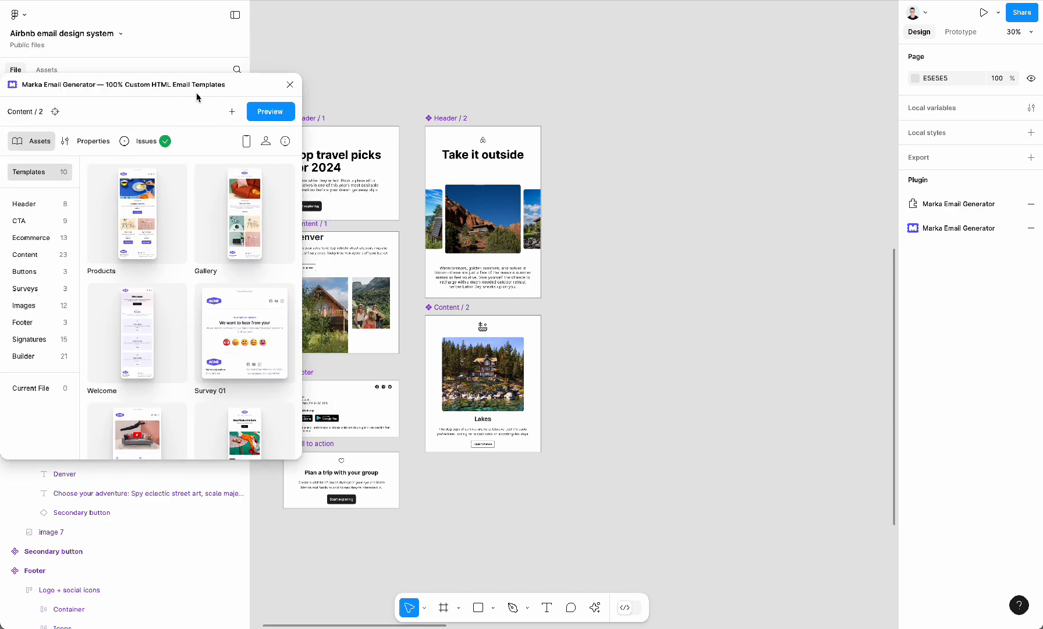
left_click(232, 112)
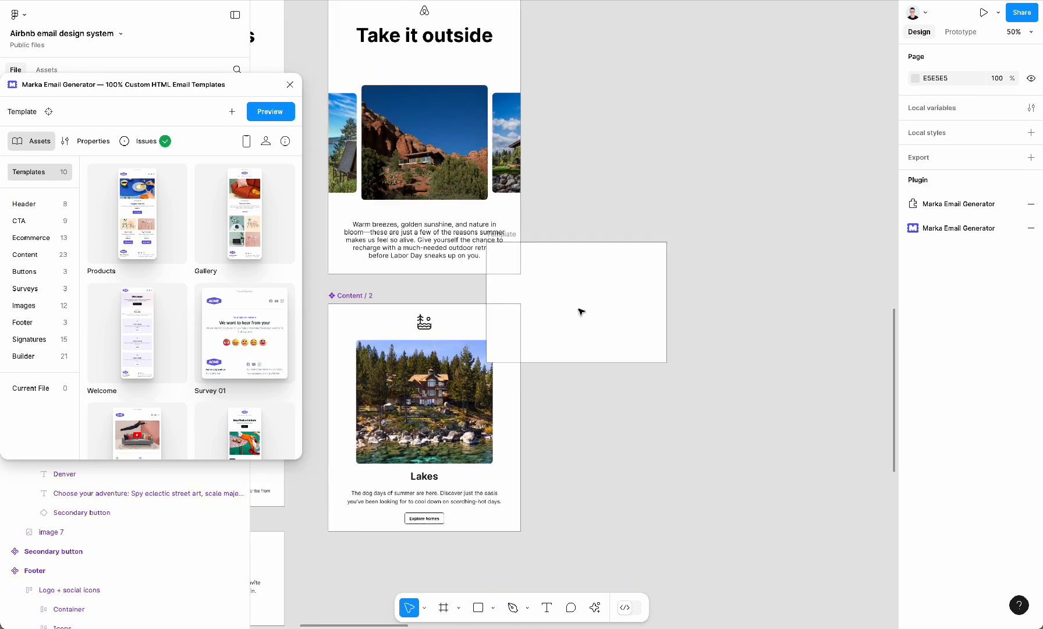
left_click_drag(647, 322, 644, 229)
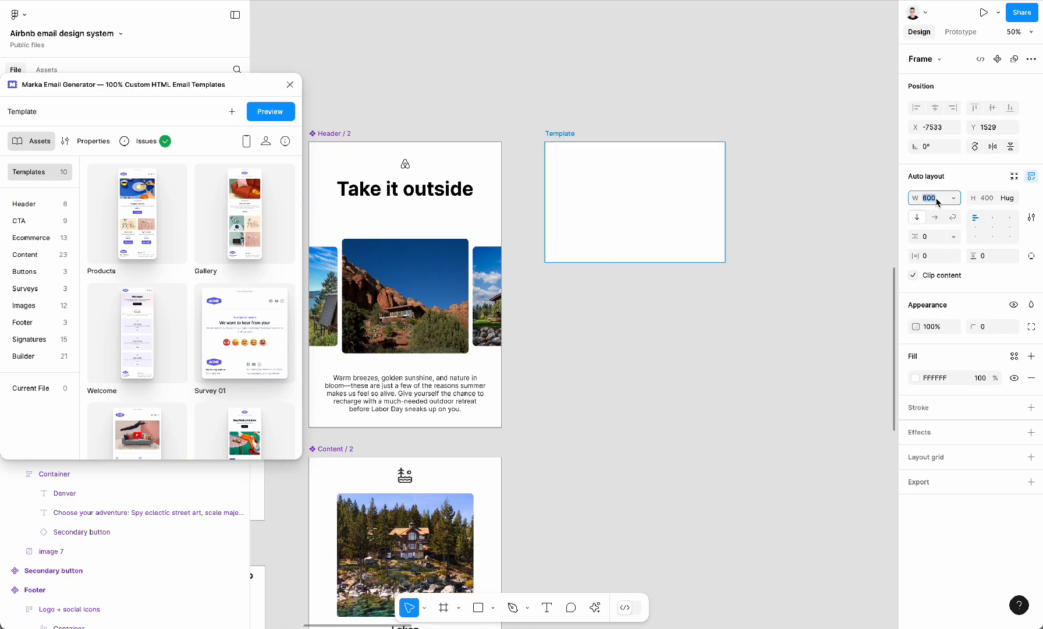
Set the Template frame's width to 640 and shift it slightly further from Header / 2, closing the plugin.
key("Return")
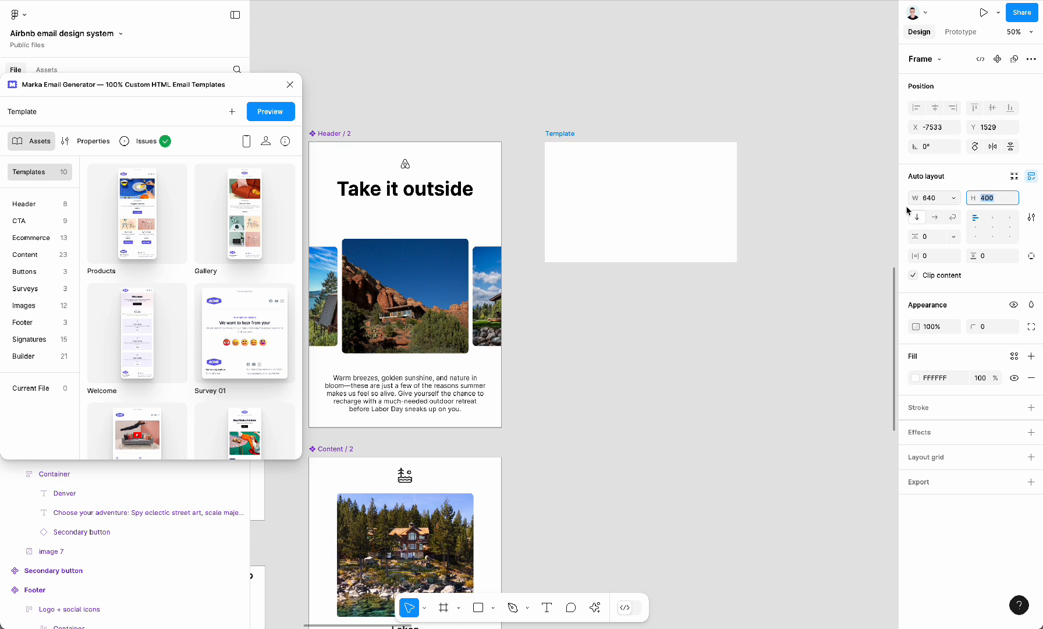
left_click(620, 235)
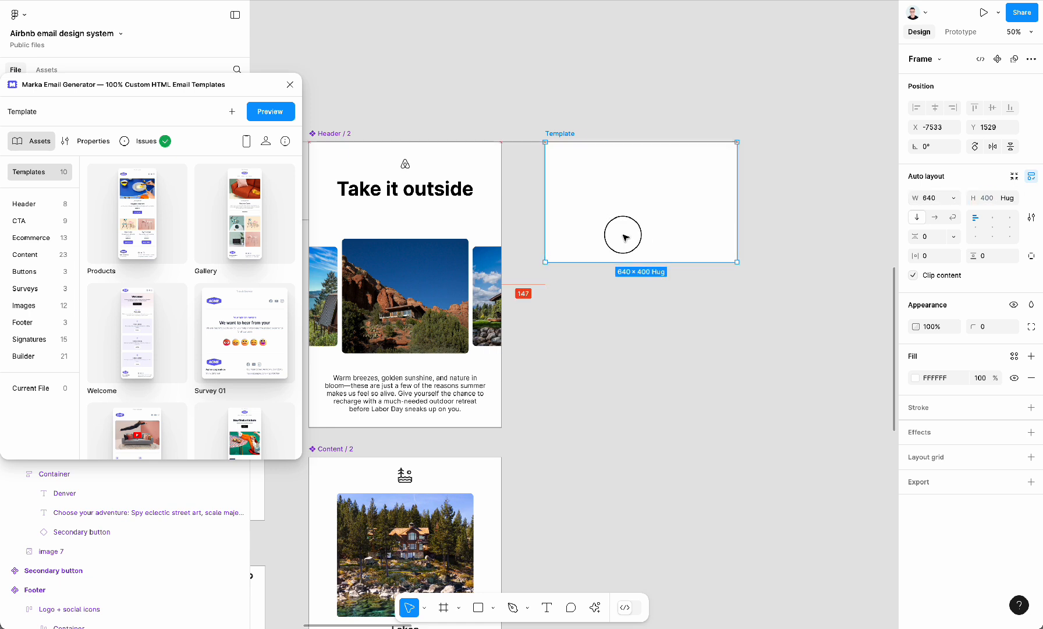
left_click(290, 85)
left_click(449, 89)
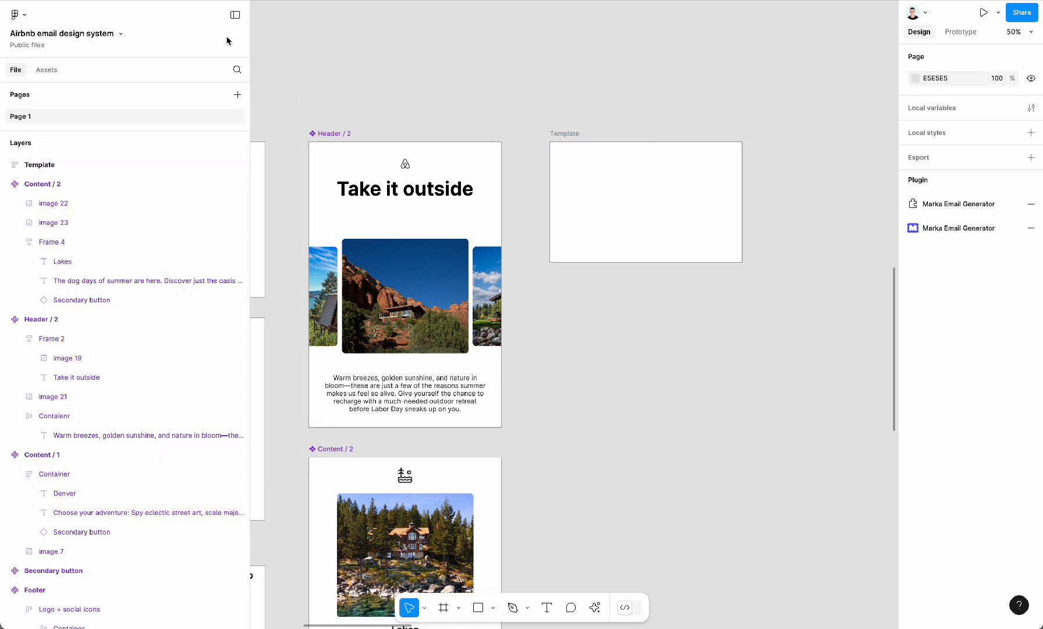
Open the file's local component library and place an instance of Header / 2 in the empty Template frame.
left_click(47, 71)
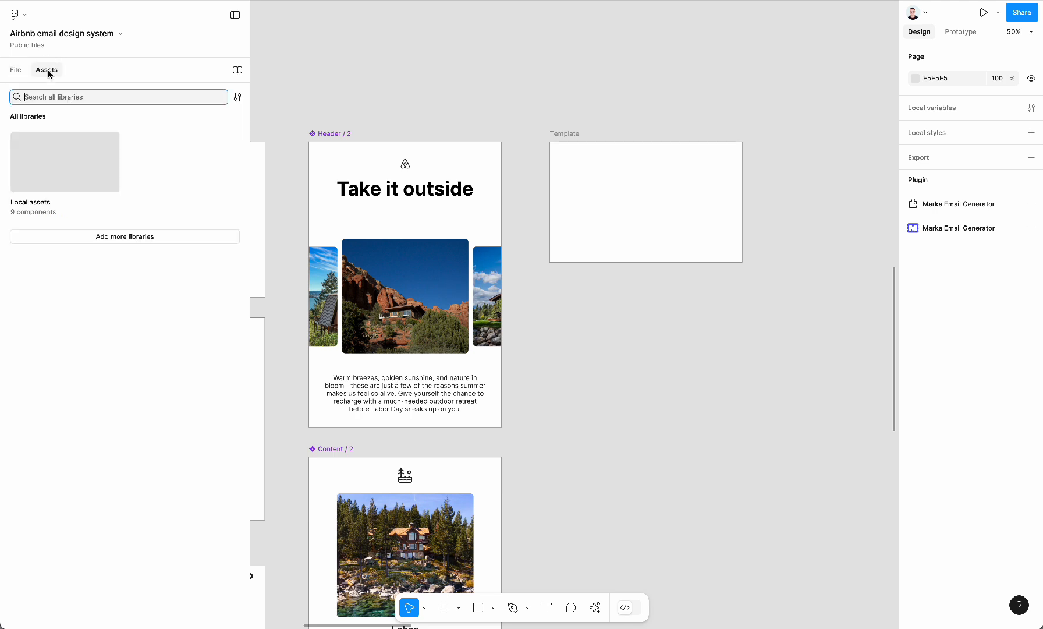
left_click(33, 197)
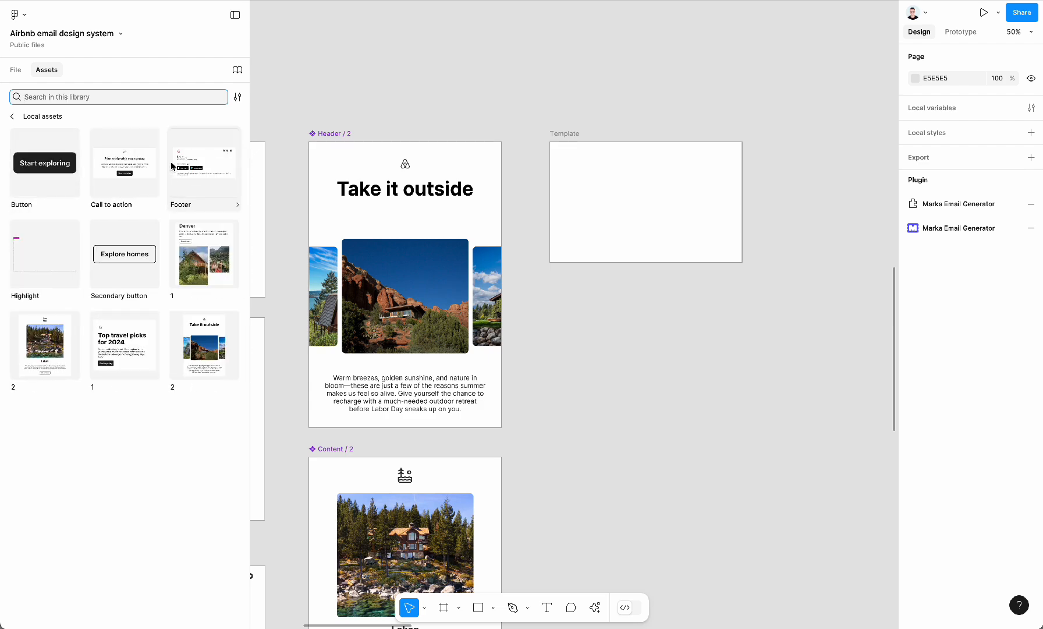
scroll(457, 291, "left", 1)
scroll(458, 291, "right", 2)
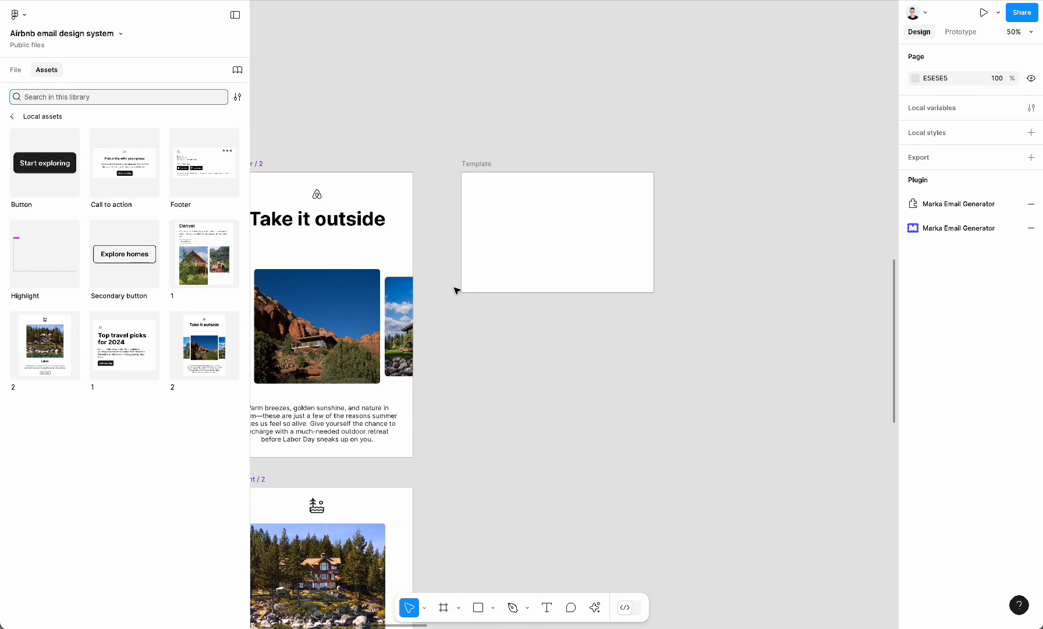
scroll(457, 291, "right", 1)
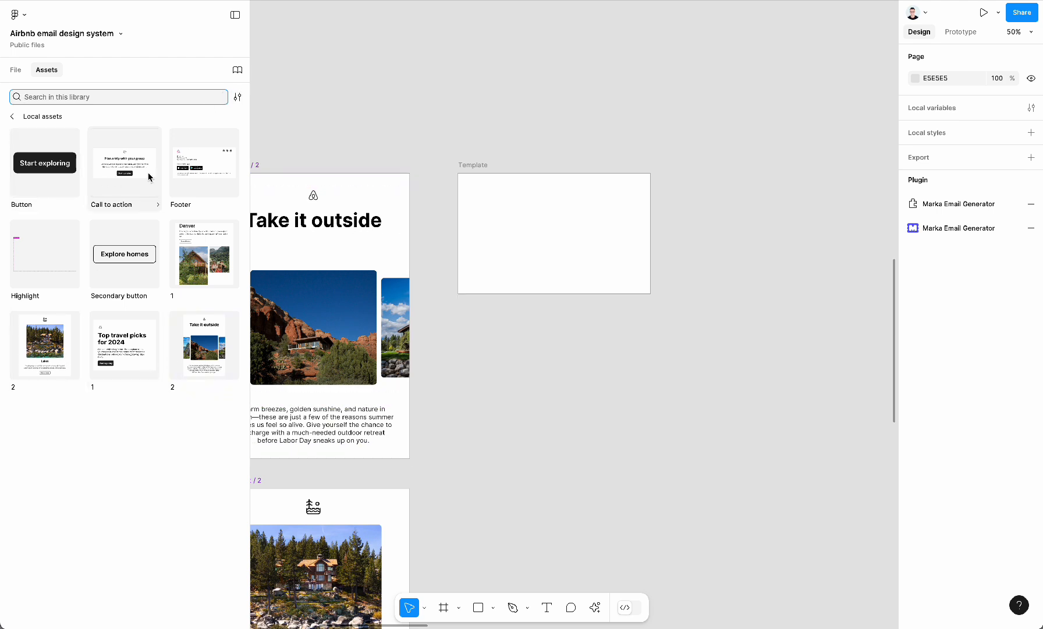
left_click_drag(204, 344, 550, 227)
scroll(550, 227, "down", 3)
scroll(550, 227, "left", 1)
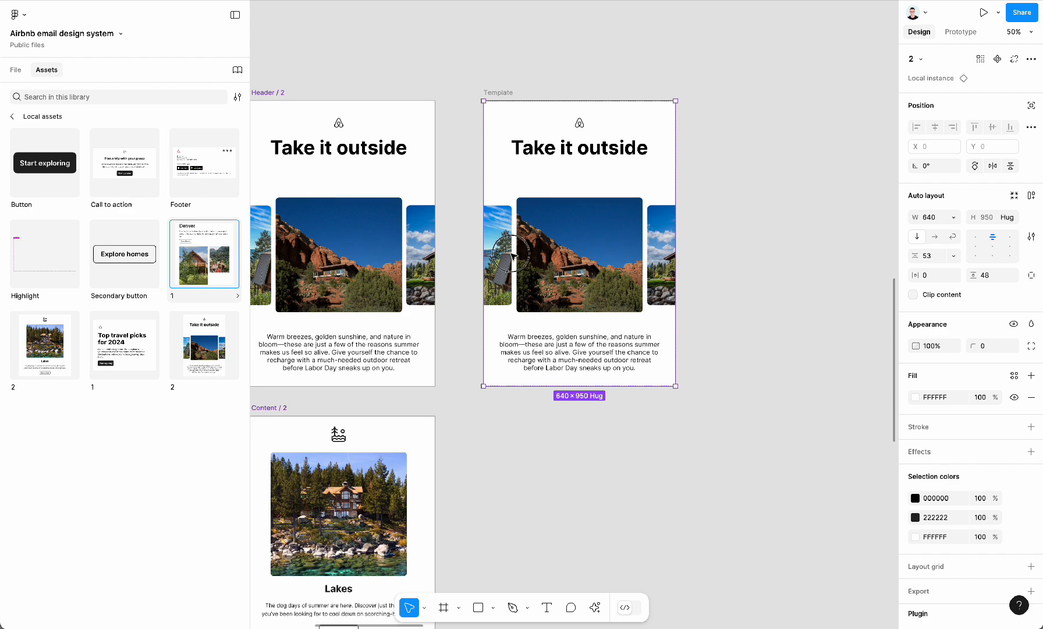
Add two instances of Content / 1 below the header in the Template frame.
left_click_drag(513, 255, 574, 256)
left_click_drag(187, 278, 575, 270)
scroll(561, 269, "down", 6)
scroll(561, 268, "left", 1)
scroll(561, 269, "down", 3)
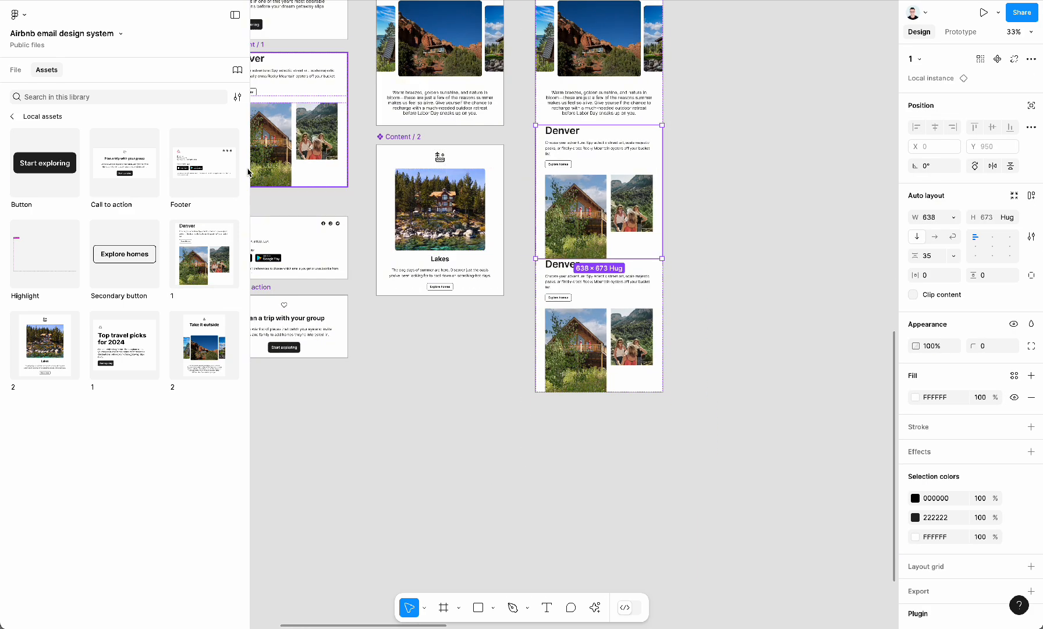
Insert instances of the Call to action and Footer components into the Template frame.
left_click_drag(125, 162, 605, 156)
left_click_drag(417, 175, 603, 236)
scroll(808, 277, "up", 2)
scroll(807, 277, "down", 3)
scroll(640, 121, "down", 2)
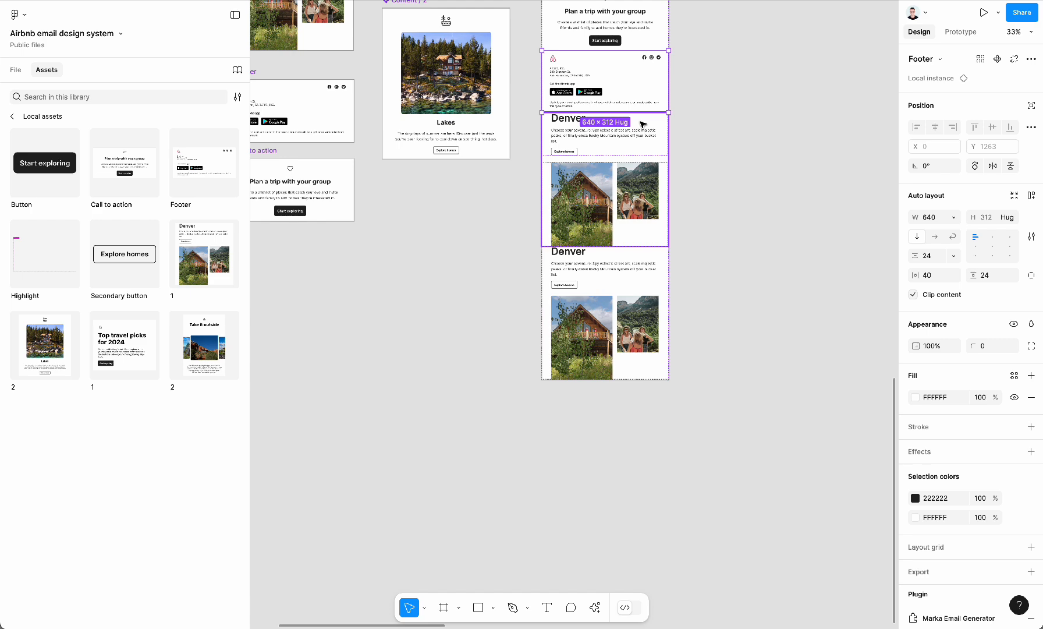
Reorder the Template's sections so Call to action and Footer follow both Denver content blocks, with Footer last.
key("Down")
key("Down")
scroll(643, 124, "up", 3)
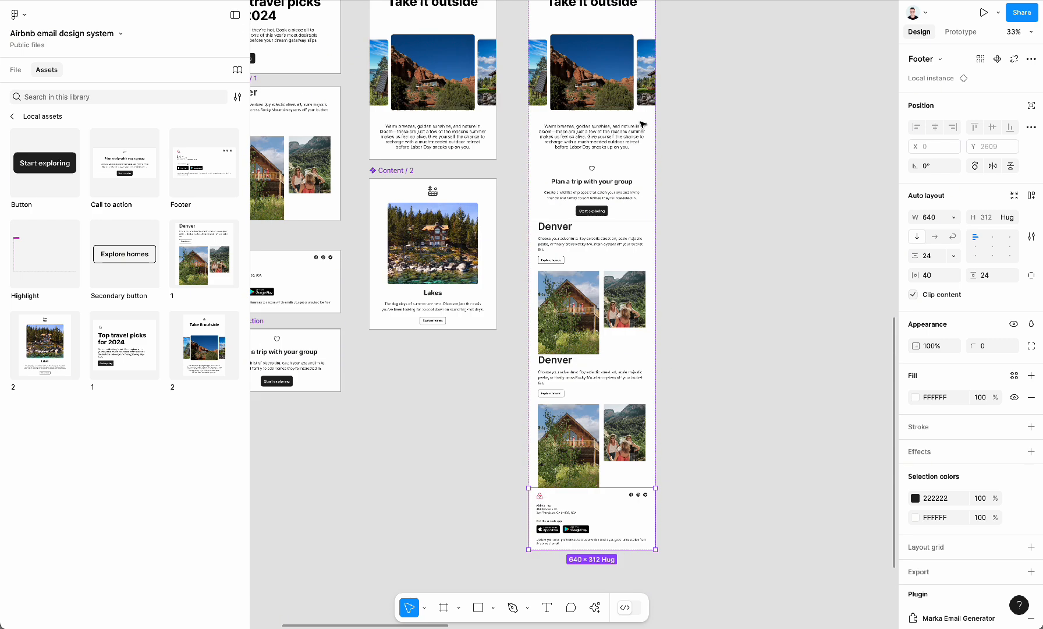
left_click(602, 183)
key("Down")
key("Down")
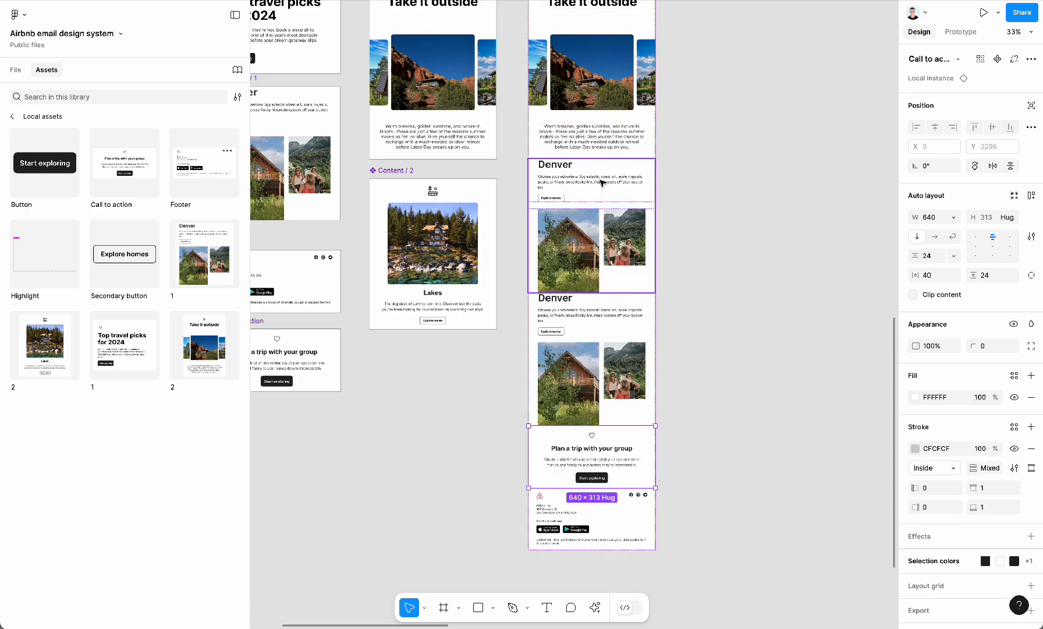
Try a vertical padding of 80 on the Template frame, restore it to 0, and set the gap between its sections to 108.
left_click(804, 269)
scroll(810, 275, "up", 4)
left_click(580, 78)
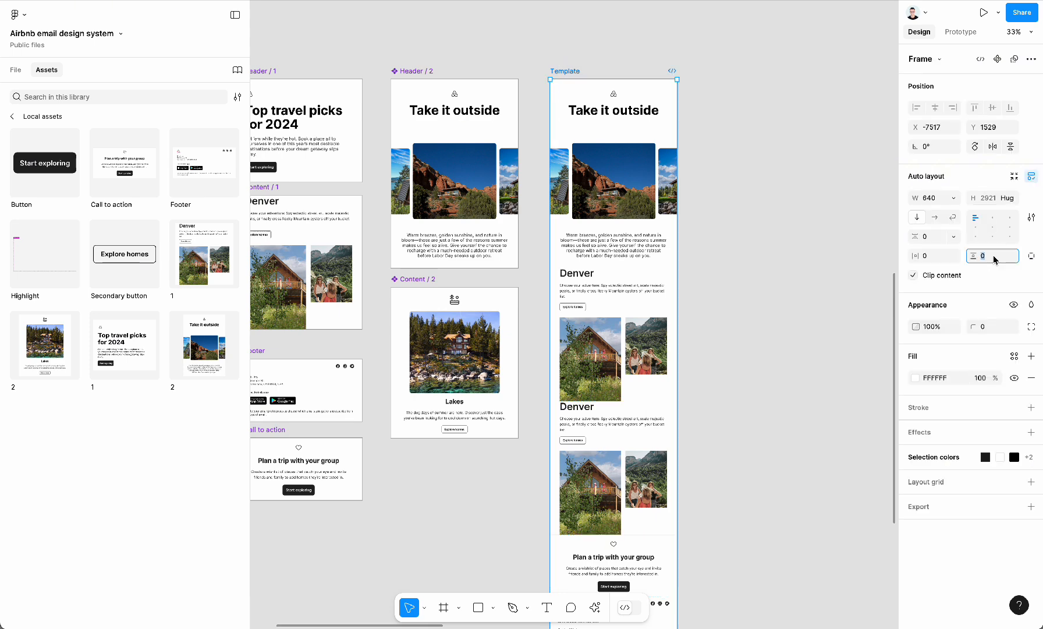
type("80")
key("Return")
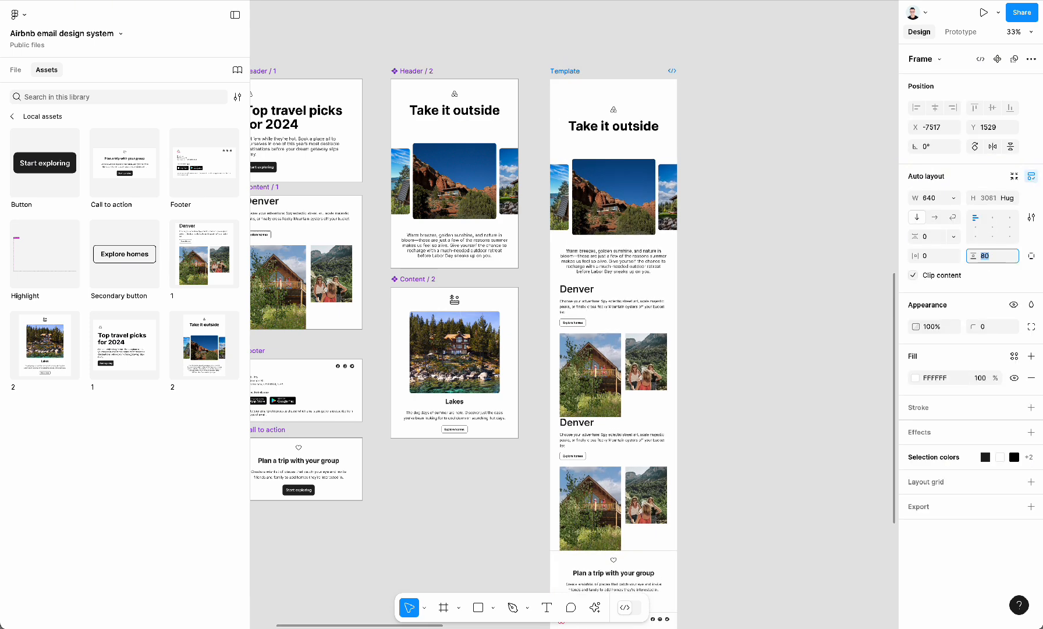
type("0")
key("Return")
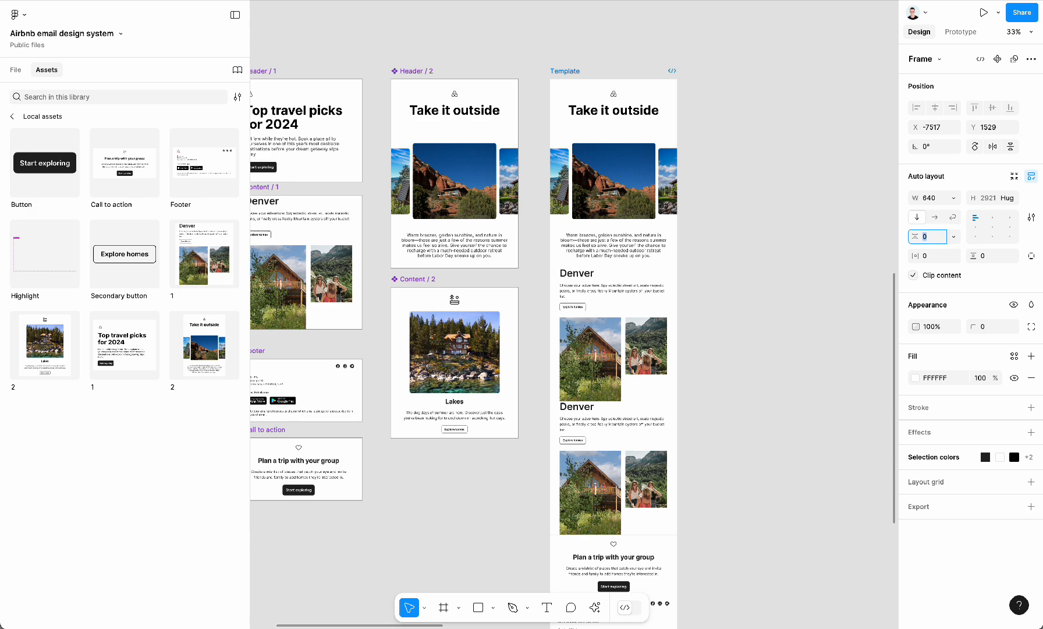
type("108")
key("Return")
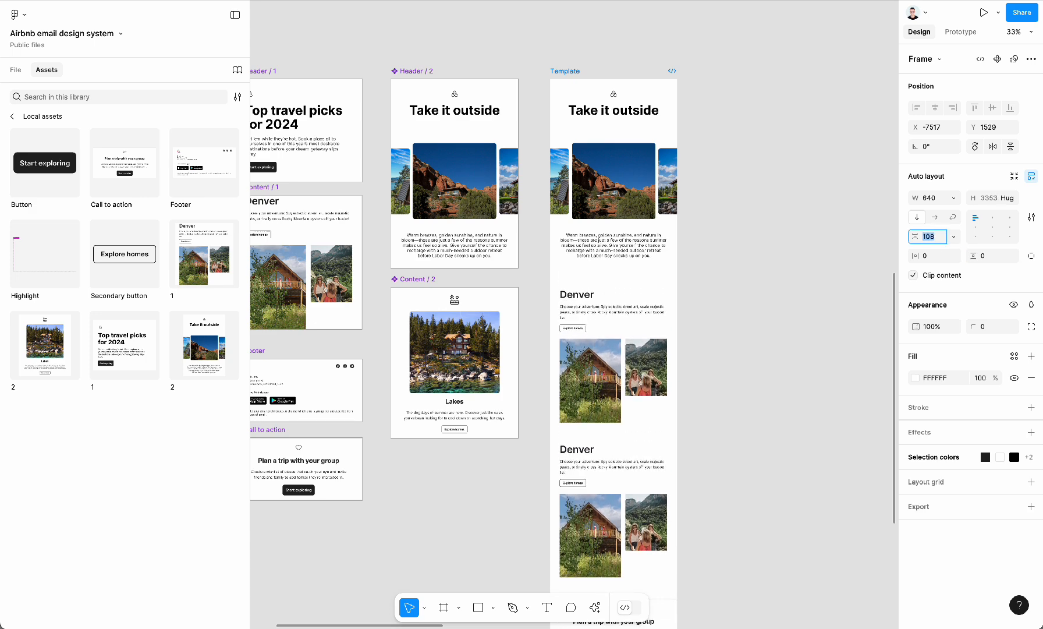
Review the spacing of the assembled Template frame from the footer up to the header.
left_click(773, 359)
scroll(773, 361, "down", 5)
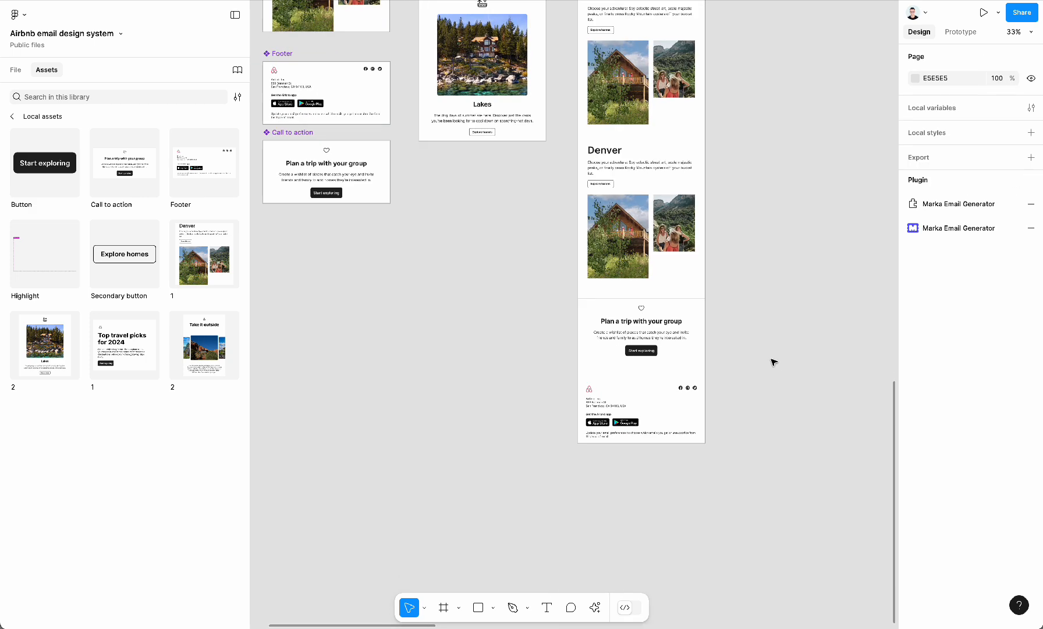
scroll(773, 360, "up", 5)
scroll(698, 378, "up", 2)
left_click(610, 391)
left_click(822, 386)
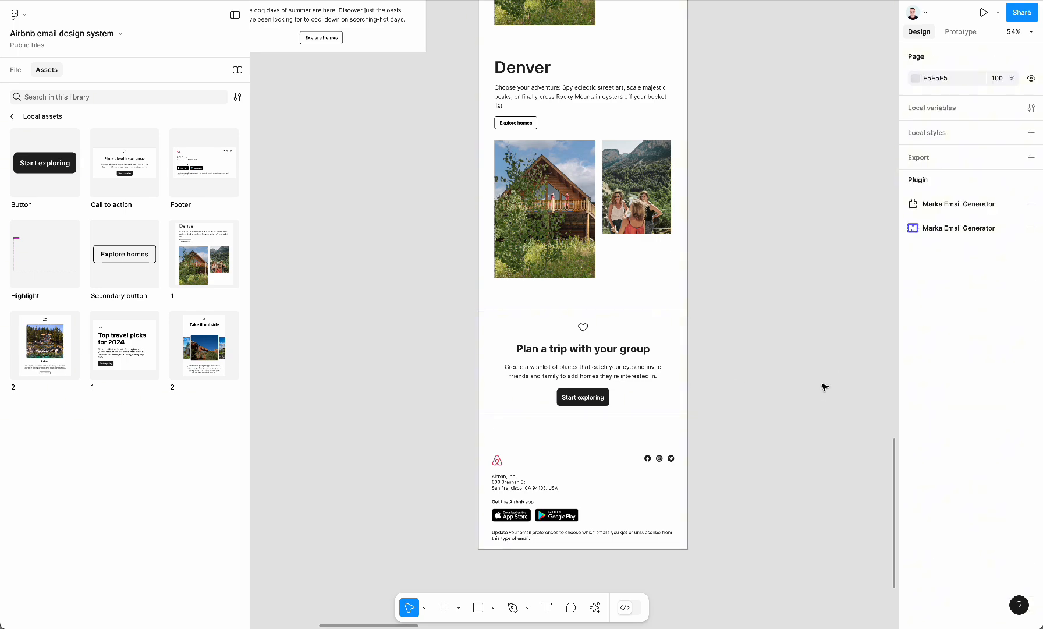
scroll(824, 386, "up", 3)
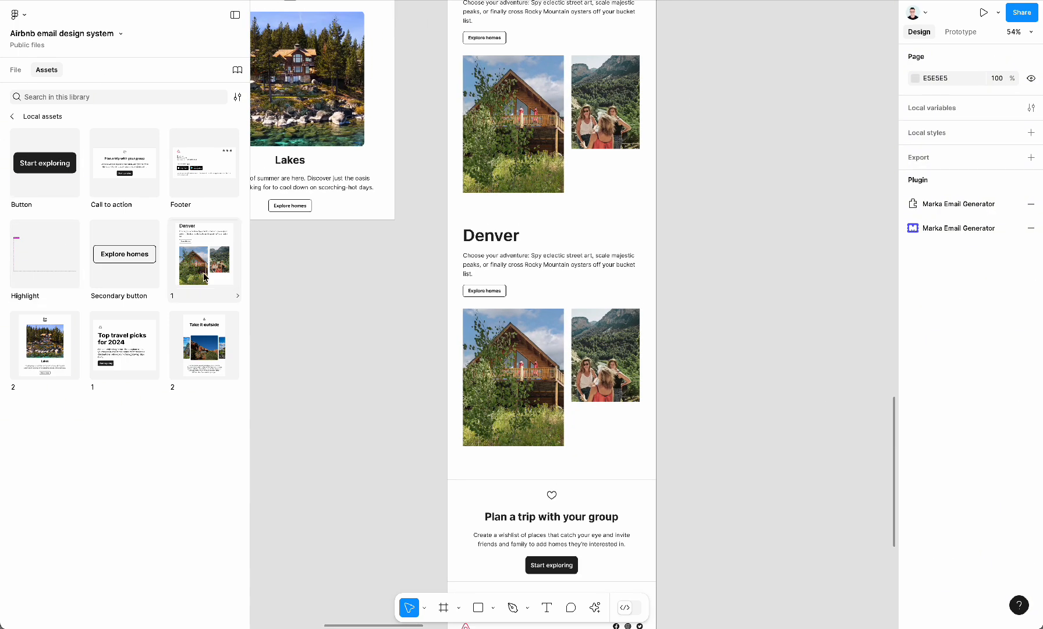
scroll(666, 368, "up", 6)
scroll(667, 370, "up", 2)
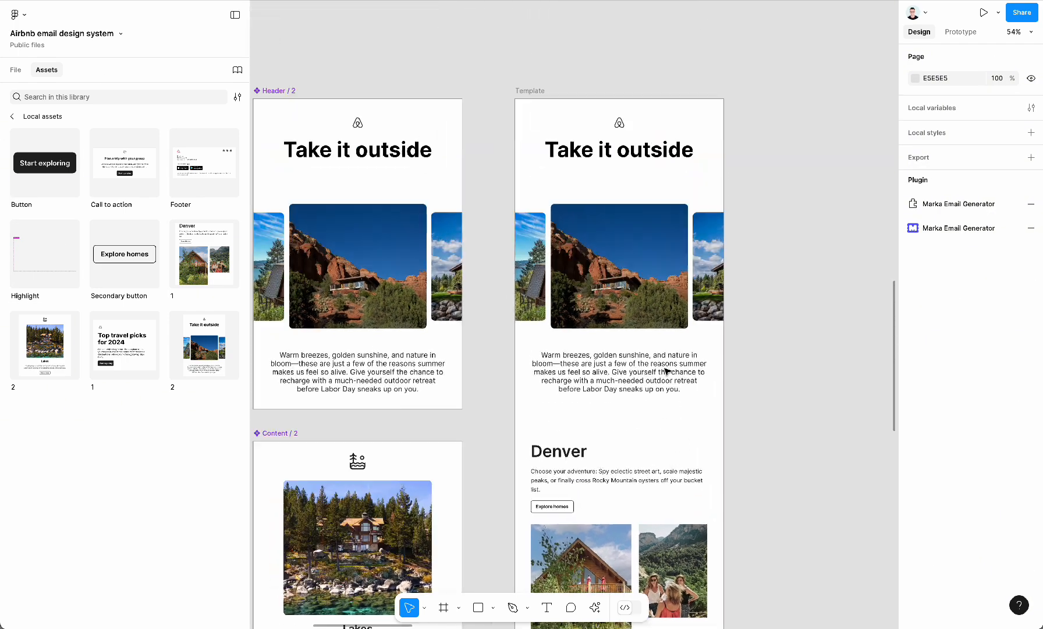
Move the Template frame further right of Header / 2 and generate its preview in the Marka Email Generator plugin.
left_click_drag(537, 92, 566, 100)
scroll(565, 101, "down", 3)
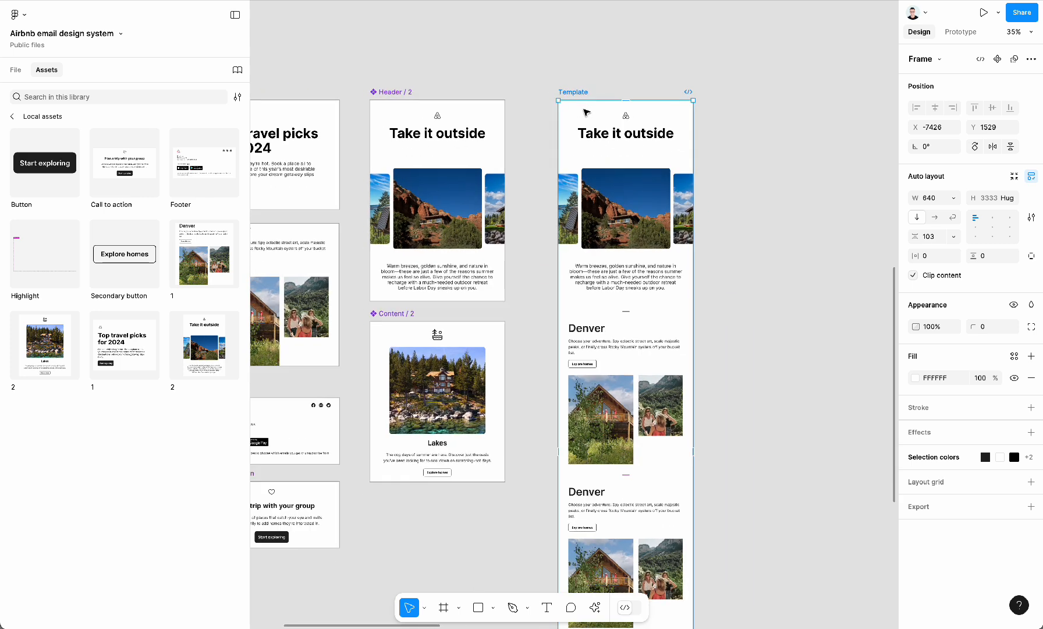
scroll(778, 205, "down", 1)
left_click(779, 205)
left_click(921, 234)
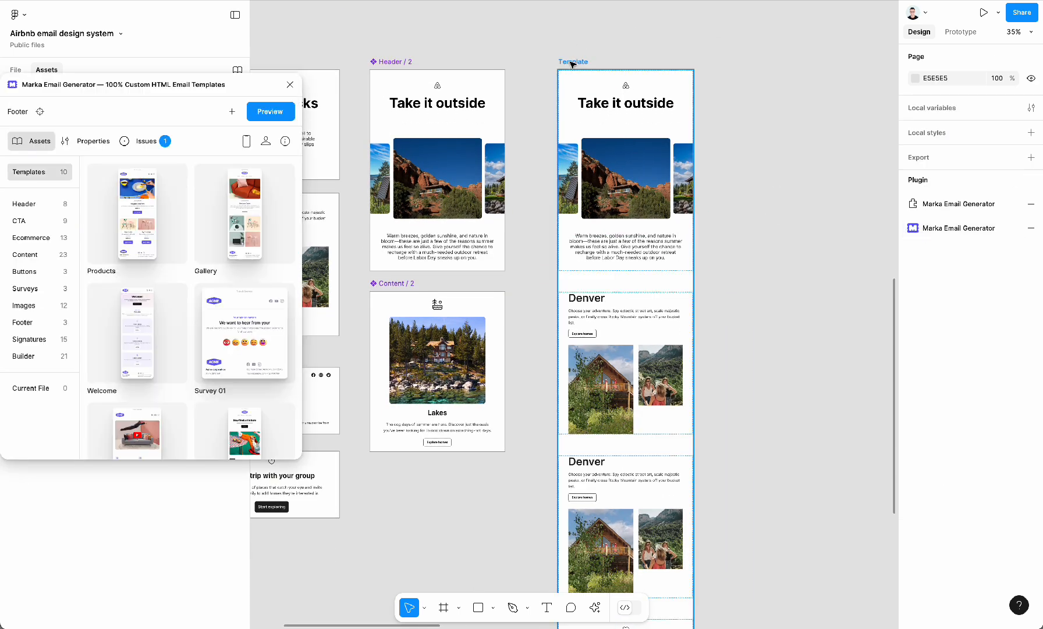
left_click_drag(573, 62, 598, 64)
left_click_drag(216, 81, 266, 81)
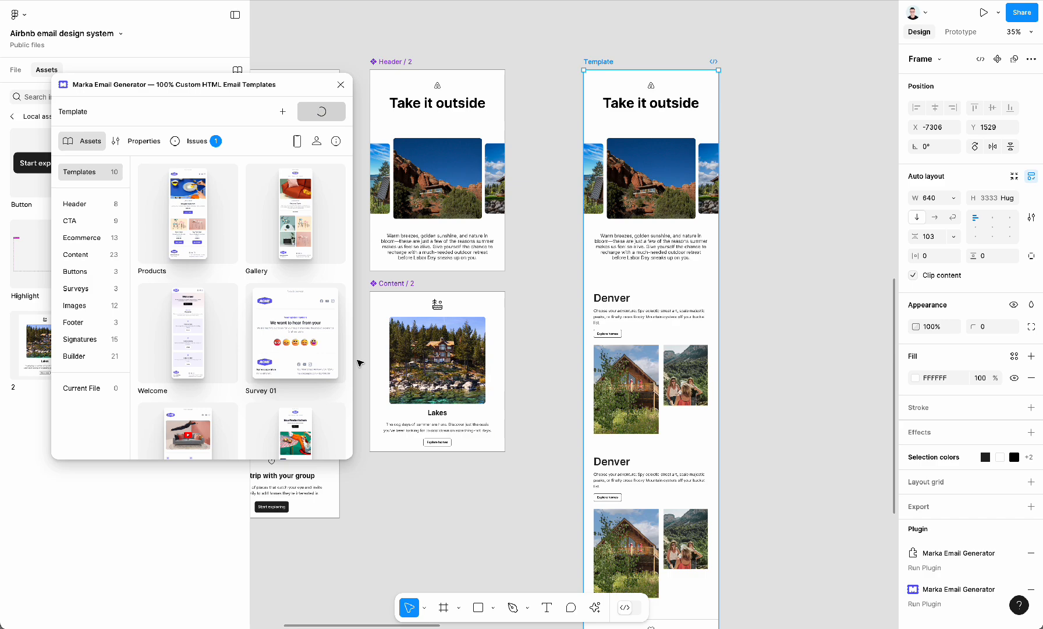
scroll(358, 364, "down", 10)
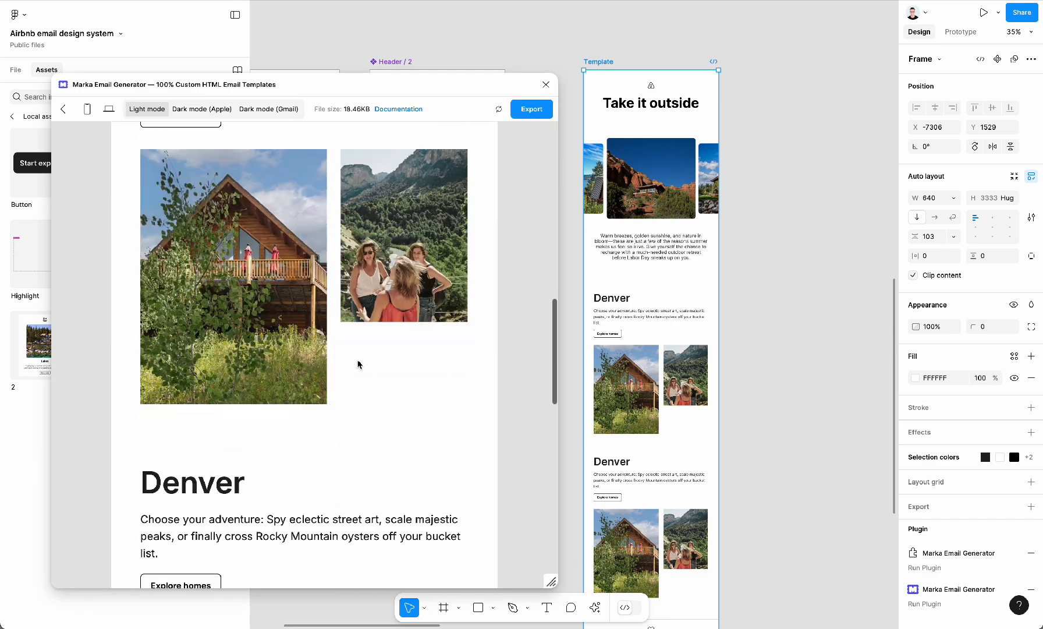
scroll(357, 363, "down", 15)
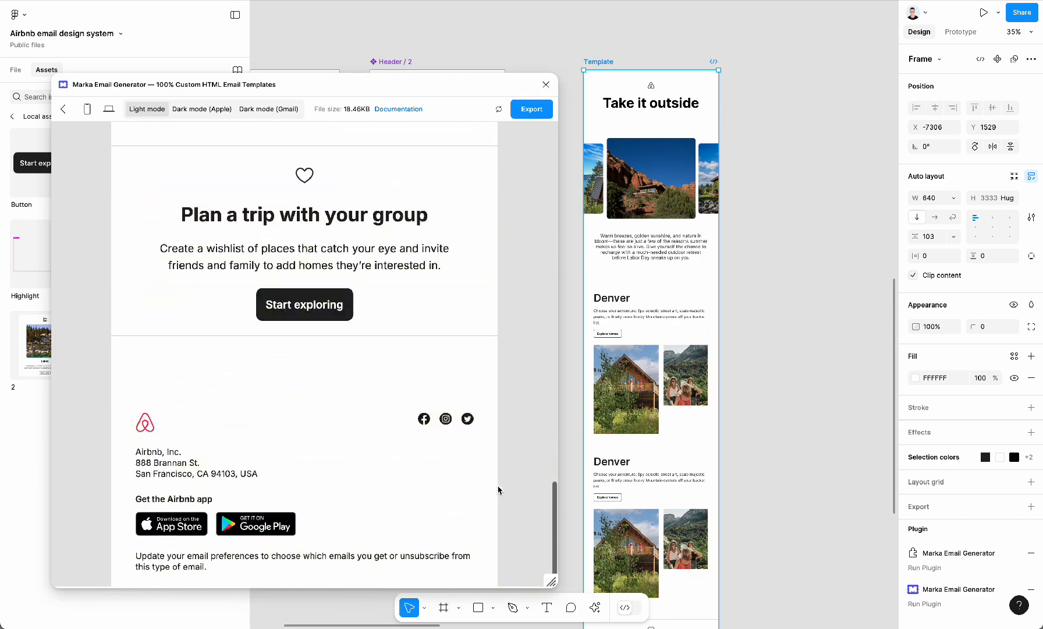
left_click_drag(544, 578, 280, 579)
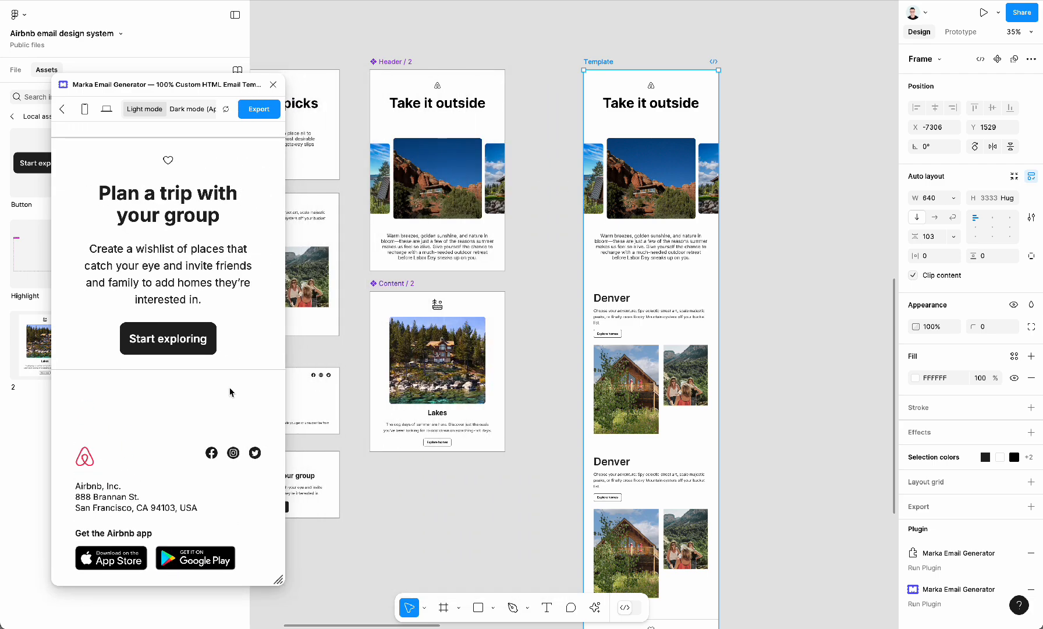
scroll(230, 392, "down", 2)
scroll(230, 392, "up", 20)
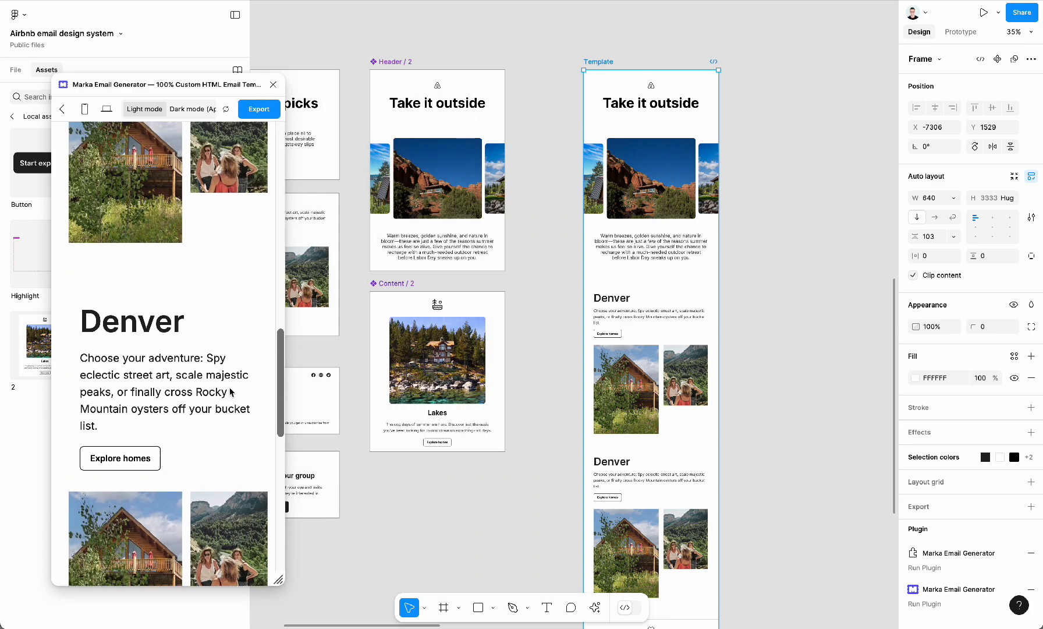
left_click_drag(277, 573, 448, 574)
left_click(62, 108)
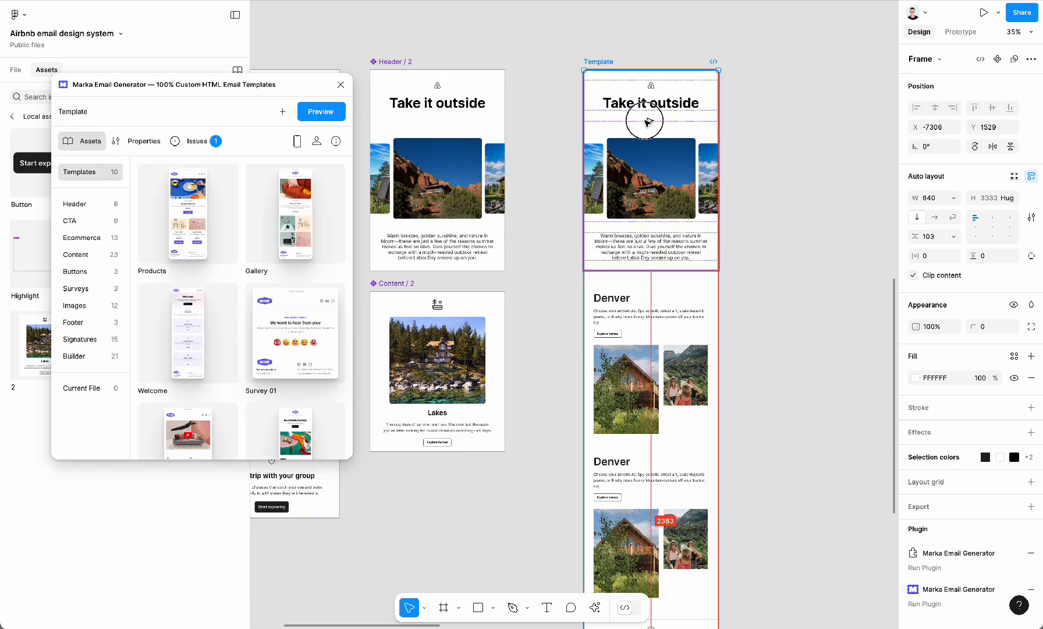
Duplicate the Template frame to its right, select the copy's header instance, and close the plugin.
left_click_drag(642, 121, 811, 124)
scroll(810, 124, "right", 2)
left_click(712, 264)
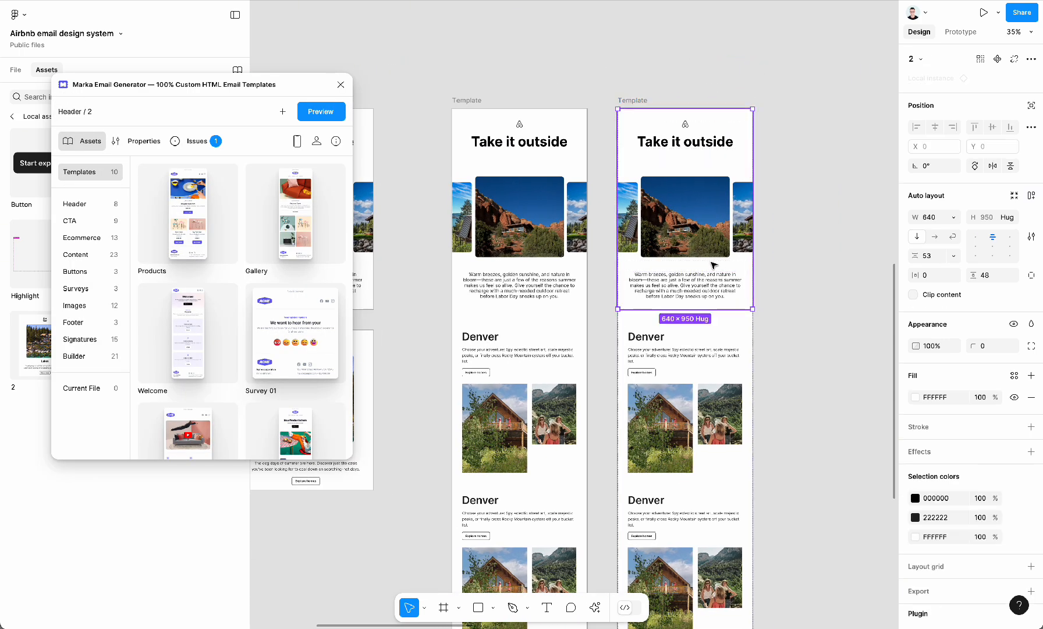
scroll(712, 264, "right", 3)
left_click(341, 84)
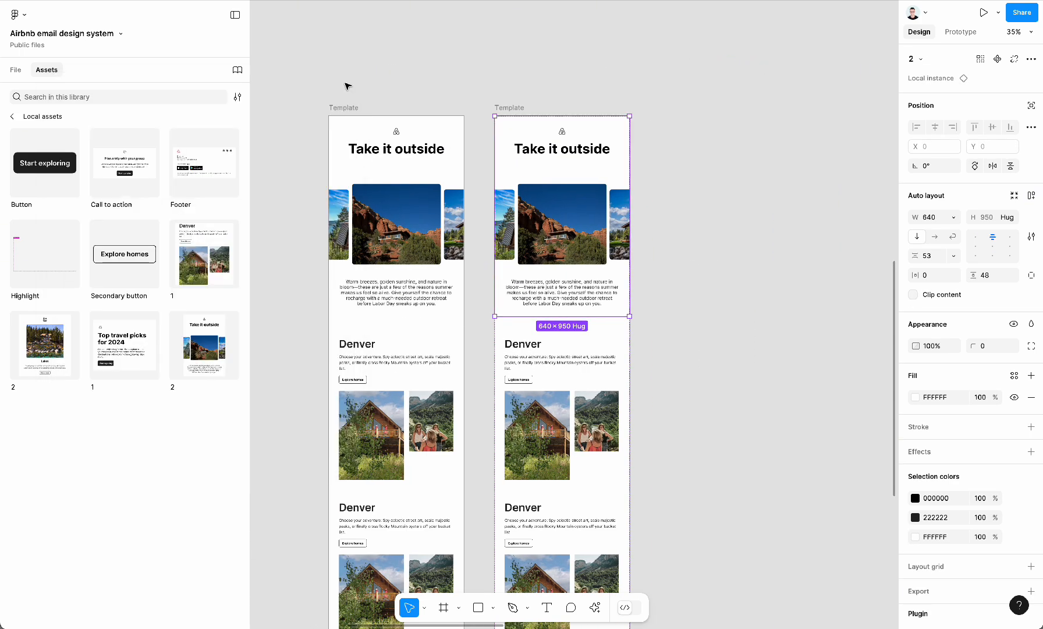
Swap the header instance in the duplicated Template for Header / 1.
scroll(520, 190, "up", 3)
scroll(624, 247, "up", 4)
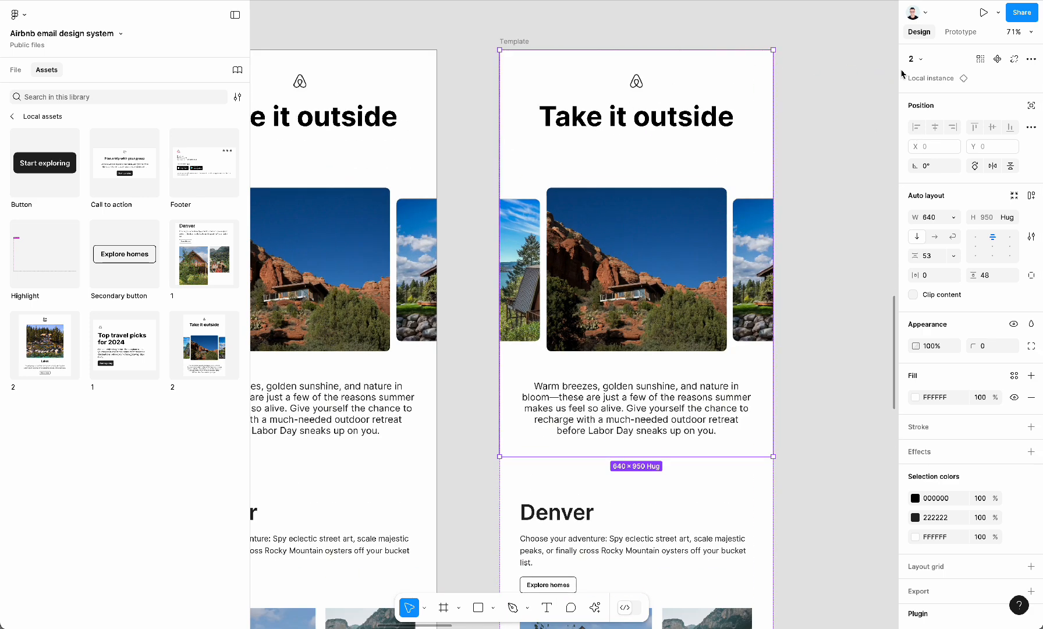
left_click(918, 60)
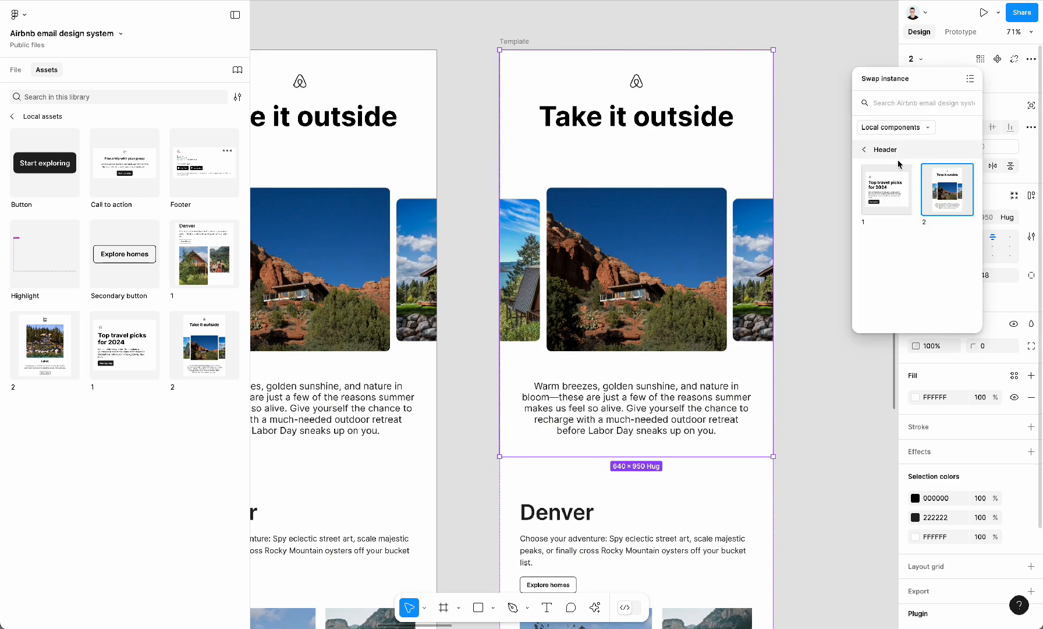
left_click(886, 195)
left_click(825, 270)
Swap the first Denver content block in the duplicated Template for Content / 2.
scroll(817, 282, "down", 4)
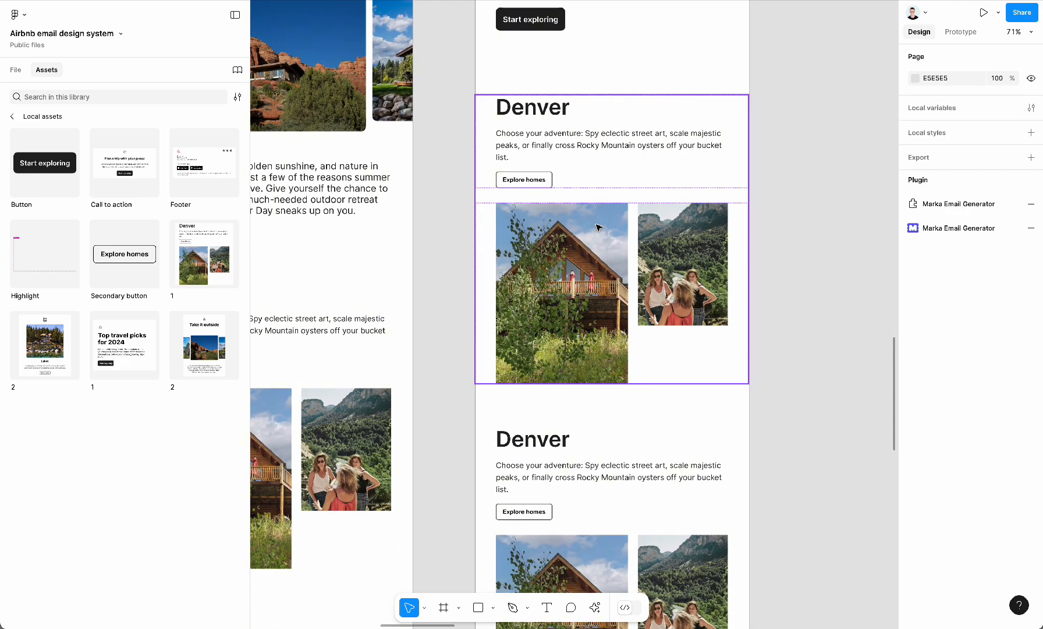
left_click(610, 224)
left_click(915, 59)
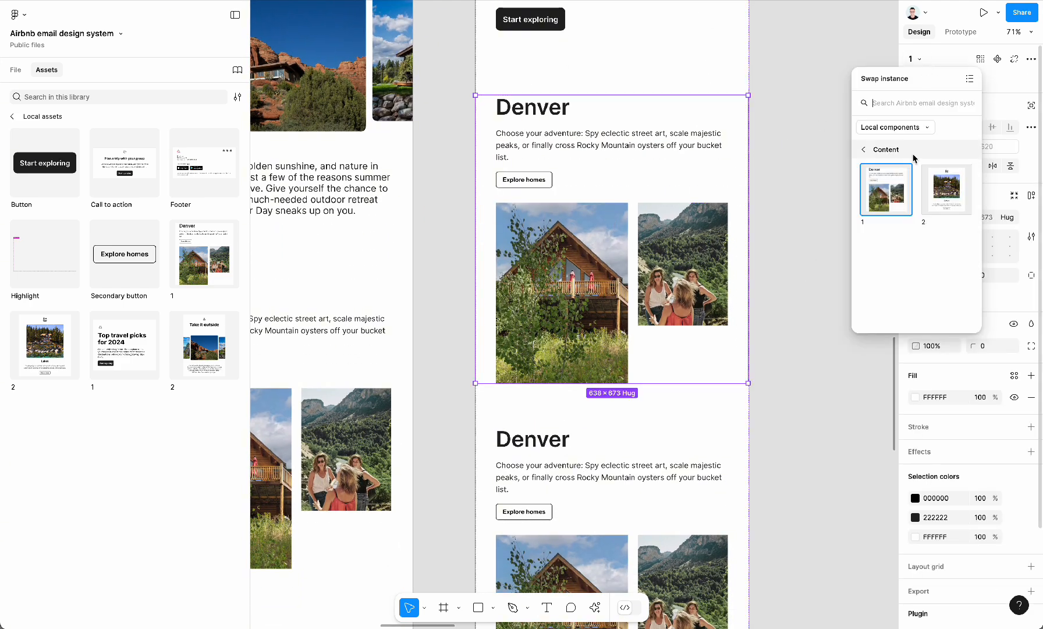
left_click(945, 195)
left_click(792, 347)
Swap the remaining Denver block in the duplicated Template for Content / 2 and check the sections below it.
scroll(786, 352, "down", 4)
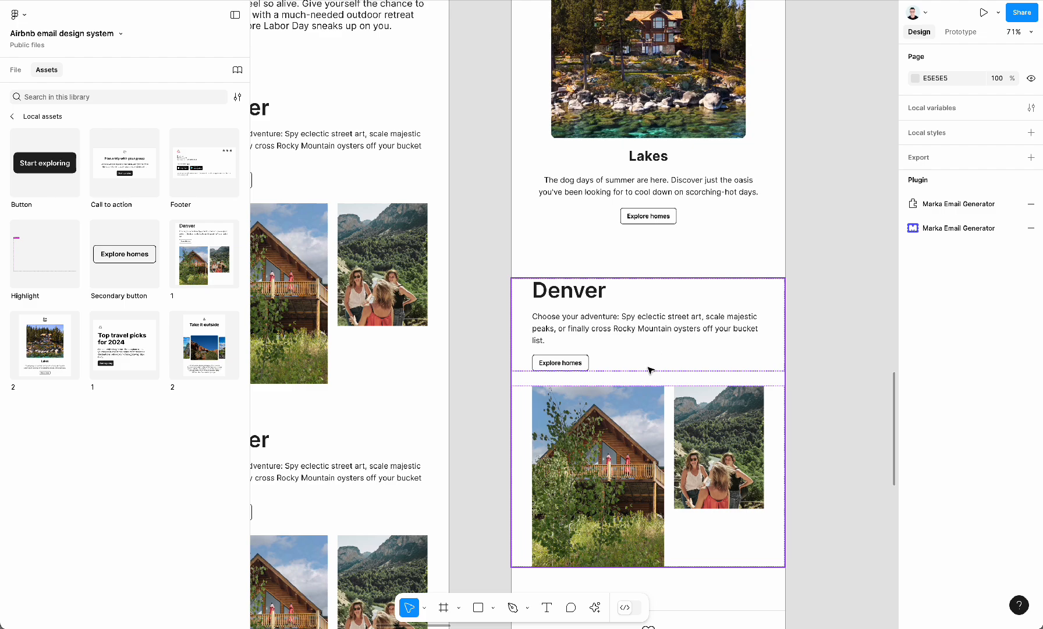
left_click(651, 370)
left_click(922, 60)
left_click(947, 180)
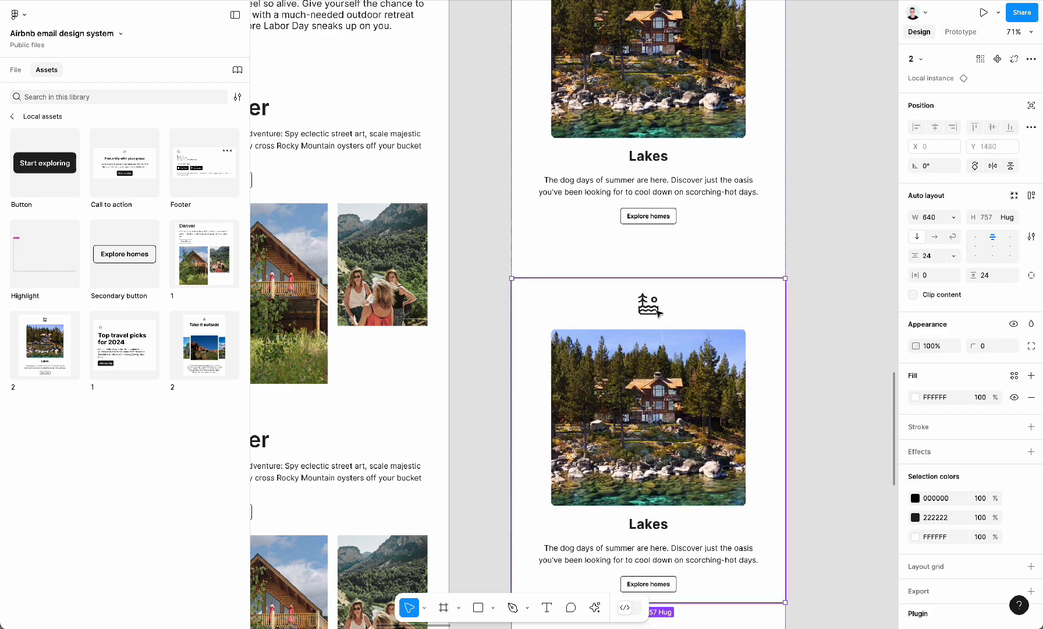
scroll(670, 291, "down", 10)
left_click(634, 204)
scroll(760, 232, "up", 4)
left_click(760, 233)
scroll(760, 233, "up", 2)
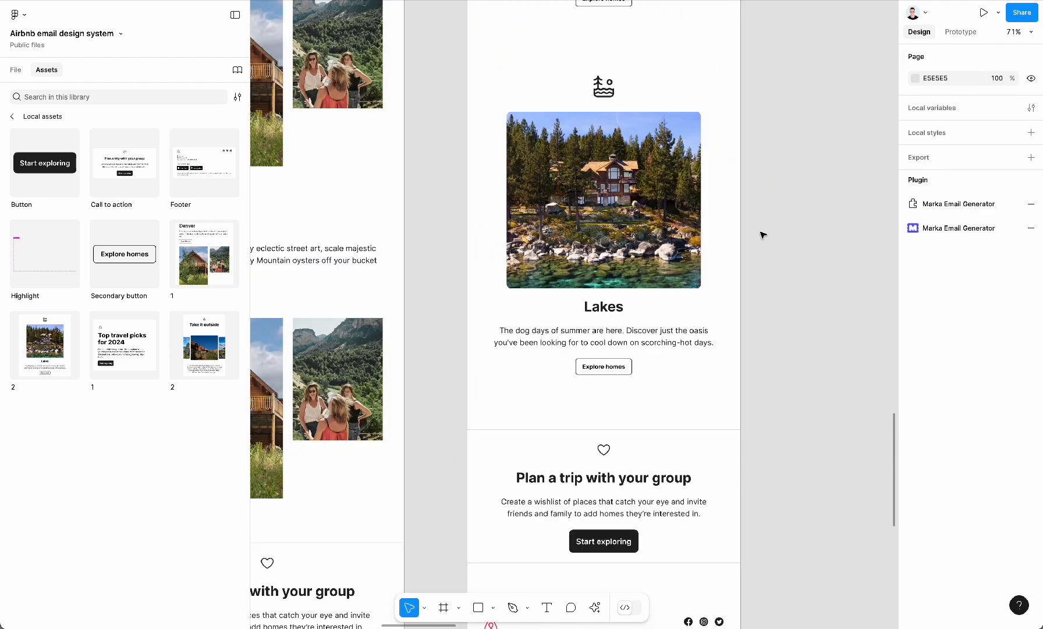
Reposition the duplicated Template frame beside the original at about X -6543, keeping their top edges aligned.
scroll(760, 232, "down", 5)
left_click(580, 129)
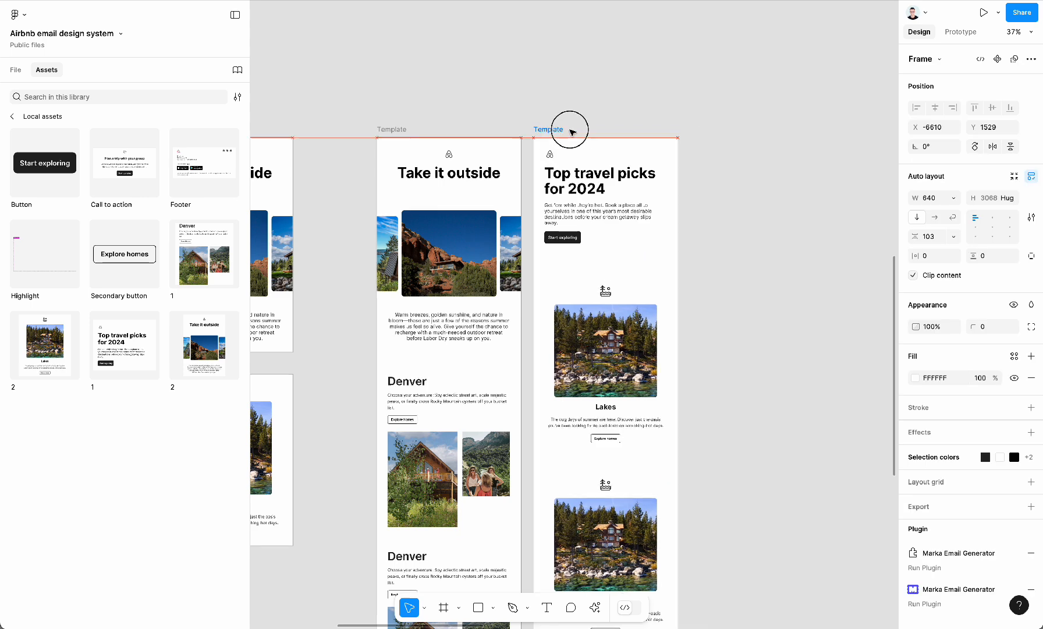
scroll(654, 100, "down", 3)
scroll(655, 100, "left", 1)
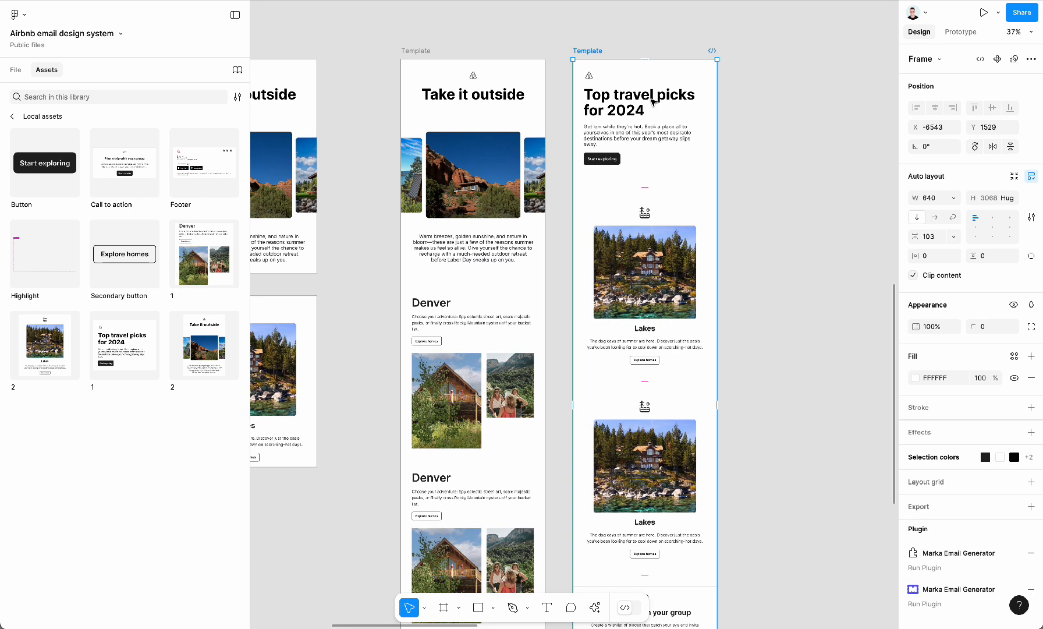